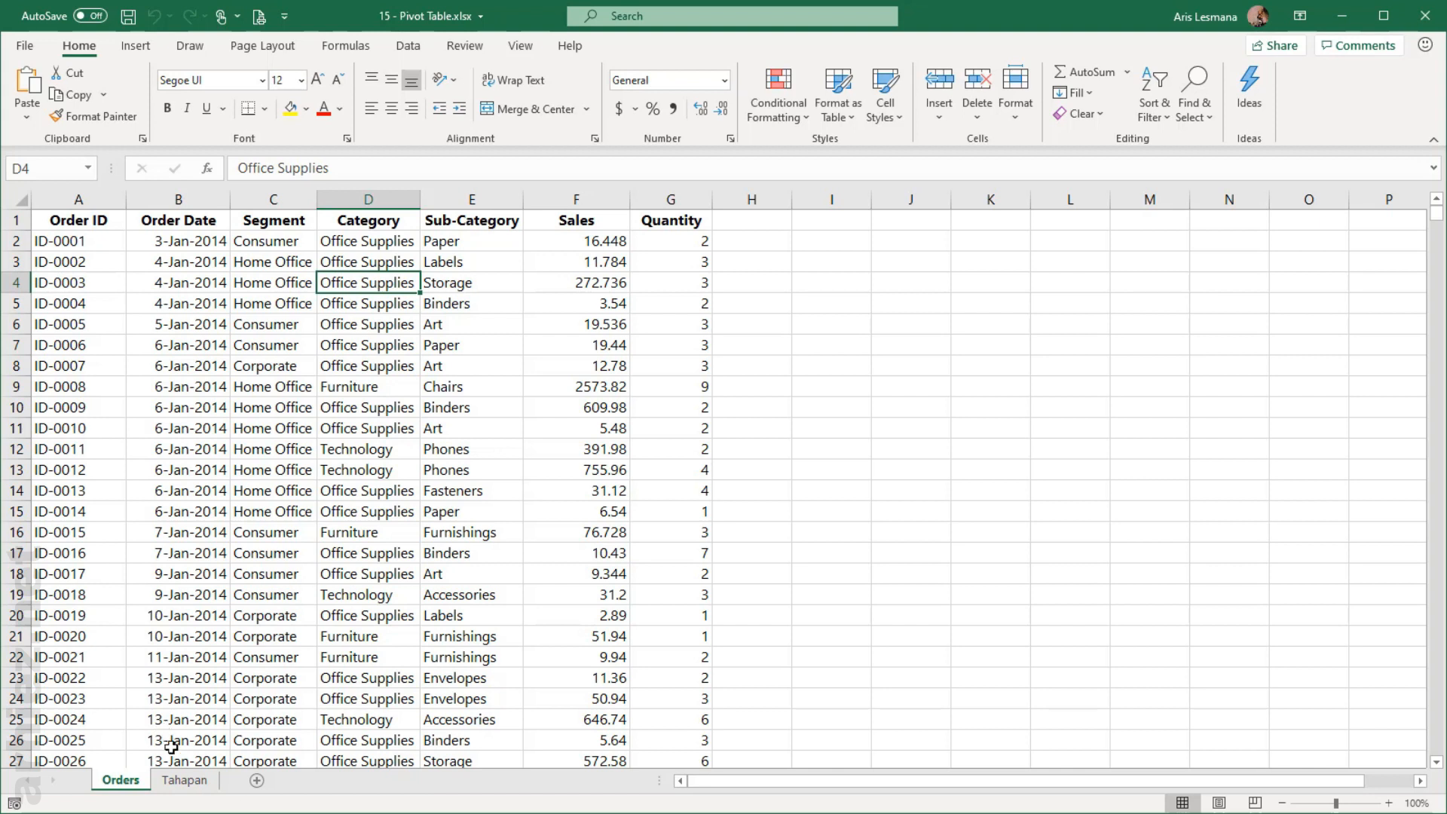
# Step: Read through the nine stages for building a pivot table on the Tahapan sheet
pyautogui.click(194, 781)
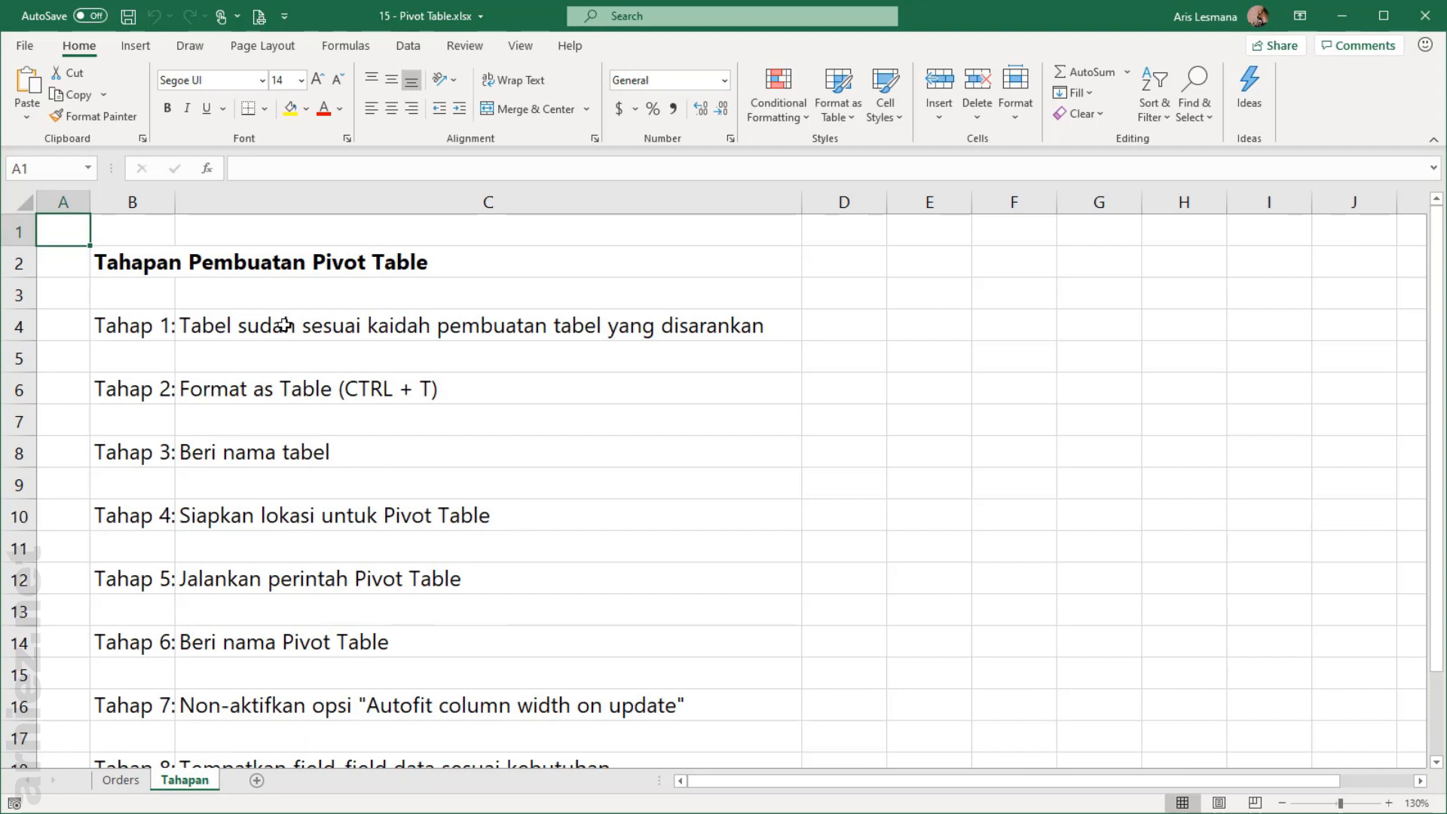
pyautogui.click(352, 327)
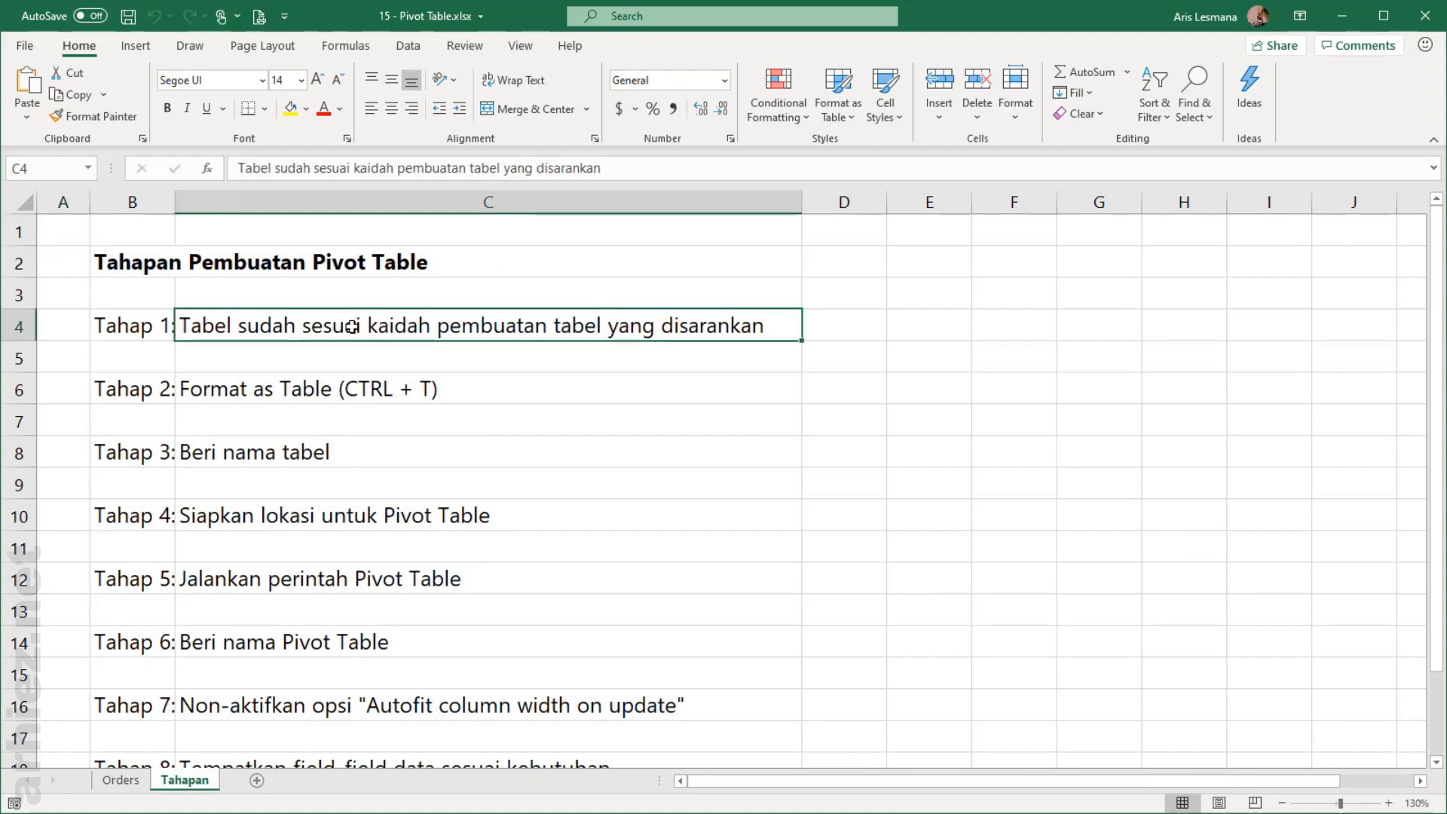
pyautogui.click(476, 391)
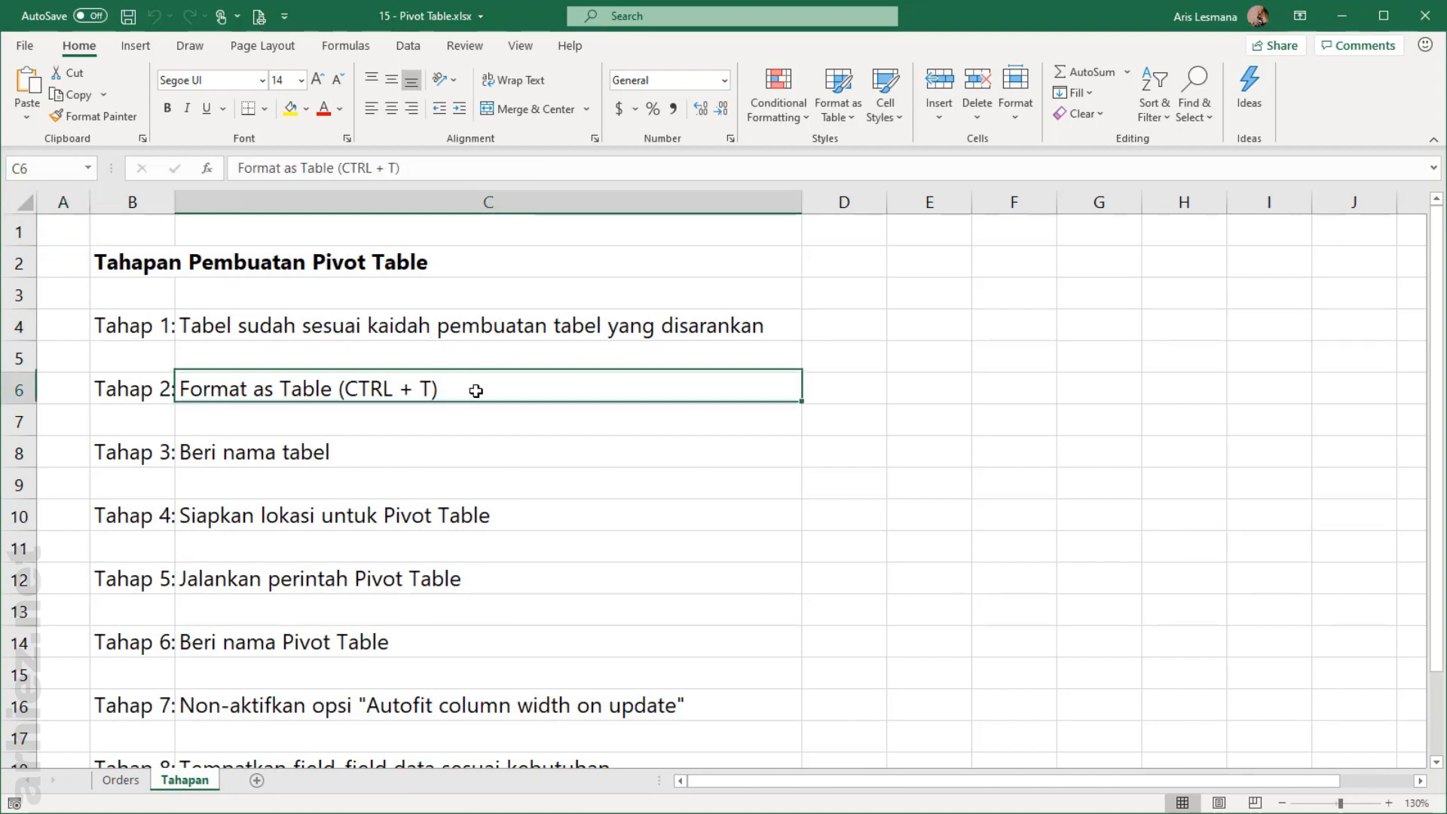
pyautogui.click(375, 451)
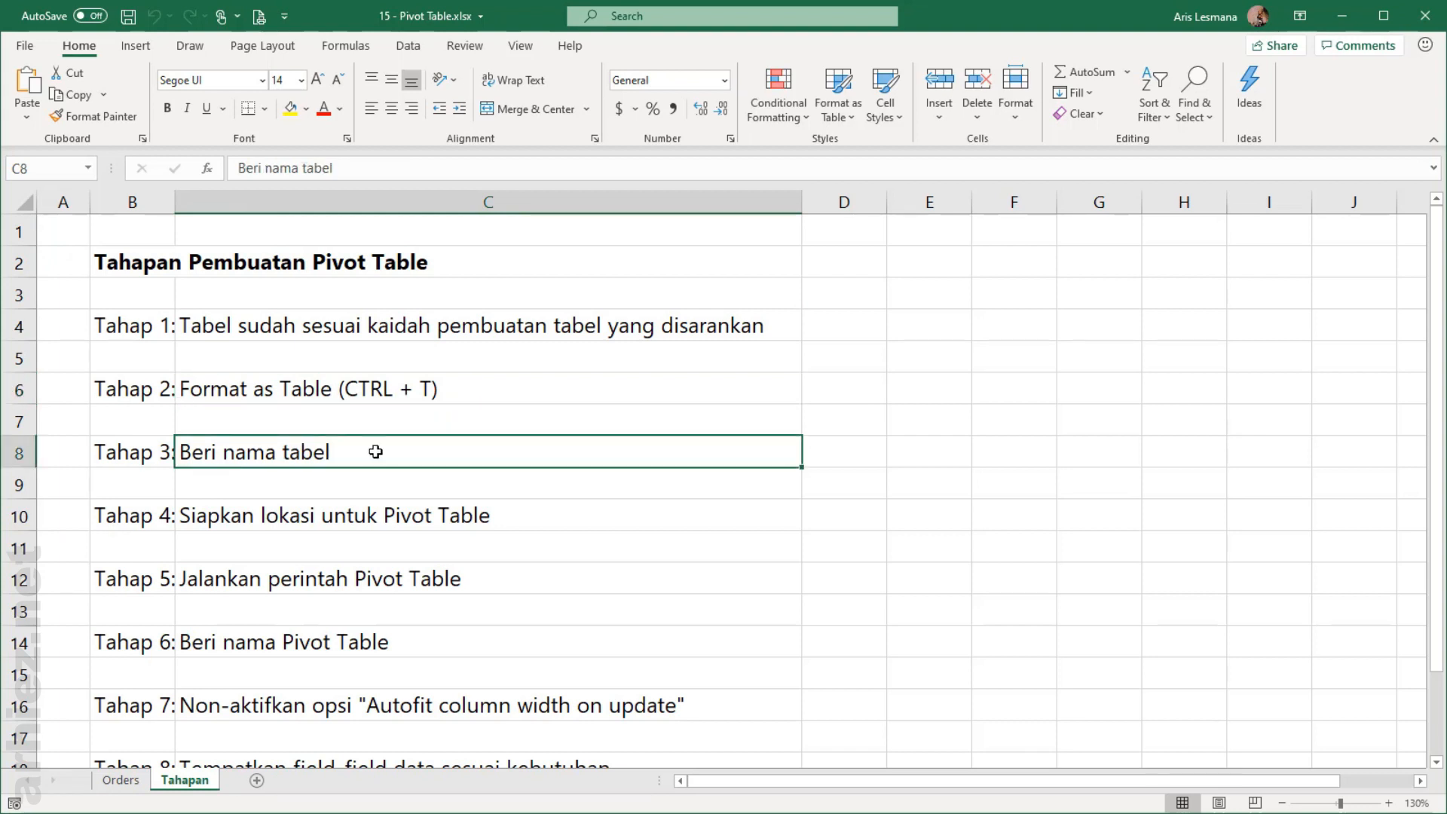
pyautogui.scroll(-1, 375, 451)
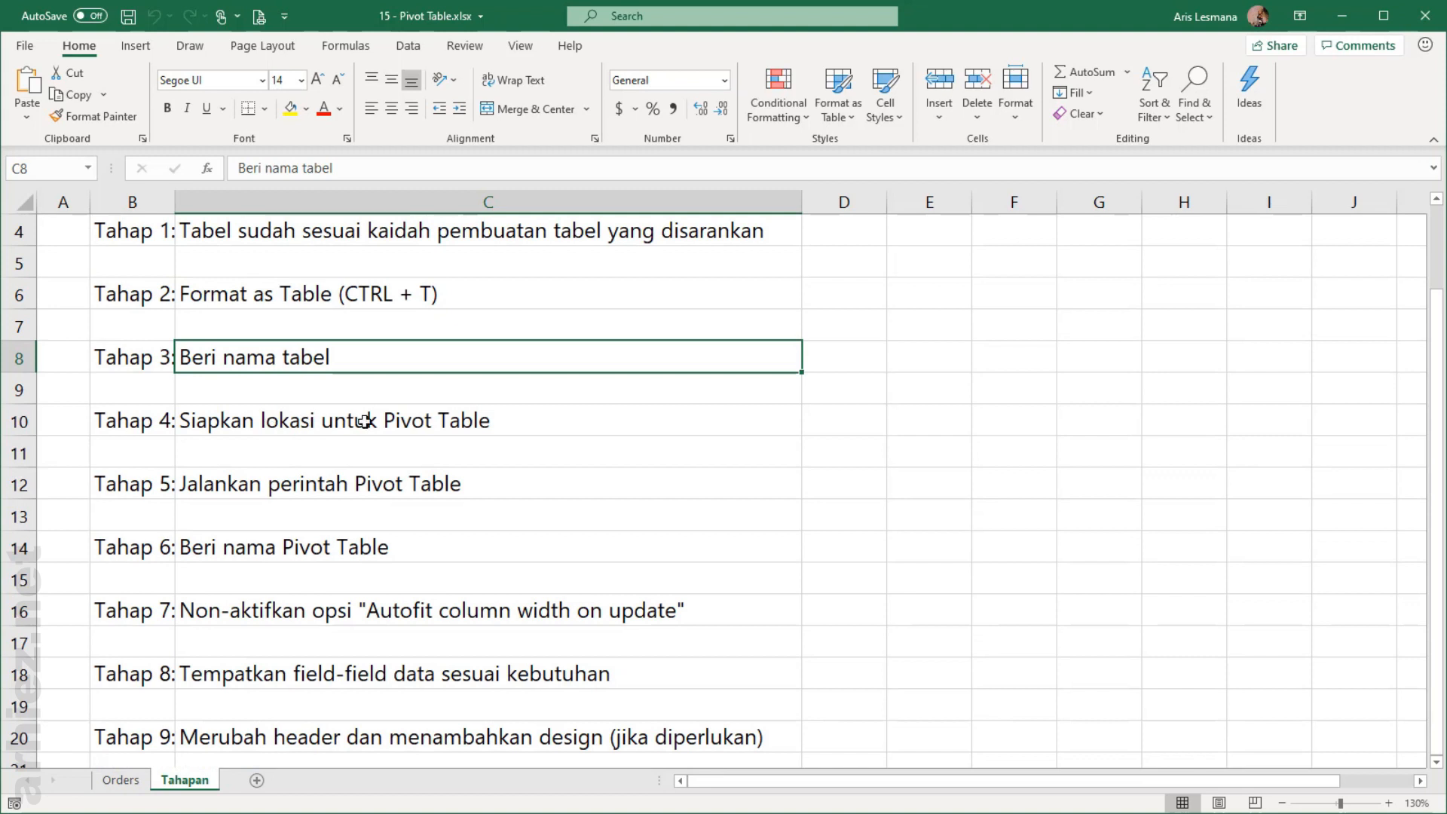
pyautogui.click(493, 425)
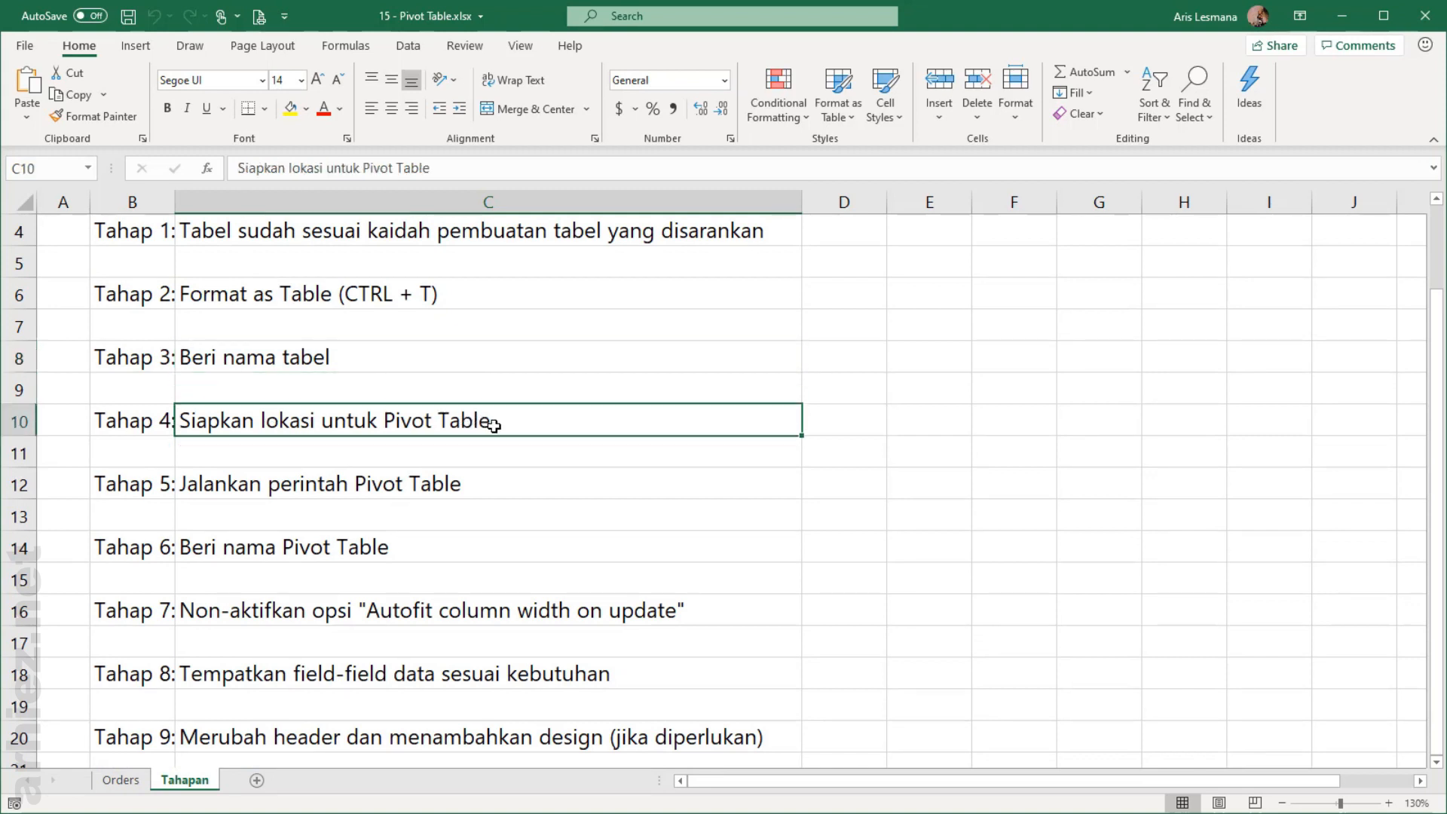
pyautogui.click(498, 486)
pyautogui.click(441, 550)
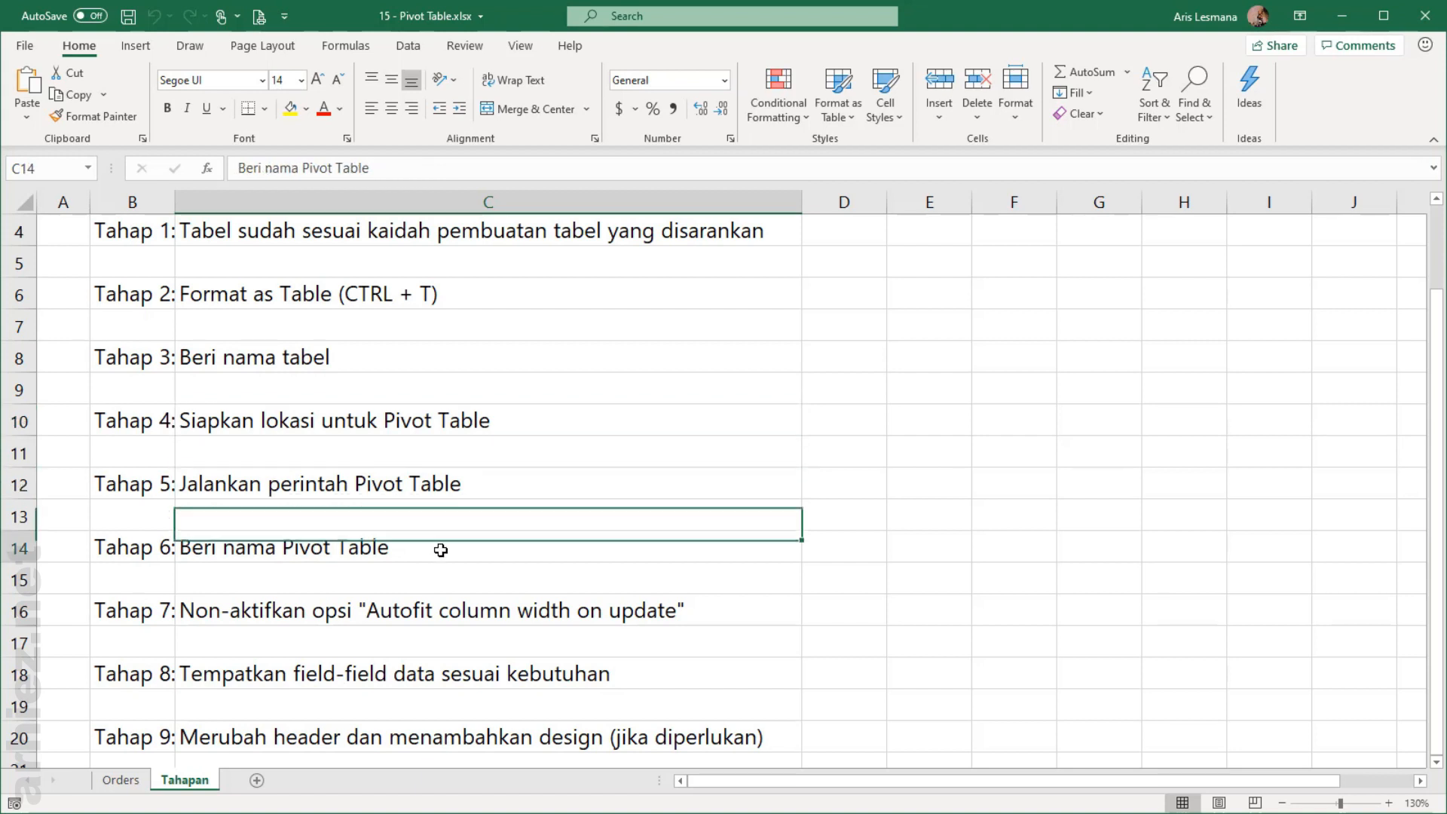
pyautogui.scroll(-1, 527, 509)
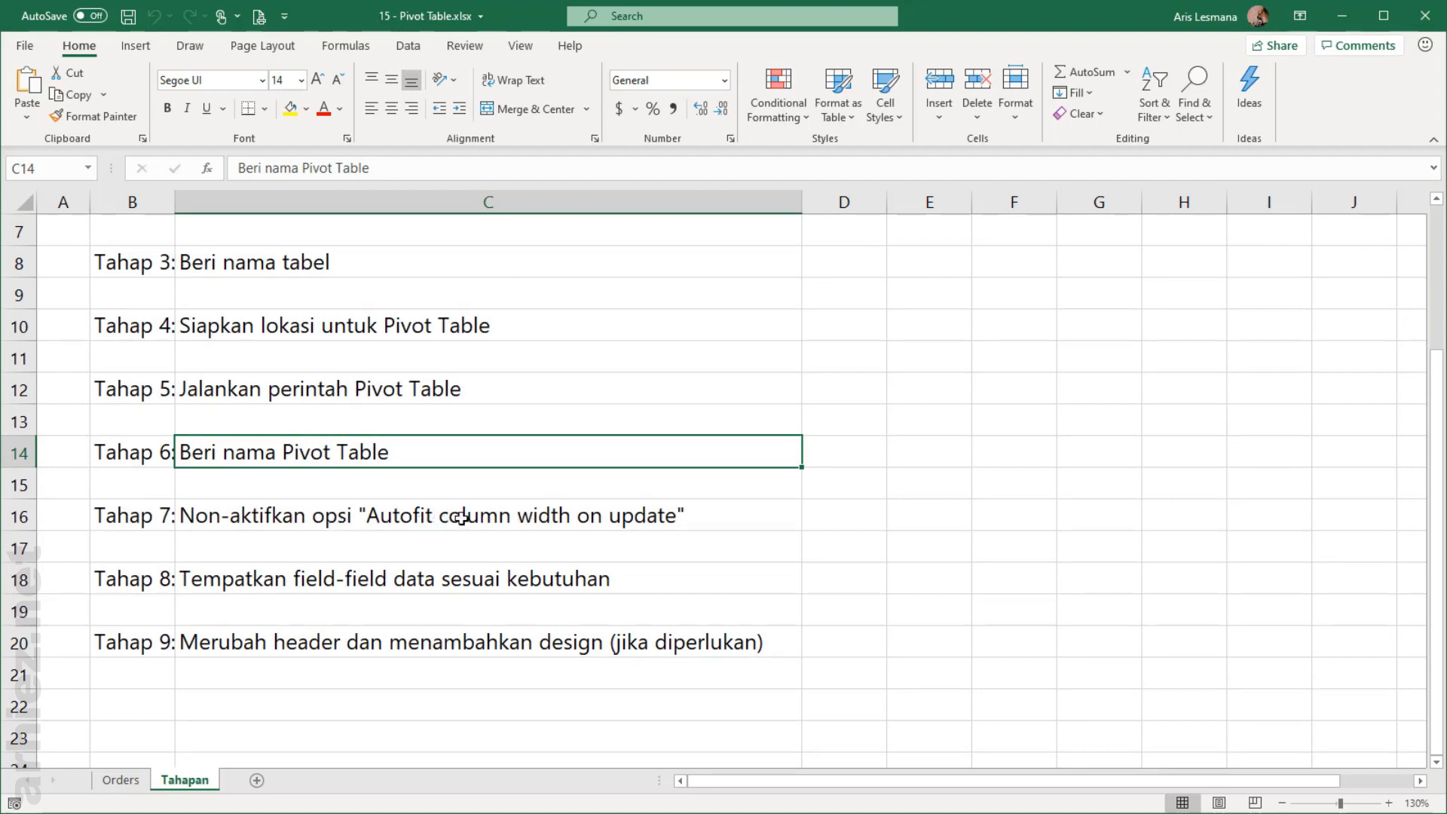
pyautogui.scroll(-1, 428, 532)
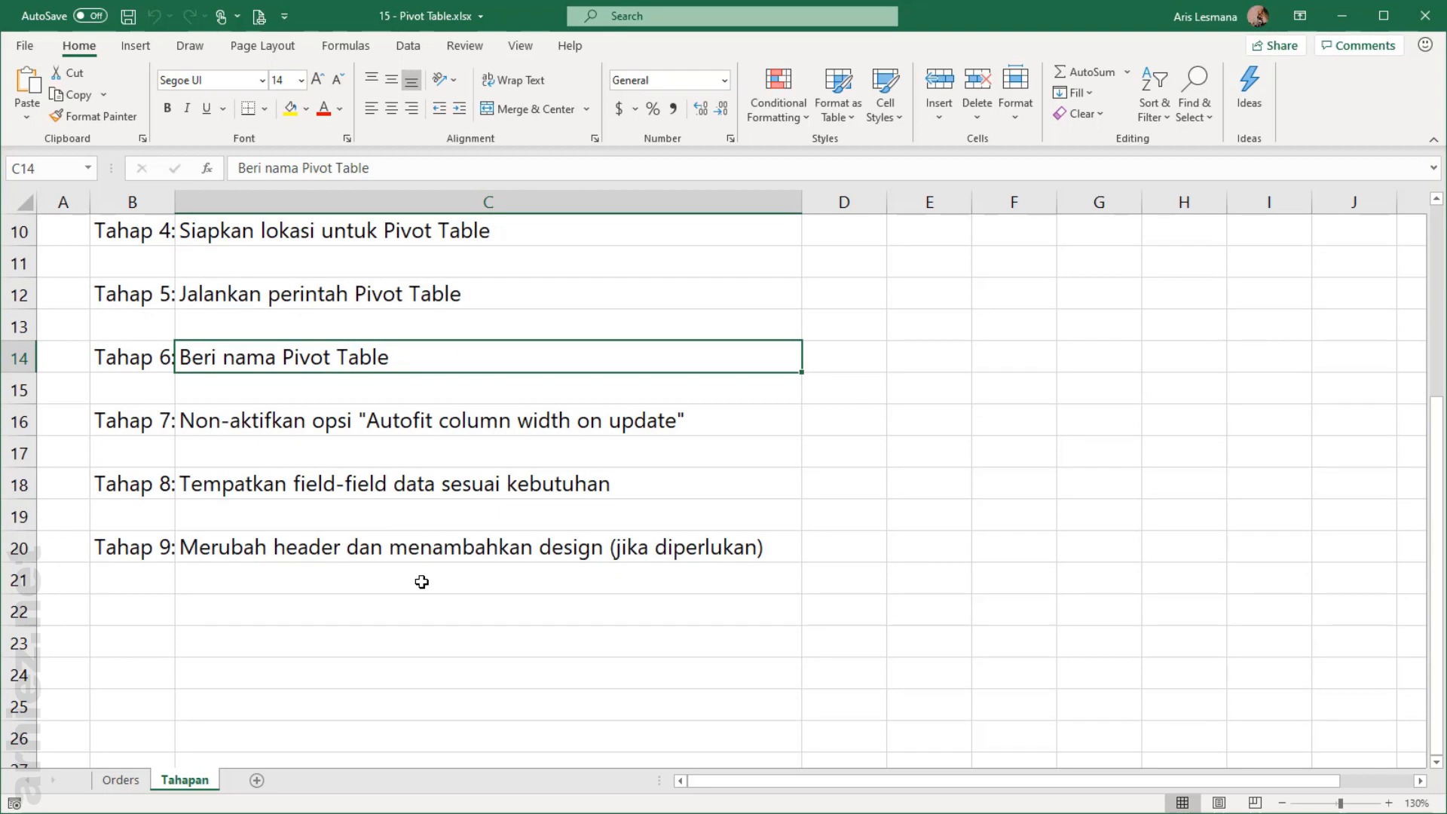
pyautogui.scroll(3, 421, 582)
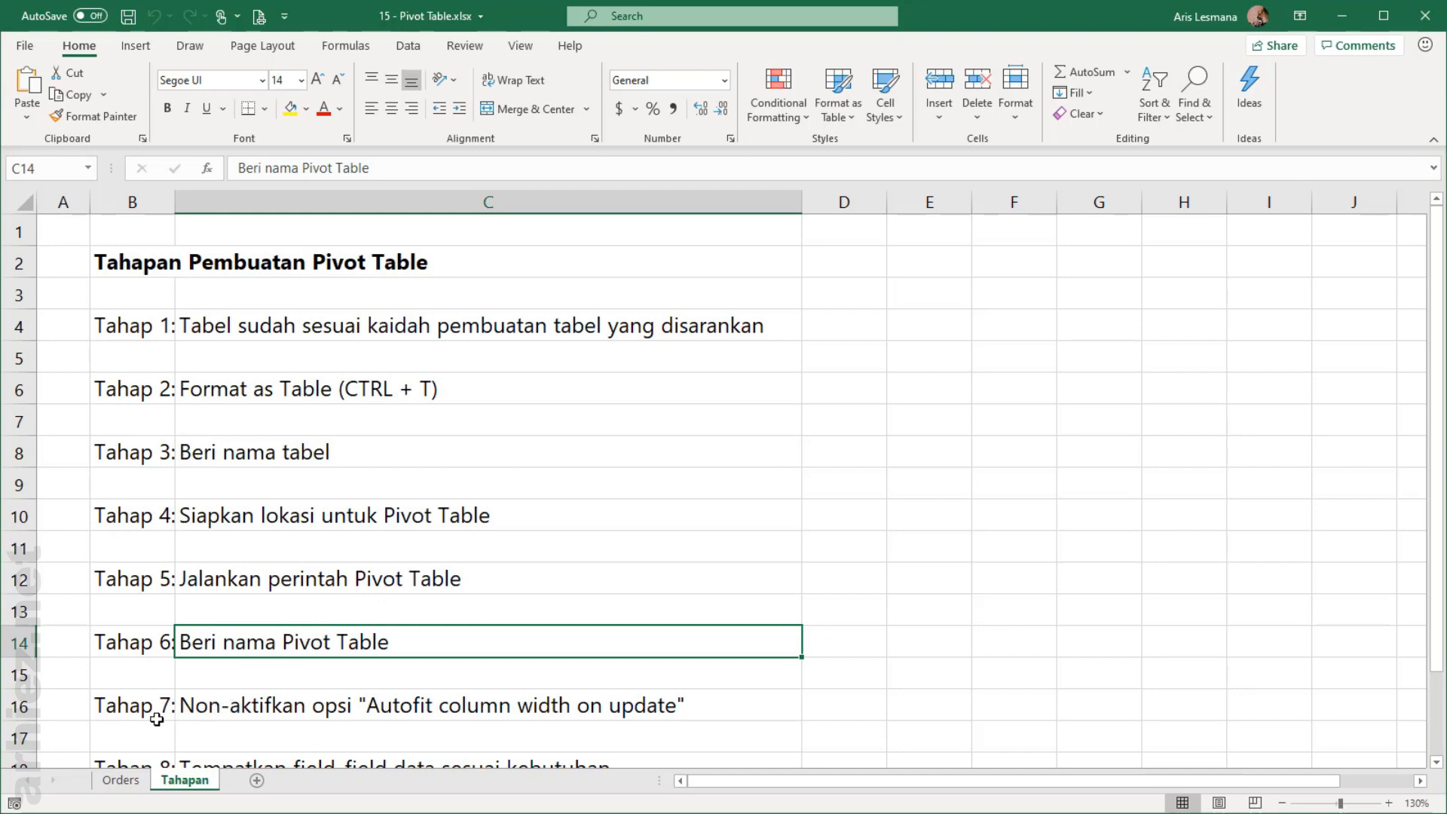
# Step: Examine the Orders sheet's column headers and data entries to check that the table is properly structured
pyautogui.click(122, 781)
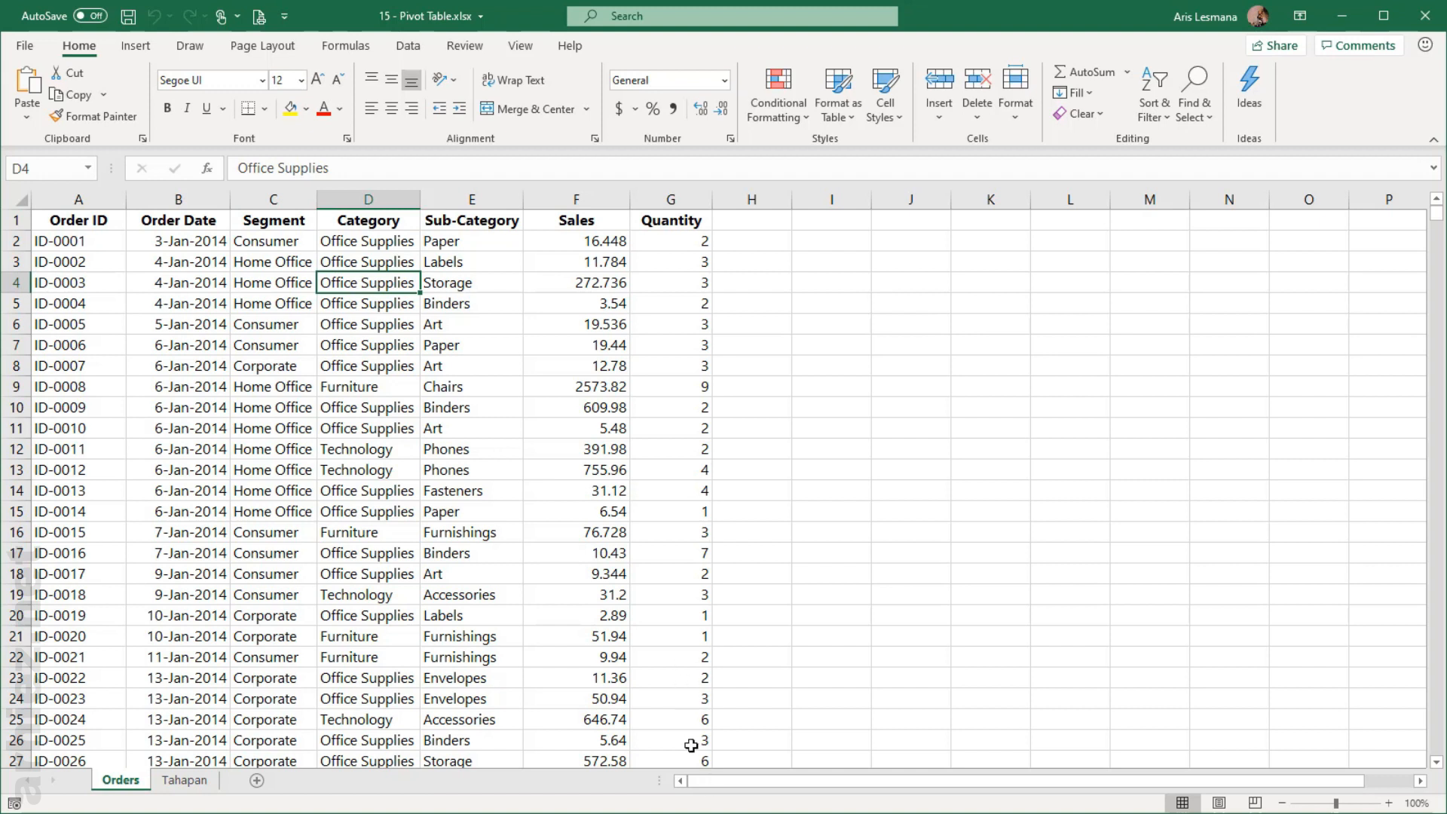
pyautogui.click(371, 326)
pyautogui.click(250, 552)
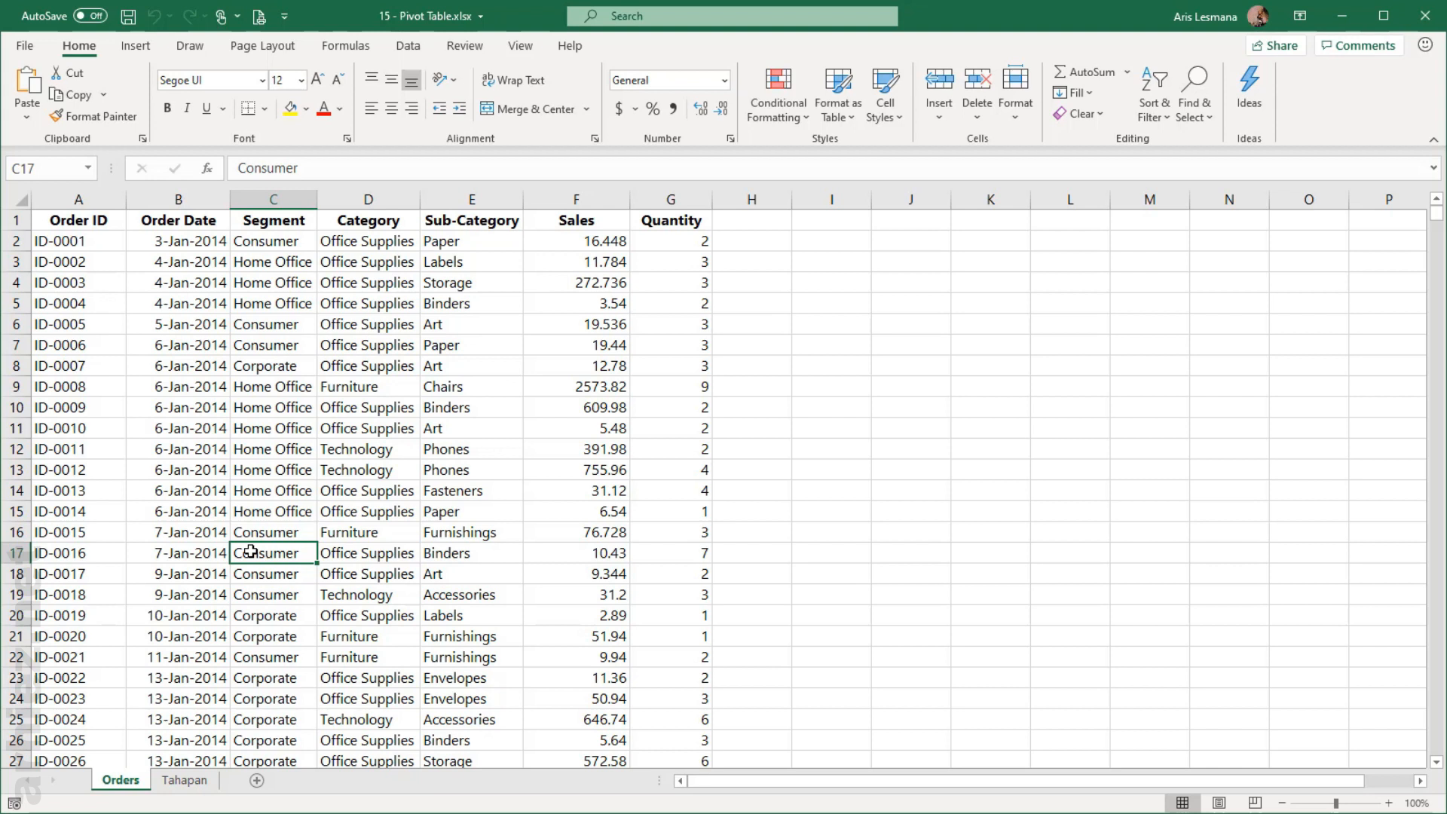
pyautogui.click(299, 409)
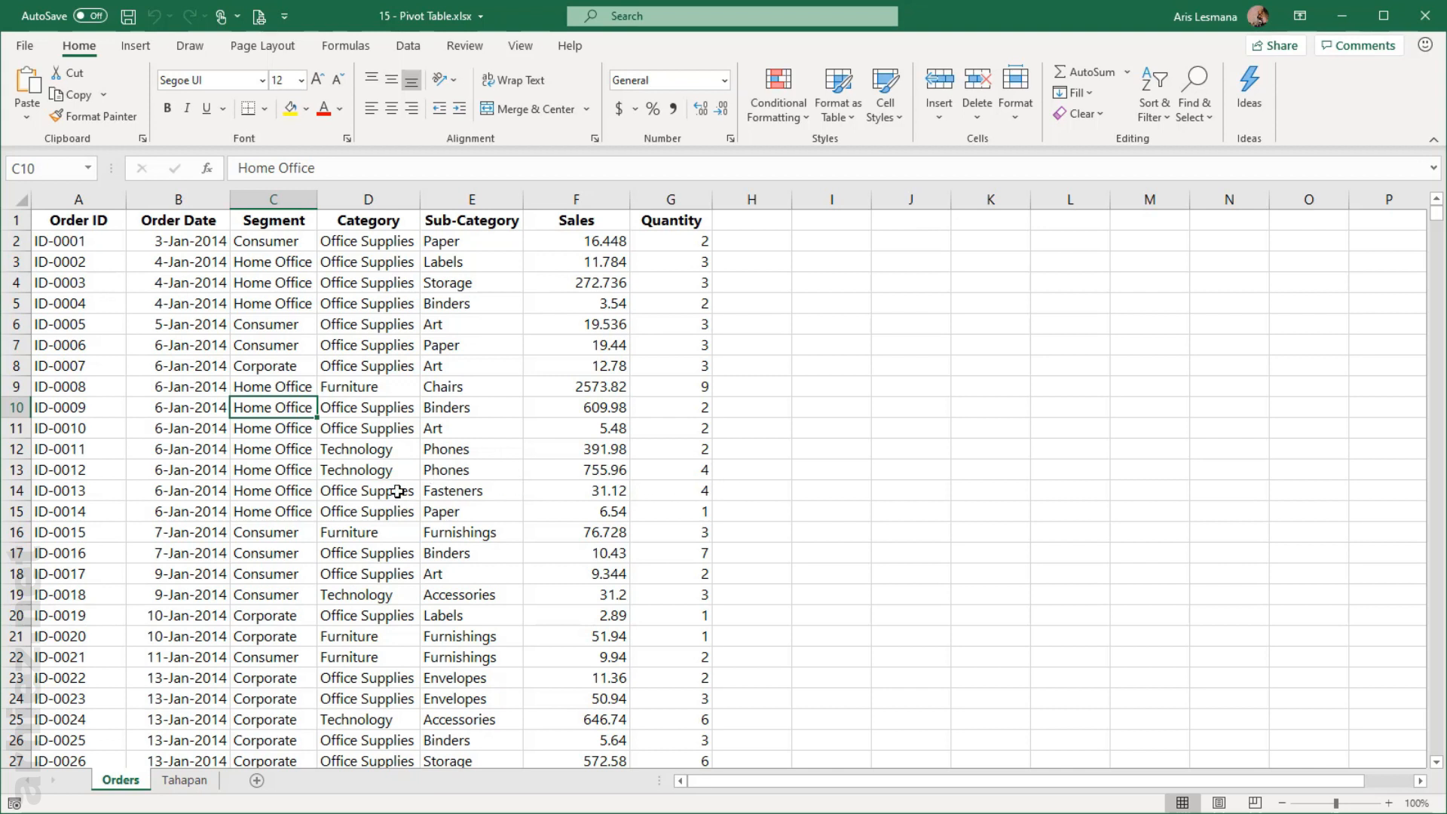
pyautogui.moveTo(374, 282); pyautogui.dragTo(390, 469)
pyautogui.moveTo(483, 332); pyautogui.dragTo(513, 486)
pyautogui.moveTo(577, 348); pyautogui.dragTo(592, 452)
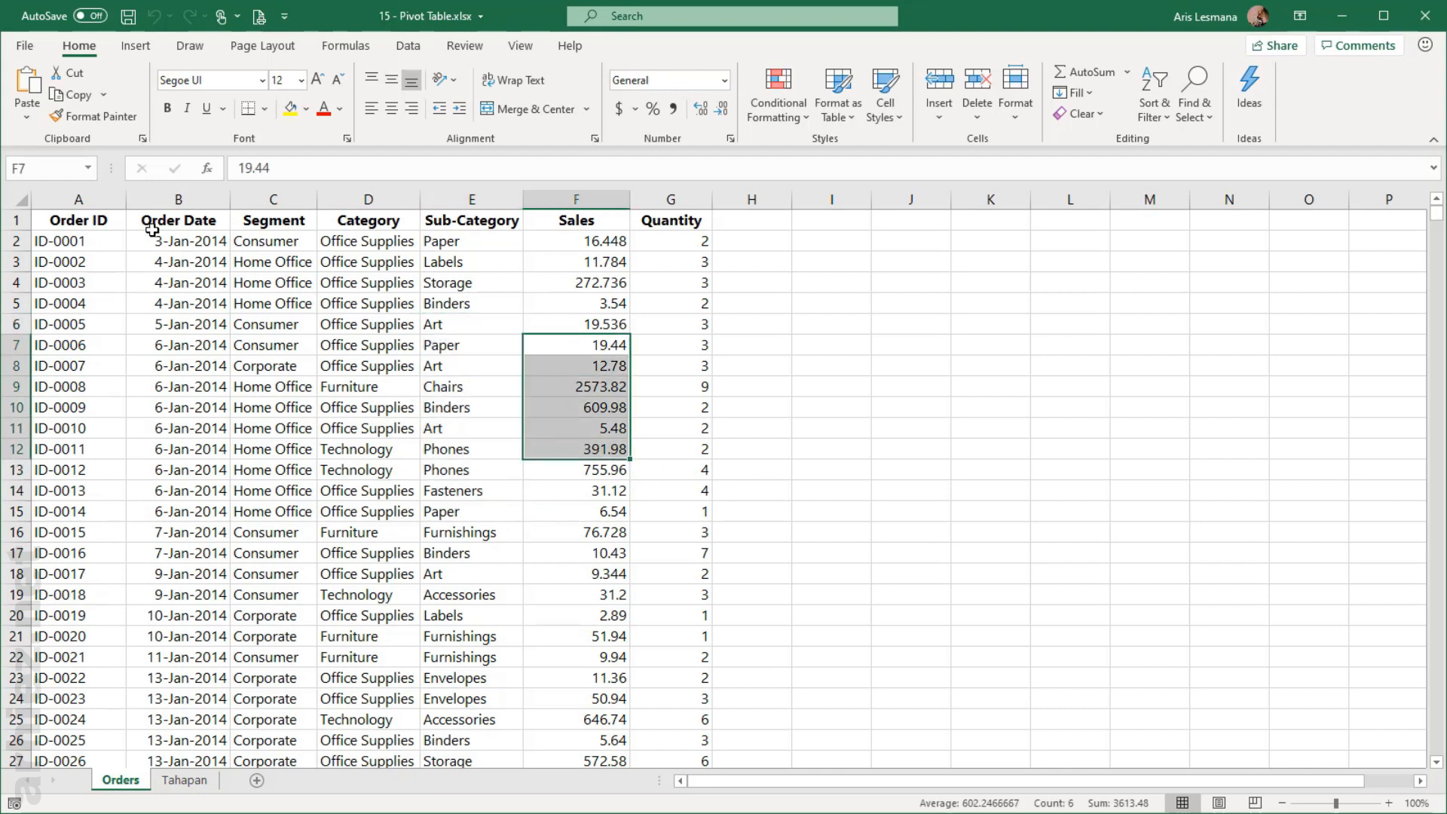
pyautogui.click(105, 224)
pyautogui.click(181, 222)
pyautogui.click(267, 222)
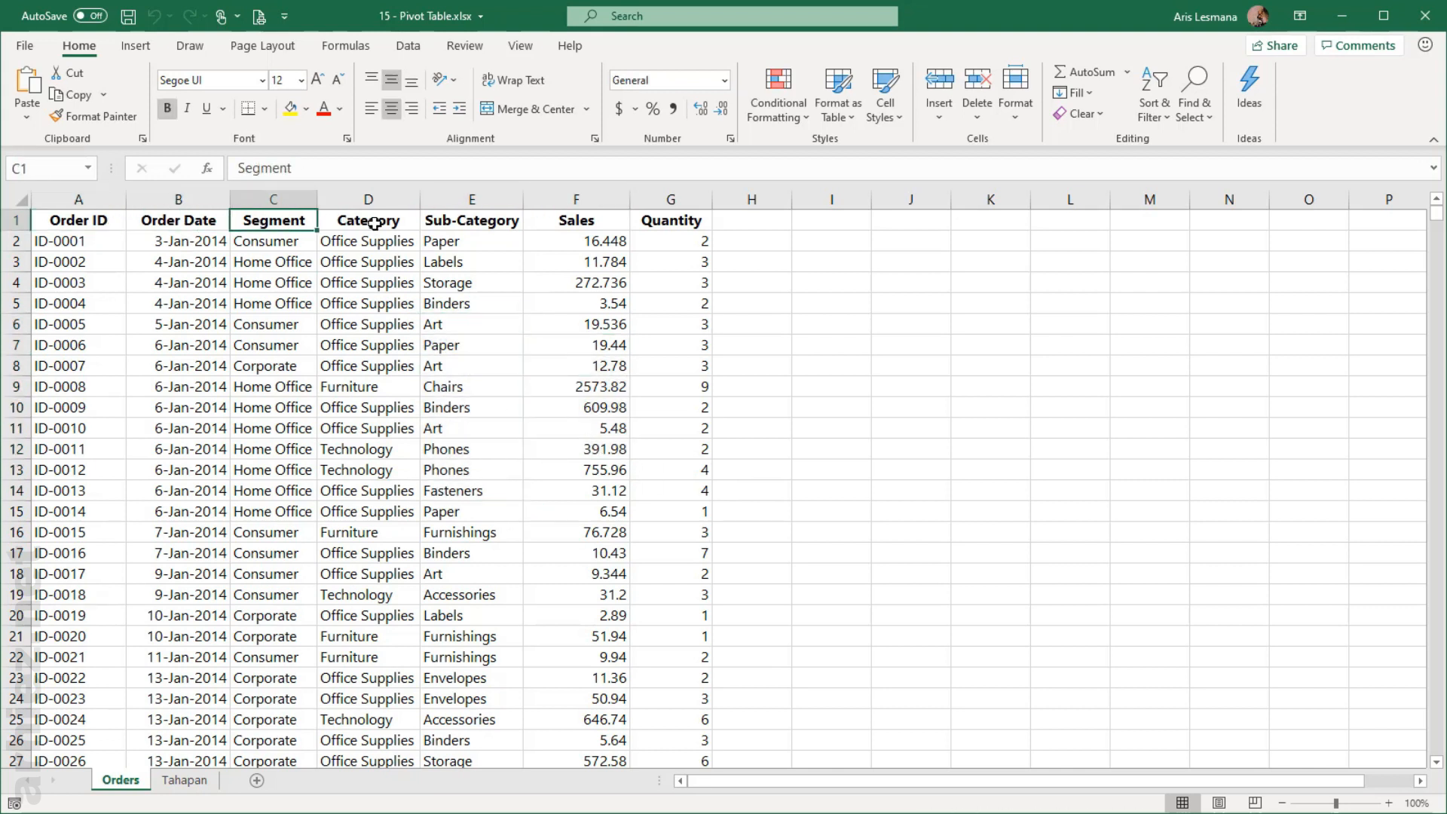
pyautogui.click(374, 224)
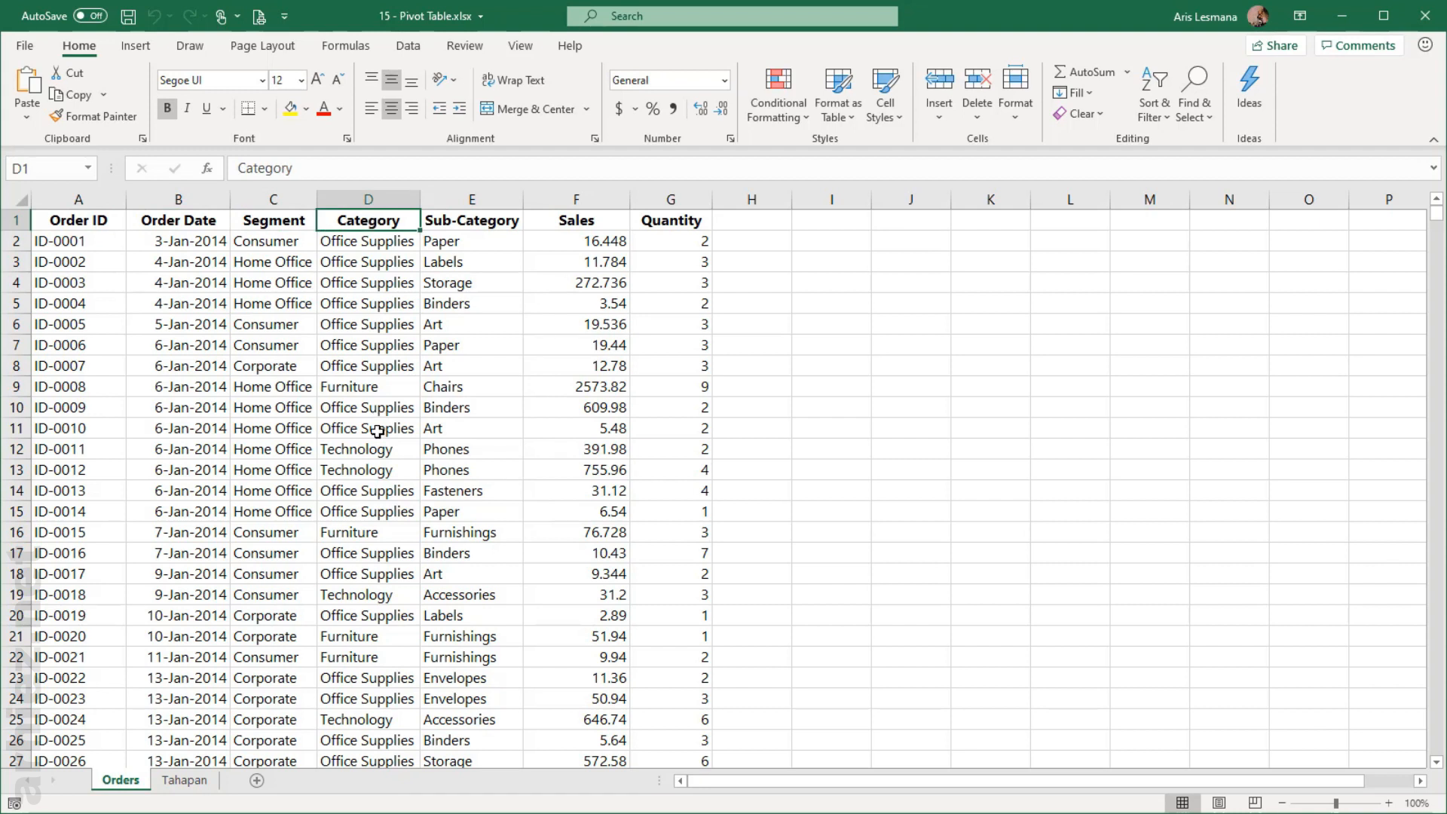
pyautogui.click(336, 449)
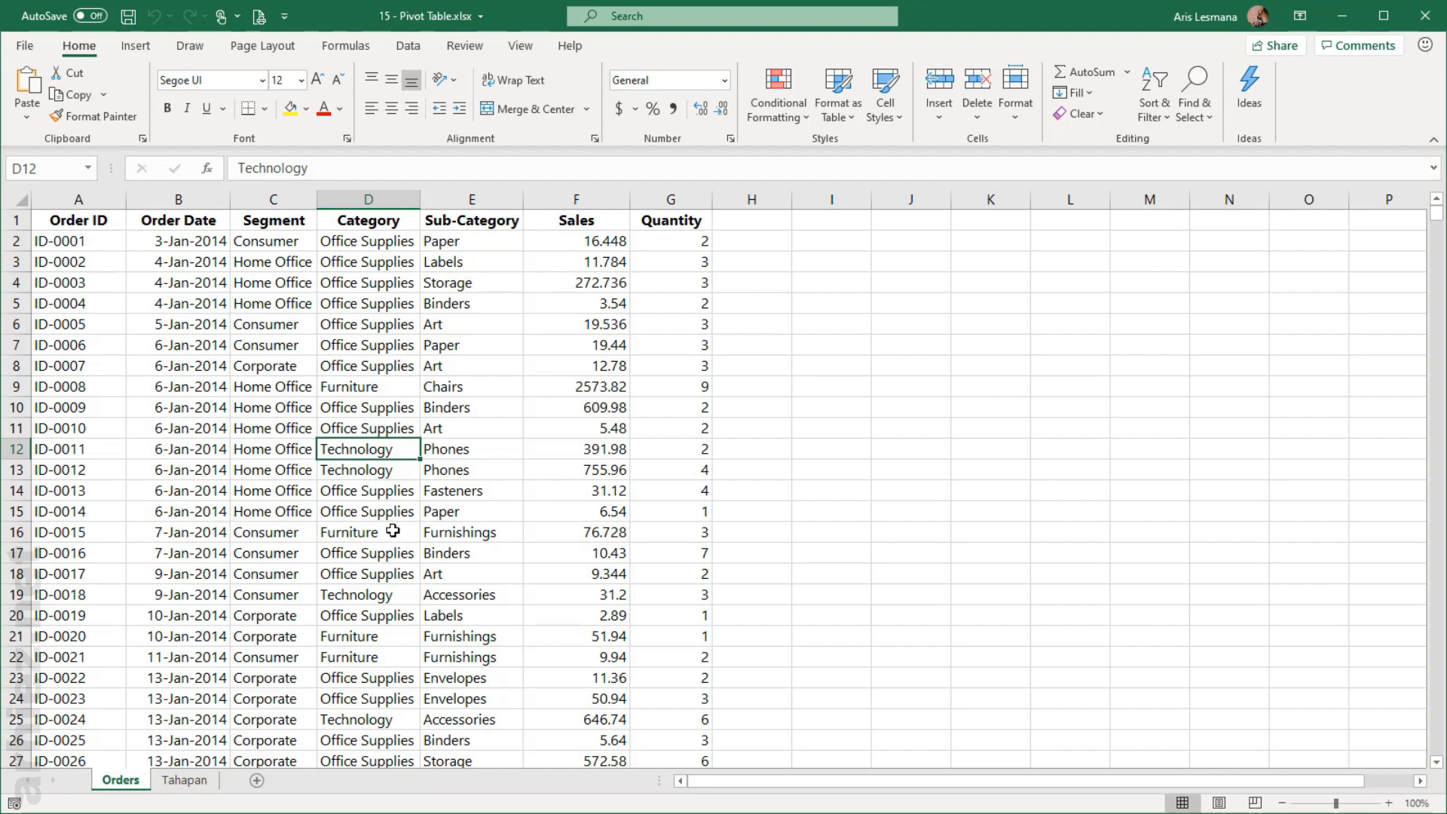
# Step: Convert the Orders data range A1:G9995 into a table with headers
pyautogui.click(270, 484)
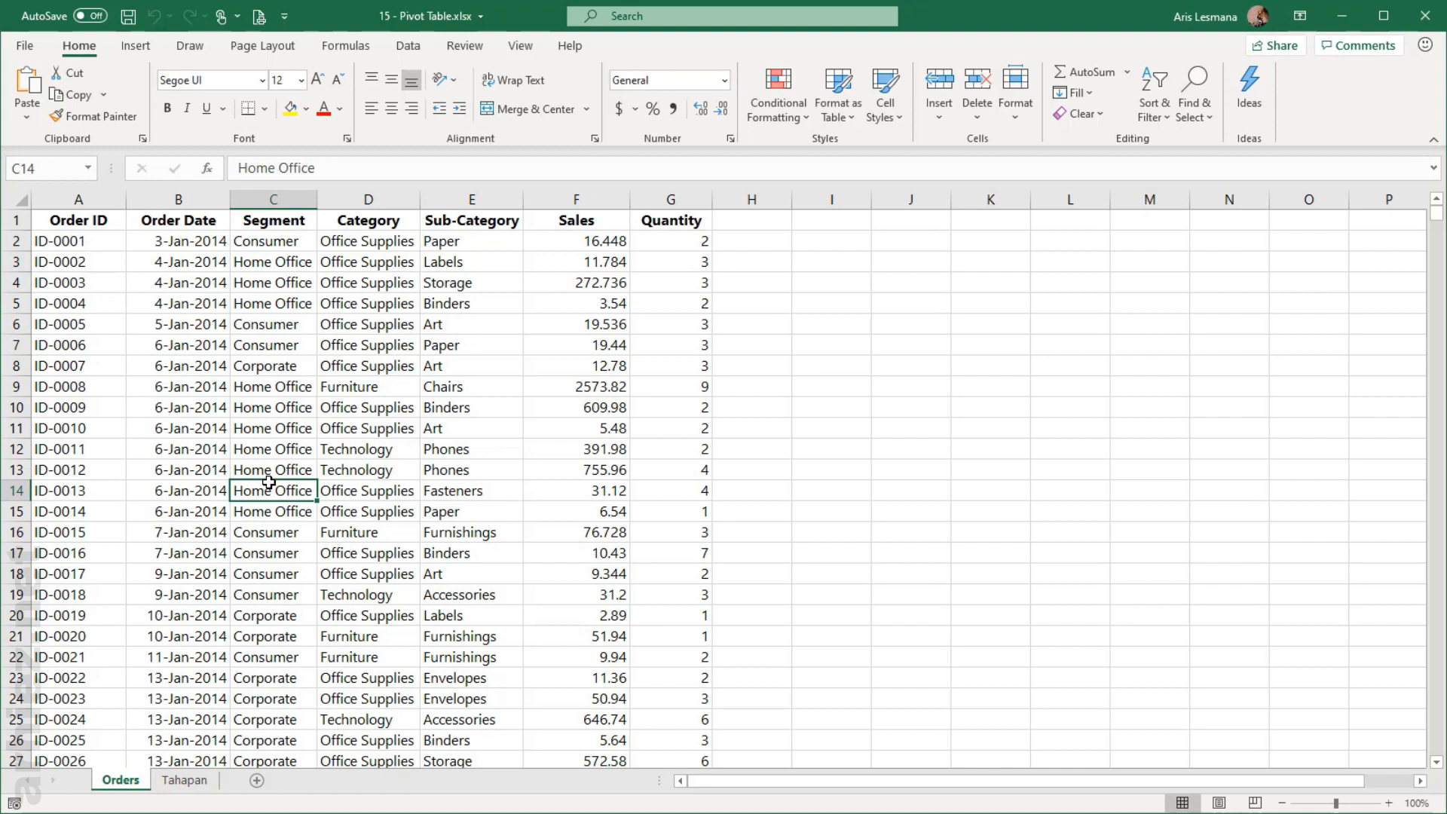
pyautogui.hotkey('ctrl', 't')
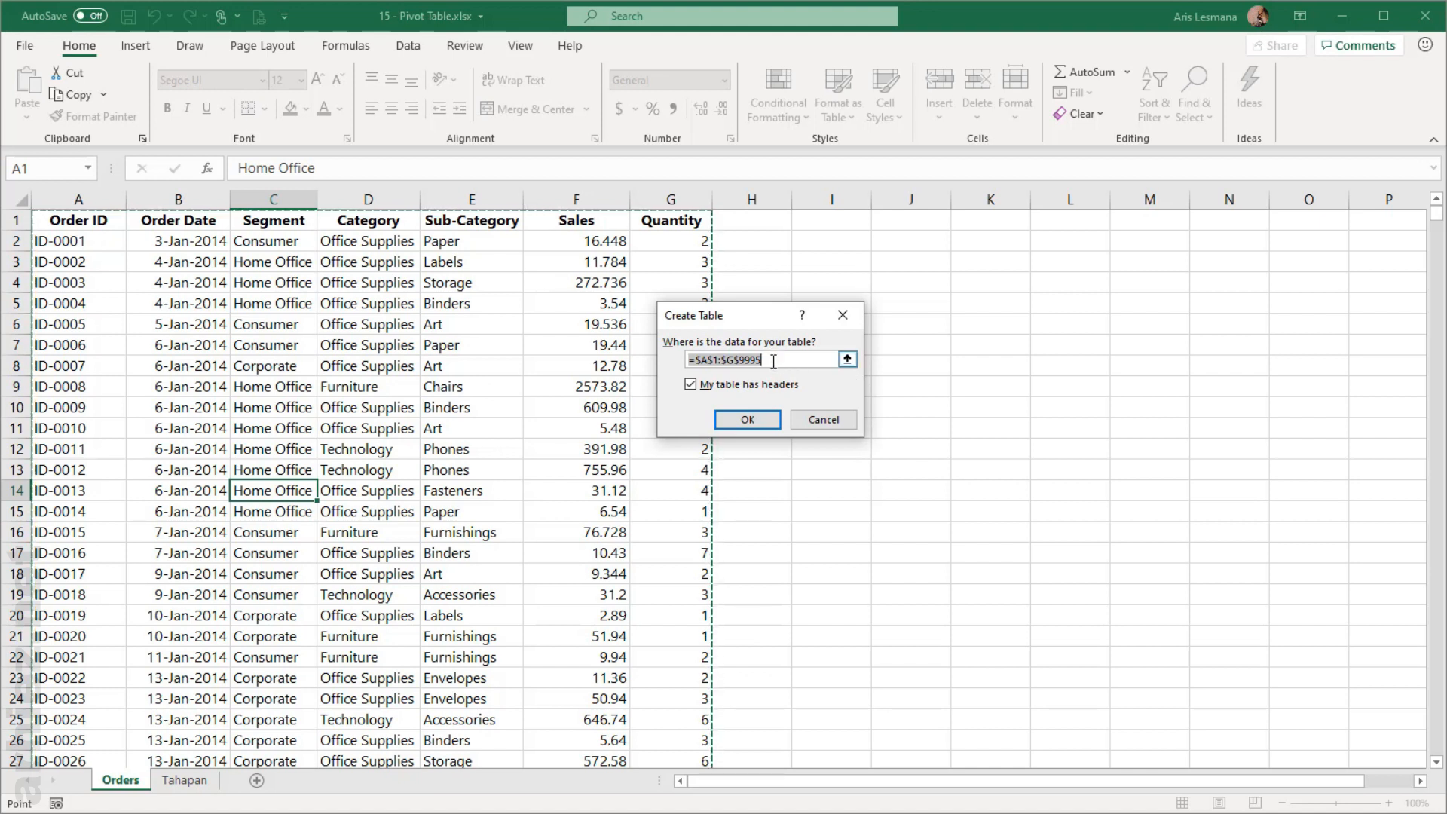
pyautogui.click(757, 420)
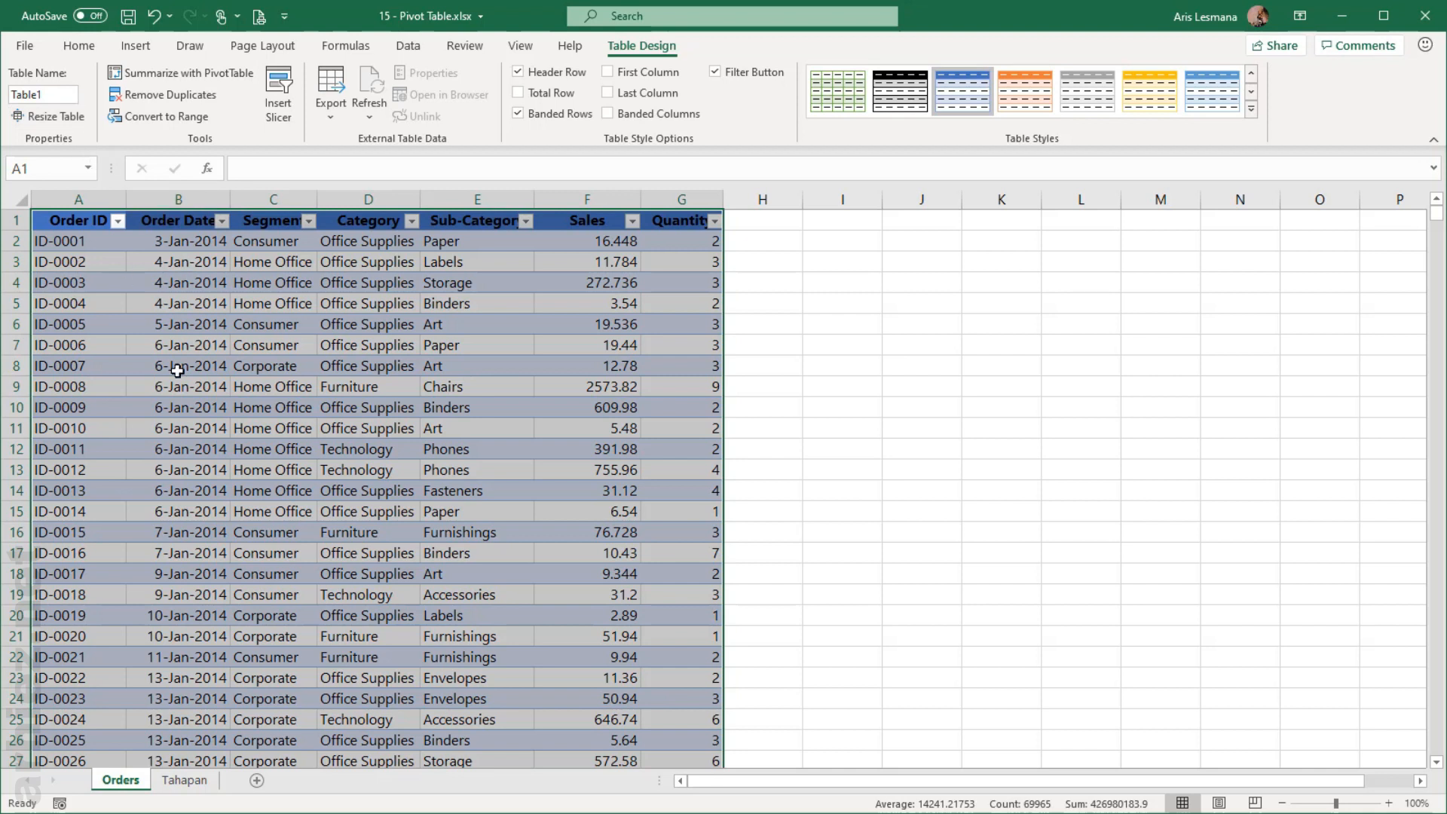
# Step: Rename the Orders data table as Torders
pyautogui.click(60, 92)
pyautogui.write('T')
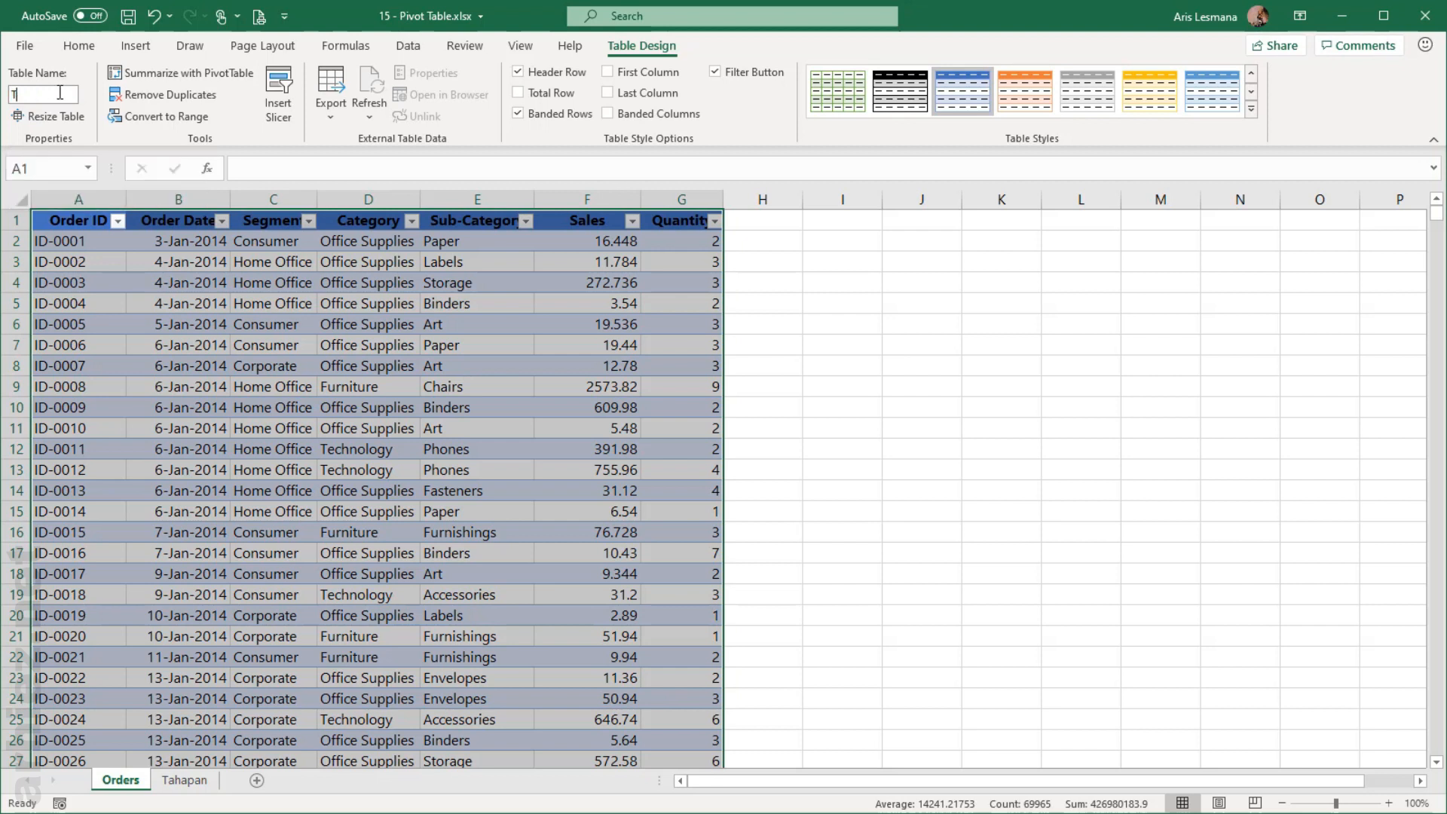
pyautogui.write('orders')
pyautogui.press('Return')
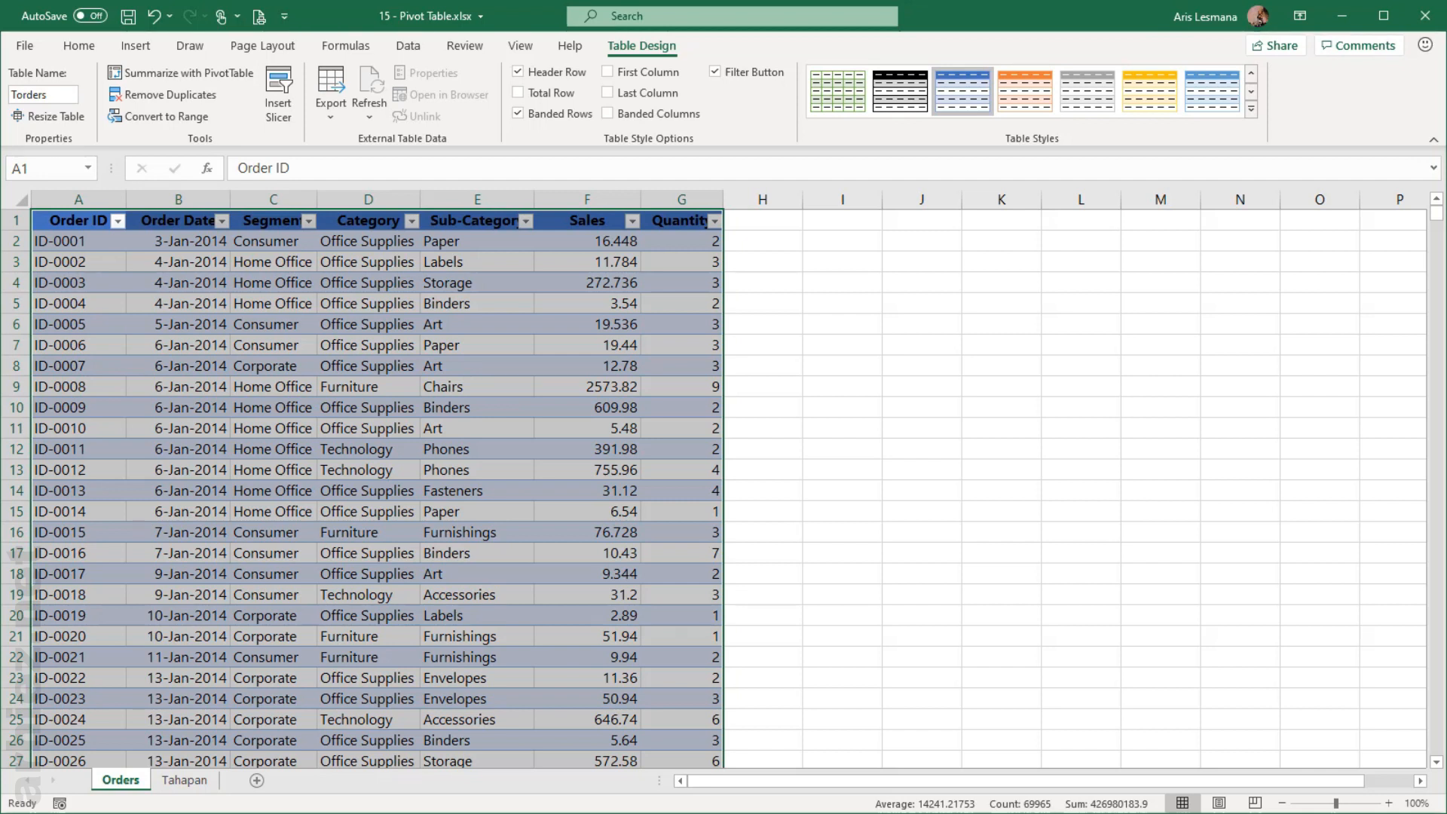
# Step: Add a new worksheet between Orders and Tahapan and name it Pivot
pyautogui.click(256, 781)
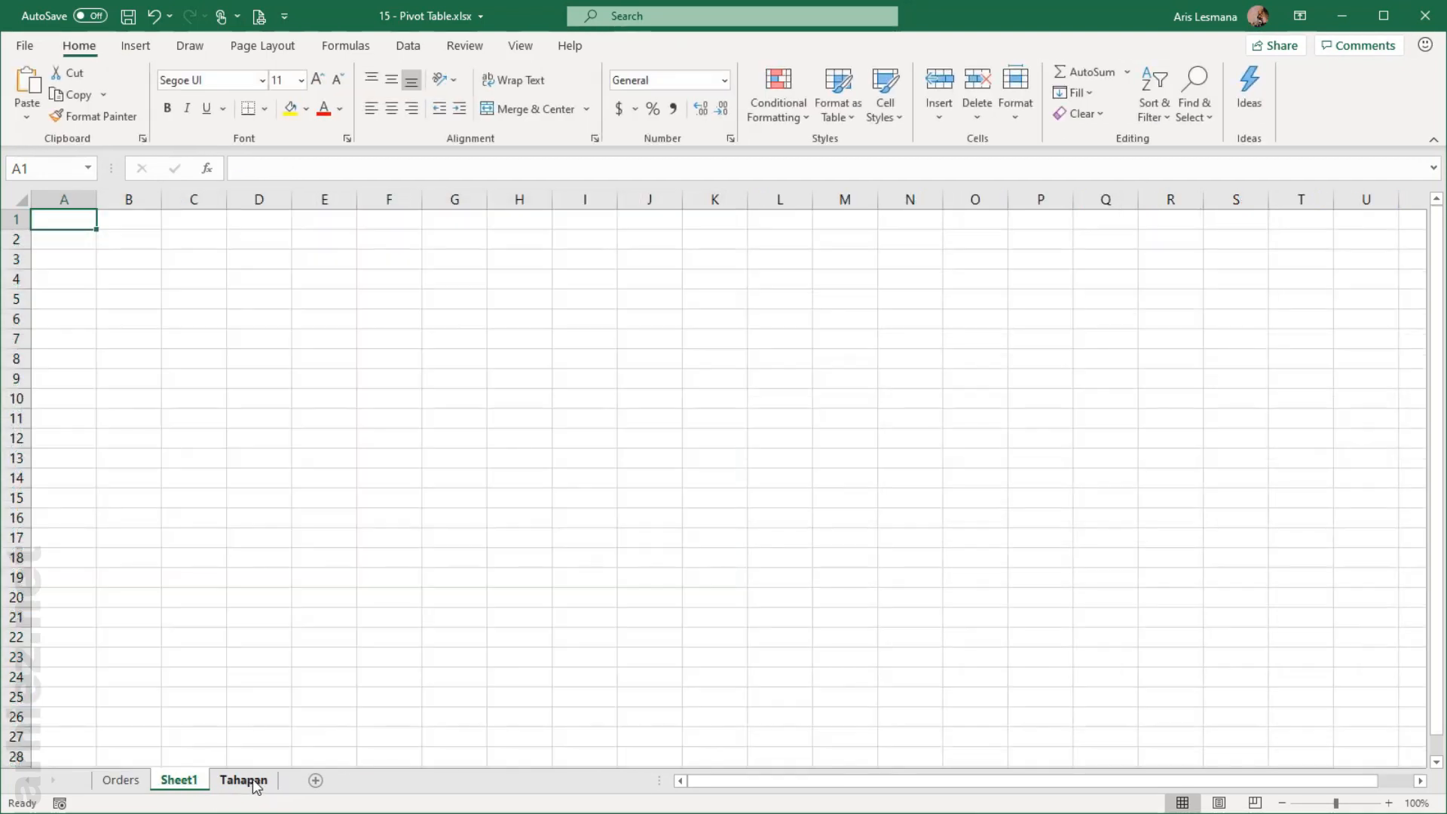
pyautogui.doubleClick(179, 780)
pyautogui.write('Pivot')
pyautogui.press('Return')
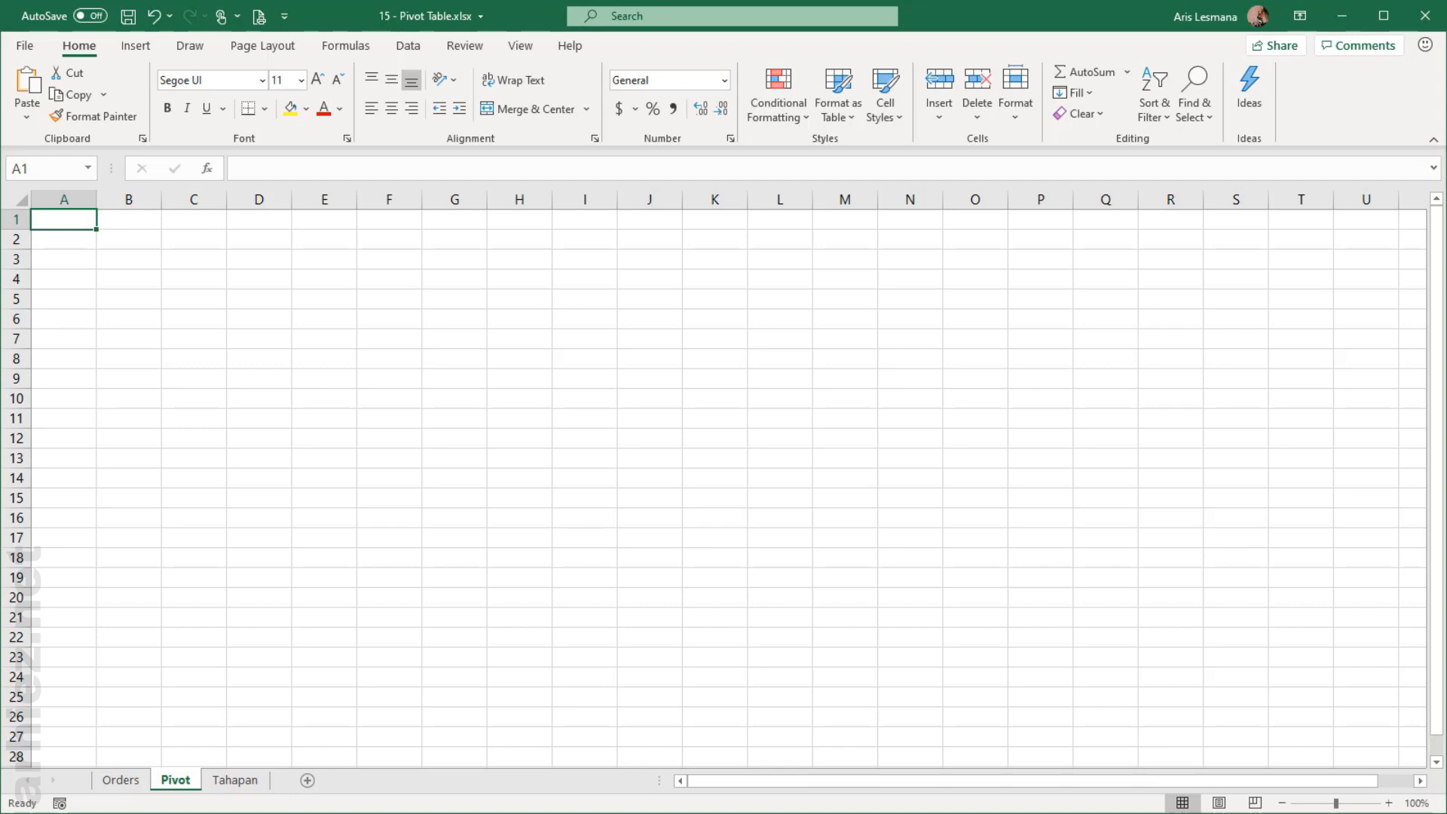
# Step: Create a PivotTable from the Torders table, placed in the existing Pivot worksheet at cell C3
pyautogui.click(121, 780)
pyautogui.click(431, 577)
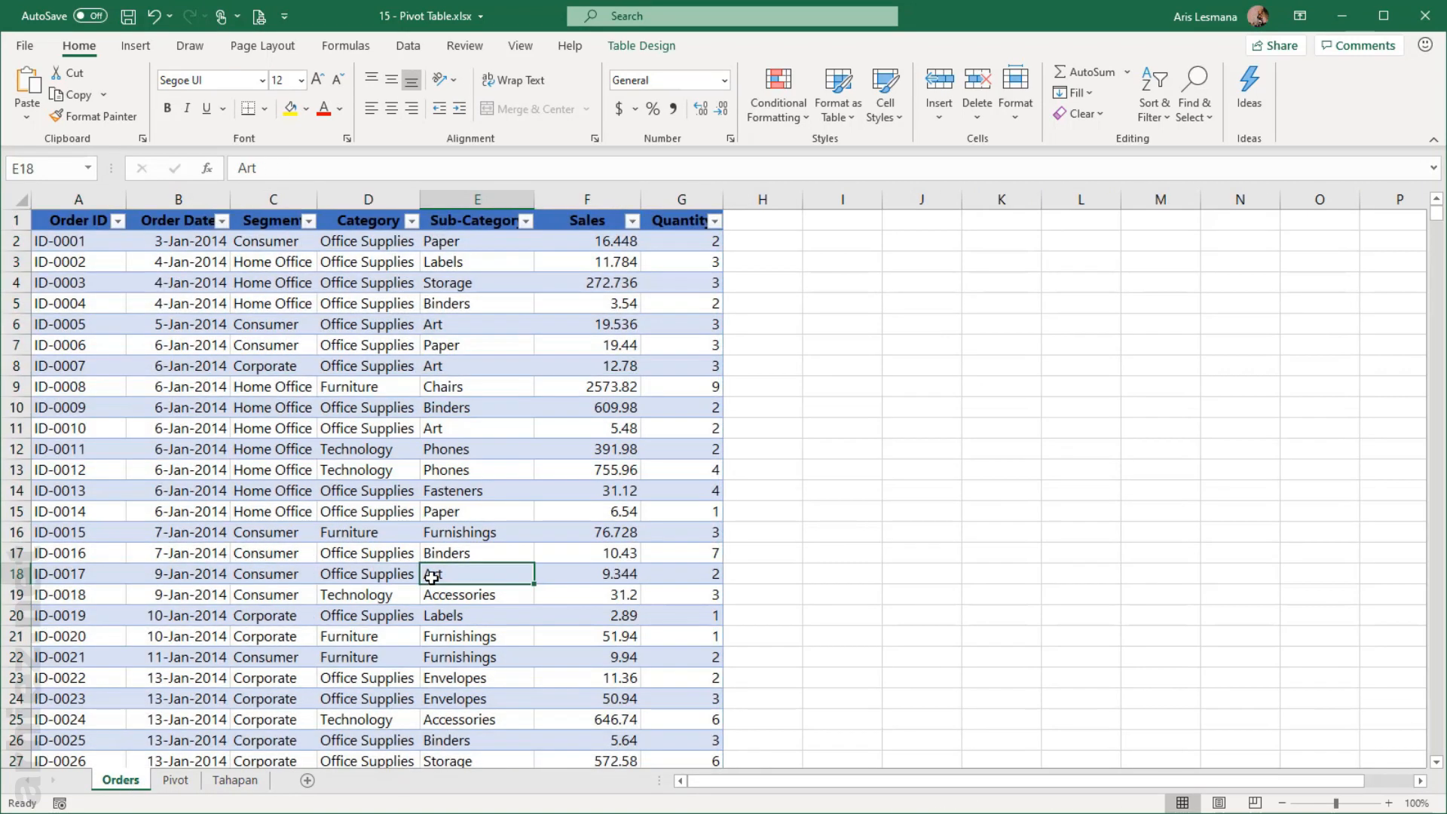
pyautogui.click(372, 533)
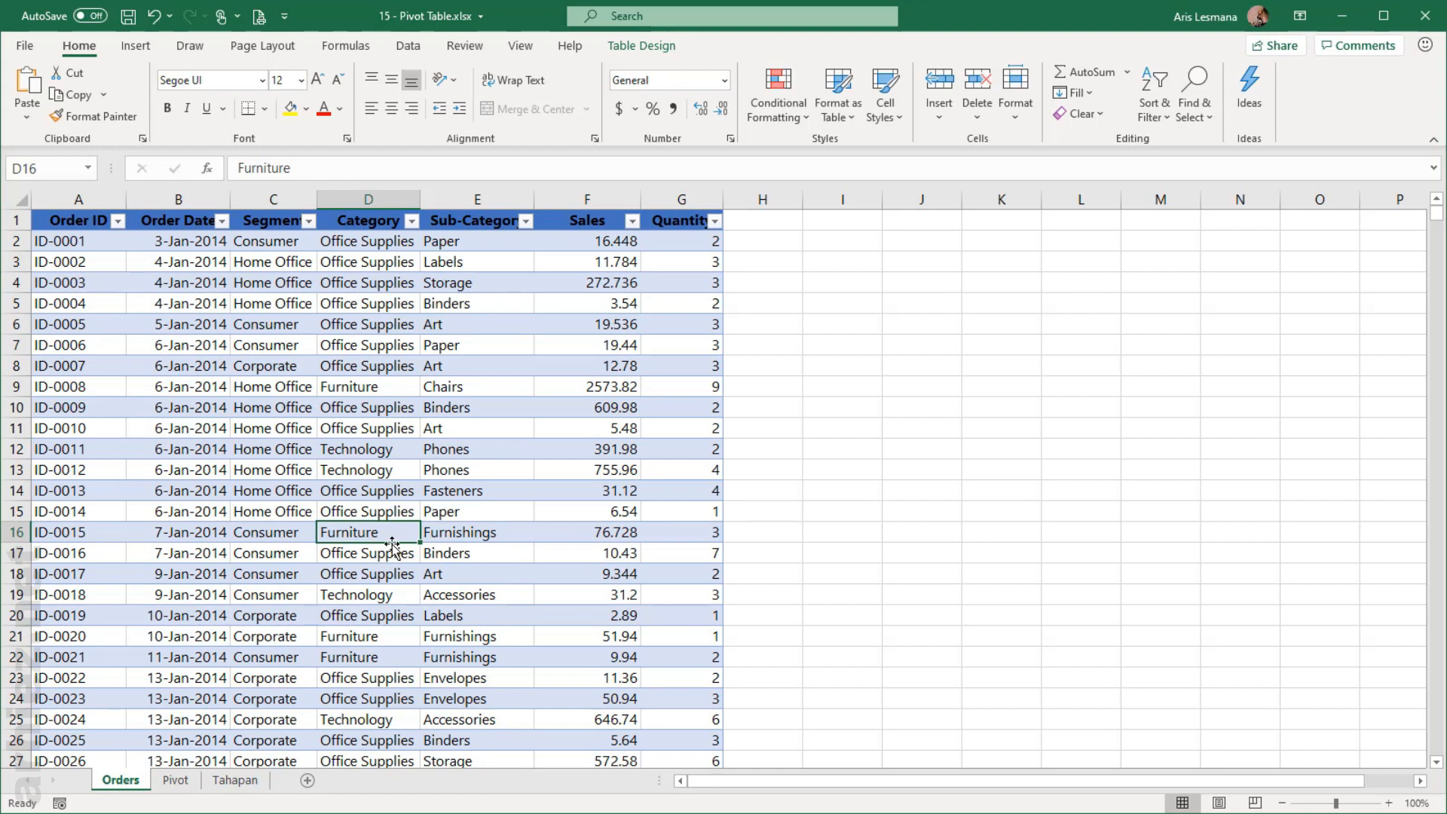
pyautogui.click(137, 47)
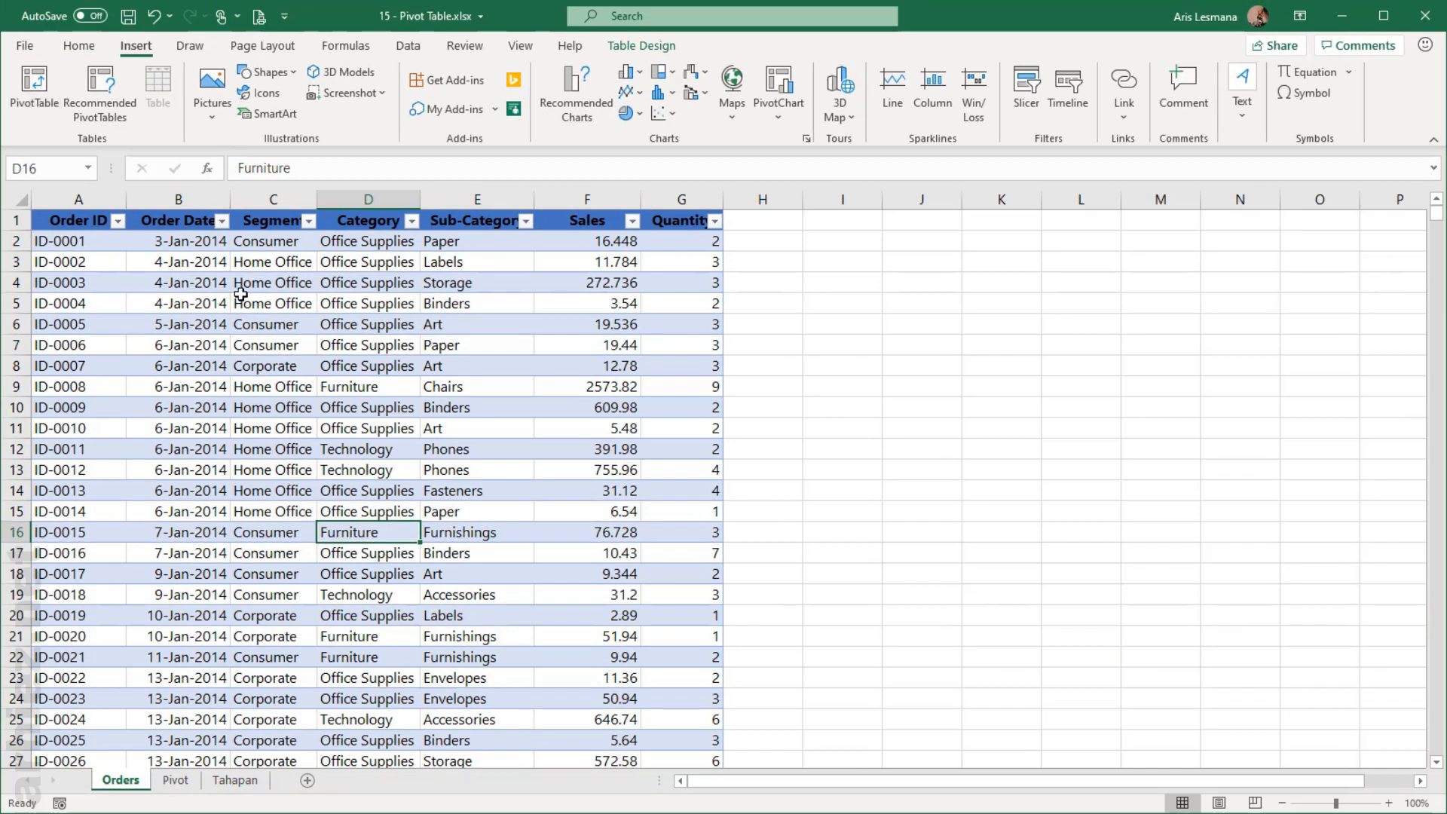
pyautogui.click(763, 780)
pyautogui.click(373, 407)
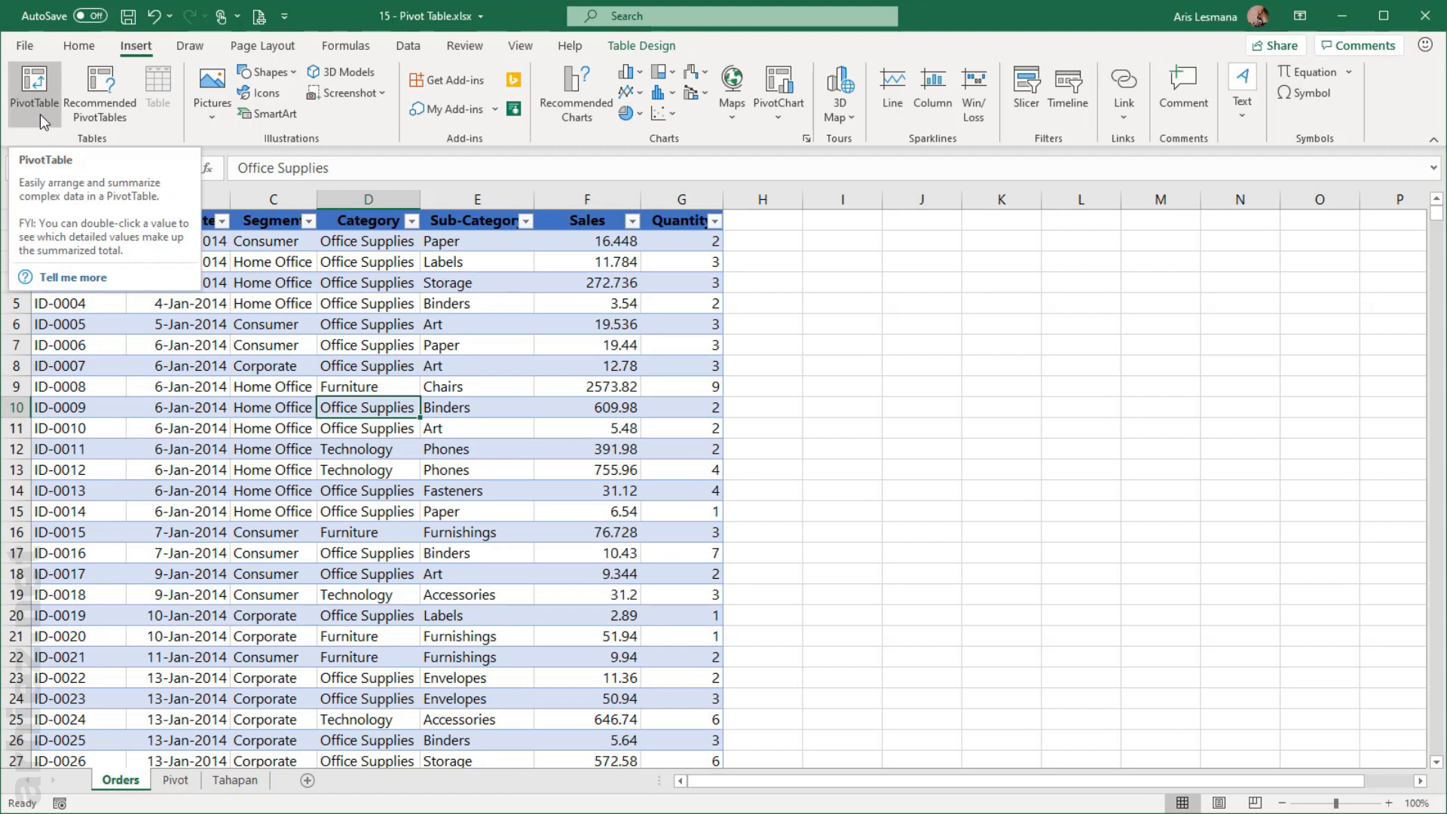
pyautogui.click(35, 90)
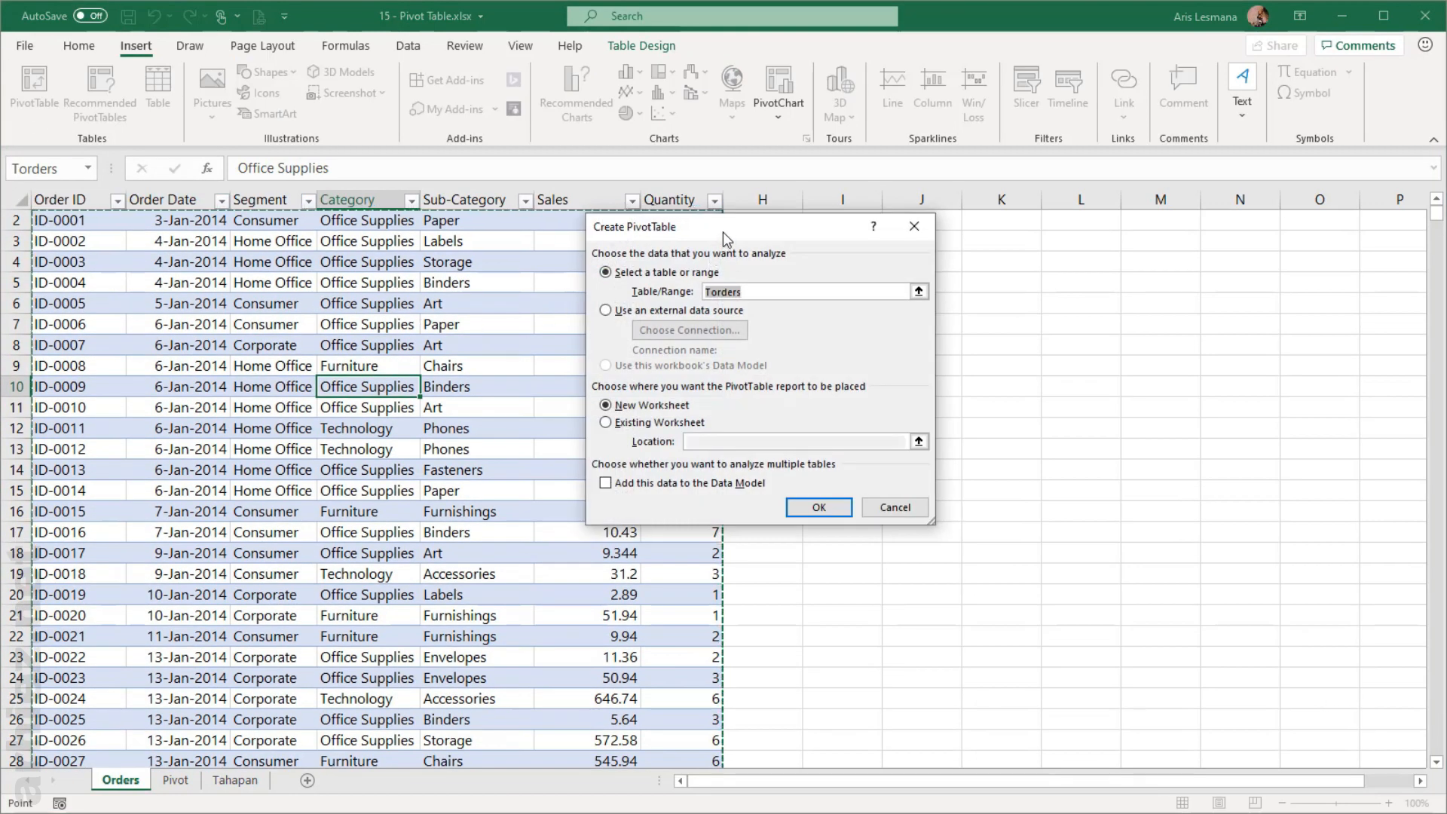
pyautogui.moveTo(719, 229); pyautogui.dragTo(605, 191)
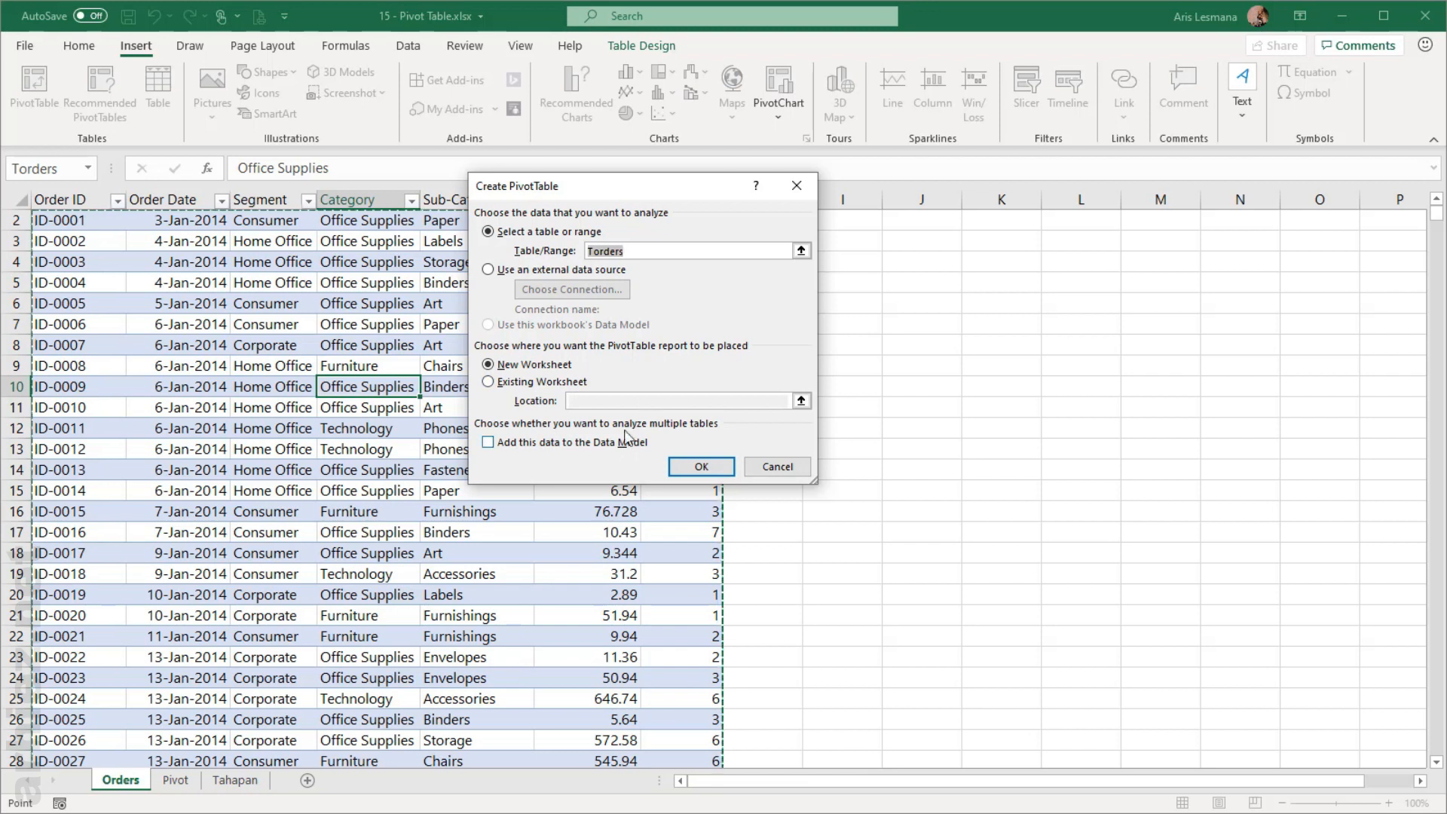
pyautogui.click(561, 383)
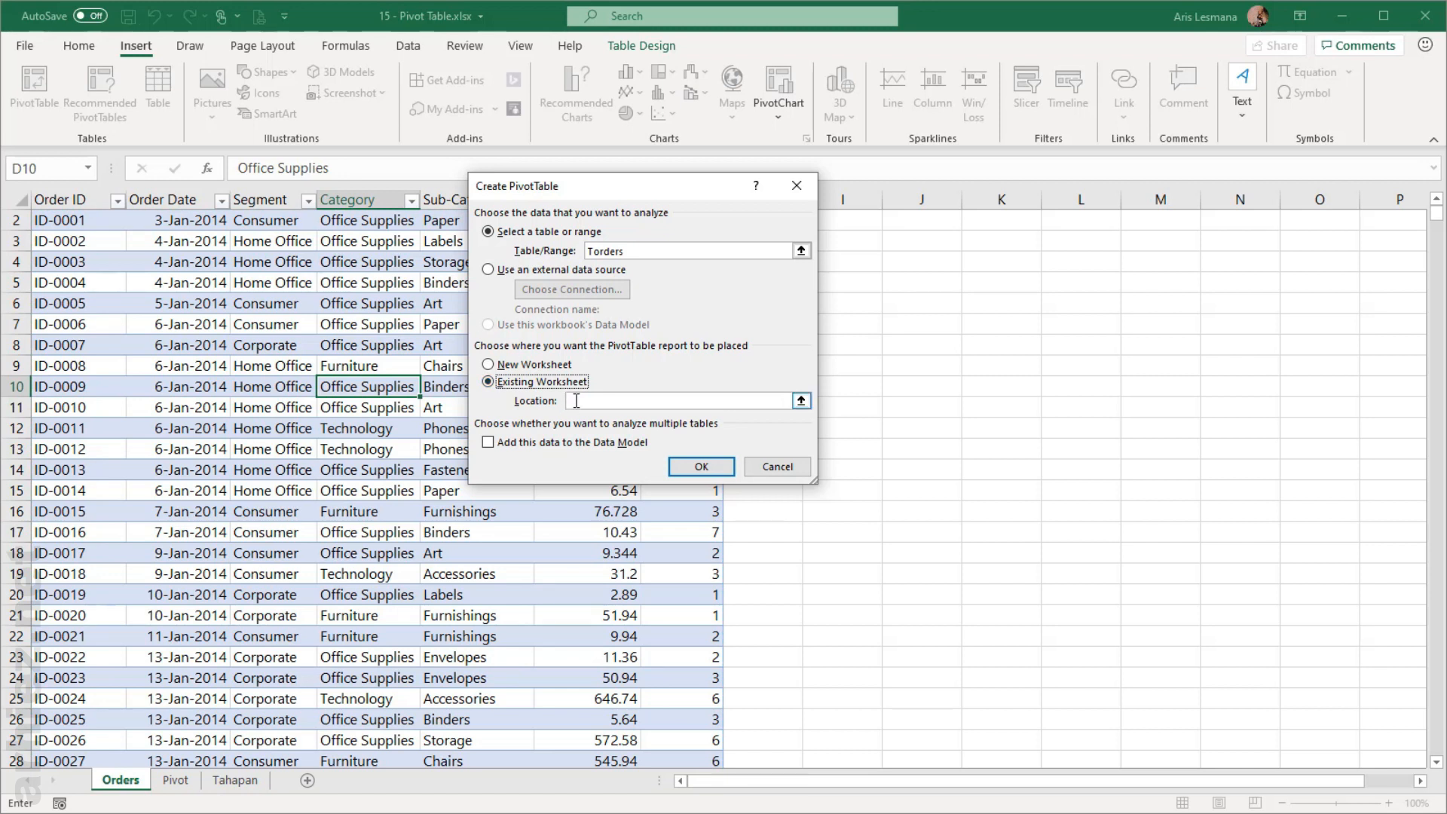
pyautogui.click(577, 400)
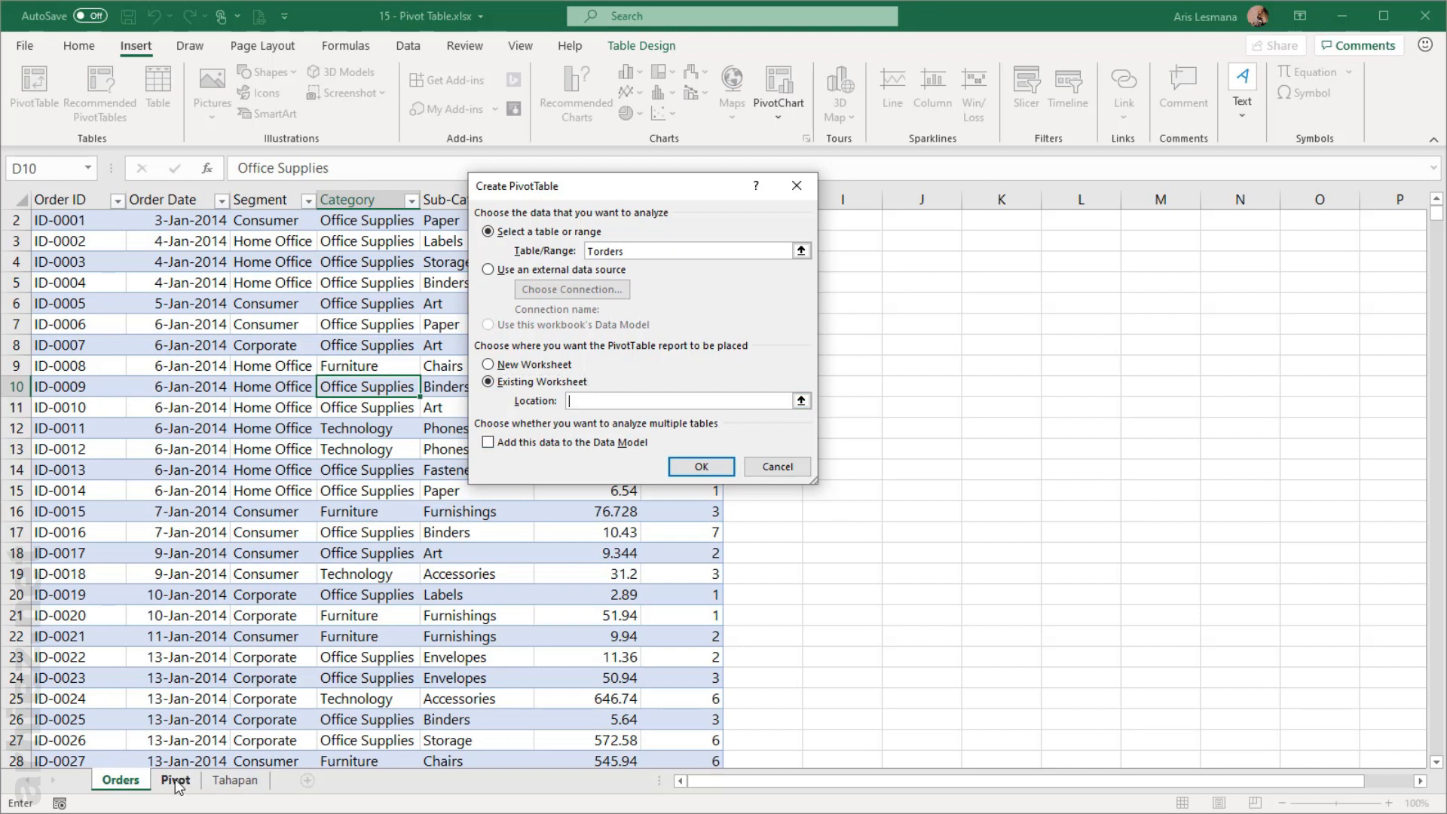
pyautogui.click(176, 783)
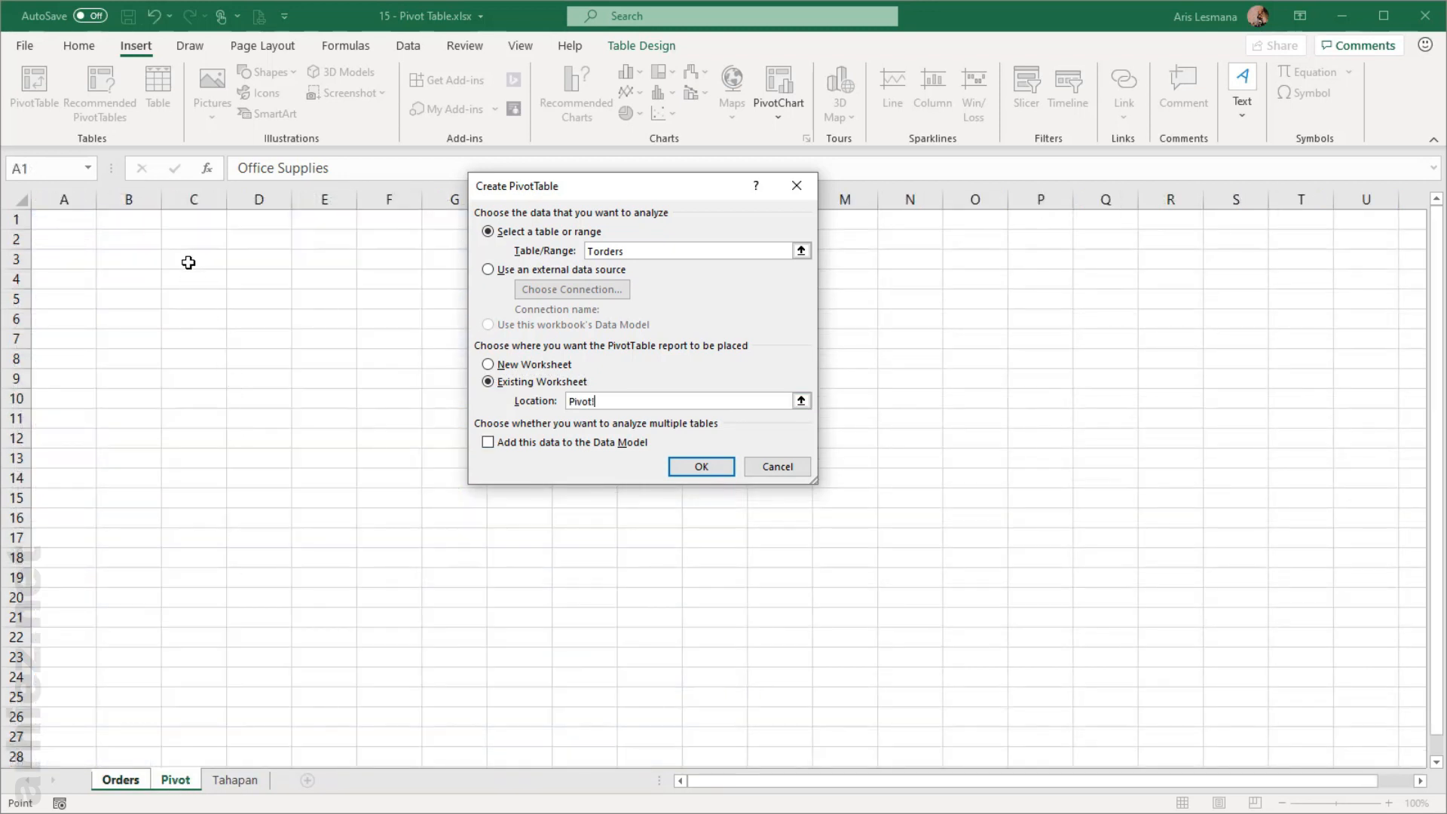
pyautogui.click(188, 262)
pyautogui.click(717, 463)
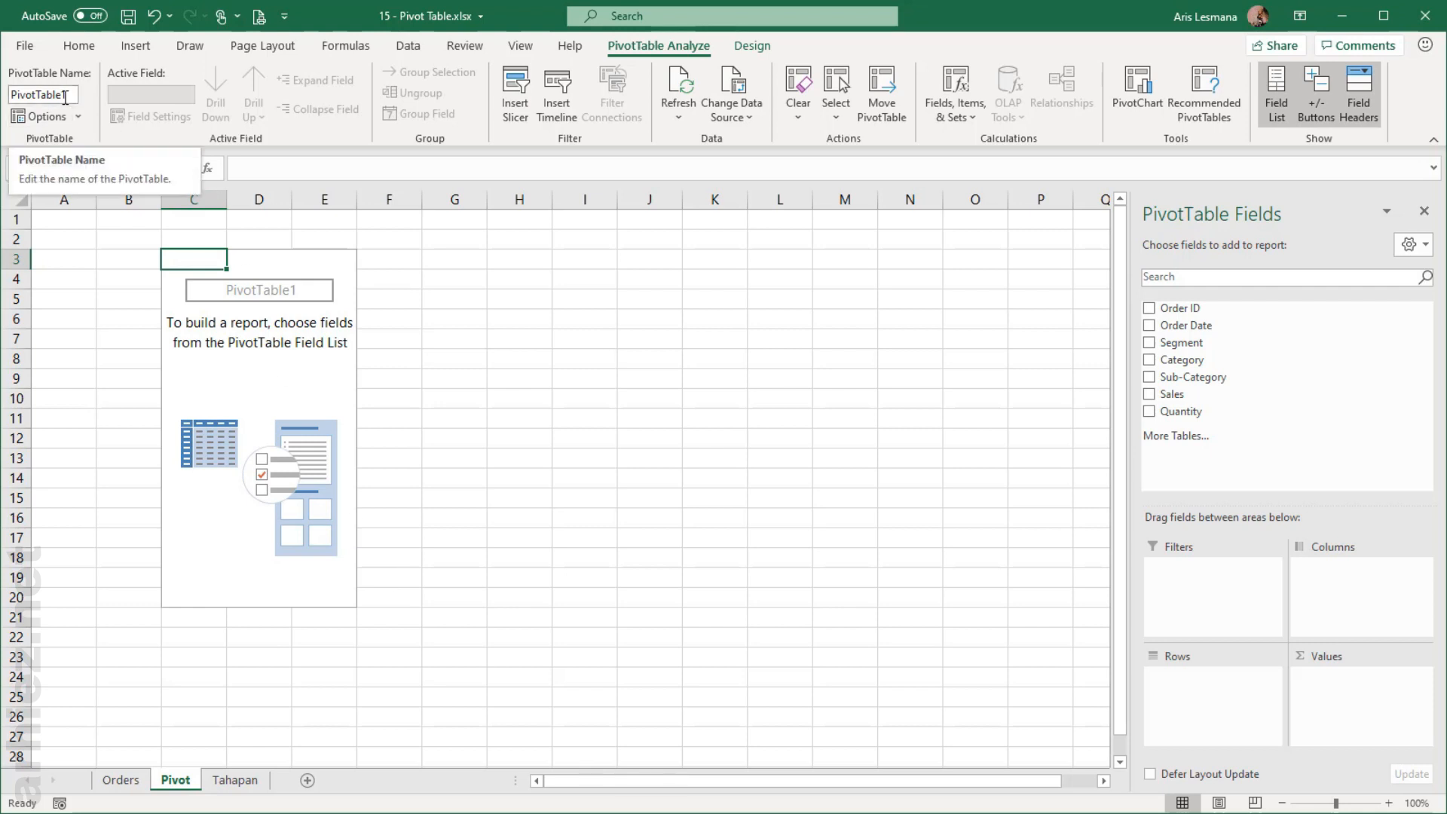
pyautogui.click(275, 364)
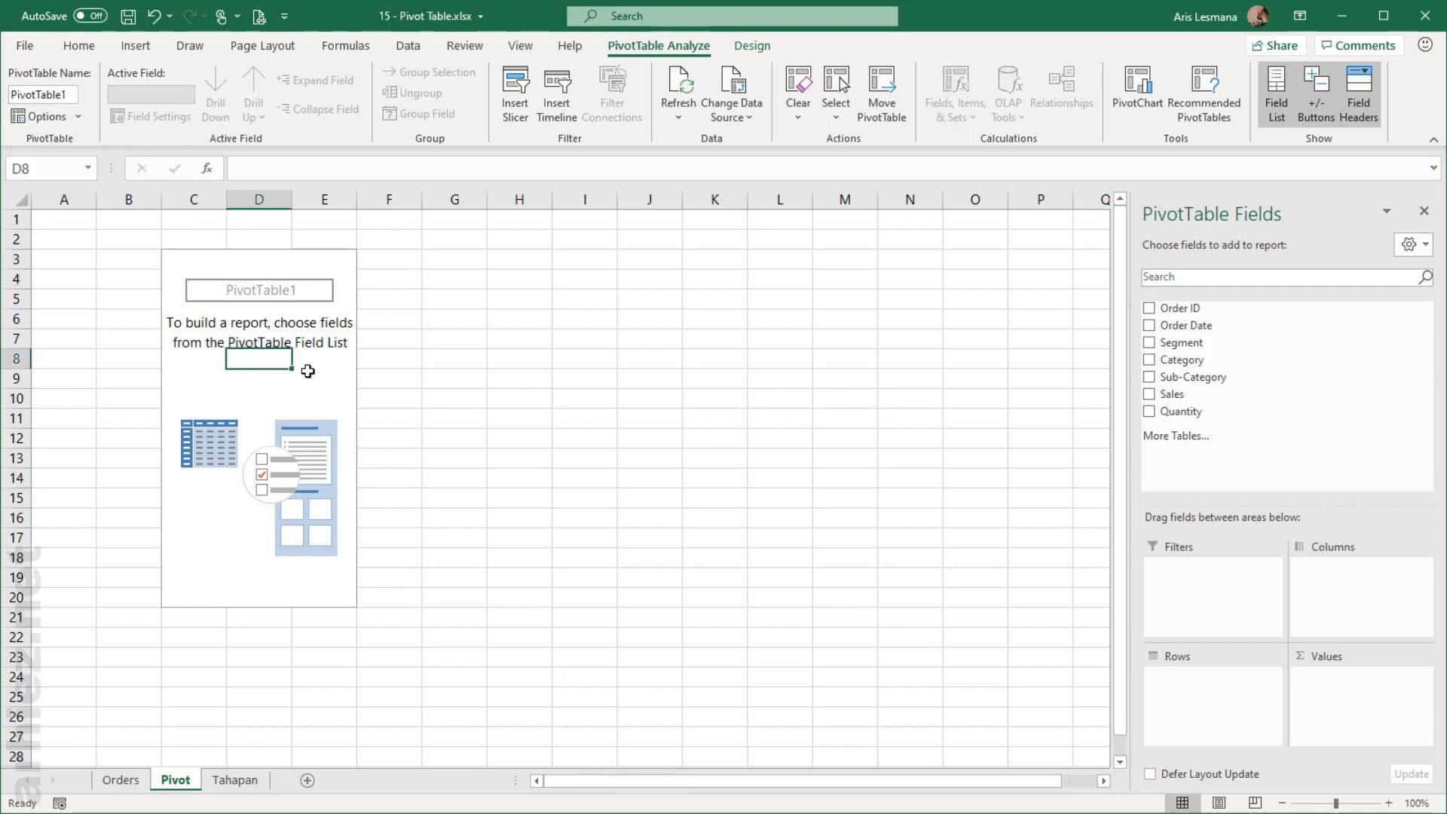
# Step: Rename the PivotTable as PTcategory
pyautogui.click(72, 95)
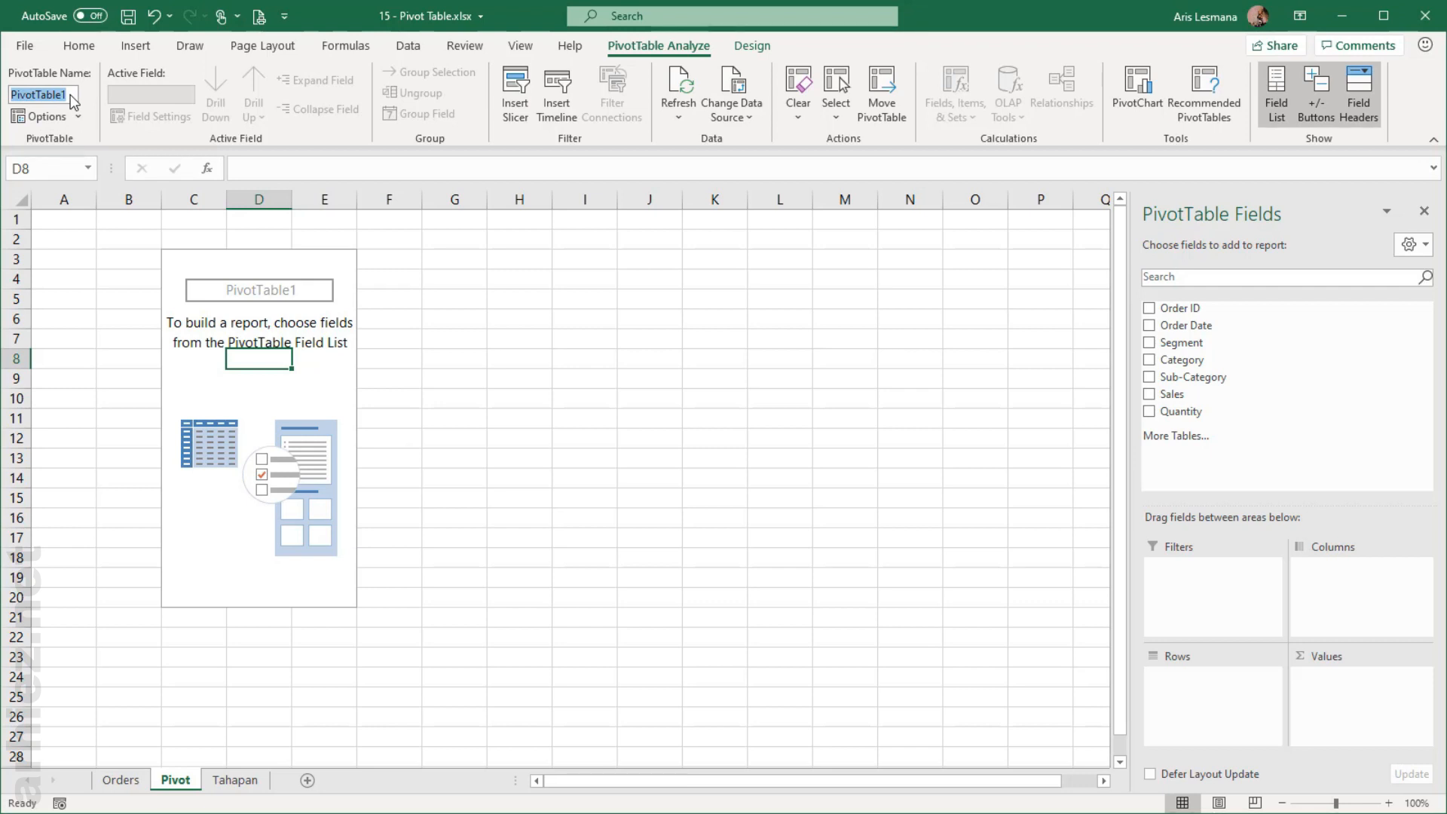
pyautogui.write('PTcategory')
pyautogui.press('Return')
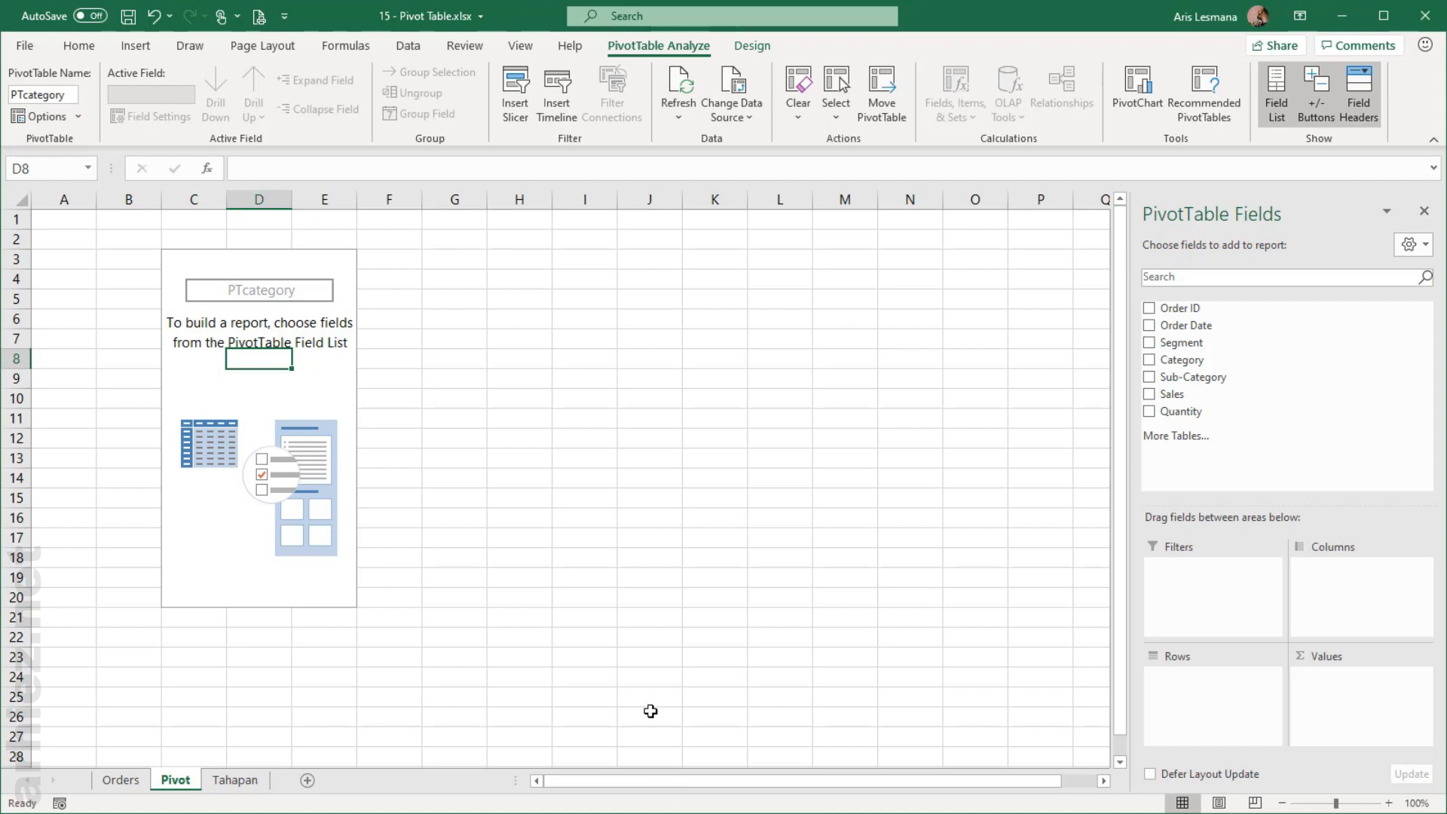
pyautogui.click(325, 384)
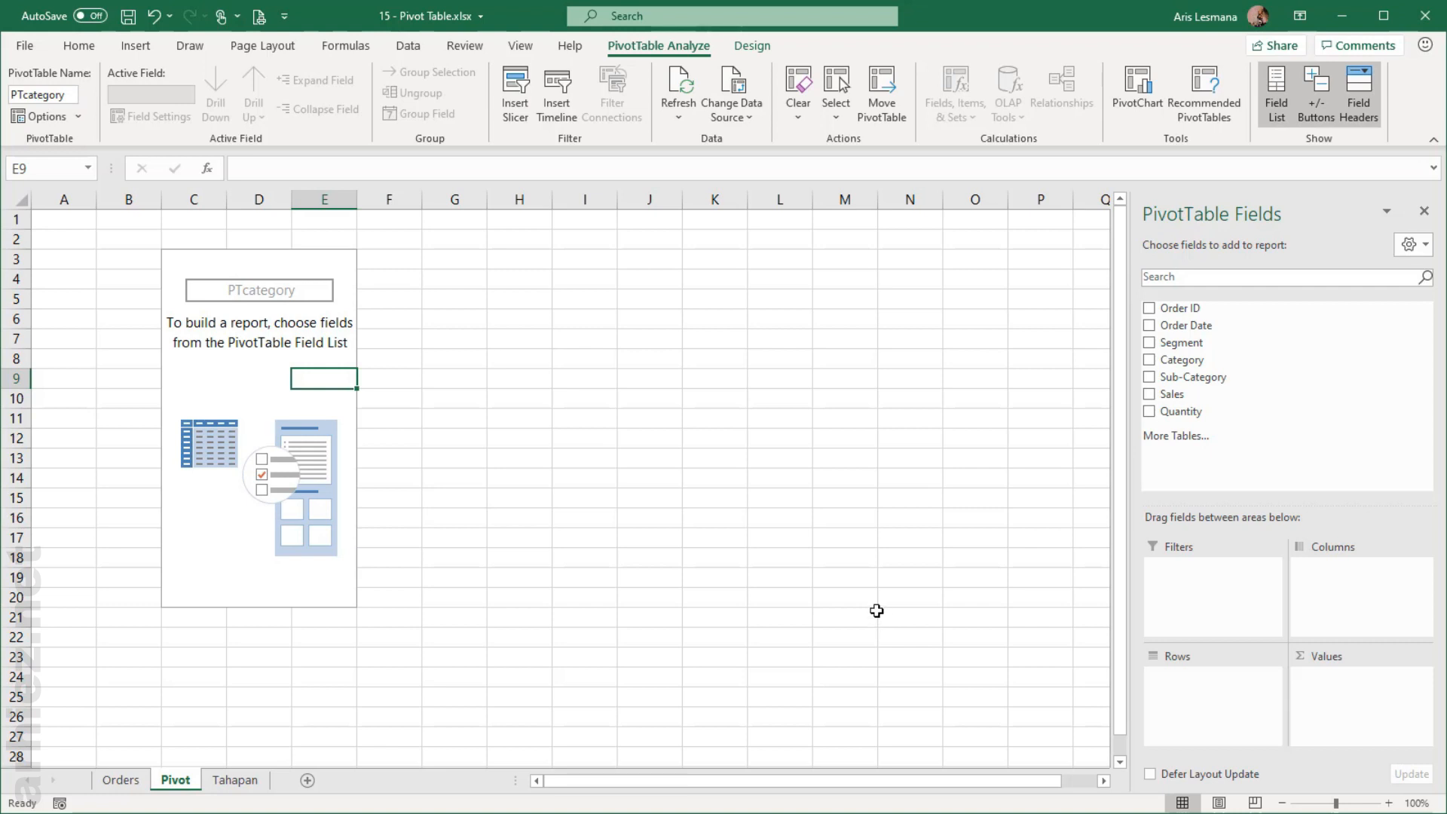
pyautogui.click(751, 49)
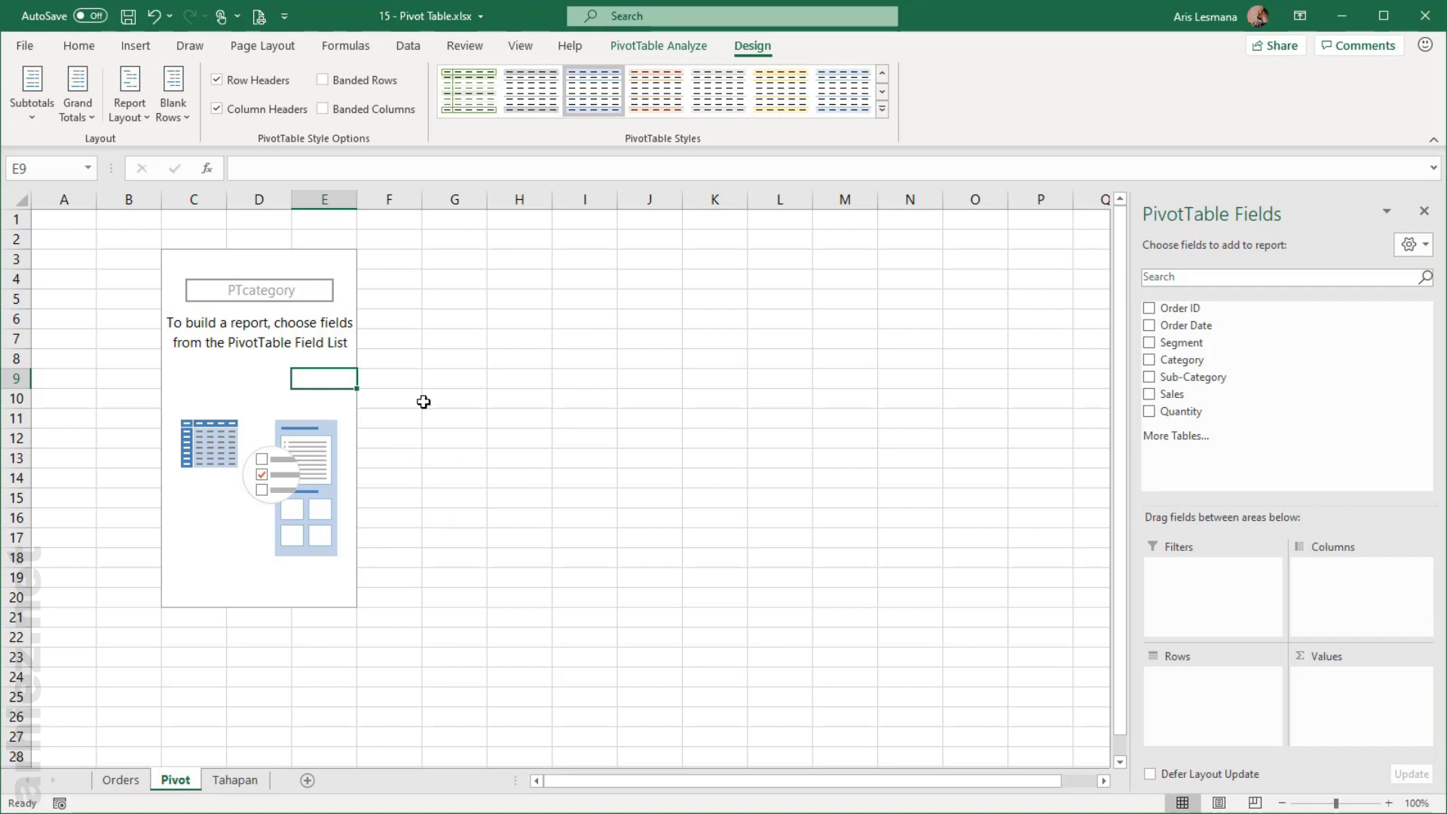
pyautogui.click(452, 382)
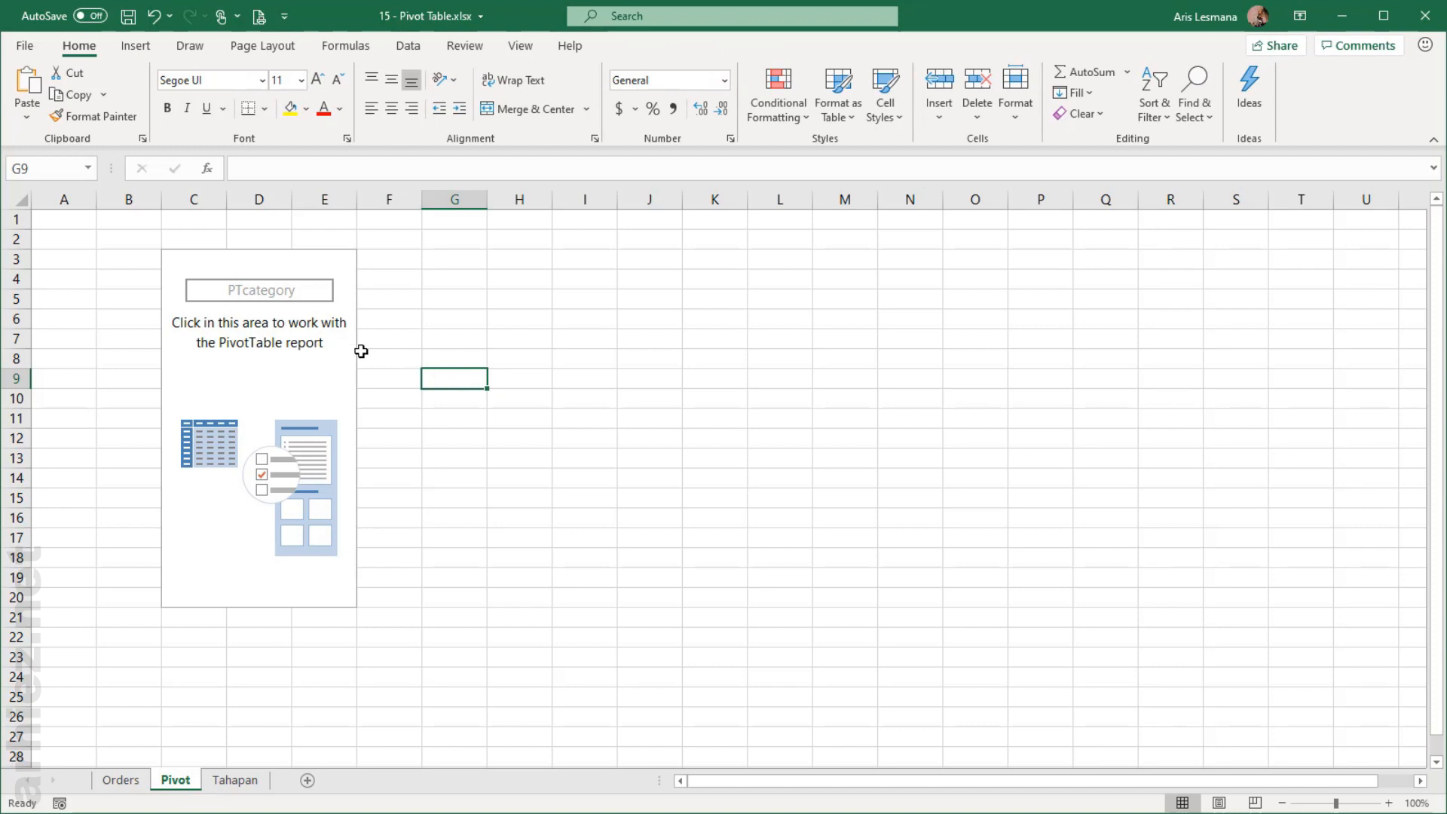
pyautogui.click(295, 377)
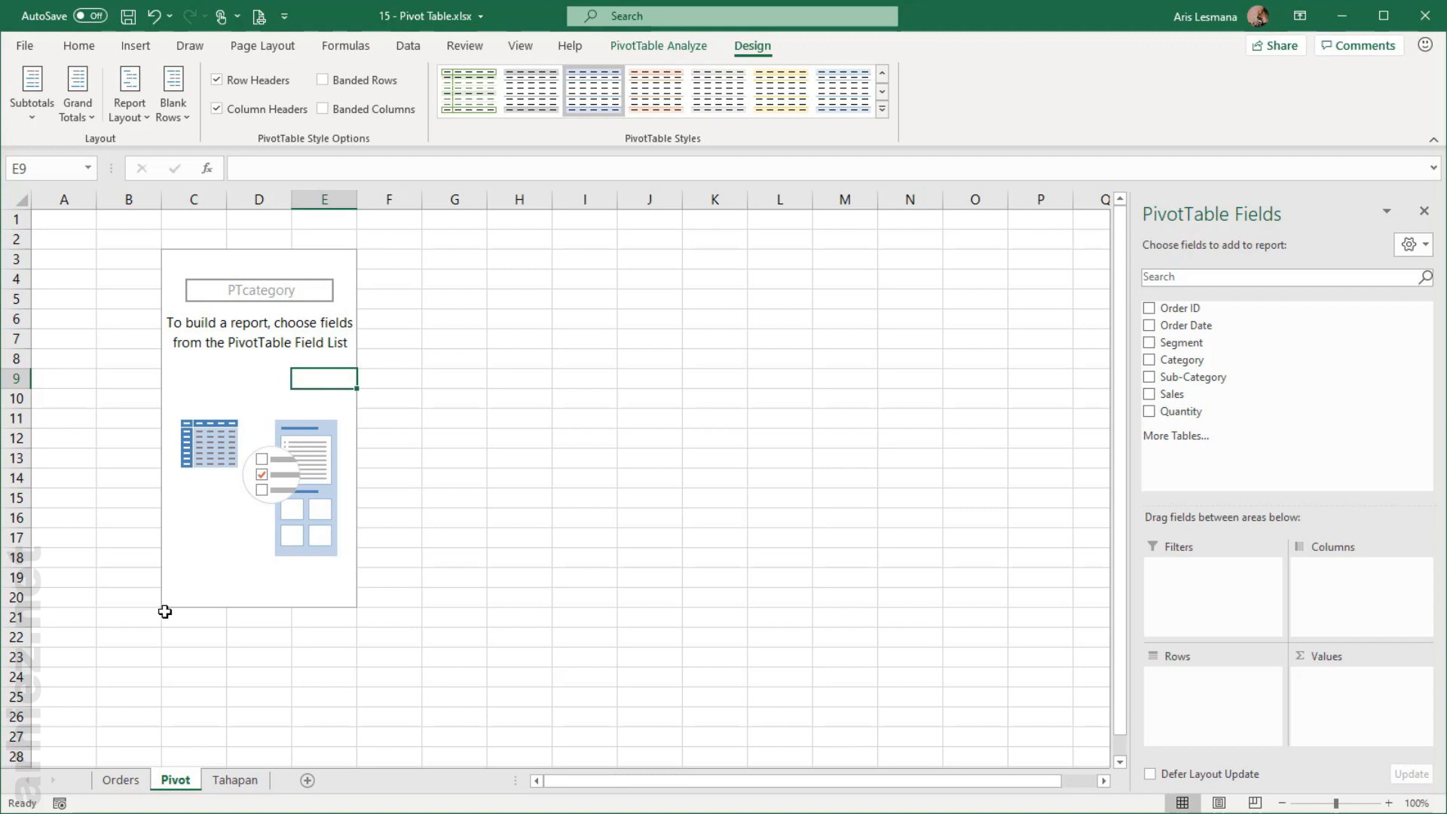
# Step: Turn off autofitting of column widths on update in the options of the PTcategory PivotTable
pyautogui.click(314, 413)
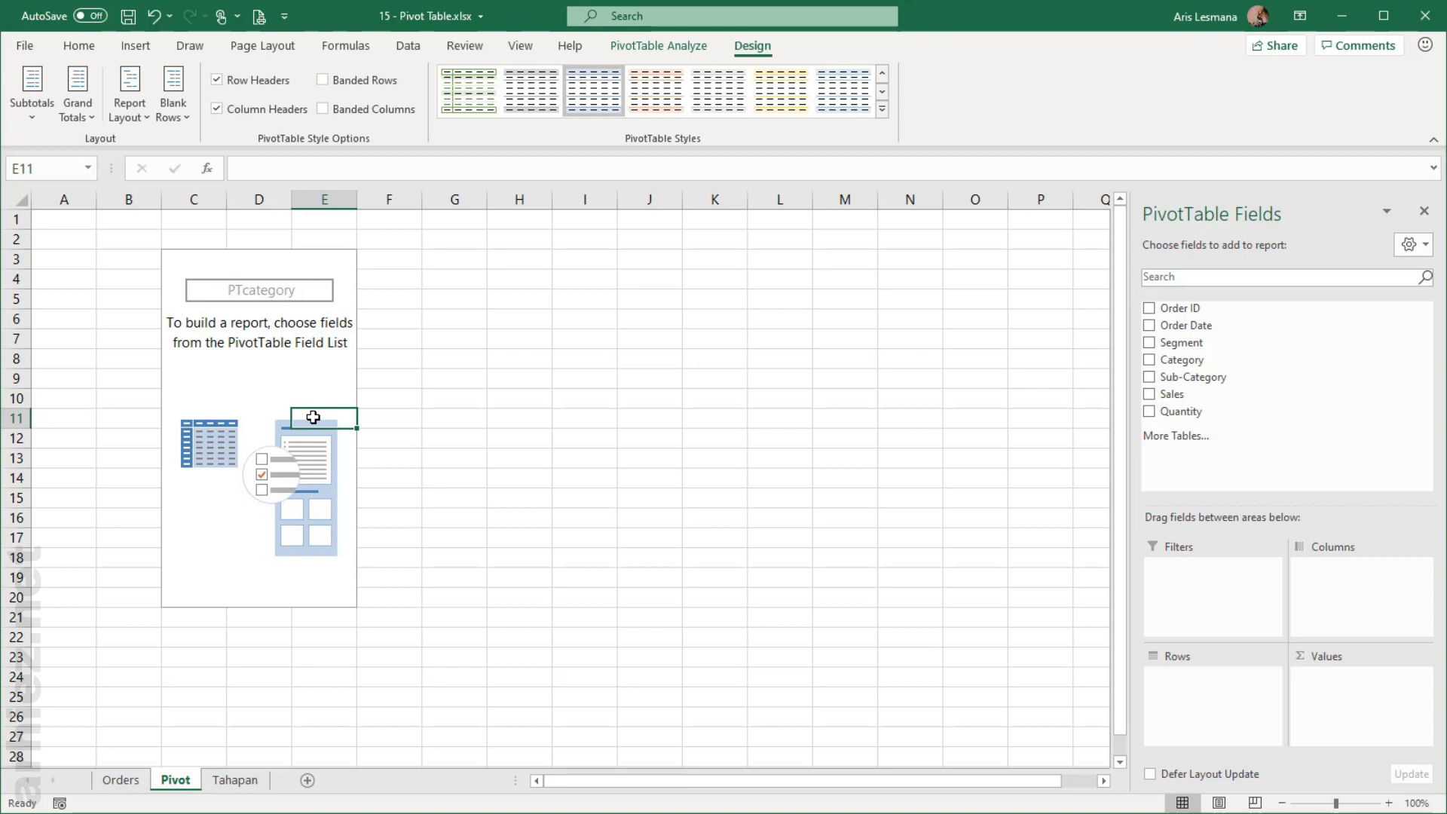
pyautogui.rightClick(313, 417)
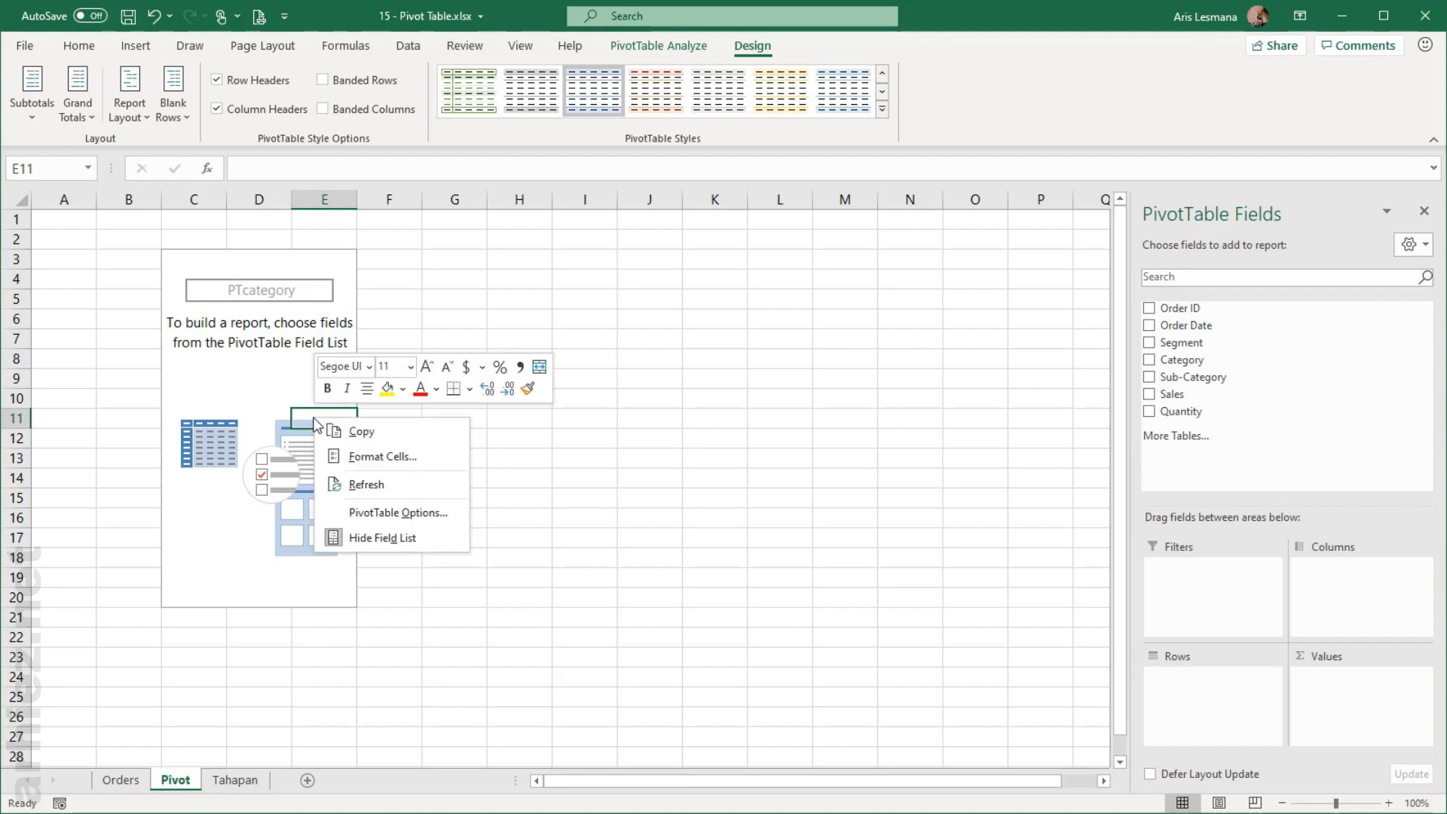
pyautogui.click(369, 512)
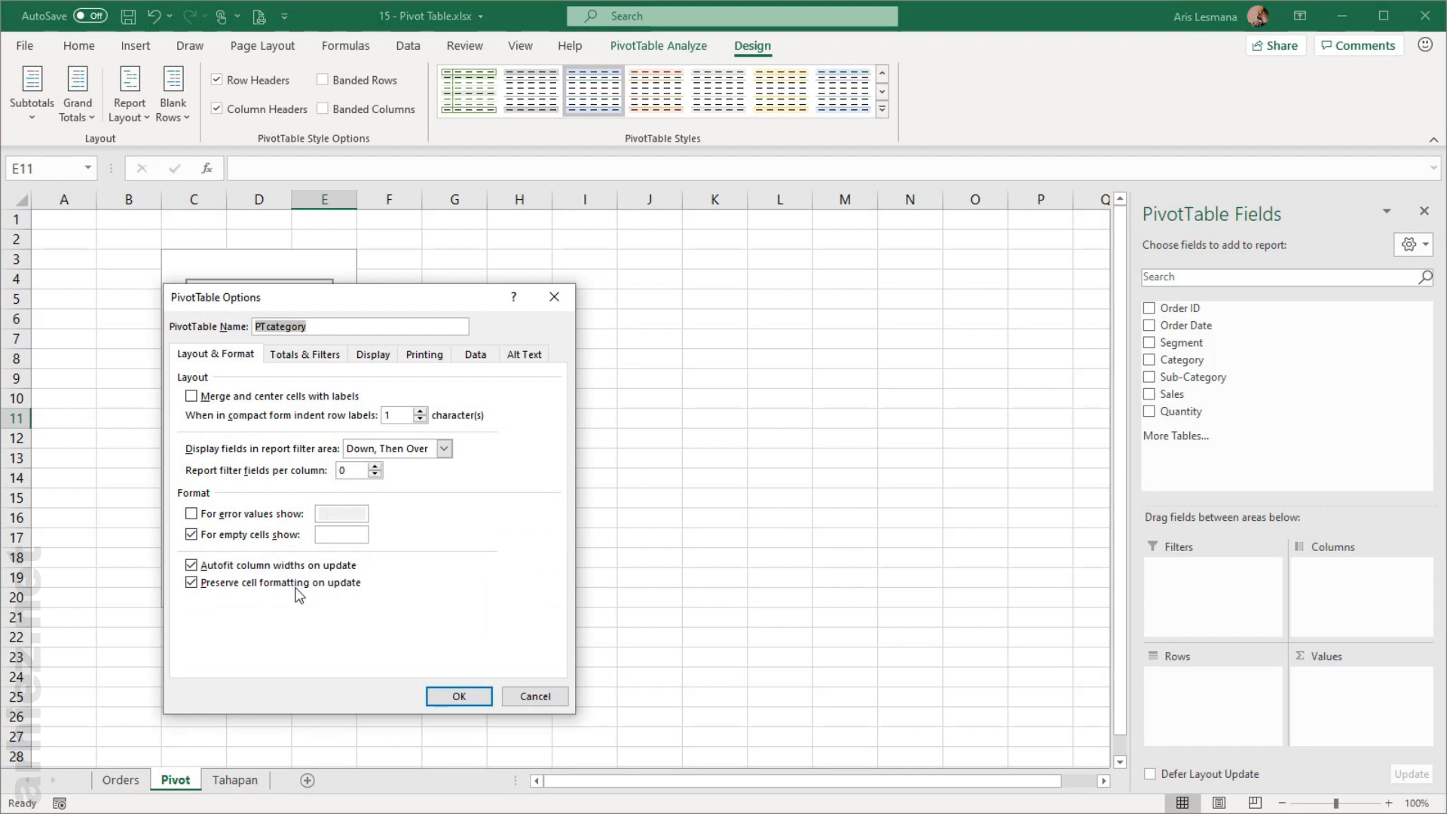
pyautogui.click(268, 573)
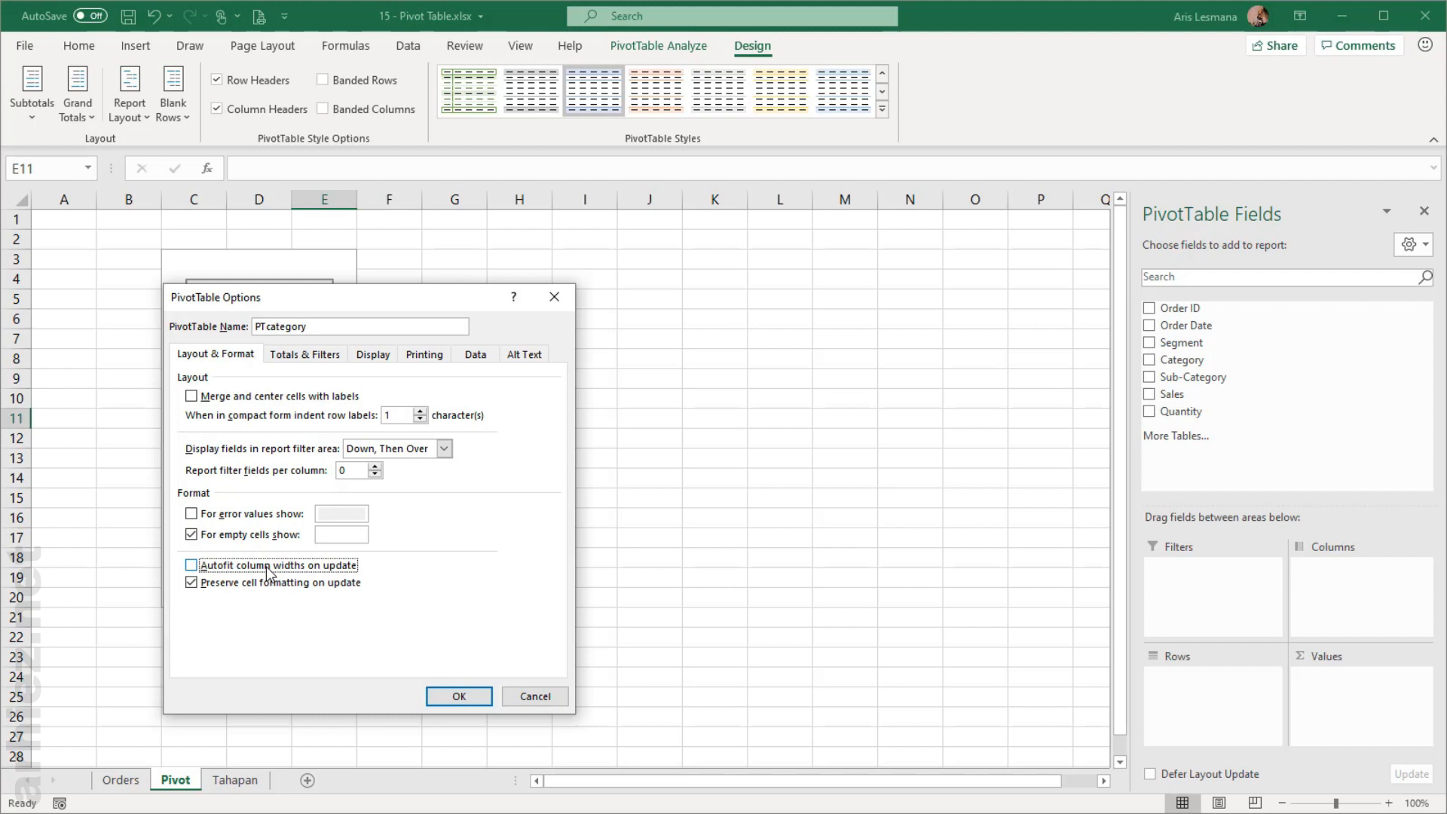
pyautogui.click(443, 696)
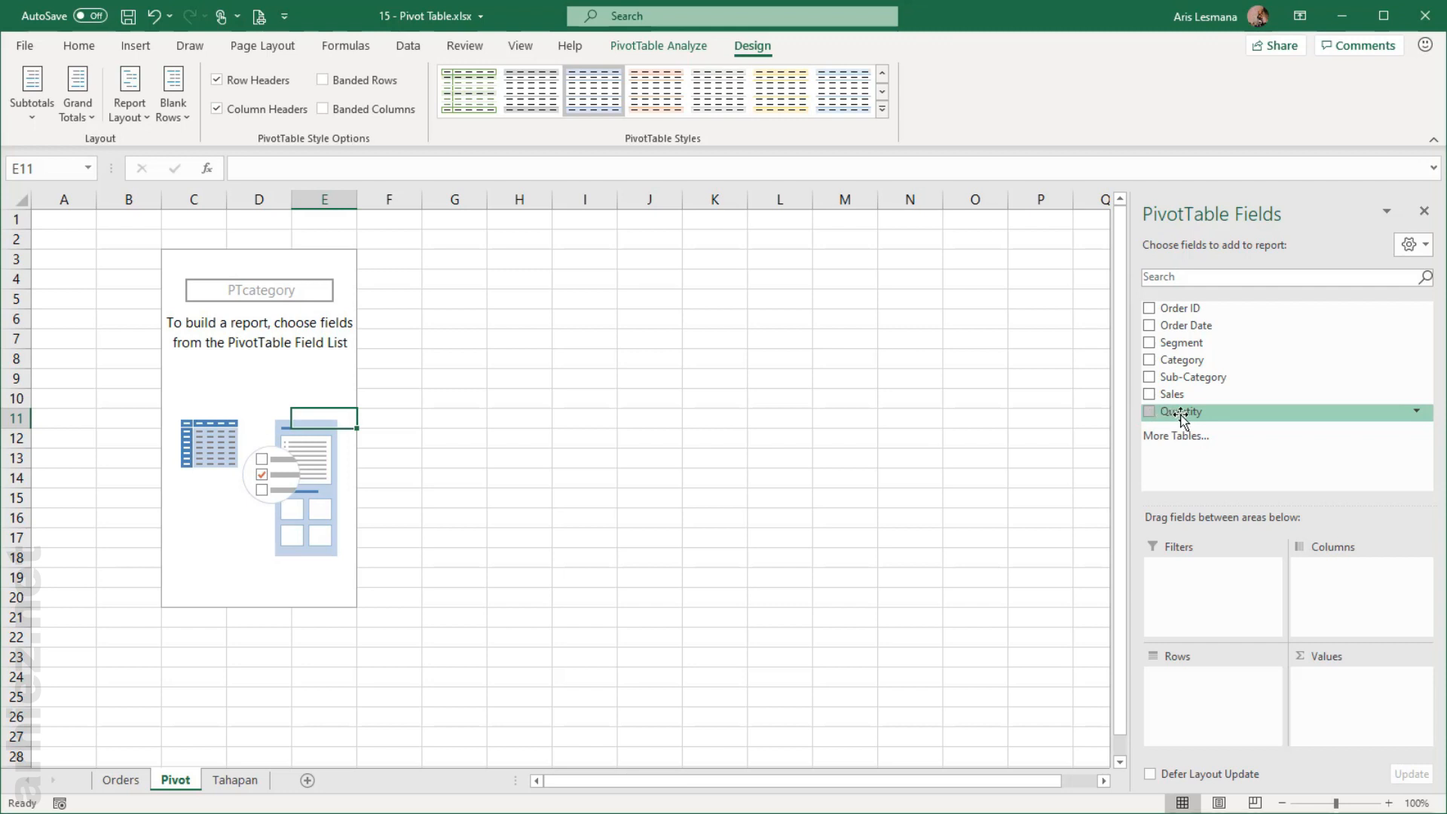
# Step: Add the Quantity field to the PivotTable's Values area and the Category field to its Filters area
pyautogui.moveTo(1181, 415); pyautogui.dragTo(1327, 693)
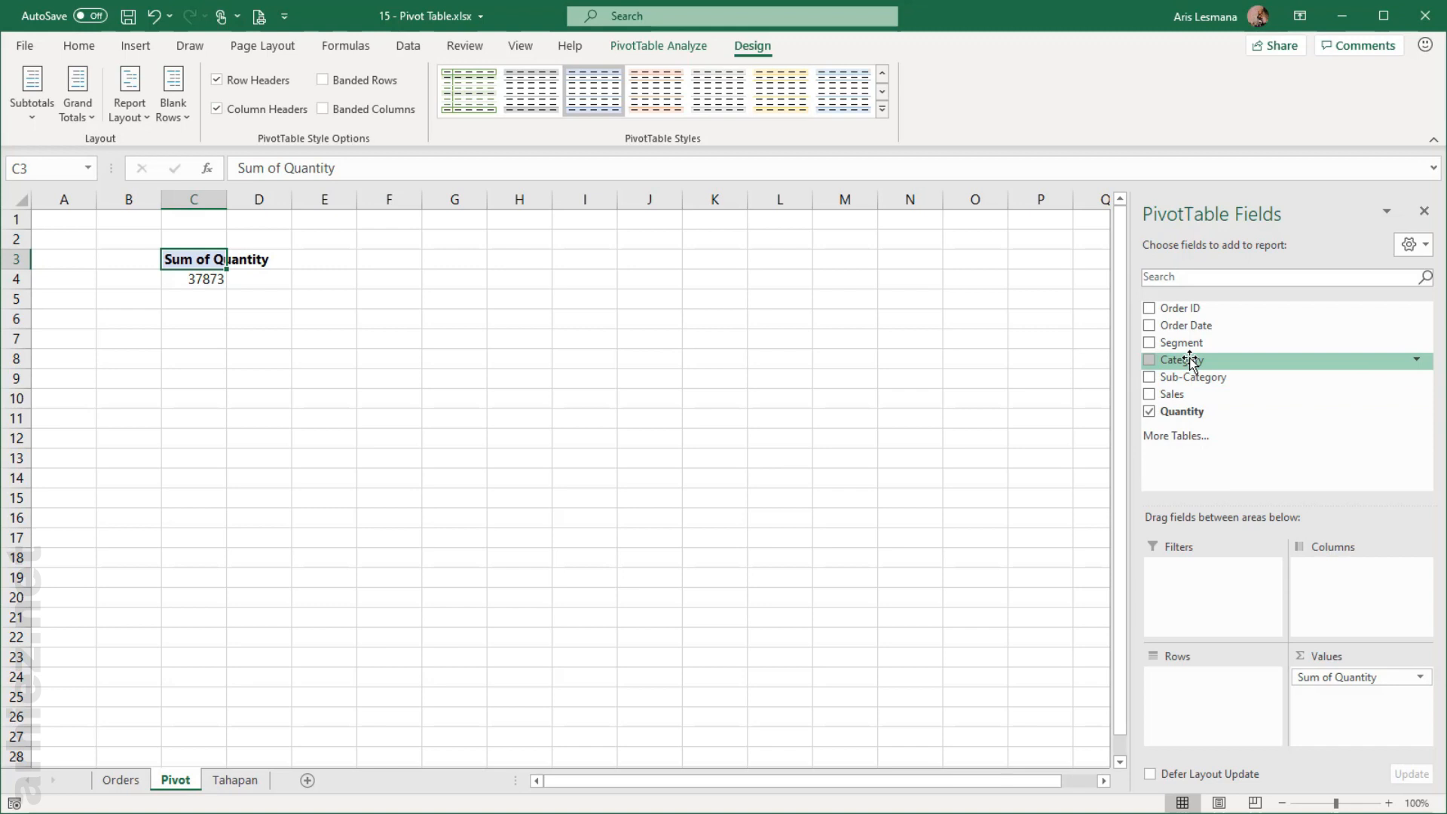
pyautogui.moveTo(1191, 362); pyautogui.dragTo(1206, 586)
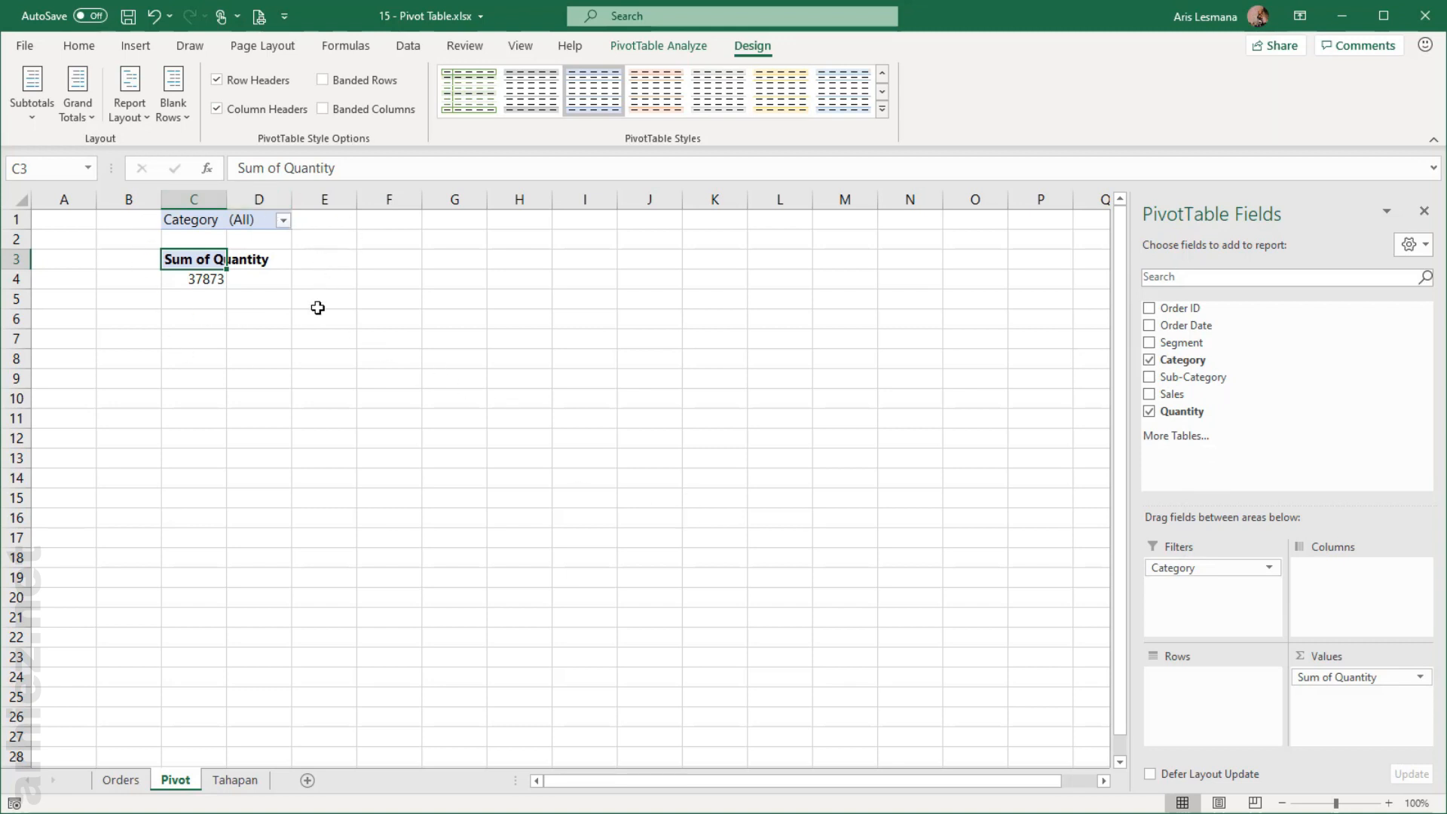
# Step: Try filtering the PivotTable by the Furniture category, and reset the Category filter to all items
pyautogui.click(284, 221)
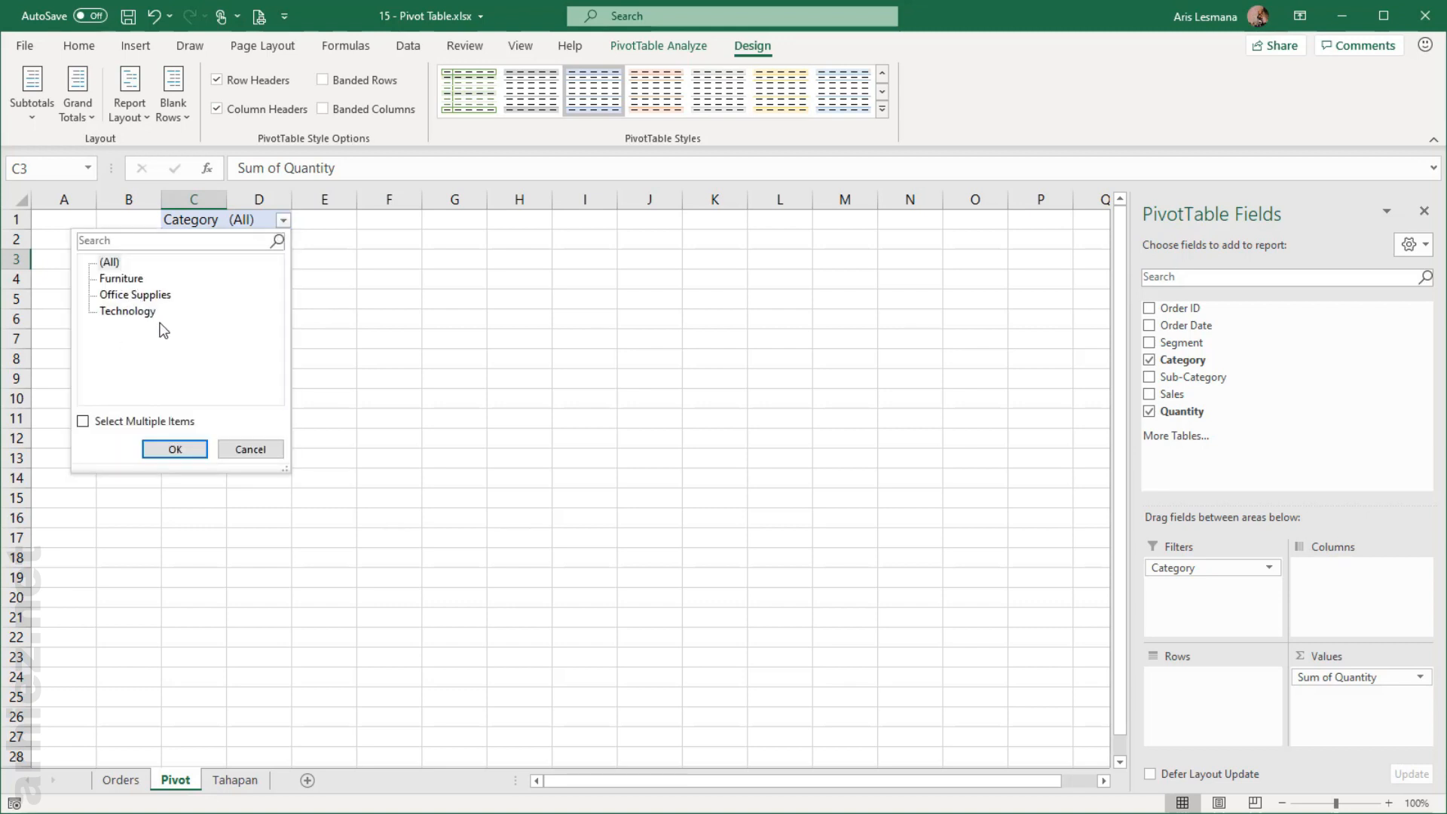
pyautogui.click(134, 279)
pyautogui.click(180, 446)
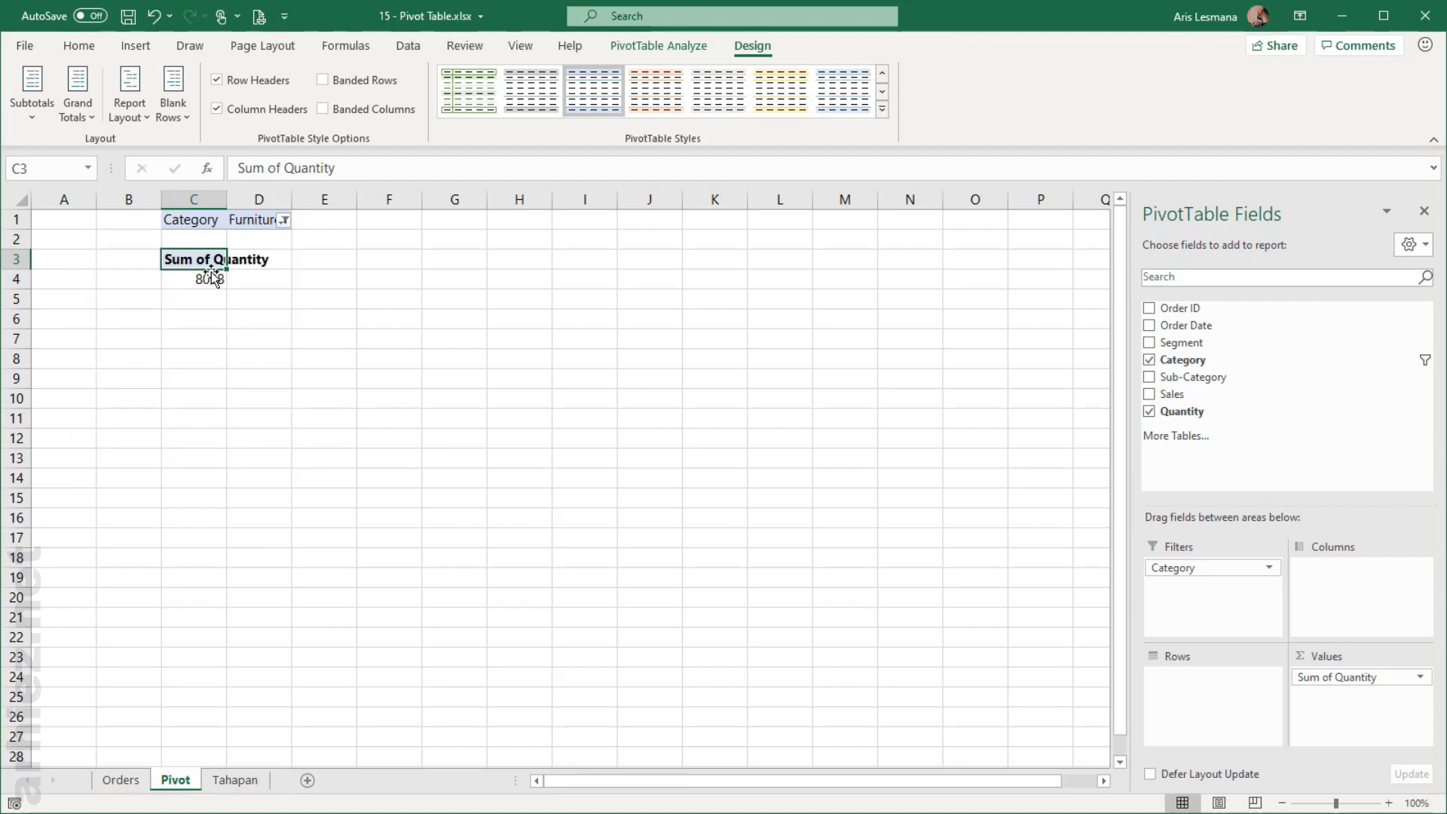
pyautogui.click(284, 220)
pyautogui.click(116, 267)
pyautogui.click(184, 449)
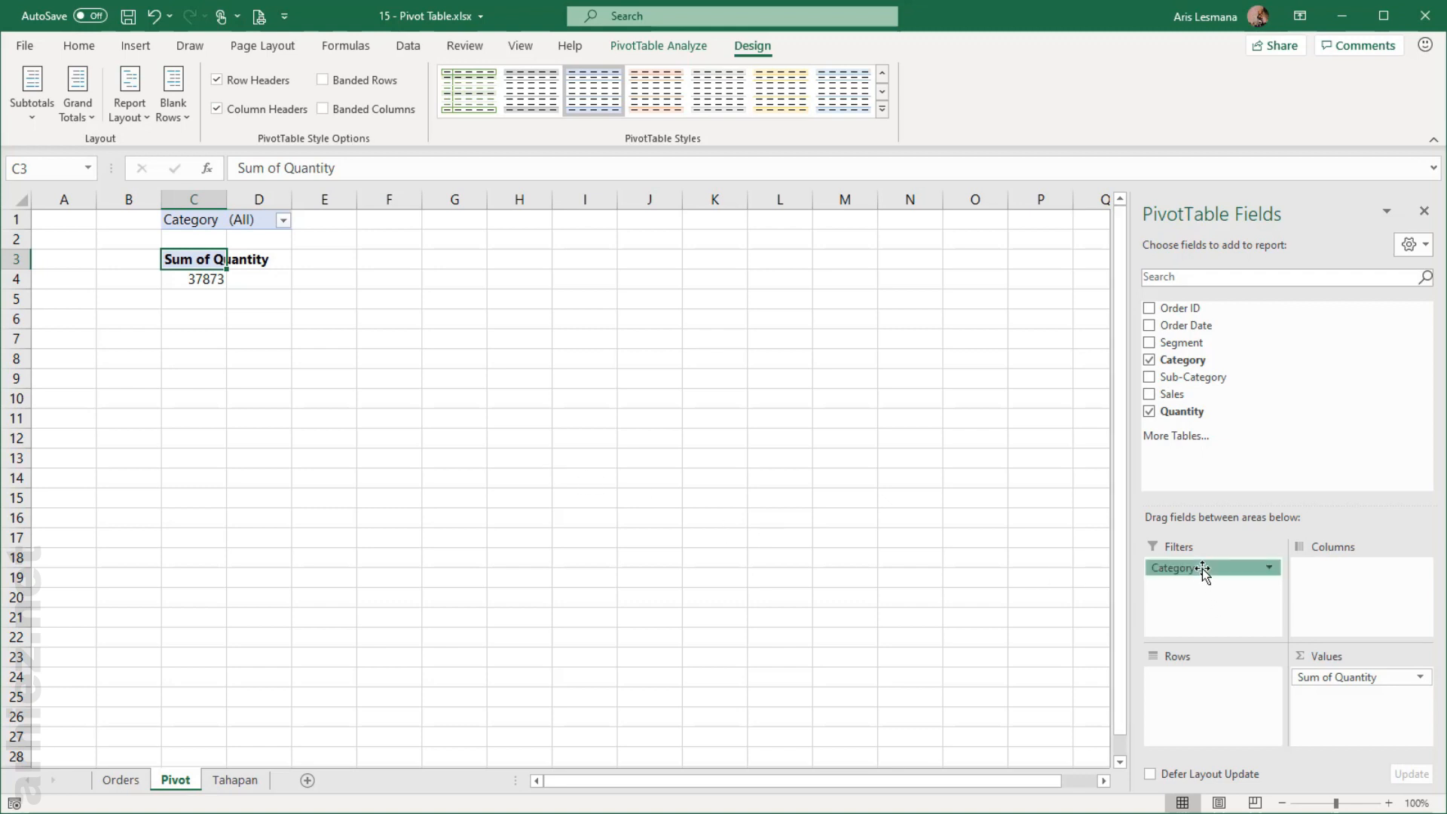
# Step: Try the Category field in the Columns area, and settle it in the Rows area of the PivotTable
pyautogui.moveTo(1203, 569); pyautogui.dragTo(1336, 586)
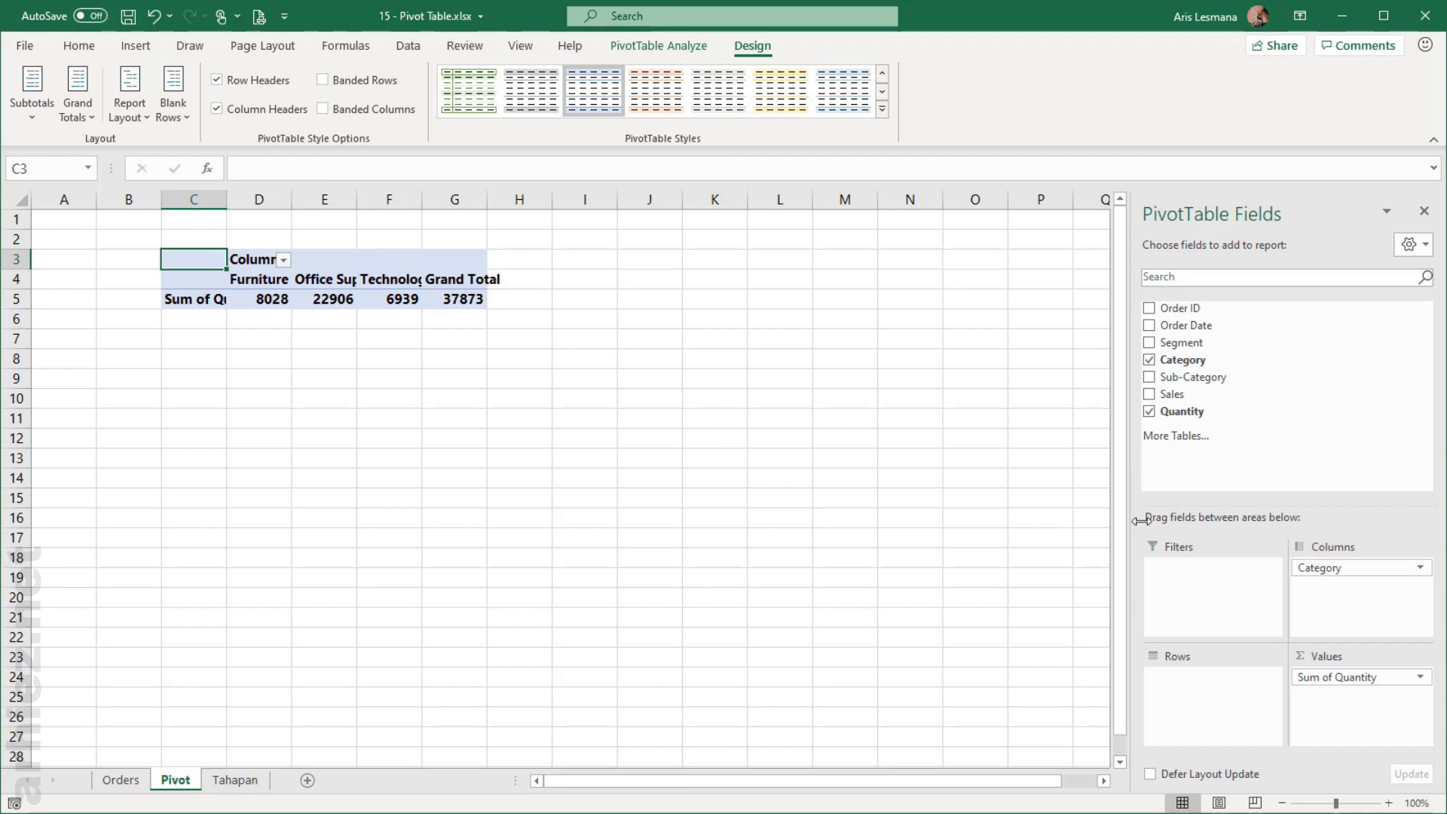
pyautogui.moveTo(1323, 569); pyautogui.dragTo(1206, 693)
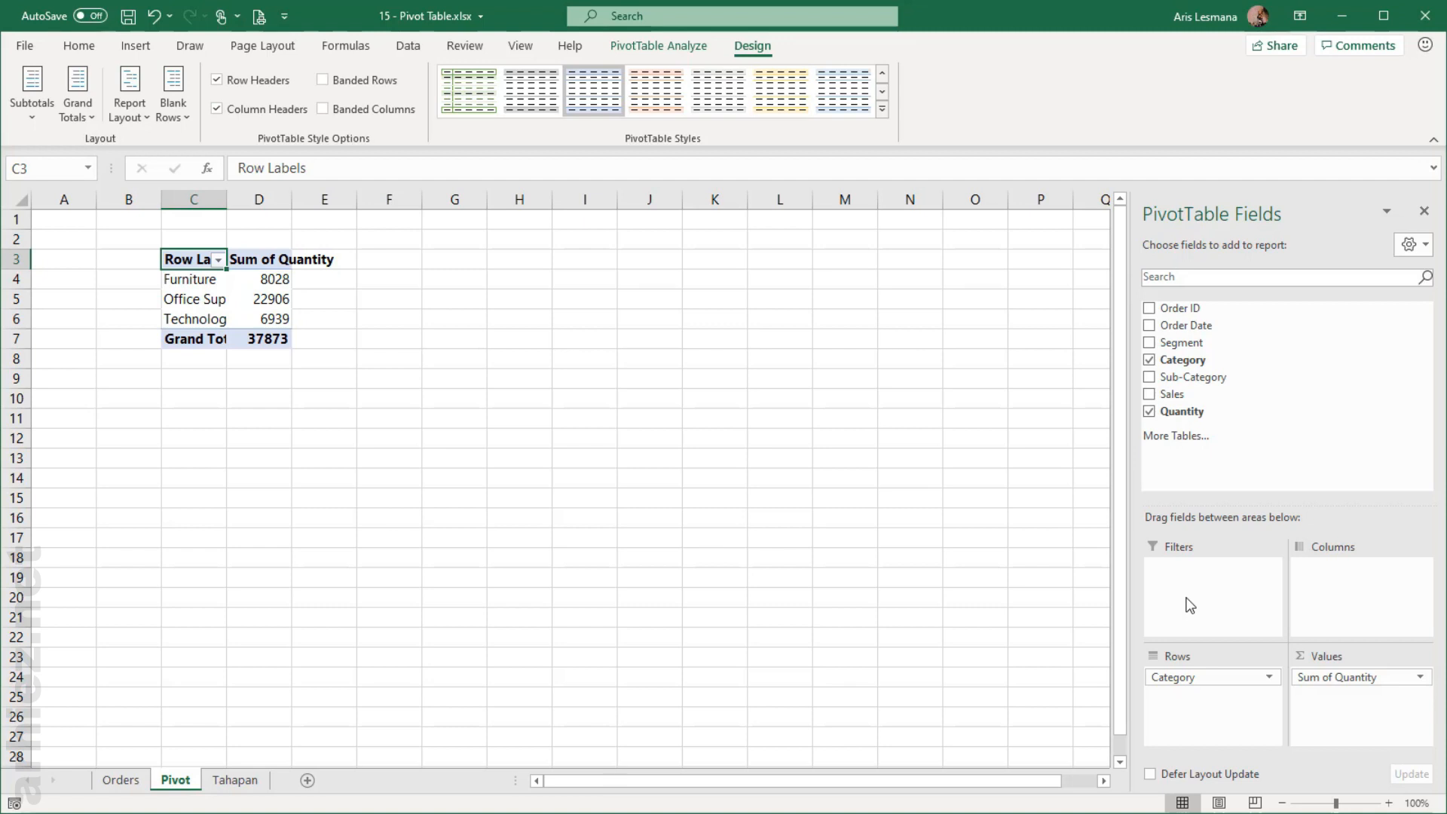
pyautogui.moveTo(1200, 679); pyautogui.dragTo(1209, 392)
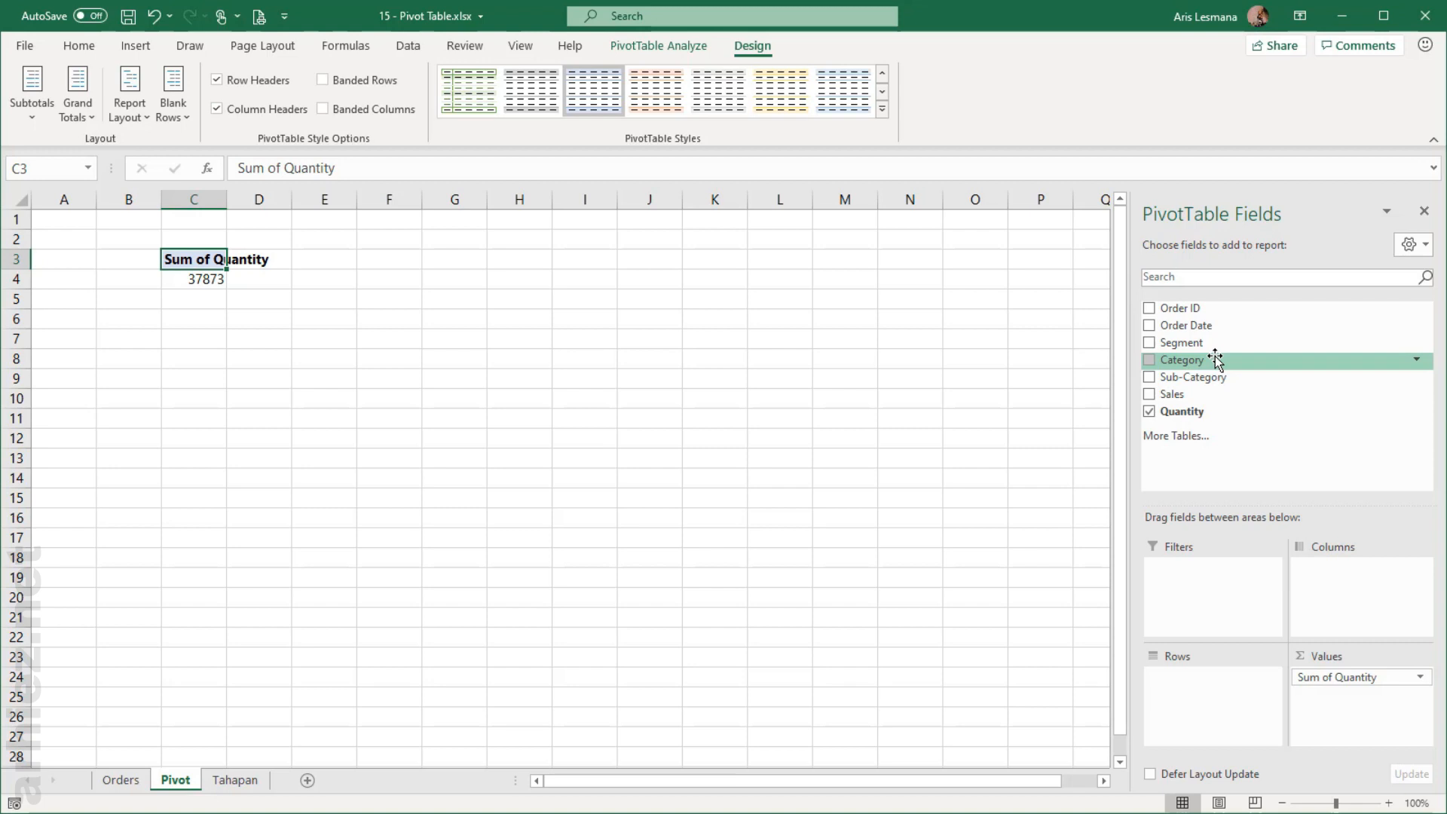
pyautogui.moveTo(1216, 360); pyautogui.dragTo(1209, 682)
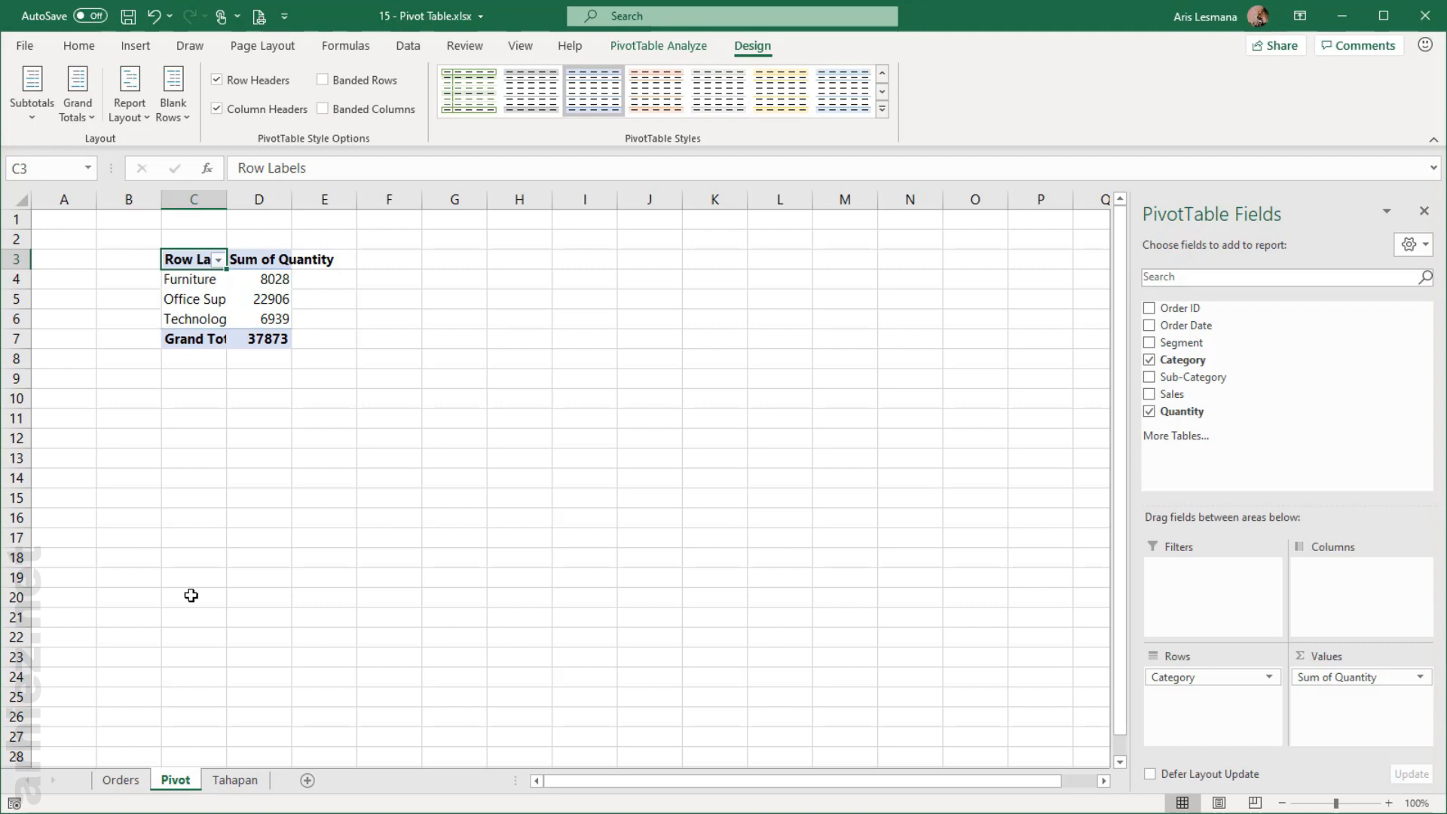
# Step: Widen column C to fit the category names and rename the row labels header in C3 as Category
pyautogui.moveTo(226, 203); pyautogui.dragTo(281, 204)
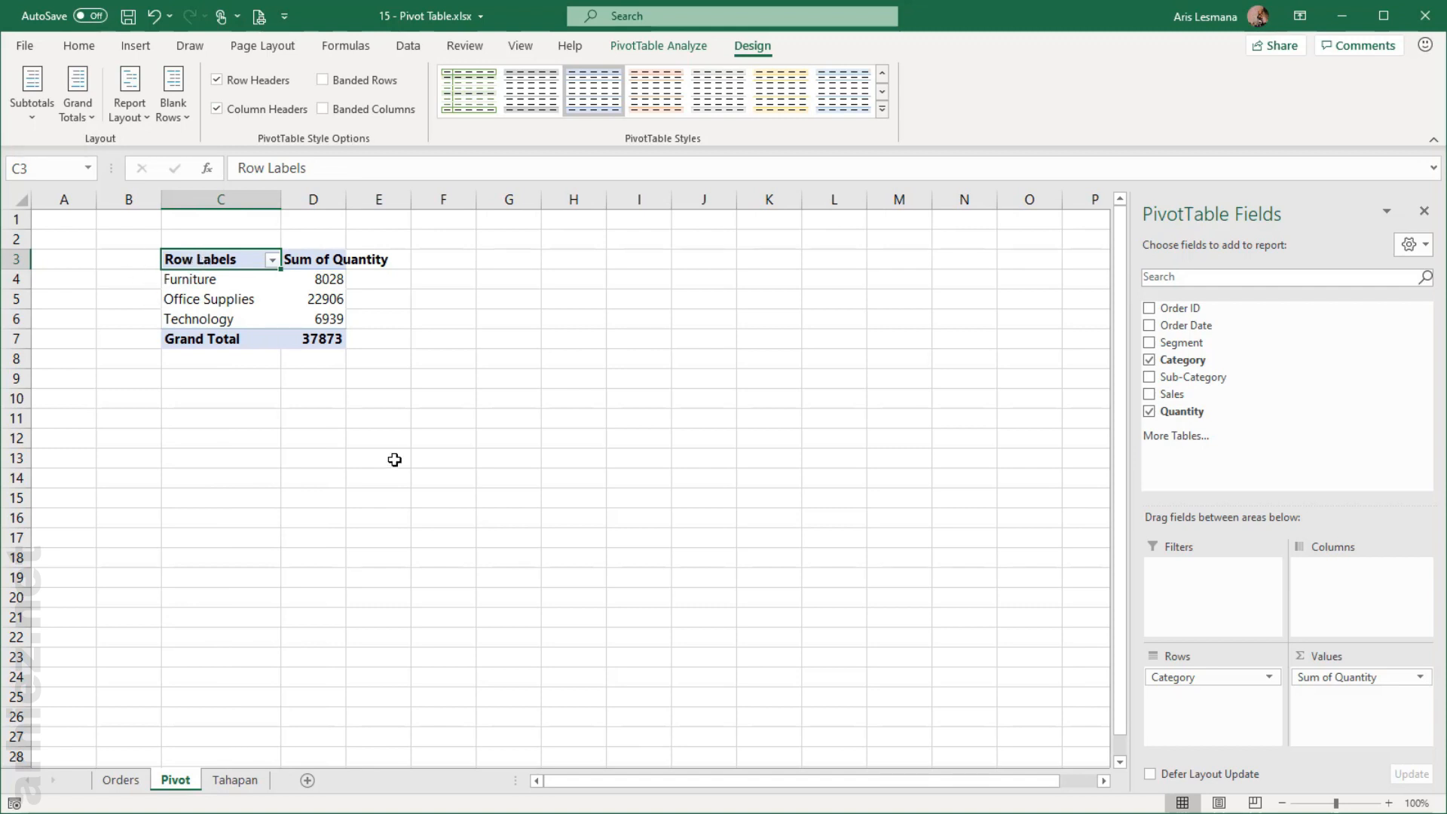
pyautogui.write('Categ')
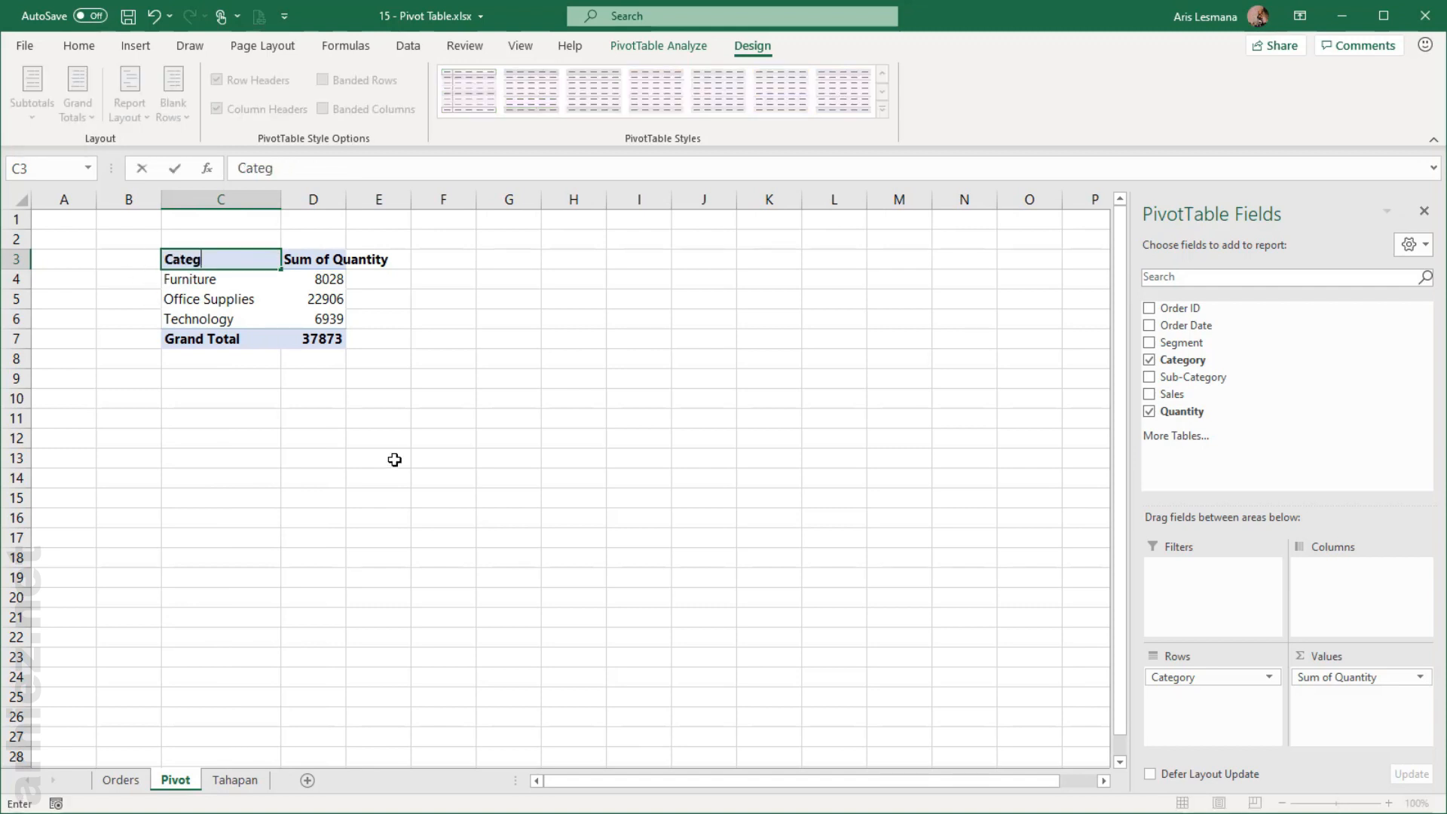
pyautogui.write('ory')
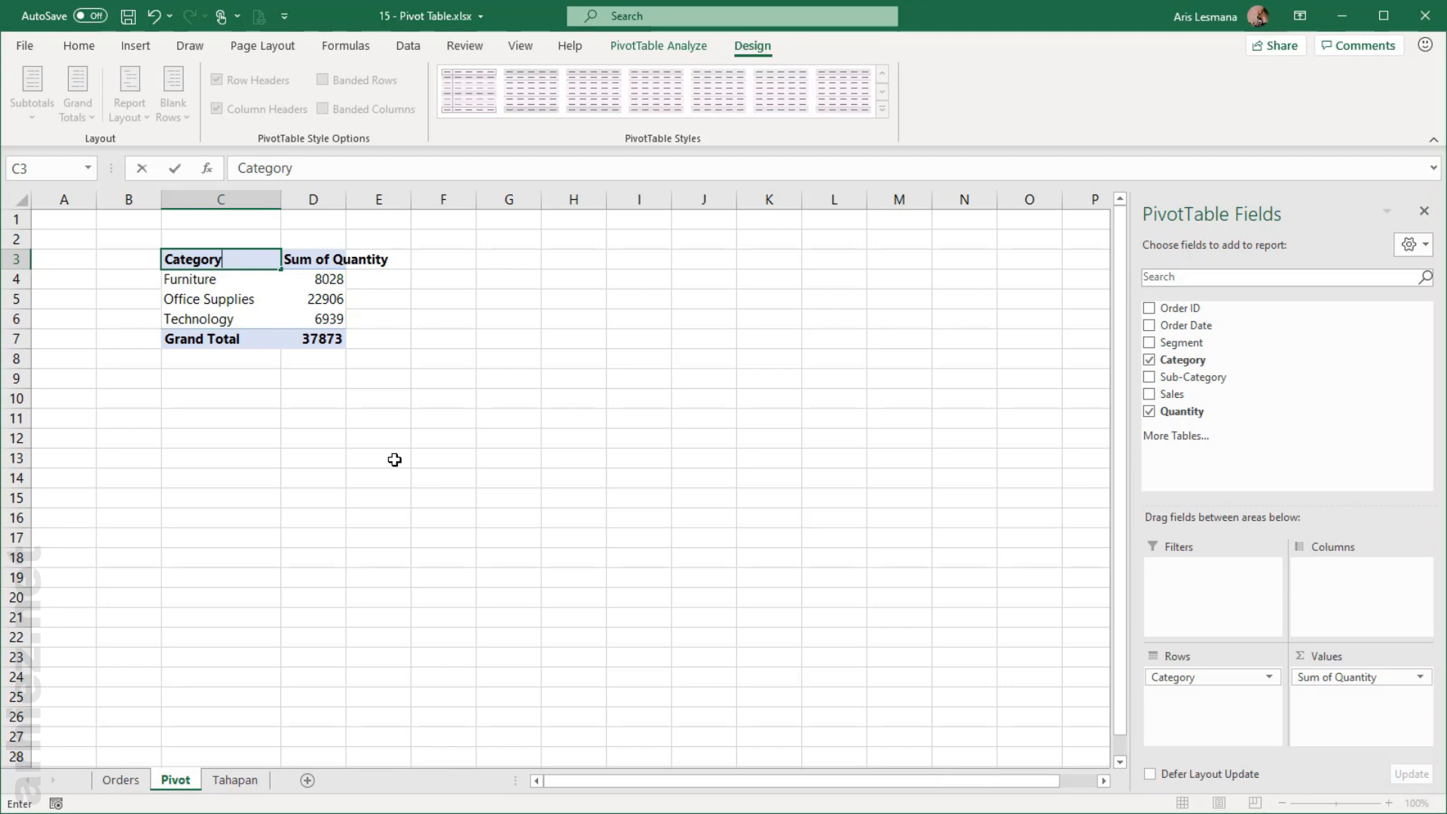
pyautogui.press('Return')
# Step: Rename the Sum of Quantity header in D3 as Total Quantity
pyautogui.press('Up')
pyautogui.press('Right')
pyautogui.write('T')
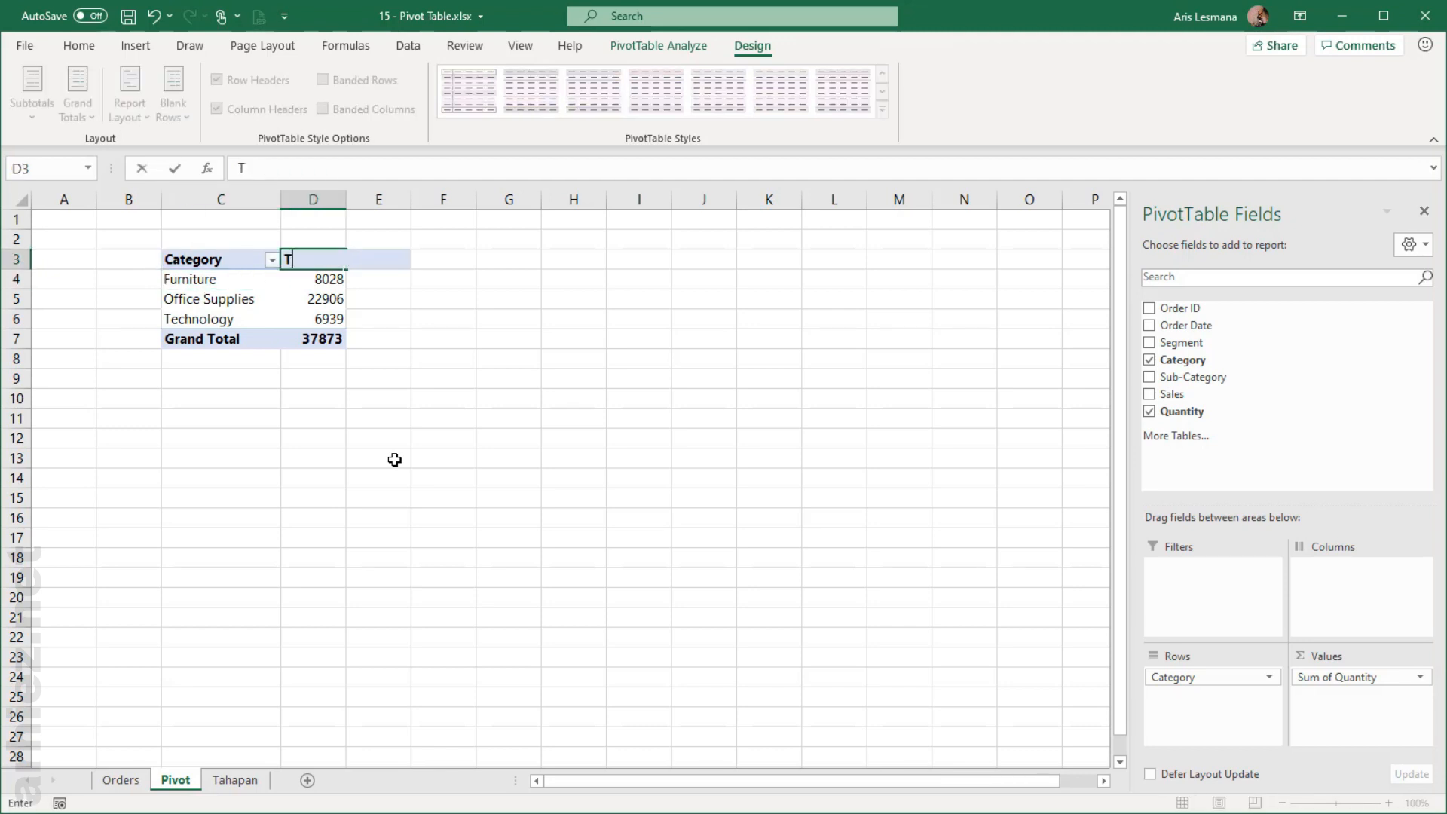
pyautogui.write('otal Quantity')
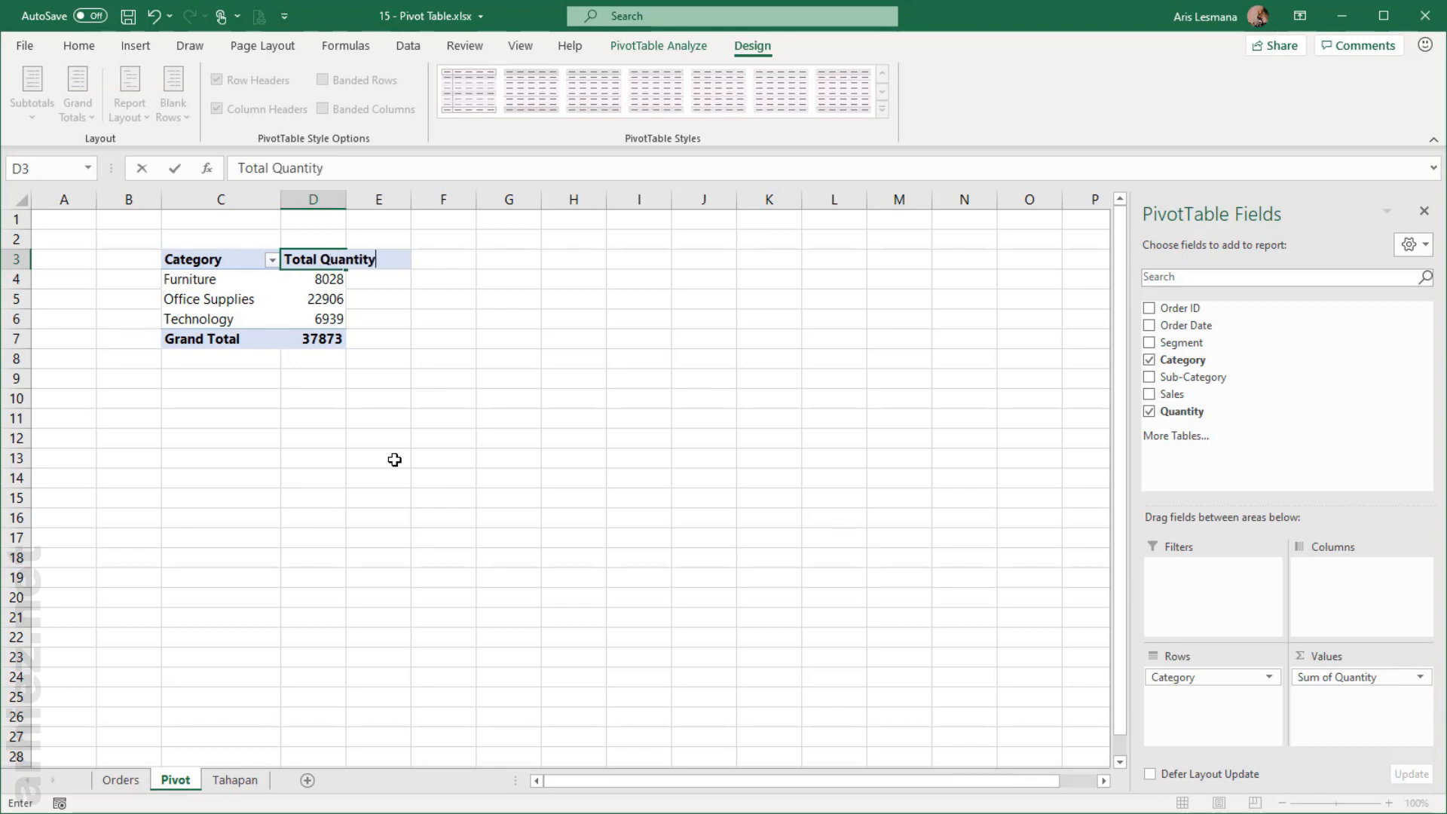
pyautogui.press('Return')
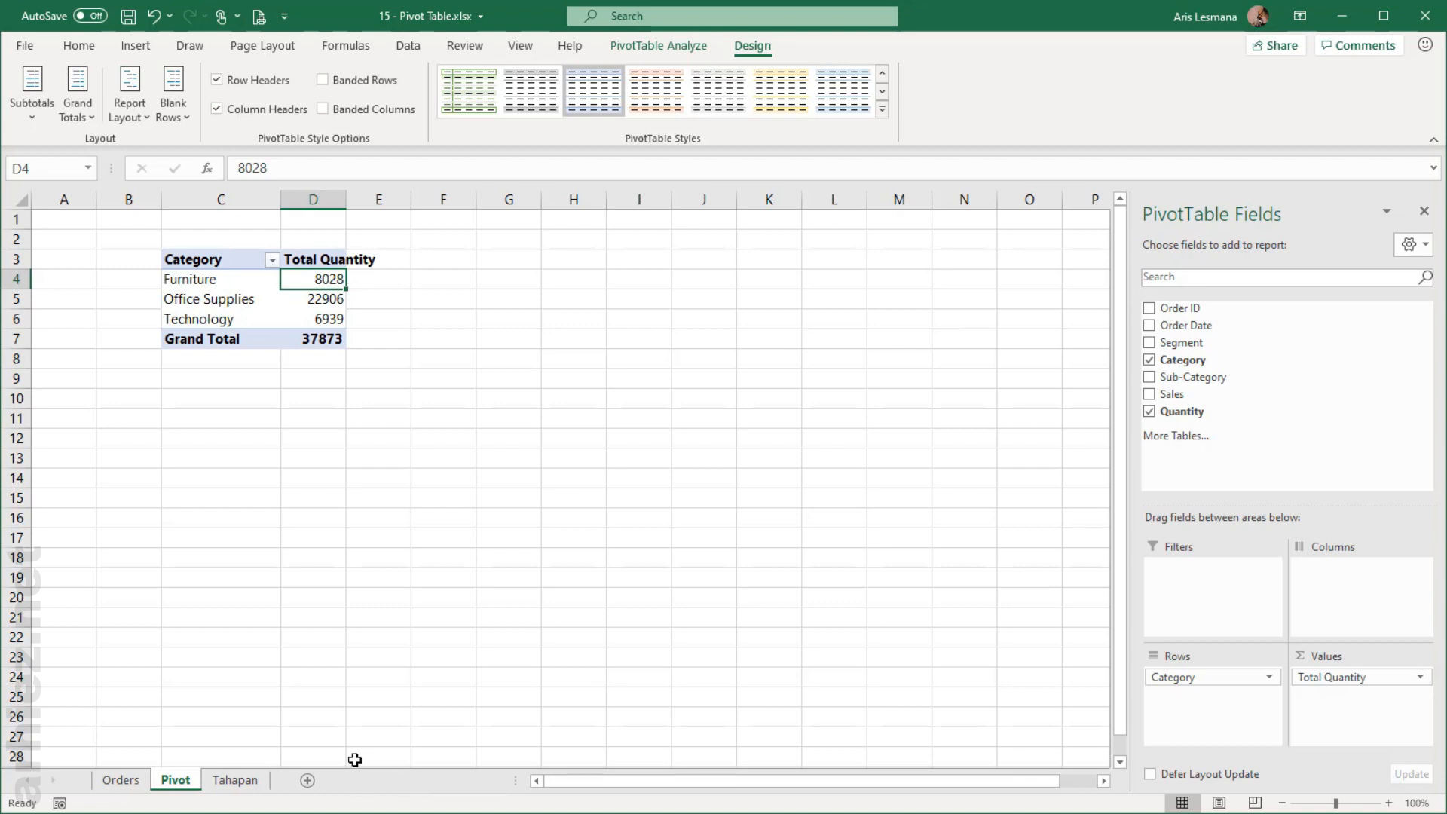
# Step: Try the column headers, banded columns and banded rows style options on the PivotTable, and restore their original settings
pyautogui.click(236, 297)
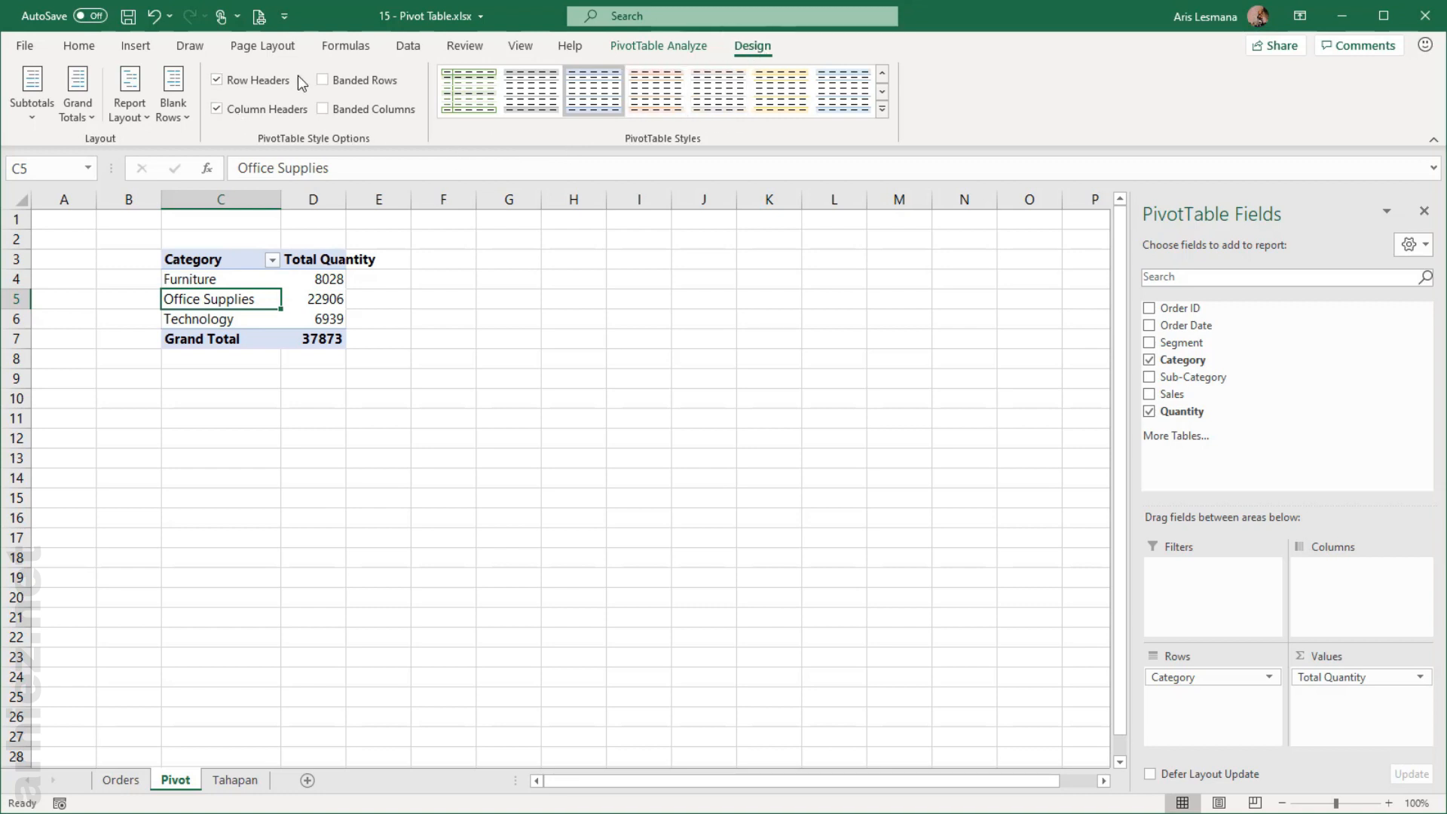
pyautogui.click(247, 110)
pyautogui.click(247, 112)
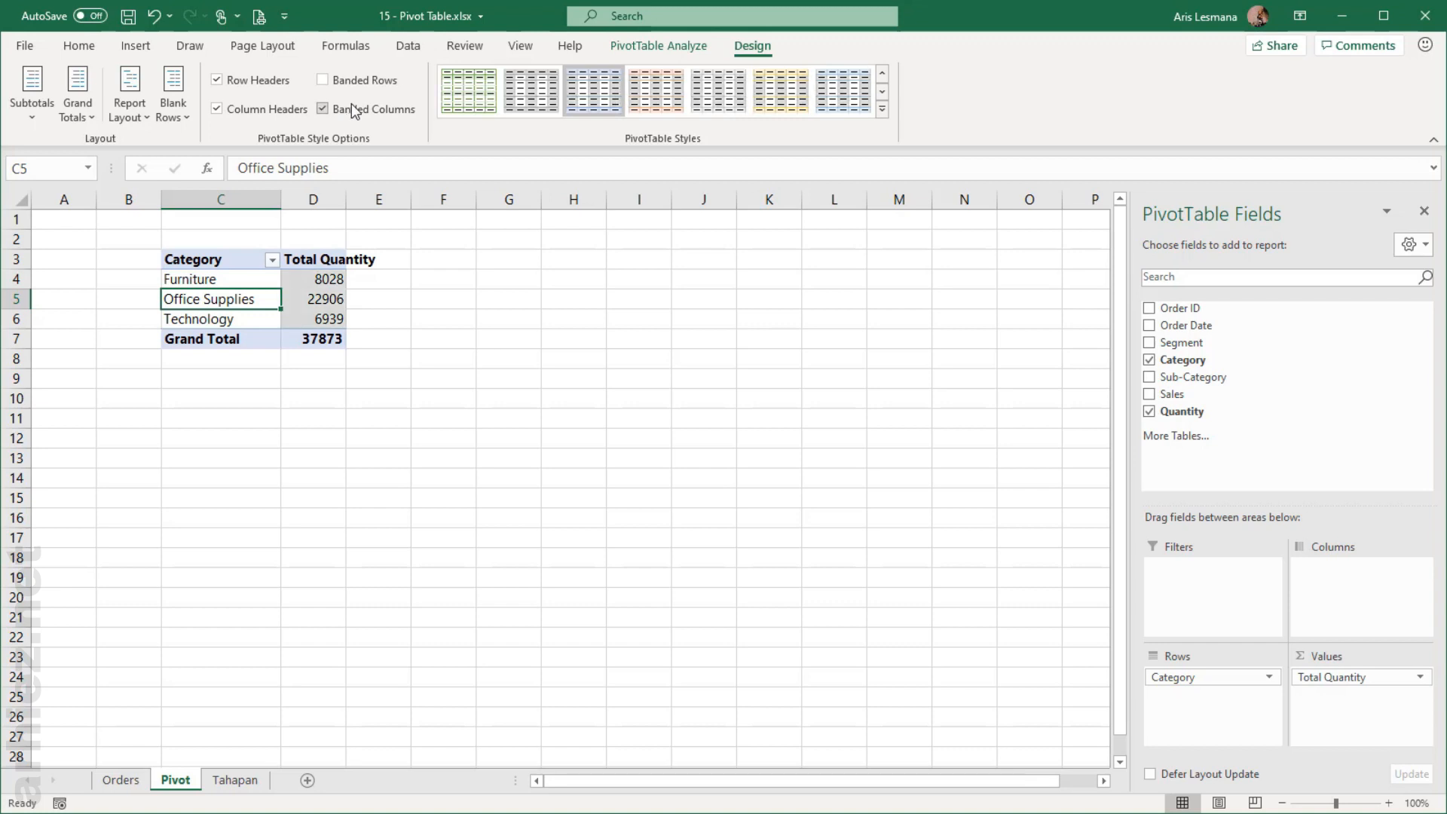
pyautogui.click(353, 81)
pyautogui.click(353, 80)
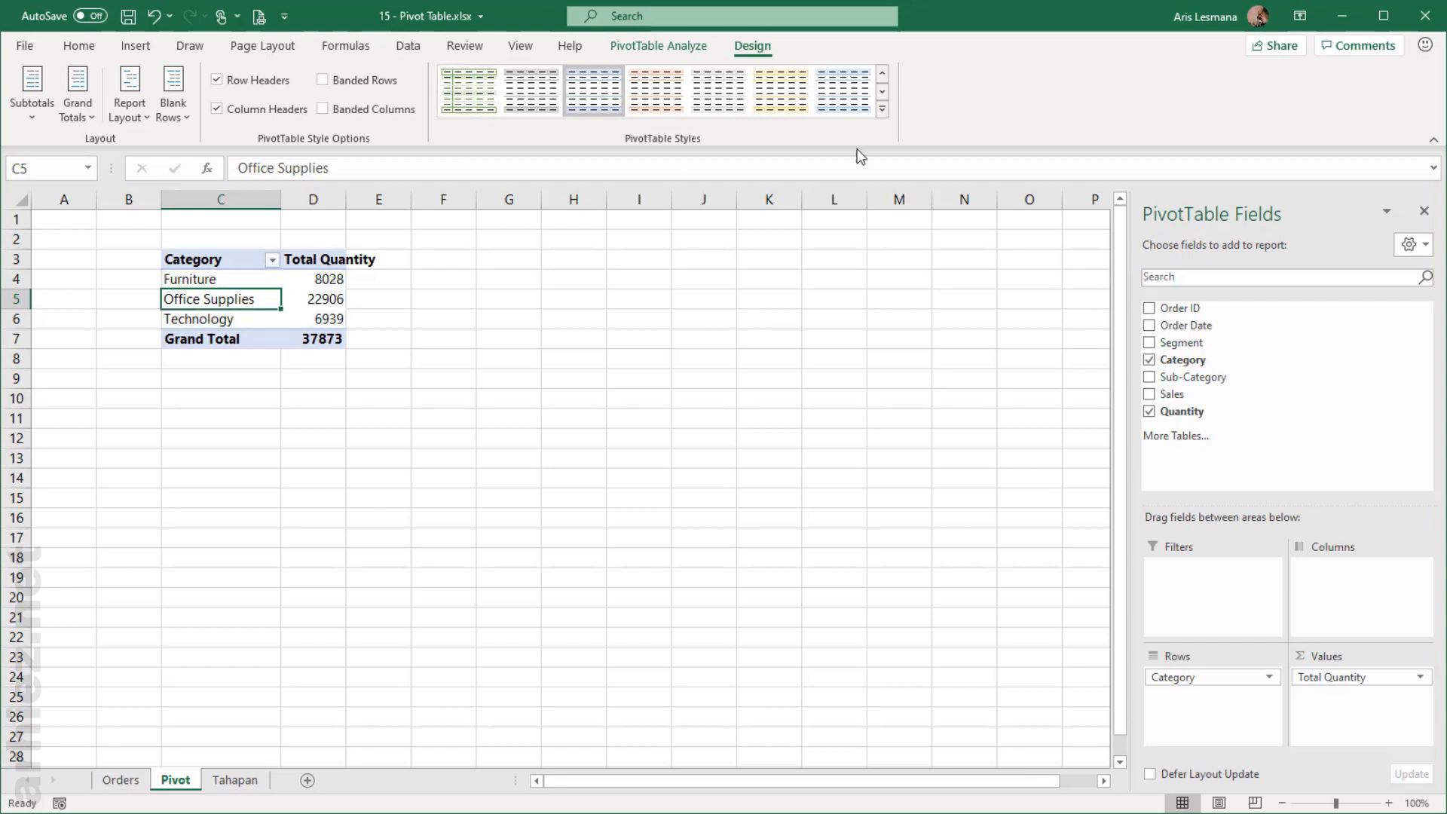
# Step: Apply the Medium PivotTable style with a dark blue header row and widen column D to fit the Total Quantity header
pyautogui.click(882, 109)
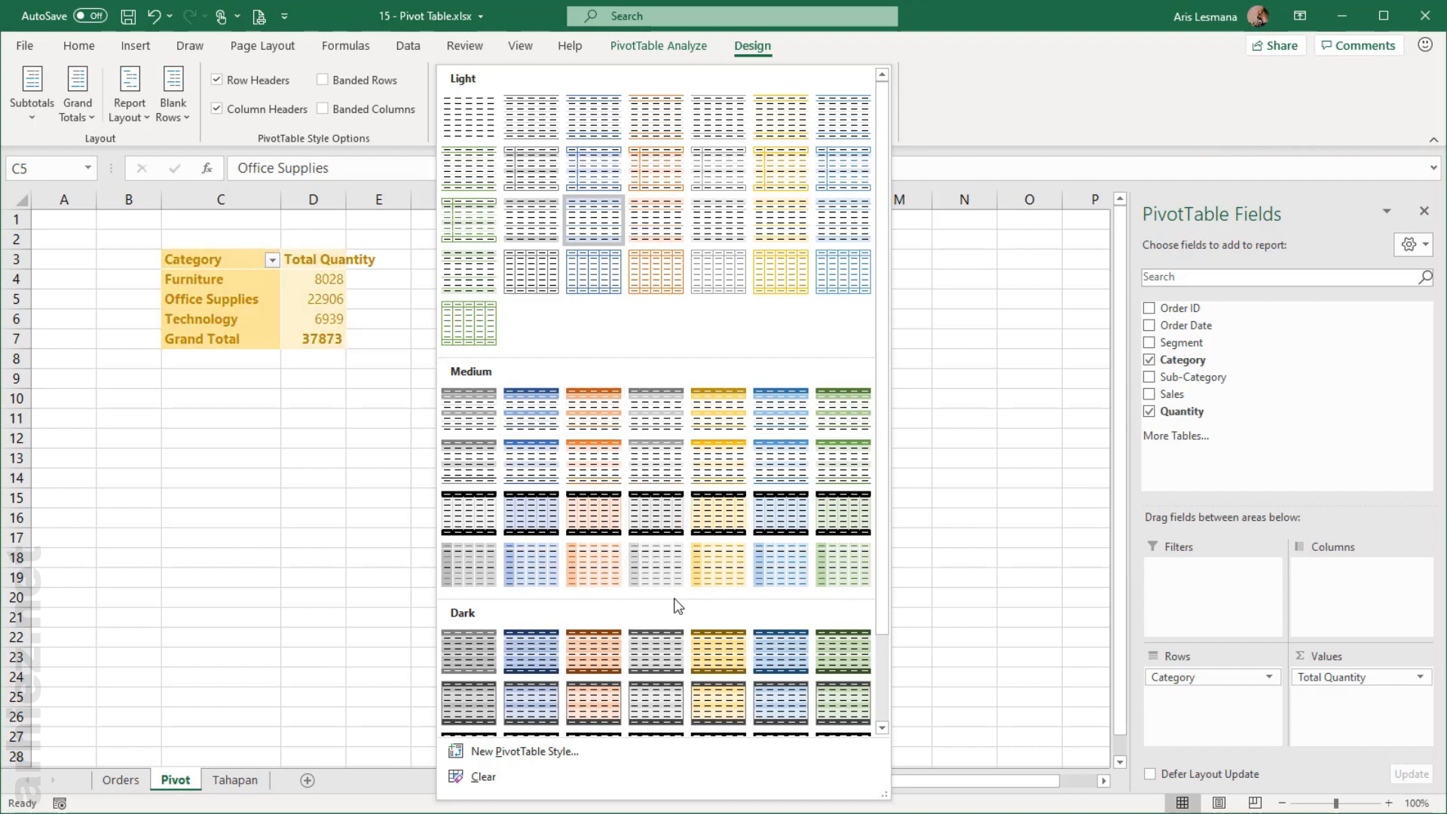
pyautogui.click(543, 417)
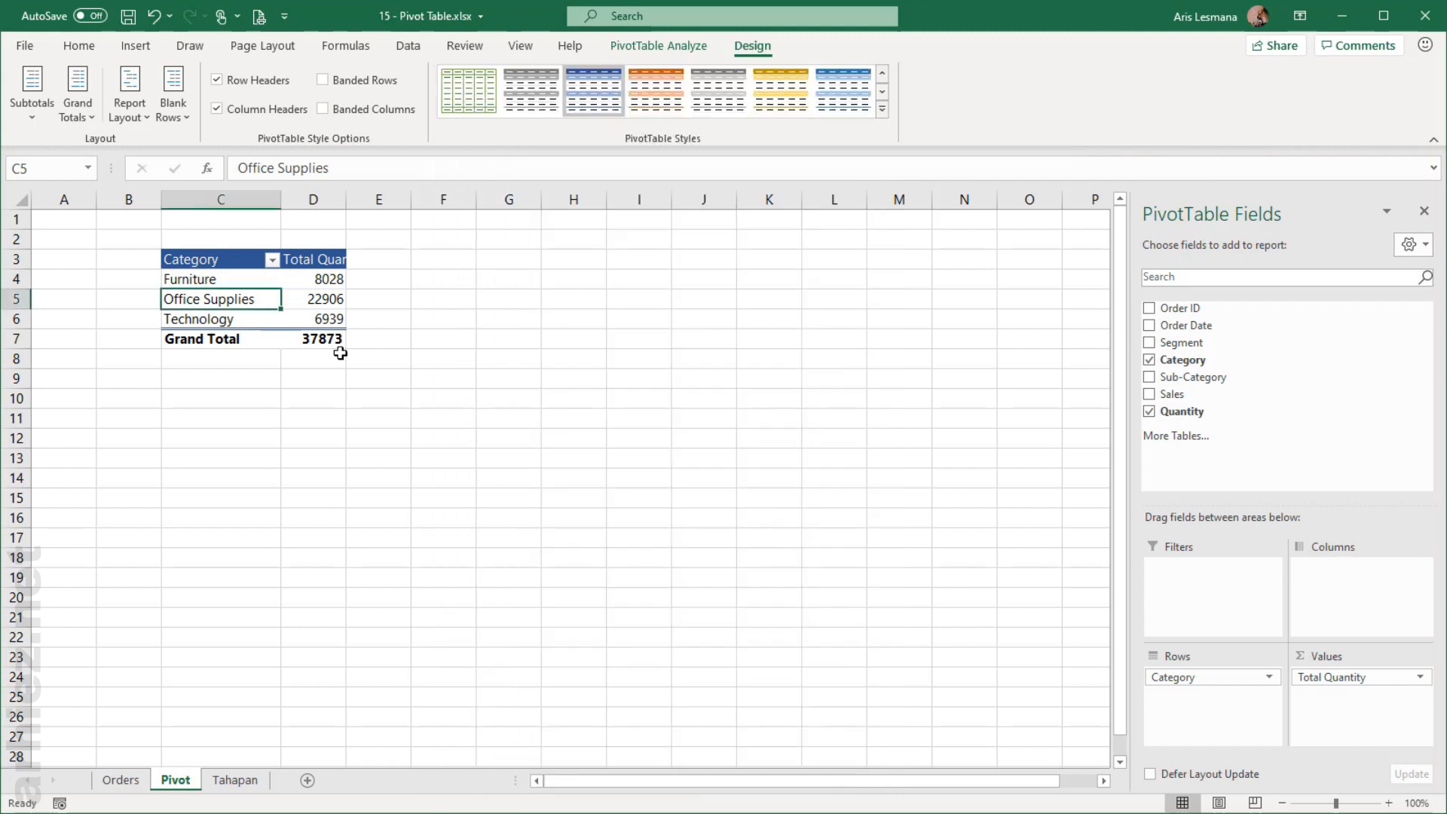
pyautogui.moveTo(346, 200); pyautogui.dragTo(383, 205)
pyautogui.click(351, 299)
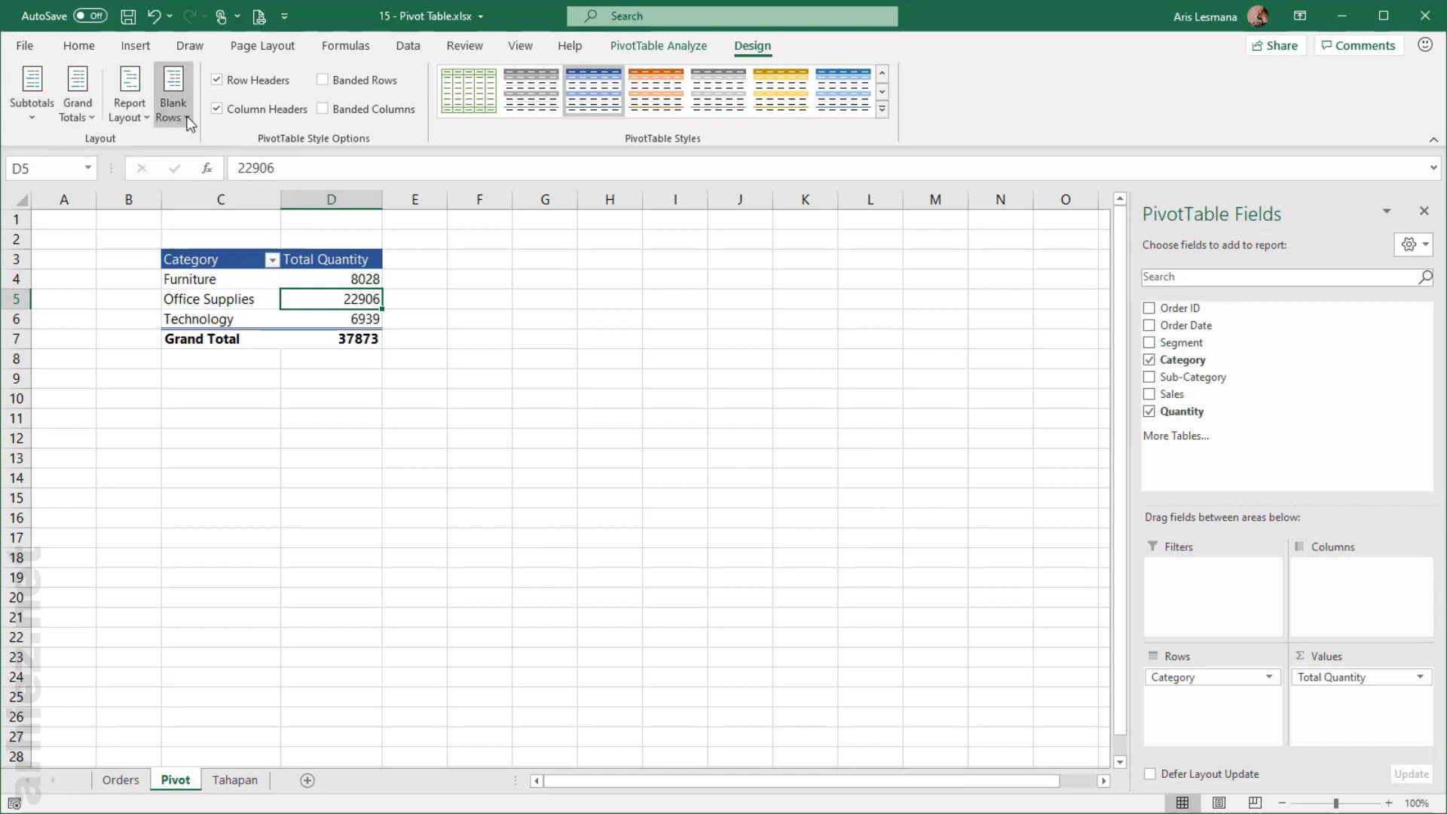
pyautogui.click(39, 117)
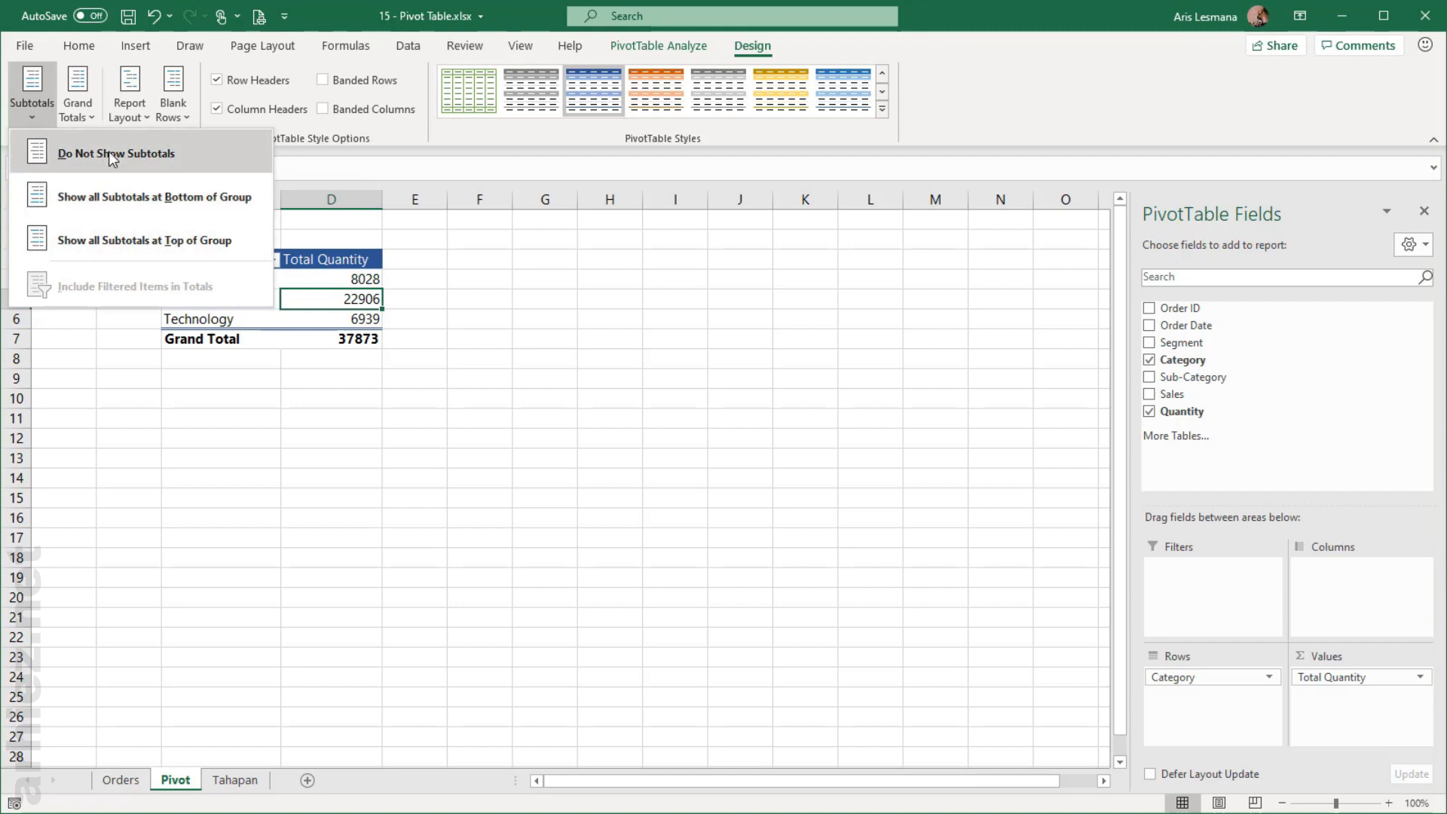
pyautogui.click(427, 309)
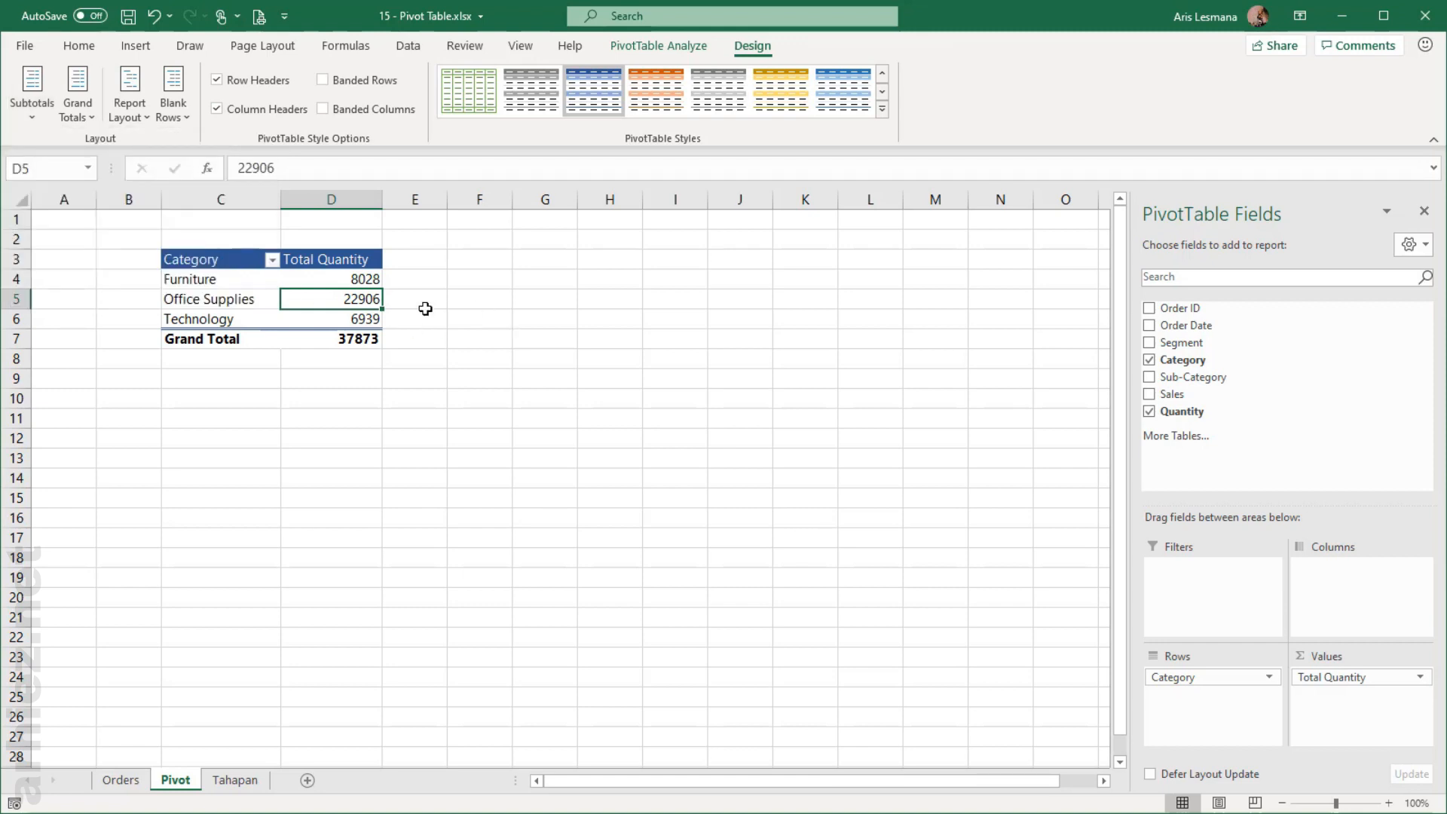
pyautogui.click(312, 278)
pyautogui.click(250, 295)
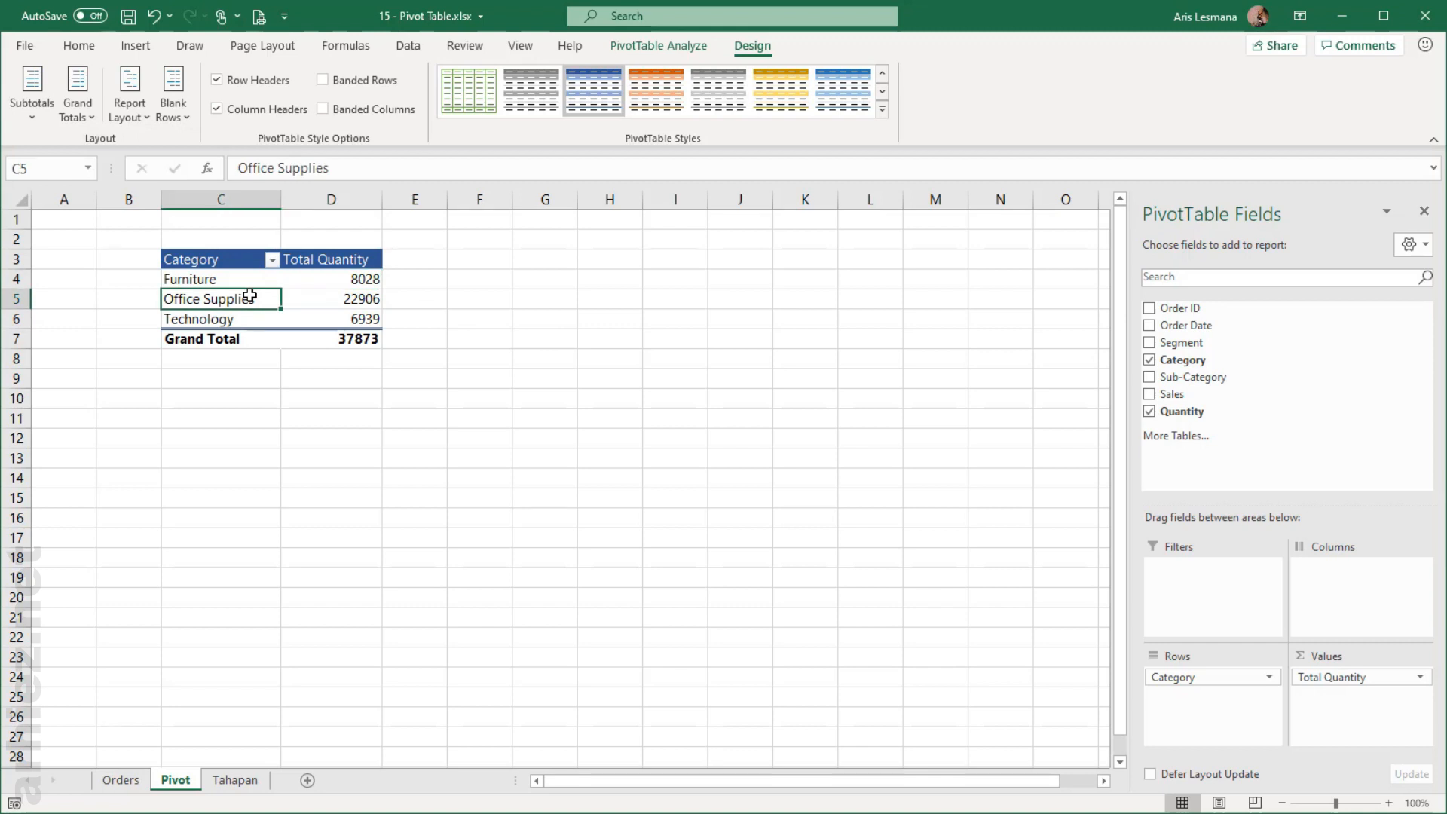
# Step: Try the pivot table's grand totals for columns only and off for rows and columns, and restore them for rows and columns
pyautogui.click(92, 117)
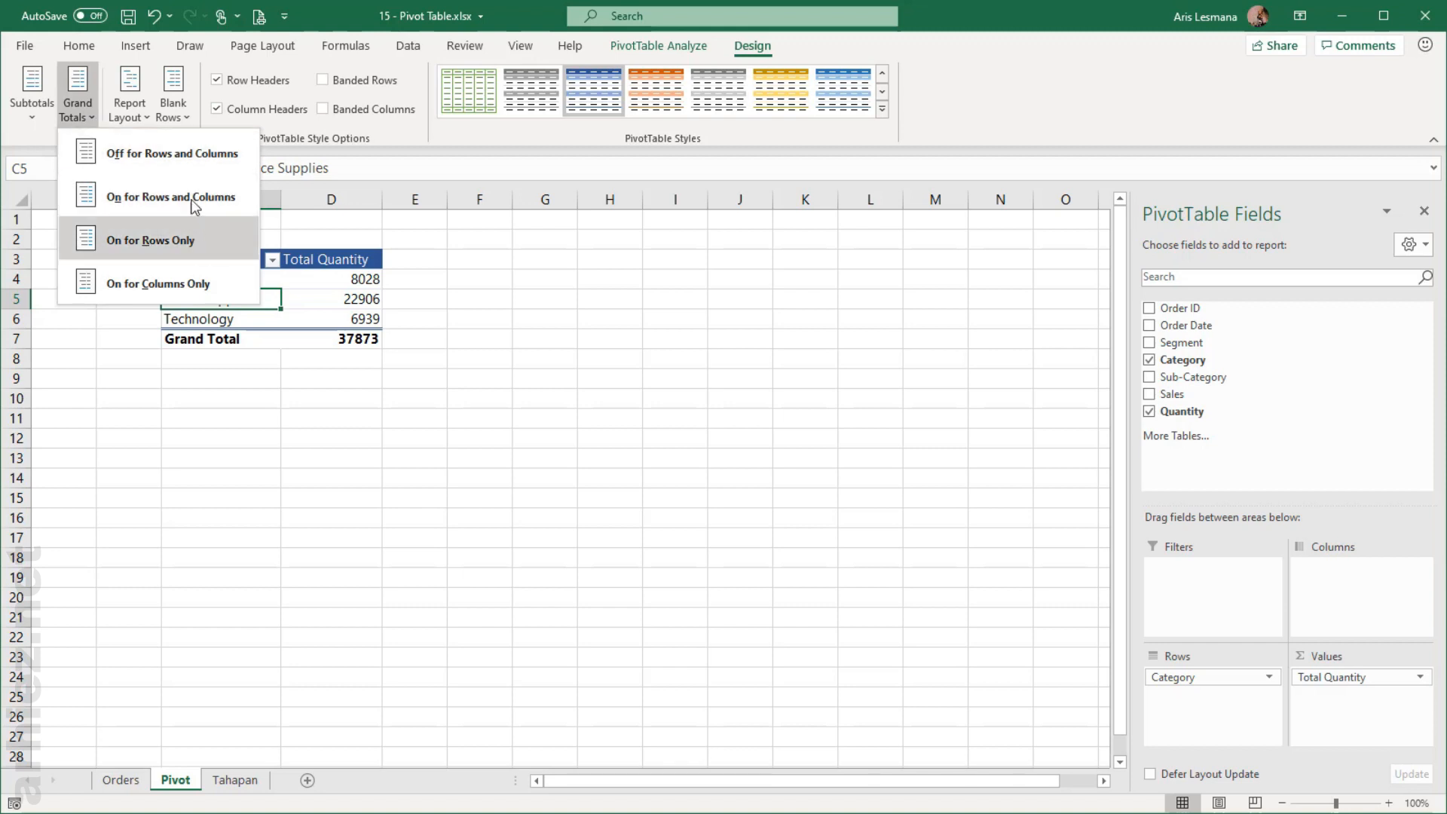
pyautogui.click(215, 283)
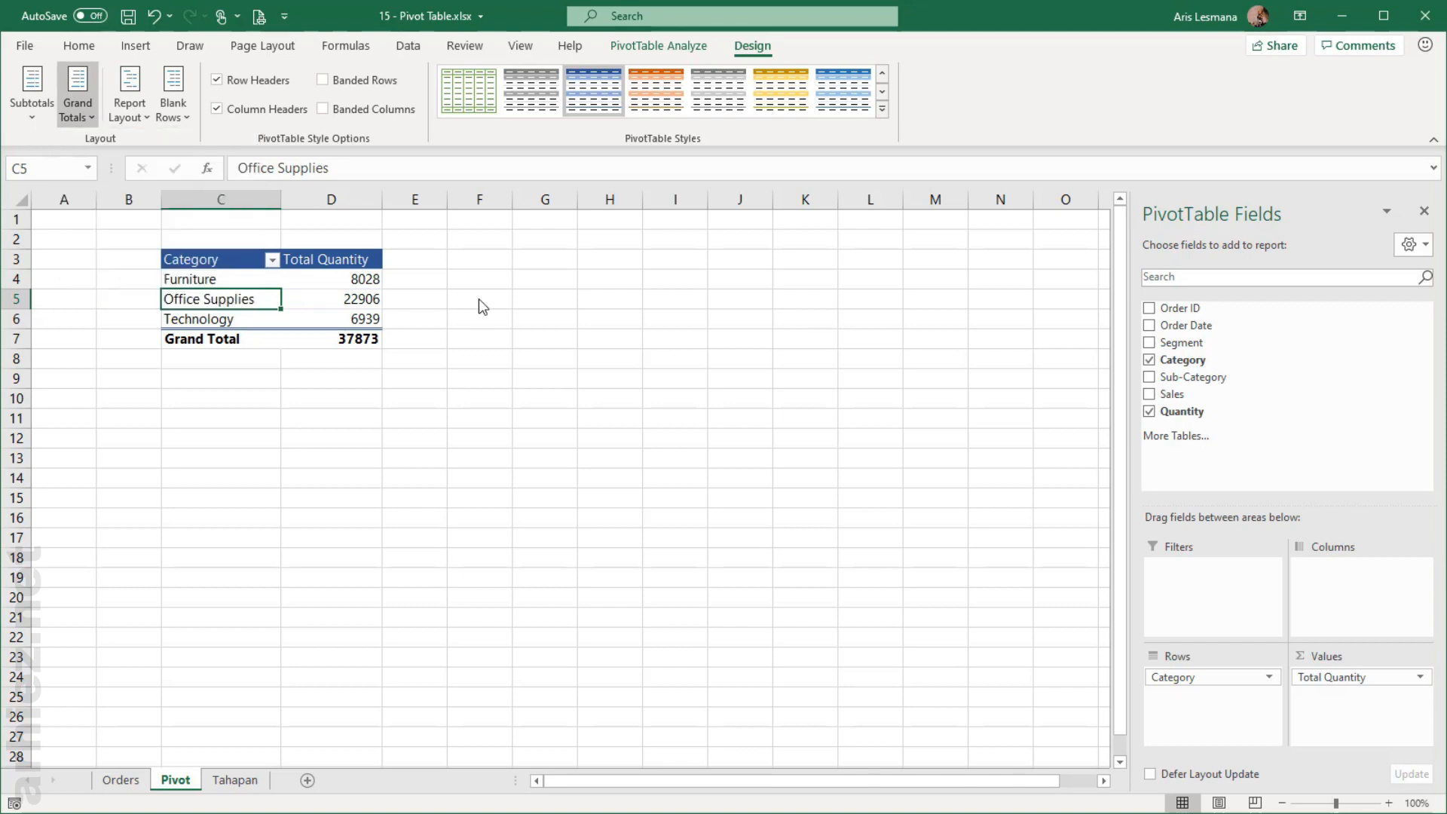
pyautogui.click(325, 299)
pyautogui.moveTo(227, 341); pyautogui.dragTo(314, 343)
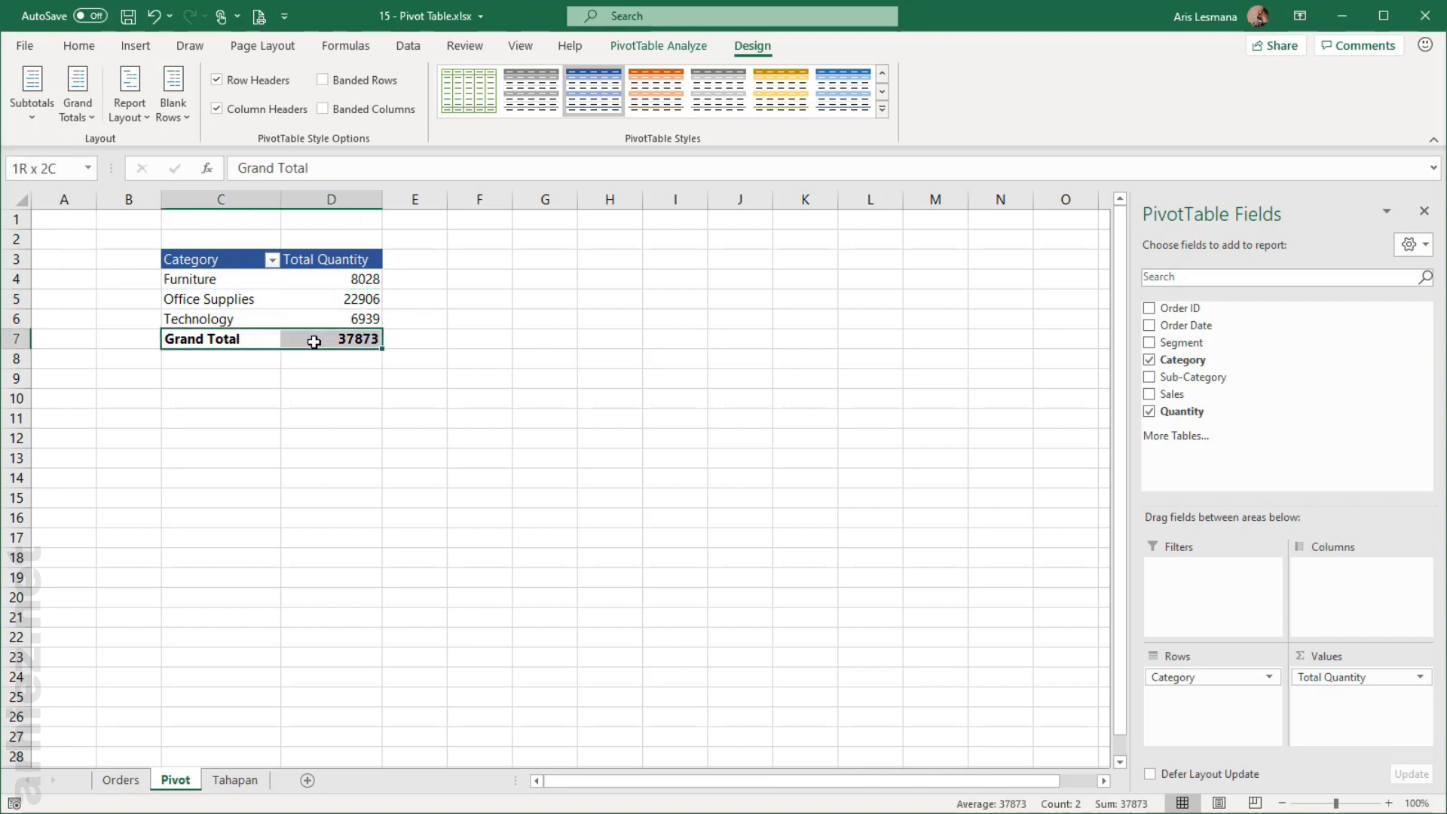
pyautogui.click(78, 120)
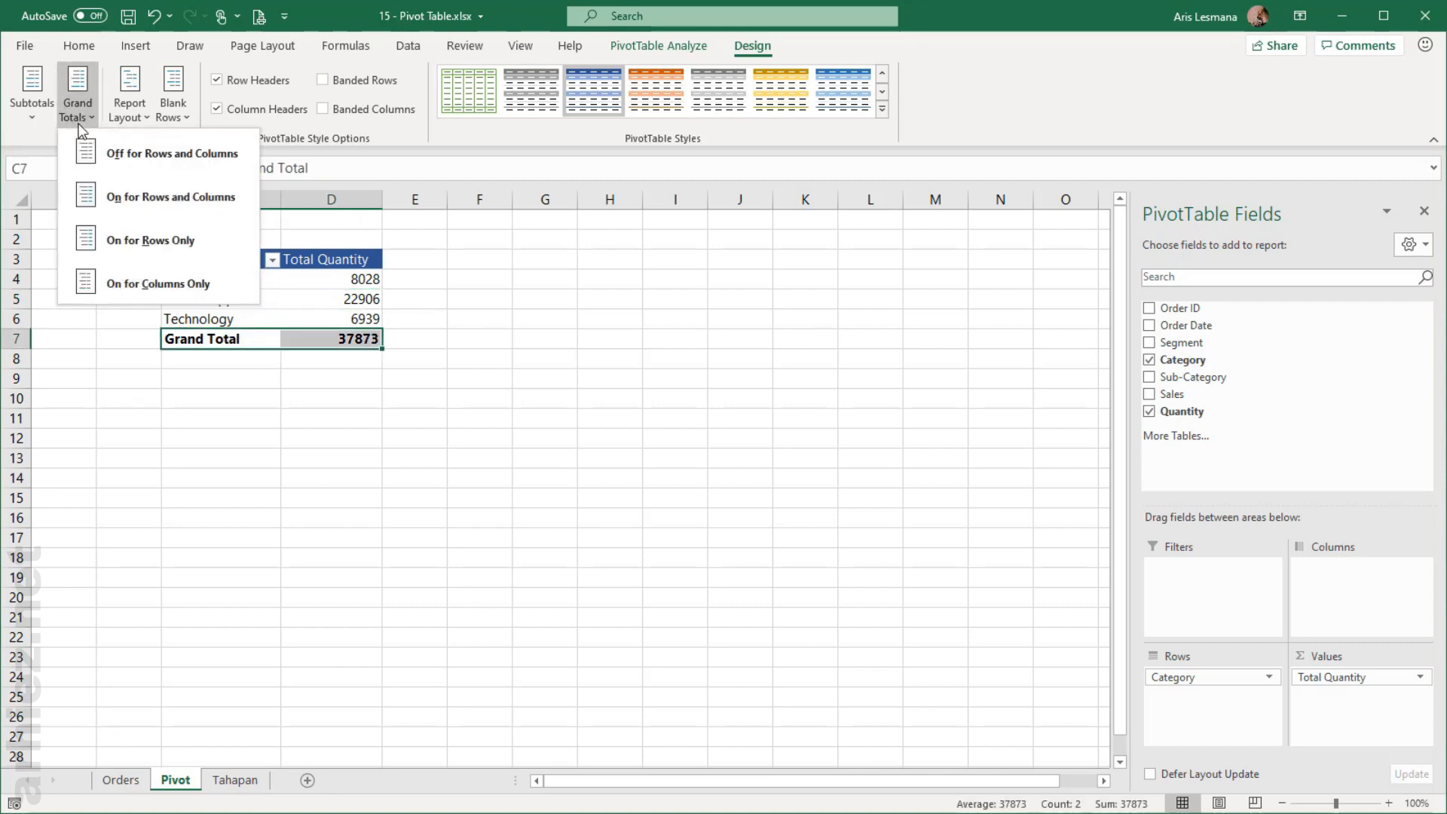
pyautogui.click(116, 161)
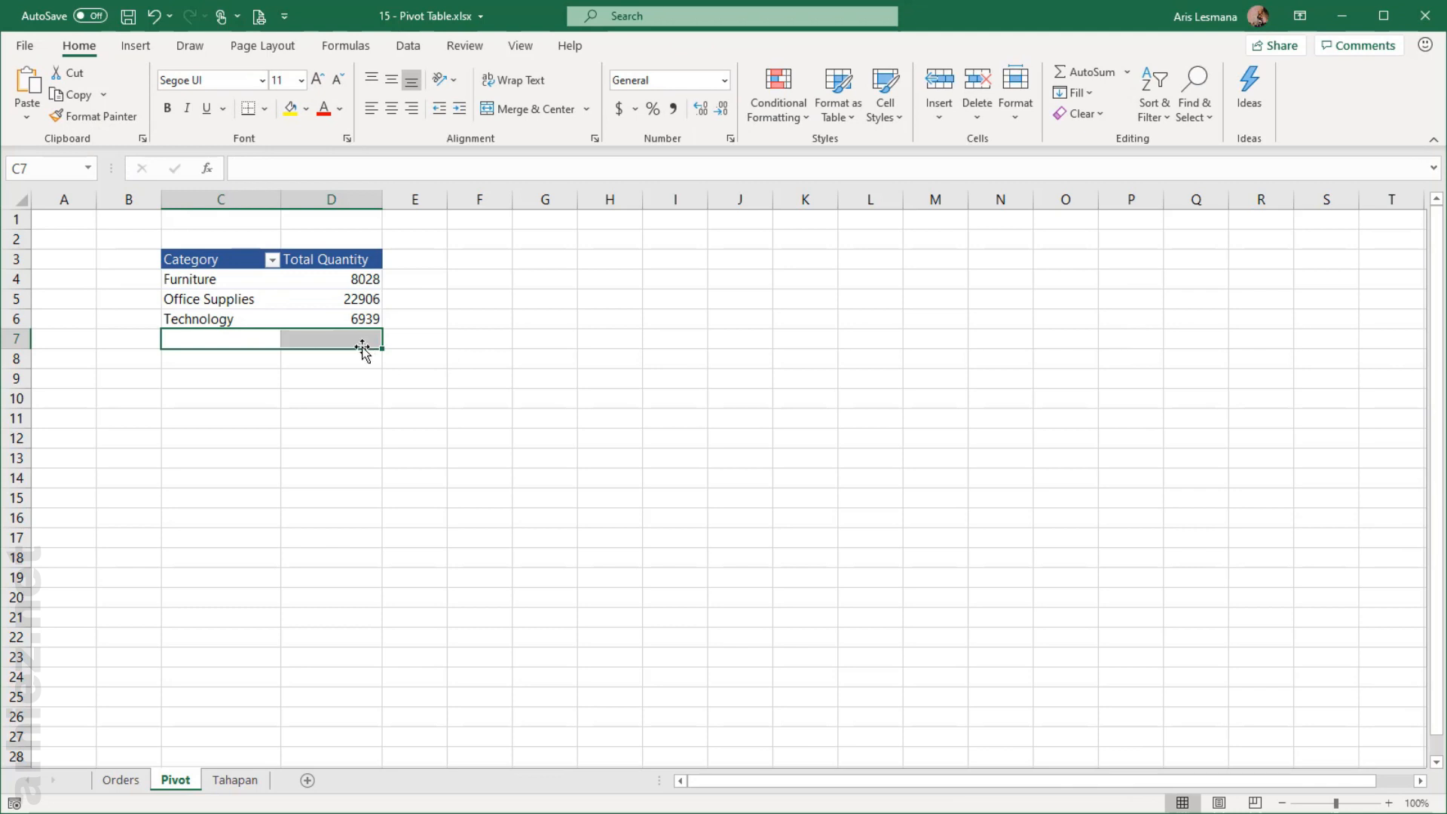
pyautogui.click(331, 306)
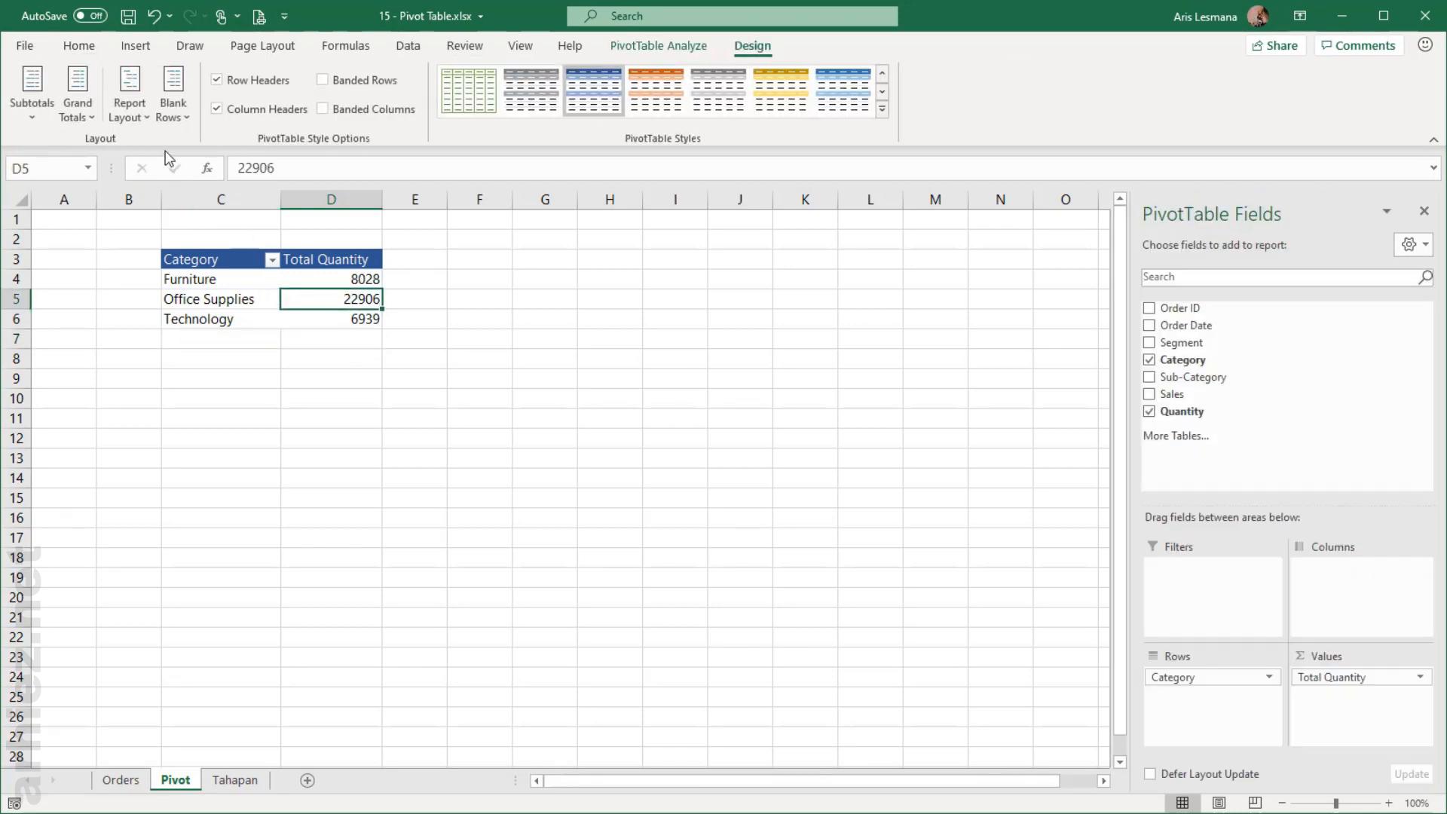
pyautogui.click(88, 107)
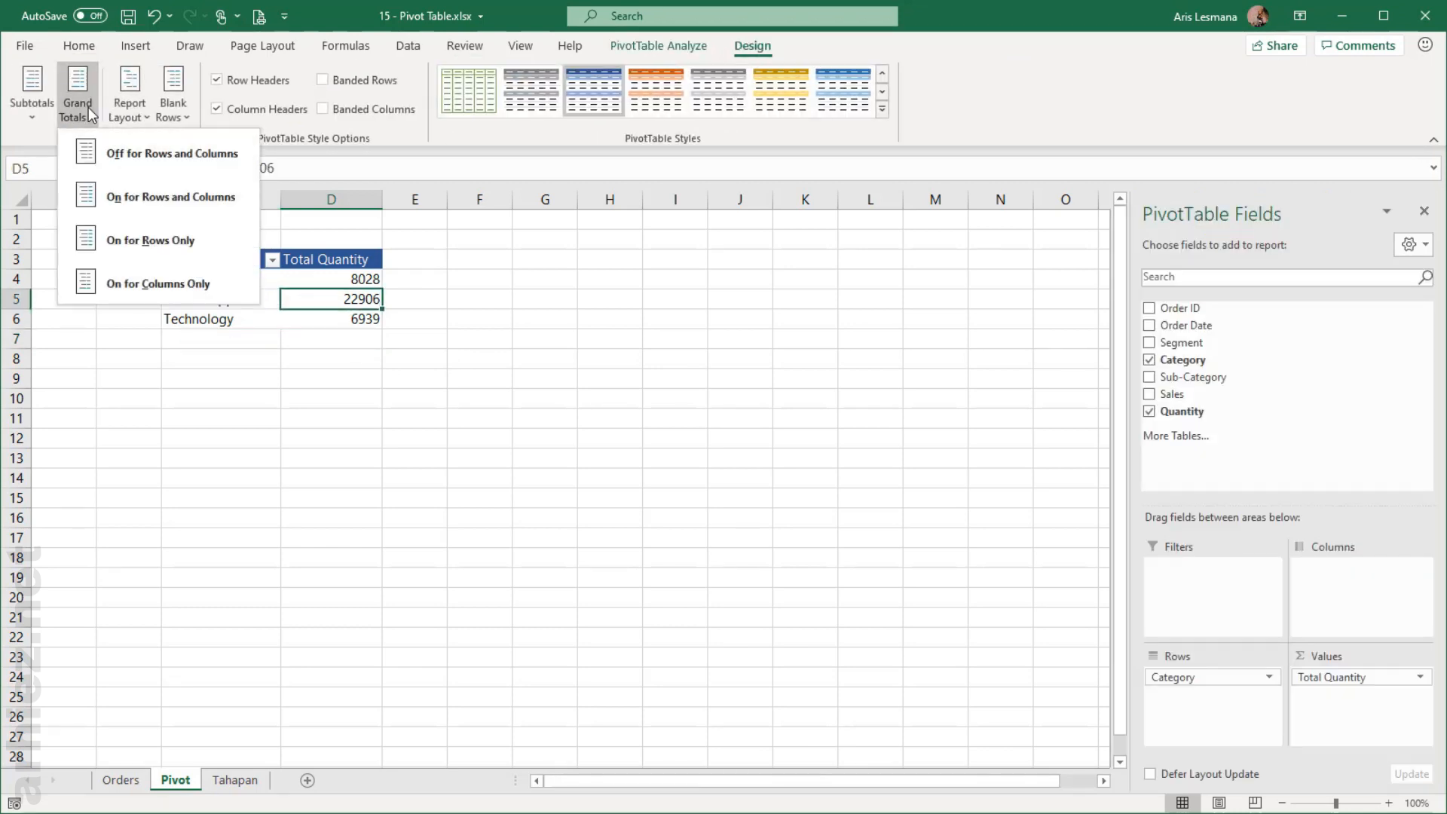
pyautogui.click(140, 201)
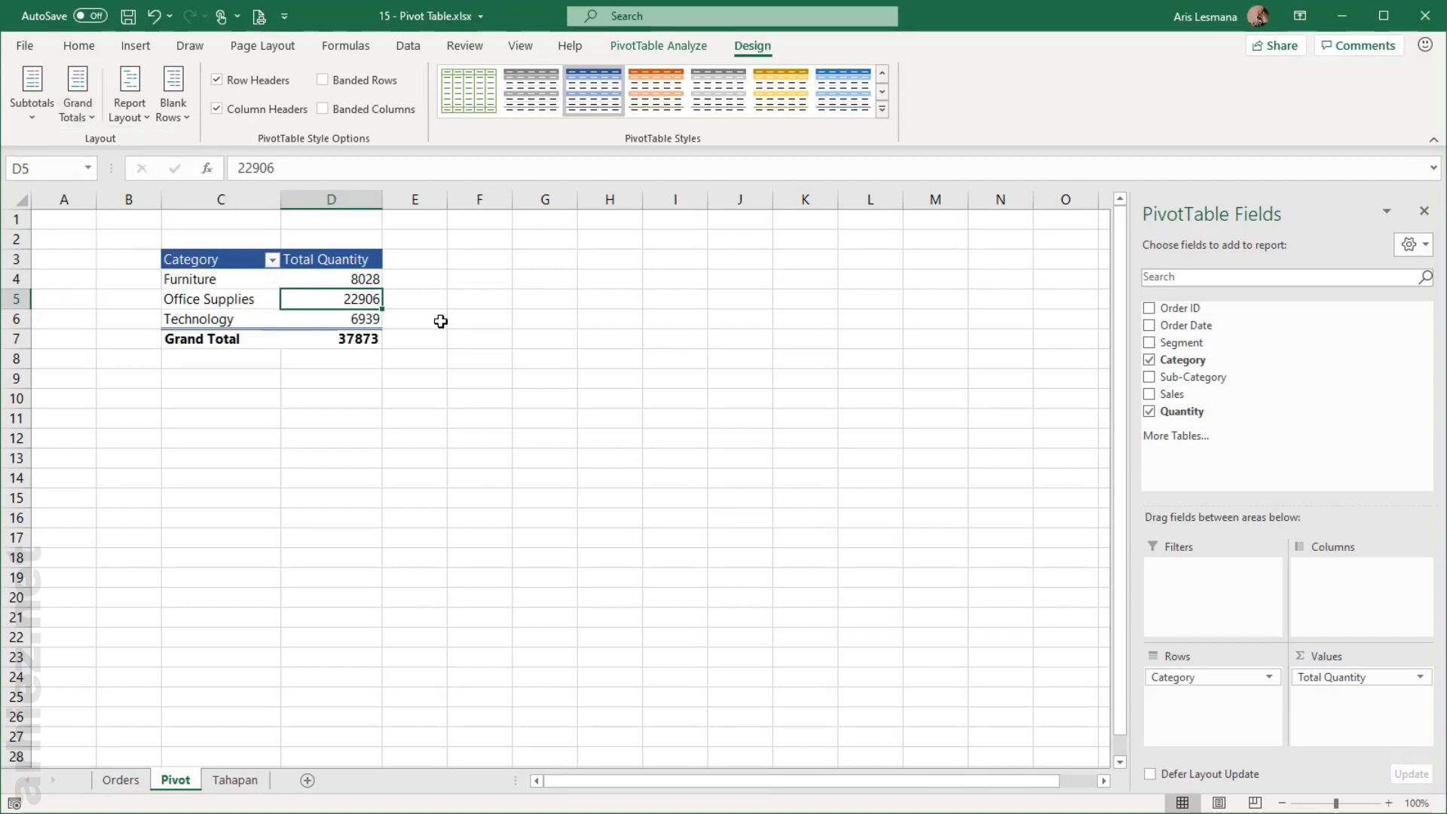
pyautogui.click(138, 118)
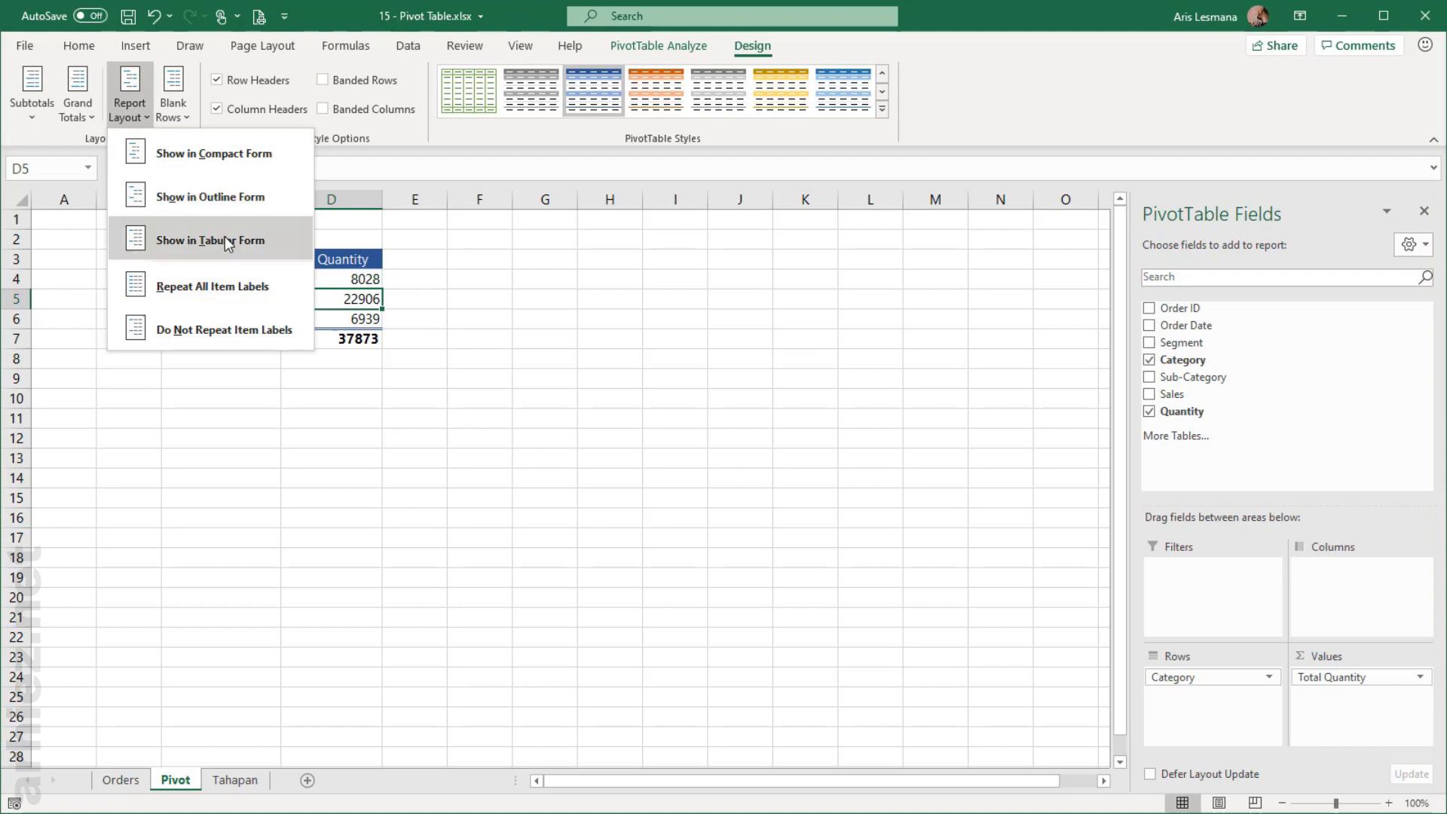
pyautogui.click(451, 296)
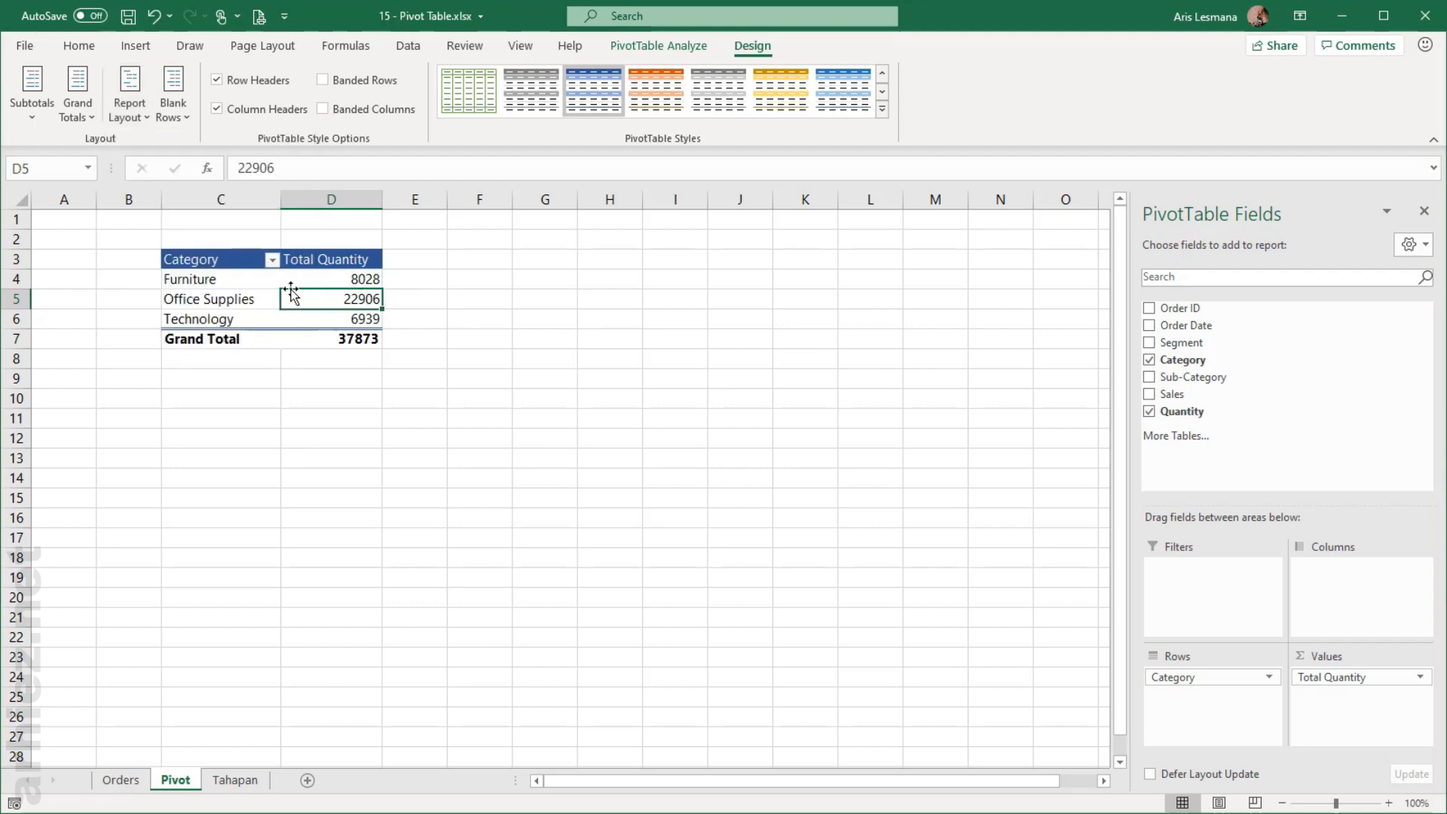
pyautogui.click(231, 299)
pyautogui.click(134, 118)
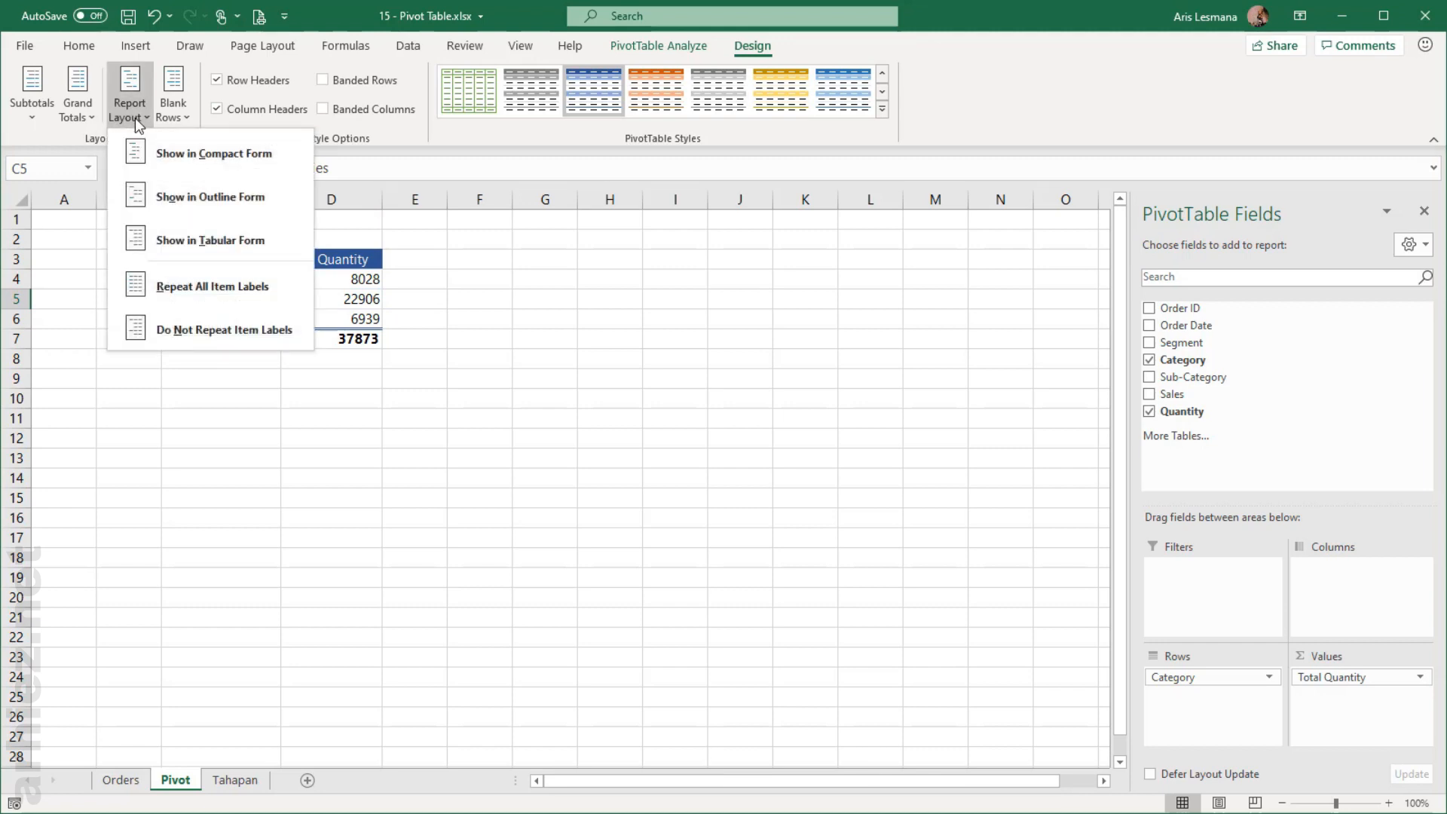
pyautogui.click(139, 121)
pyautogui.click(138, 121)
pyautogui.click(161, 195)
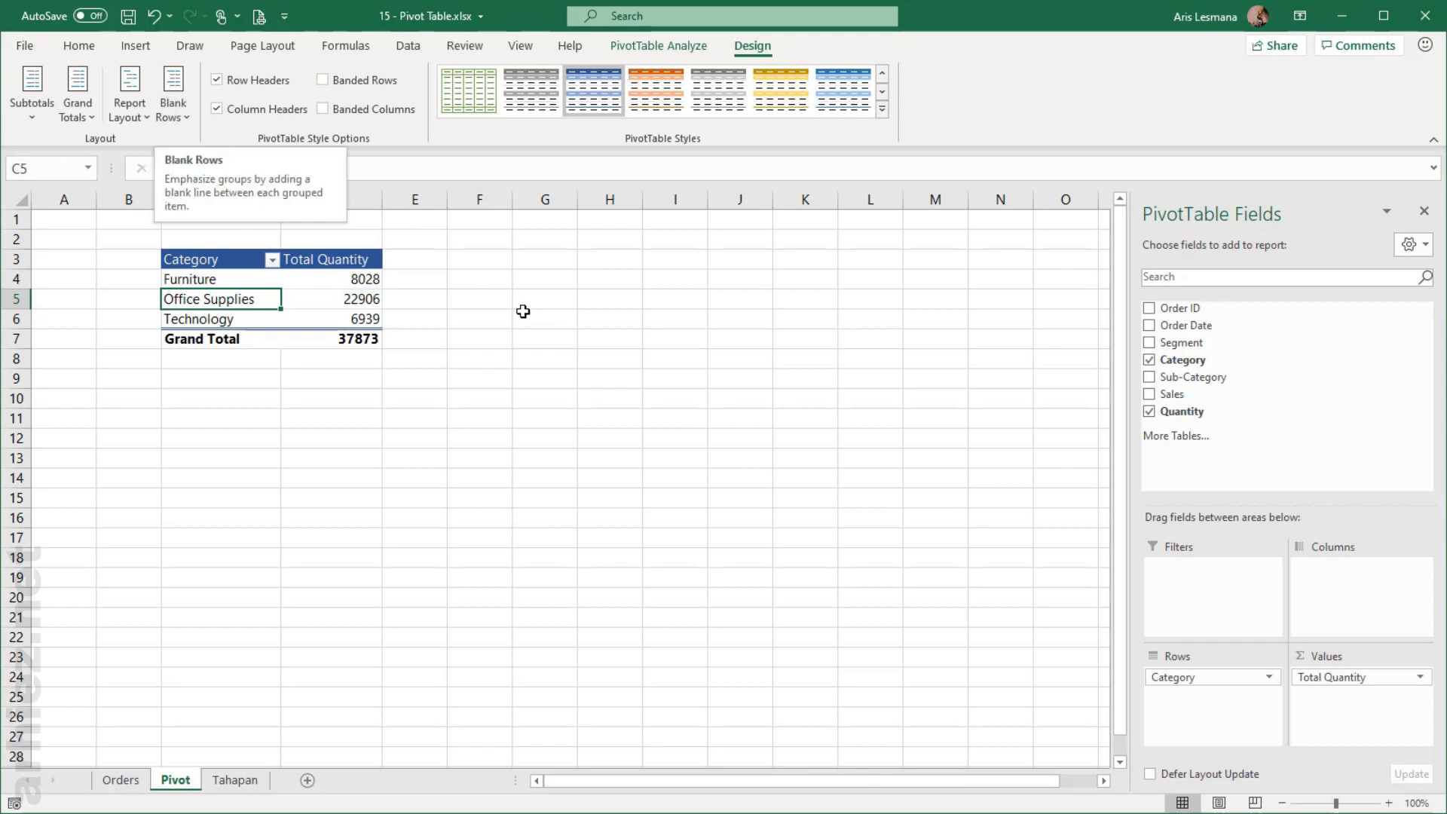
pyautogui.click(523, 311)
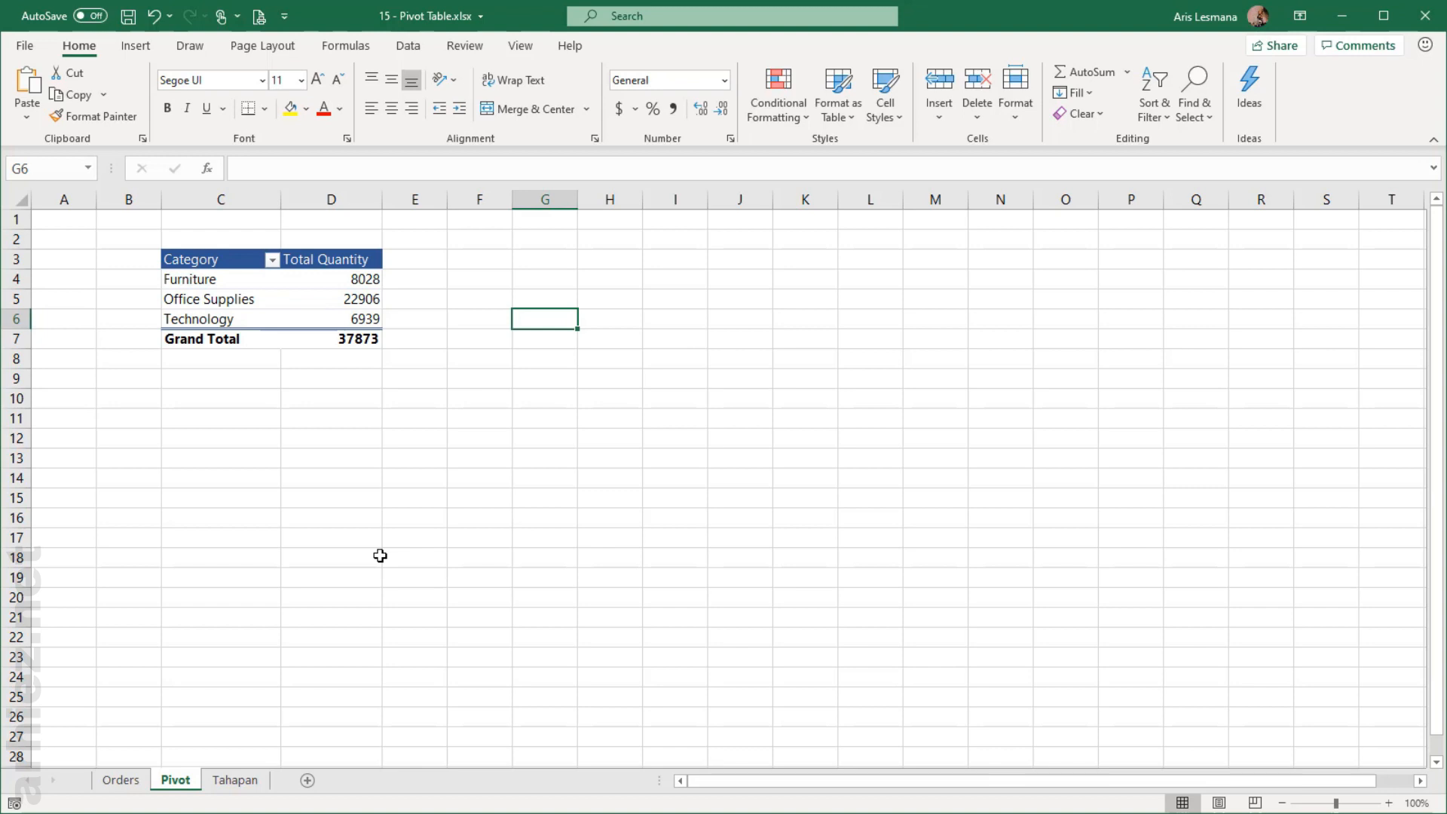
# Step: Examine the Category entries in the Orders data and each category's total quantity in the pivot table
pyautogui.click(125, 781)
pyautogui.scroll(1, 459, 452)
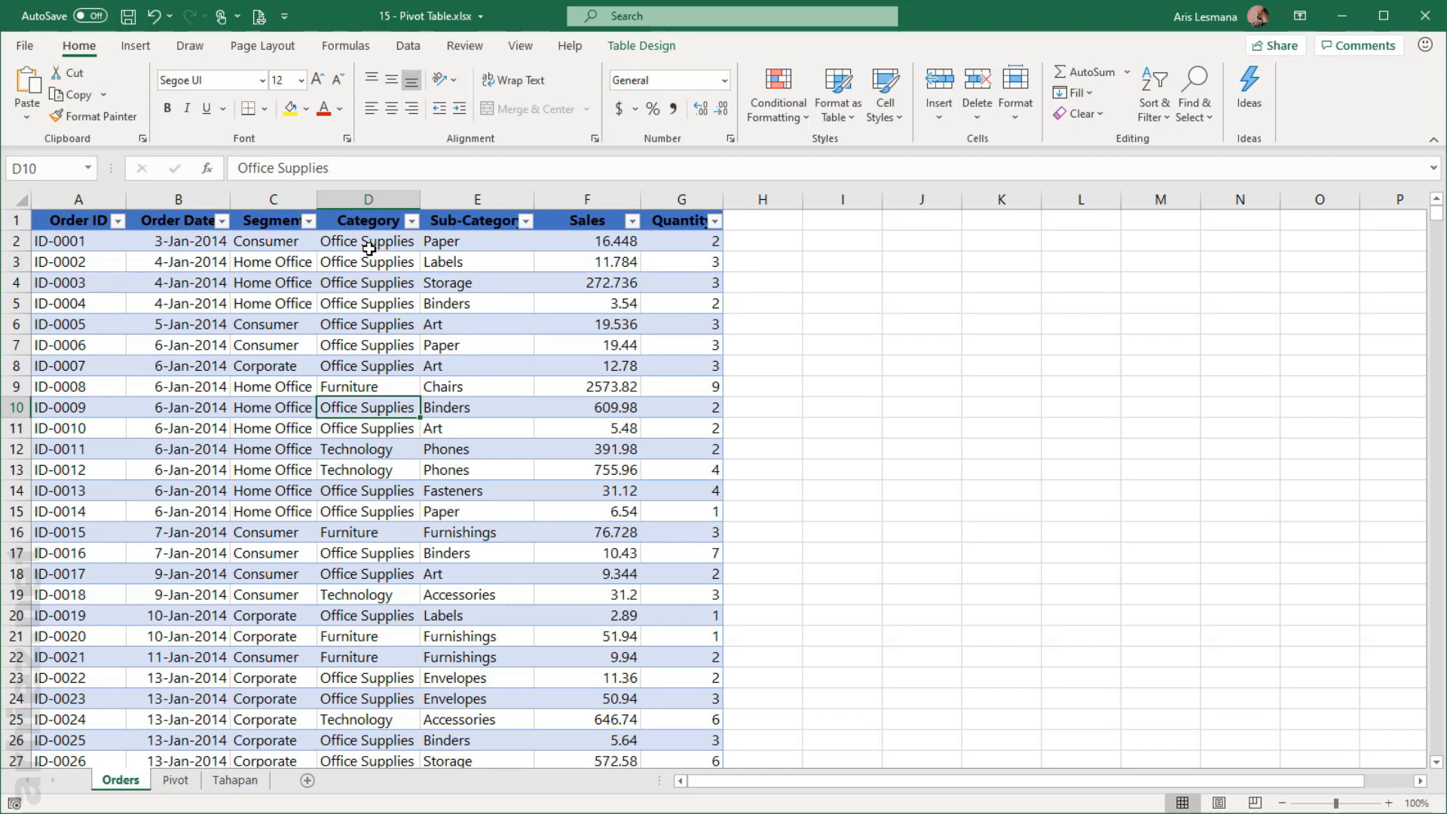
pyautogui.moveTo(369, 248); pyautogui.dragTo(370, 365)
pyautogui.click(176, 780)
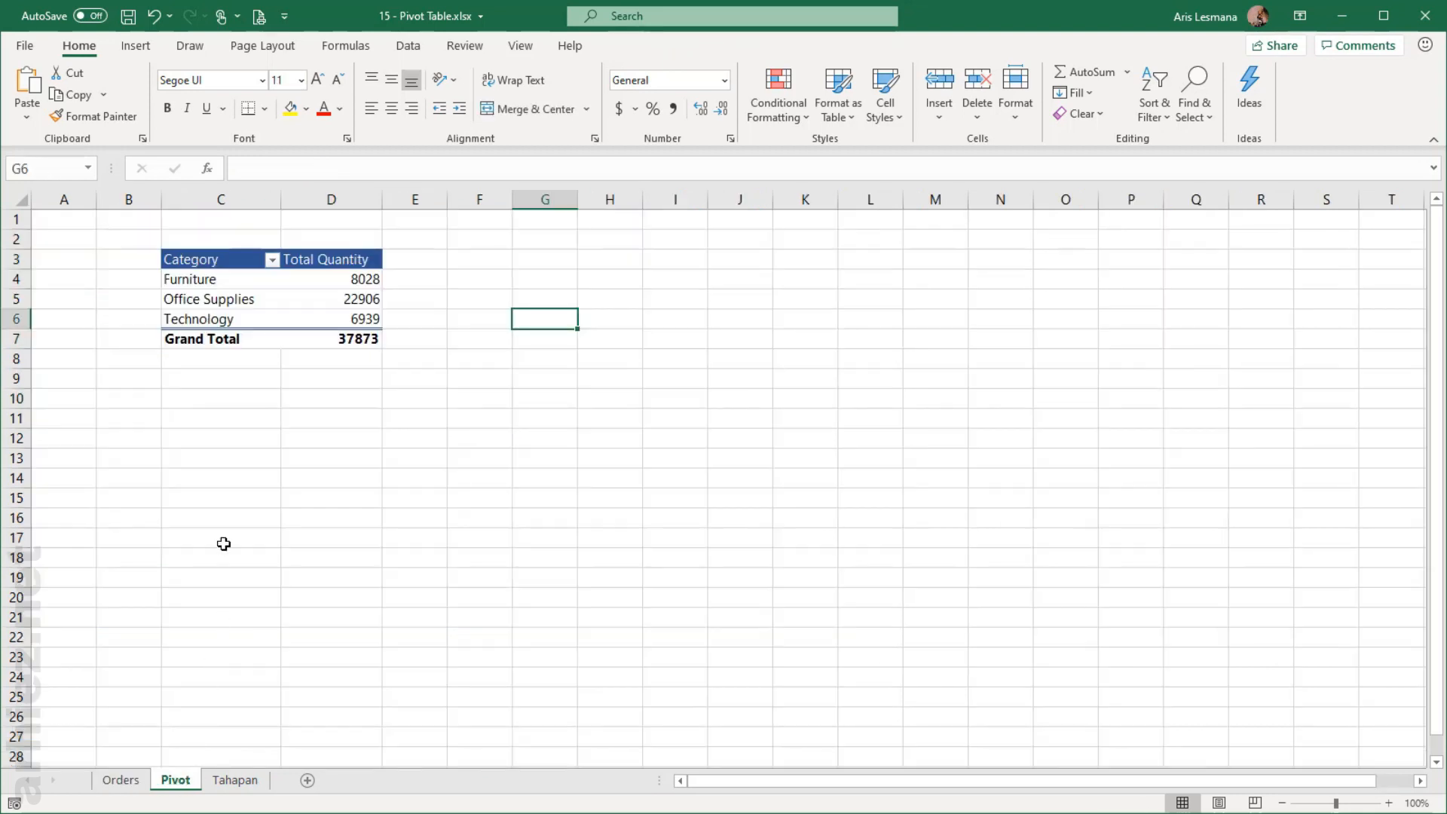
pyautogui.click(201, 285)
pyautogui.click(343, 279)
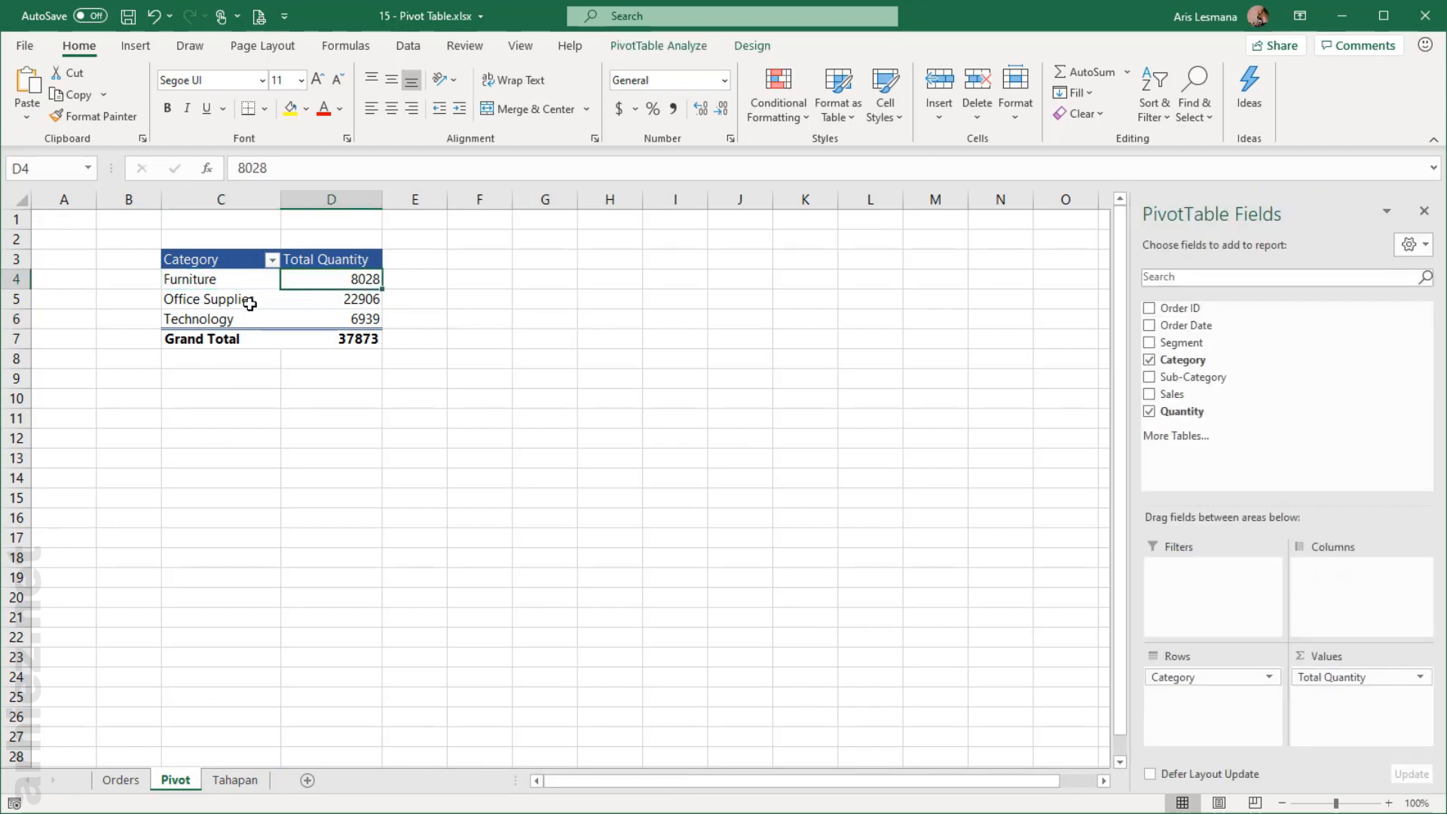
pyautogui.click(262, 297)
pyautogui.click(341, 300)
pyautogui.click(230, 315)
pyautogui.click(341, 316)
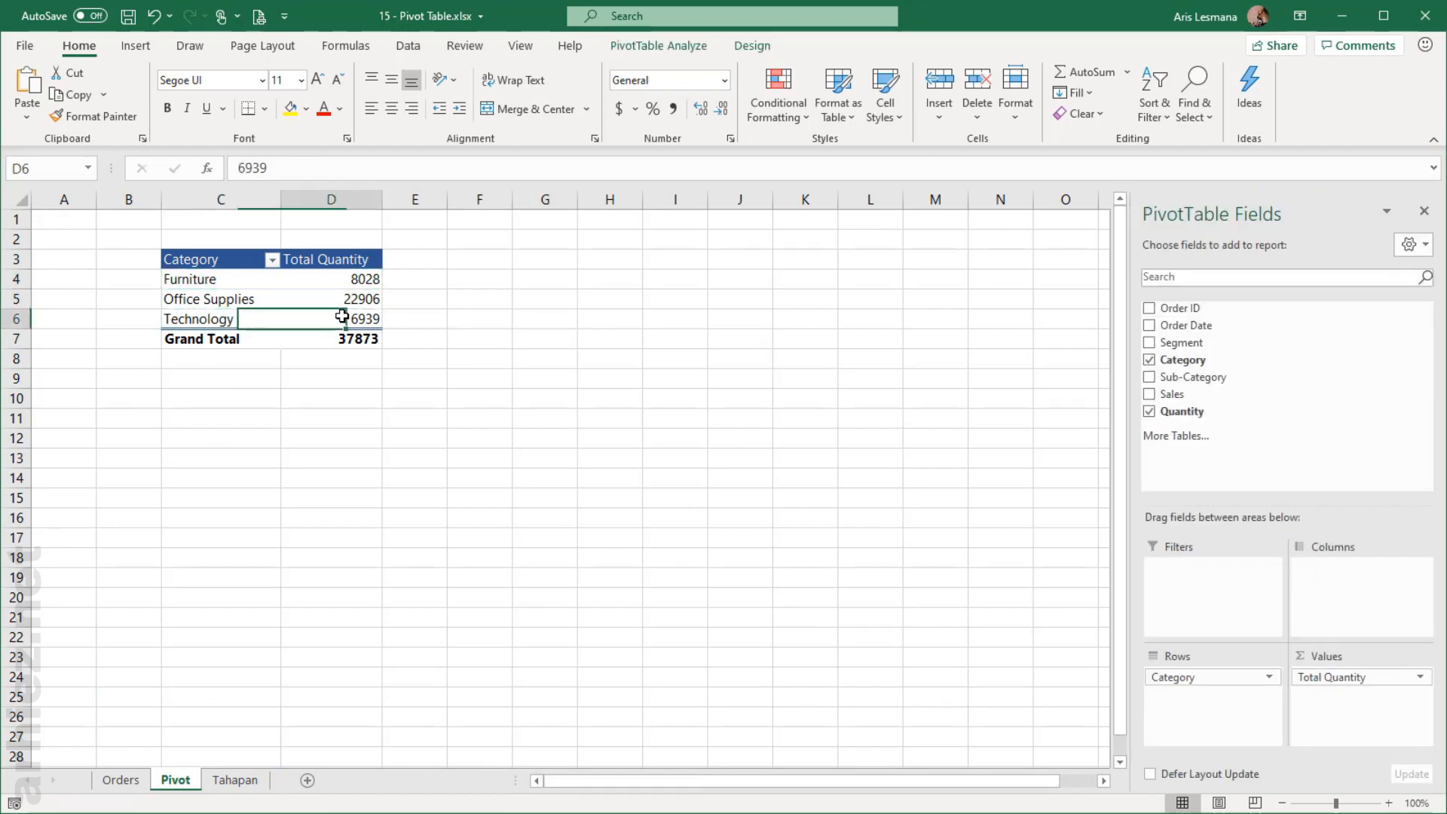
# Step: Filter the pivot table's Category labels to show only Furniture and Technology
pyautogui.click(273, 261)
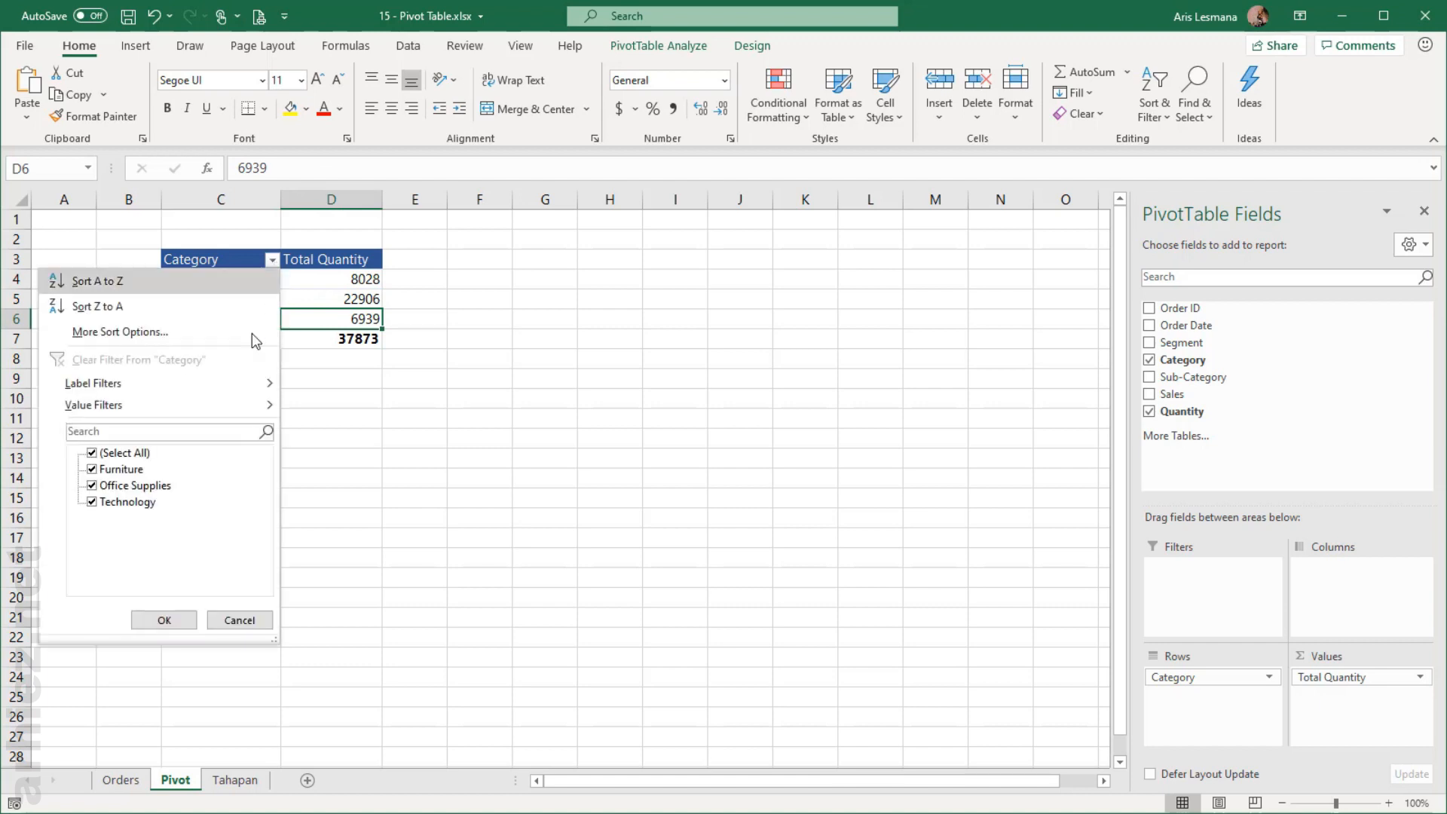
pyautogui.click(92, 453)
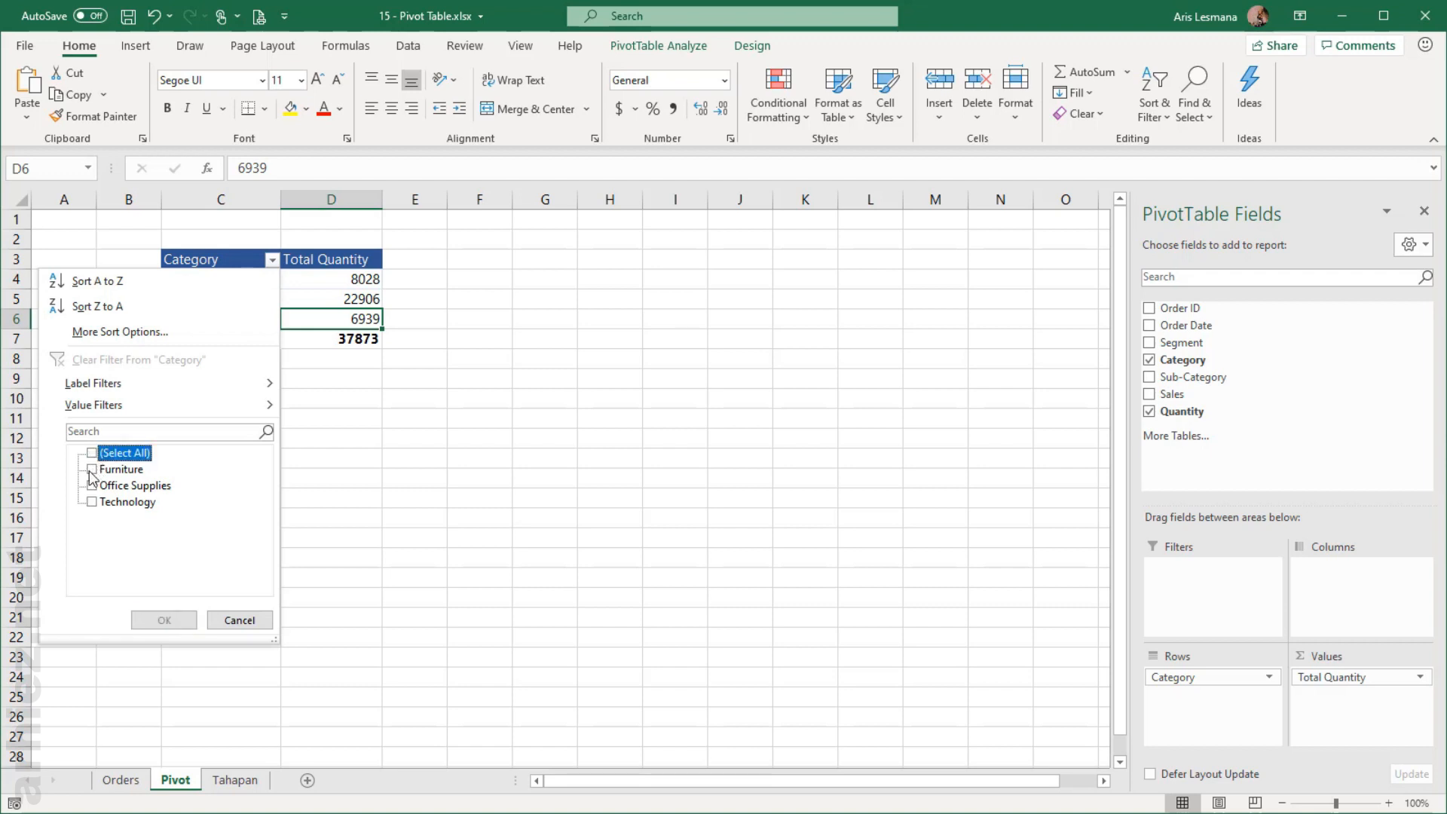
pyautogui.click(92, 470)
pyautogui.click(92, 502)
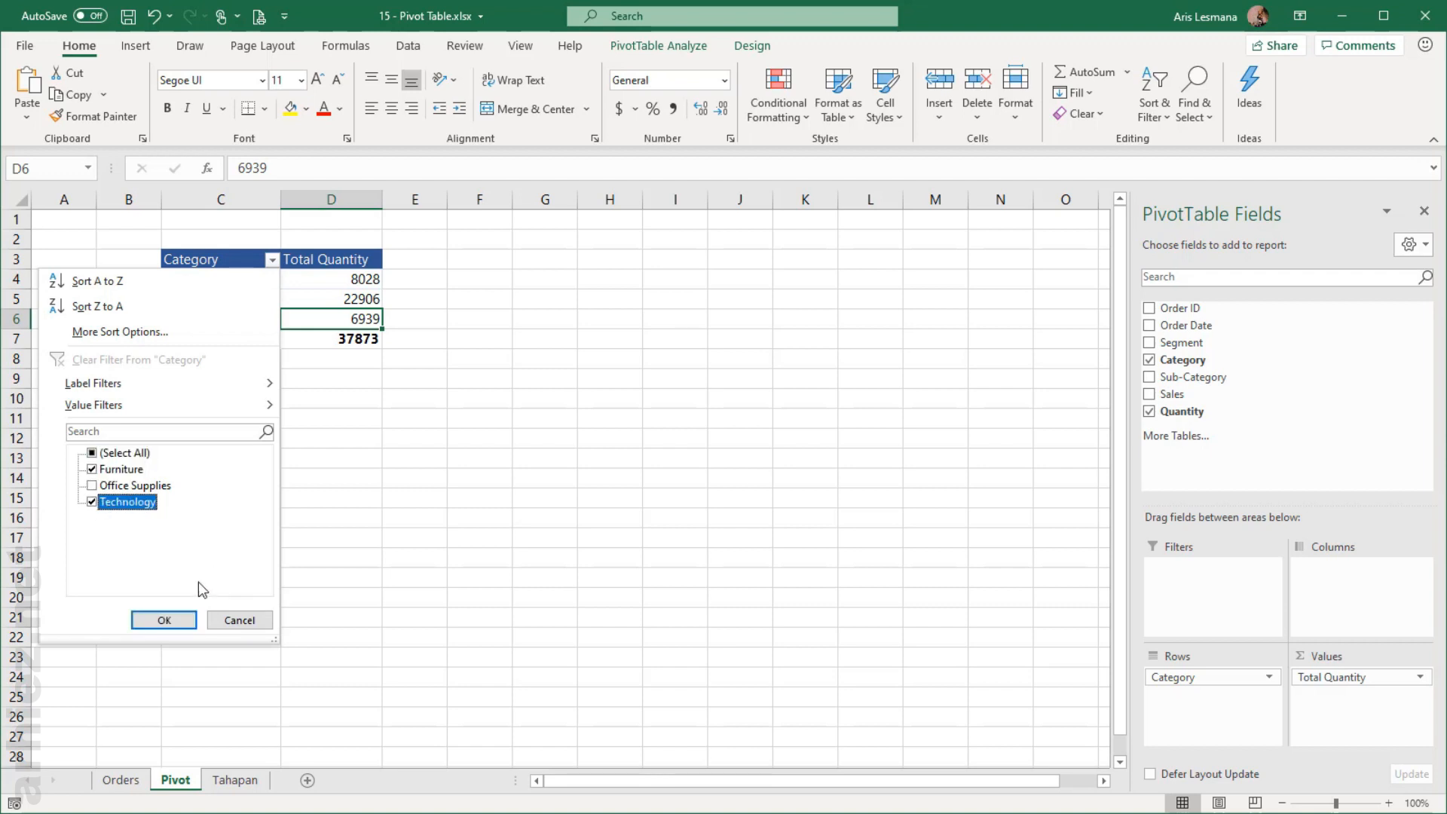
pyautogui.click(163, 619)
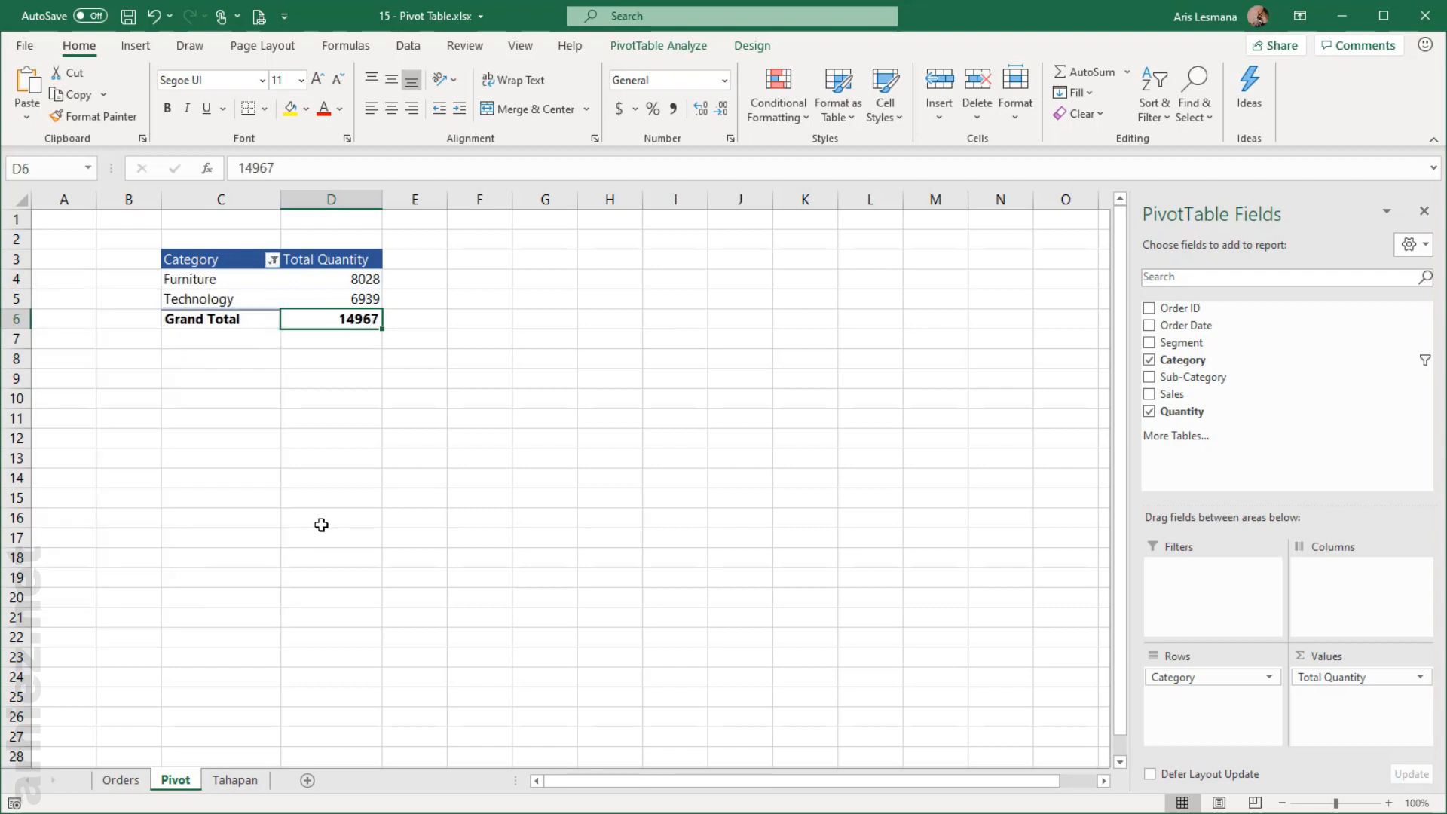
pyautogui.click(312, 283)
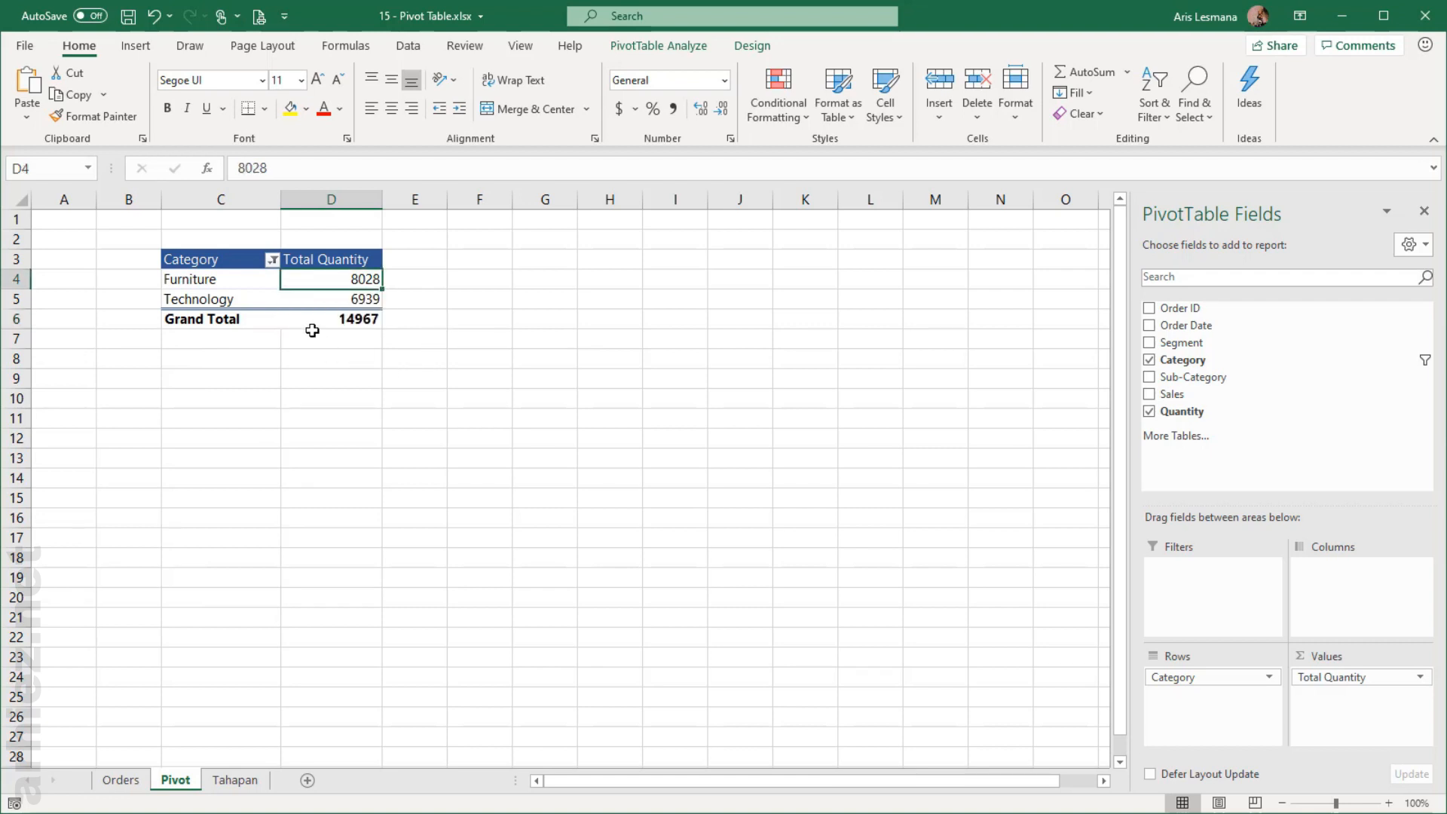
# Step: Reset the Category filter to show all categories in the pivot table again
pyautogui.click(272, 260)
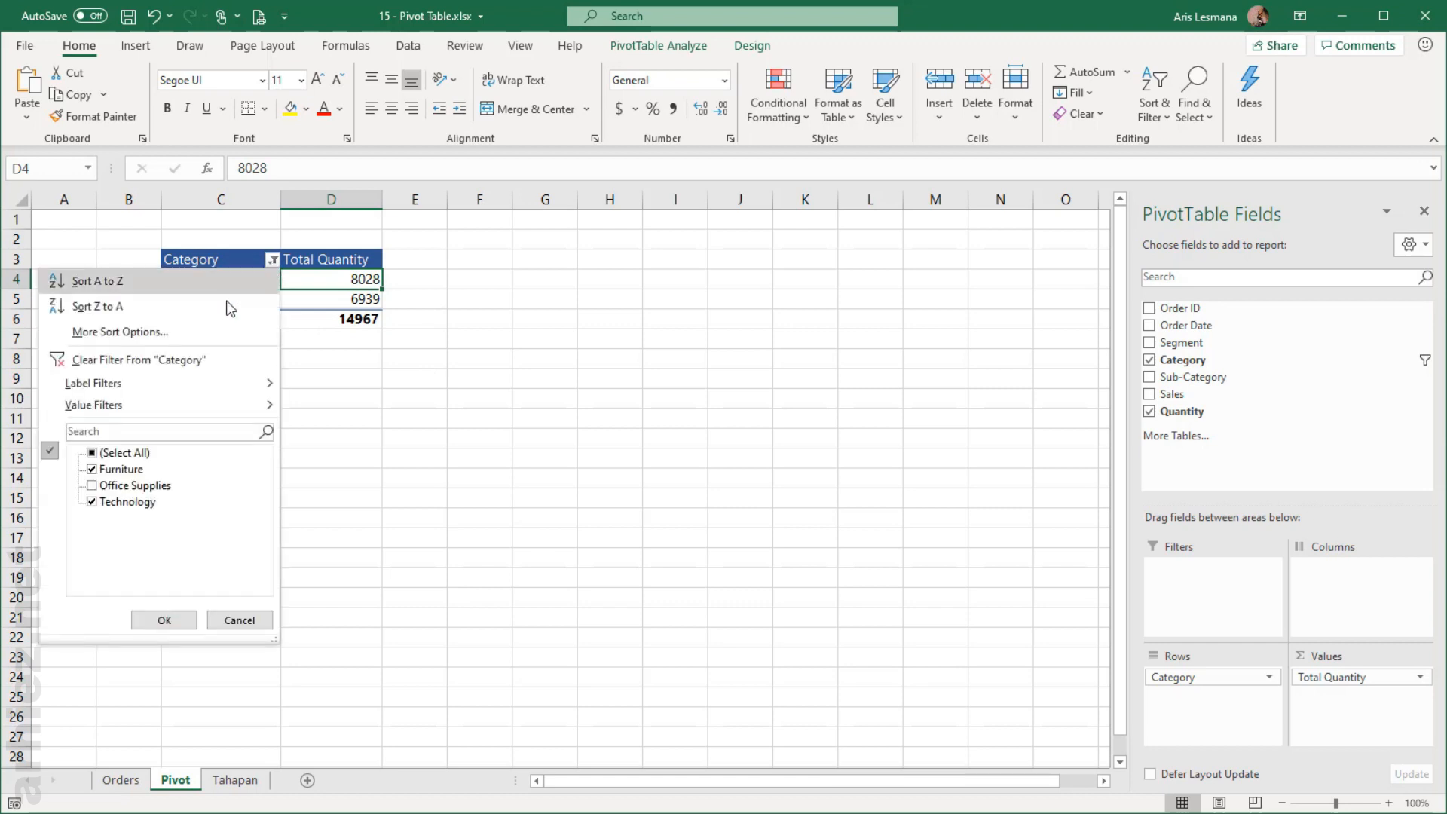
pyautogui.click(99, 454)
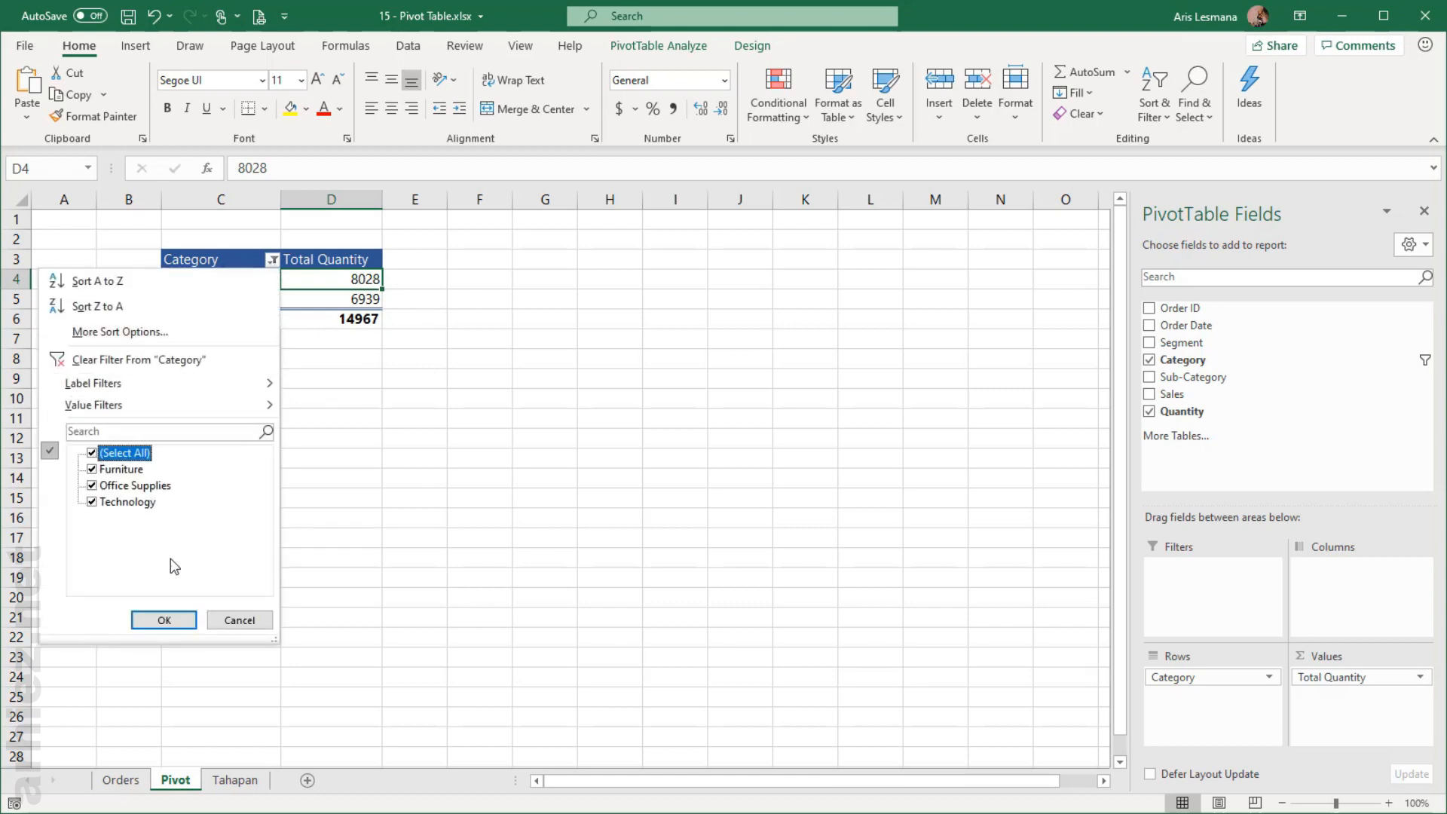
pyautogui.click(181, 615)
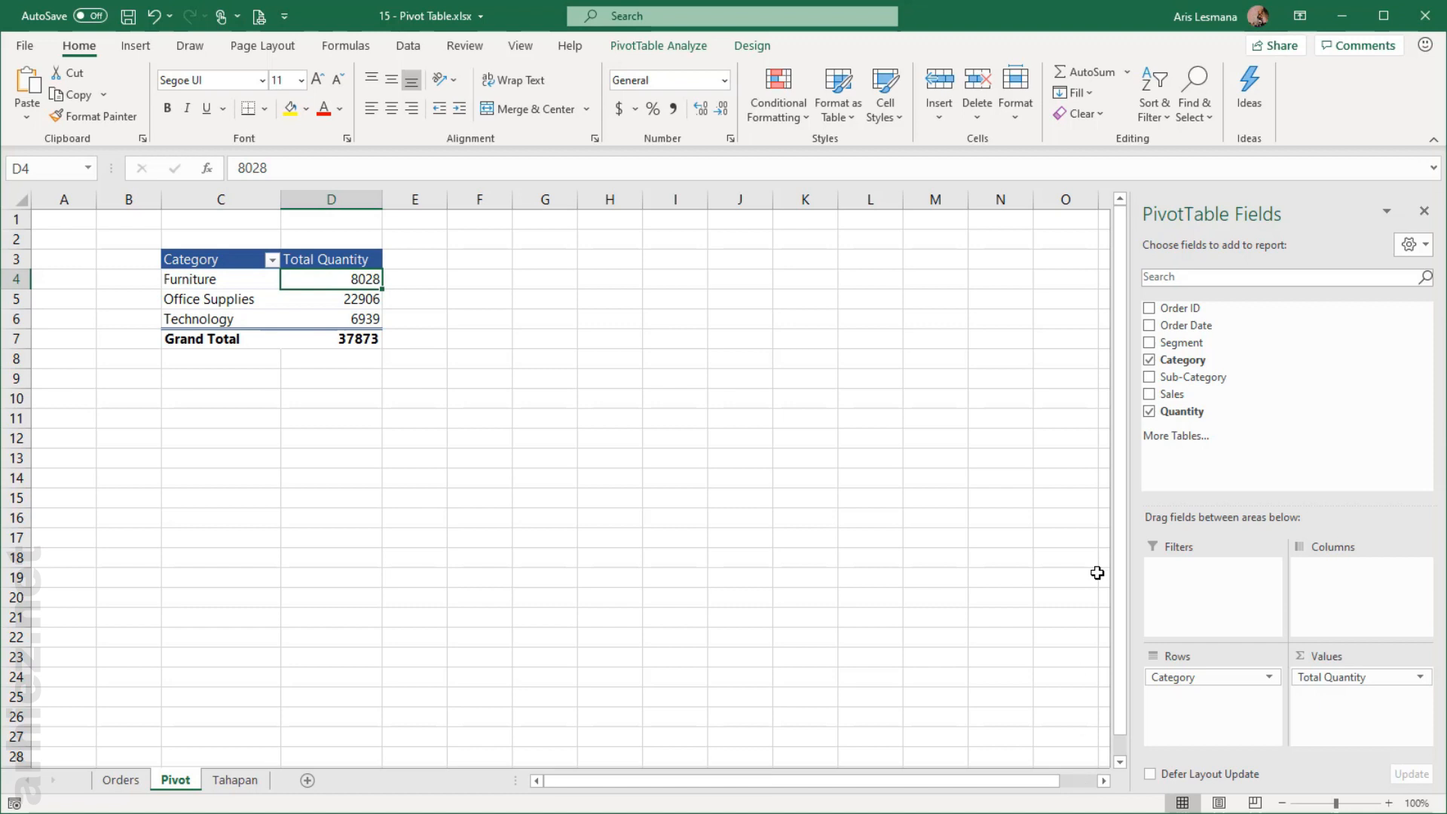
# Step: Add Quantity to the pivot table's values a second time and summarize this new field by Average
pyautogui.click(350, 302)
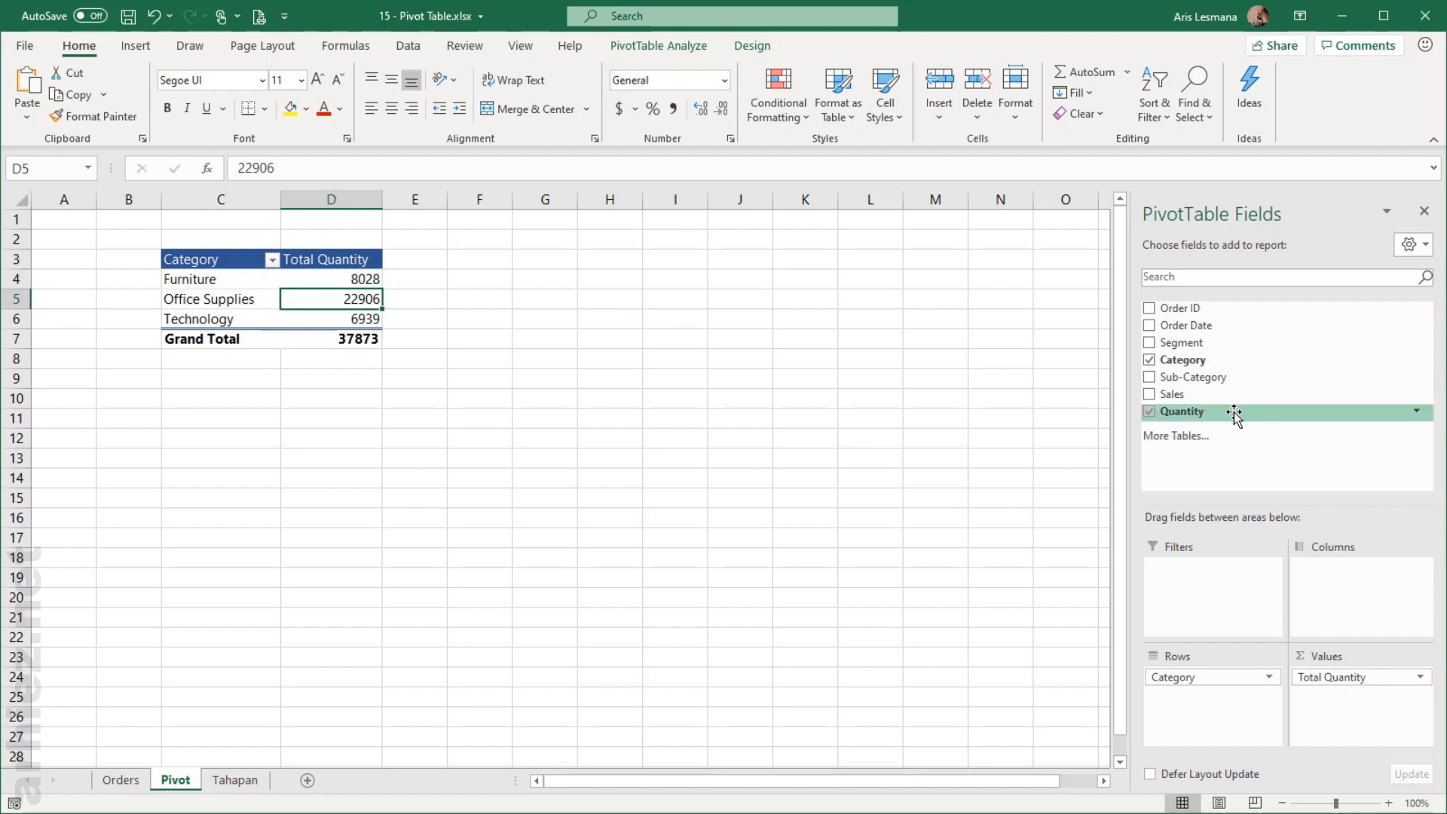
pyautogui.moveTo(1234, 415); pyautogui.dragTo(1336, 710)
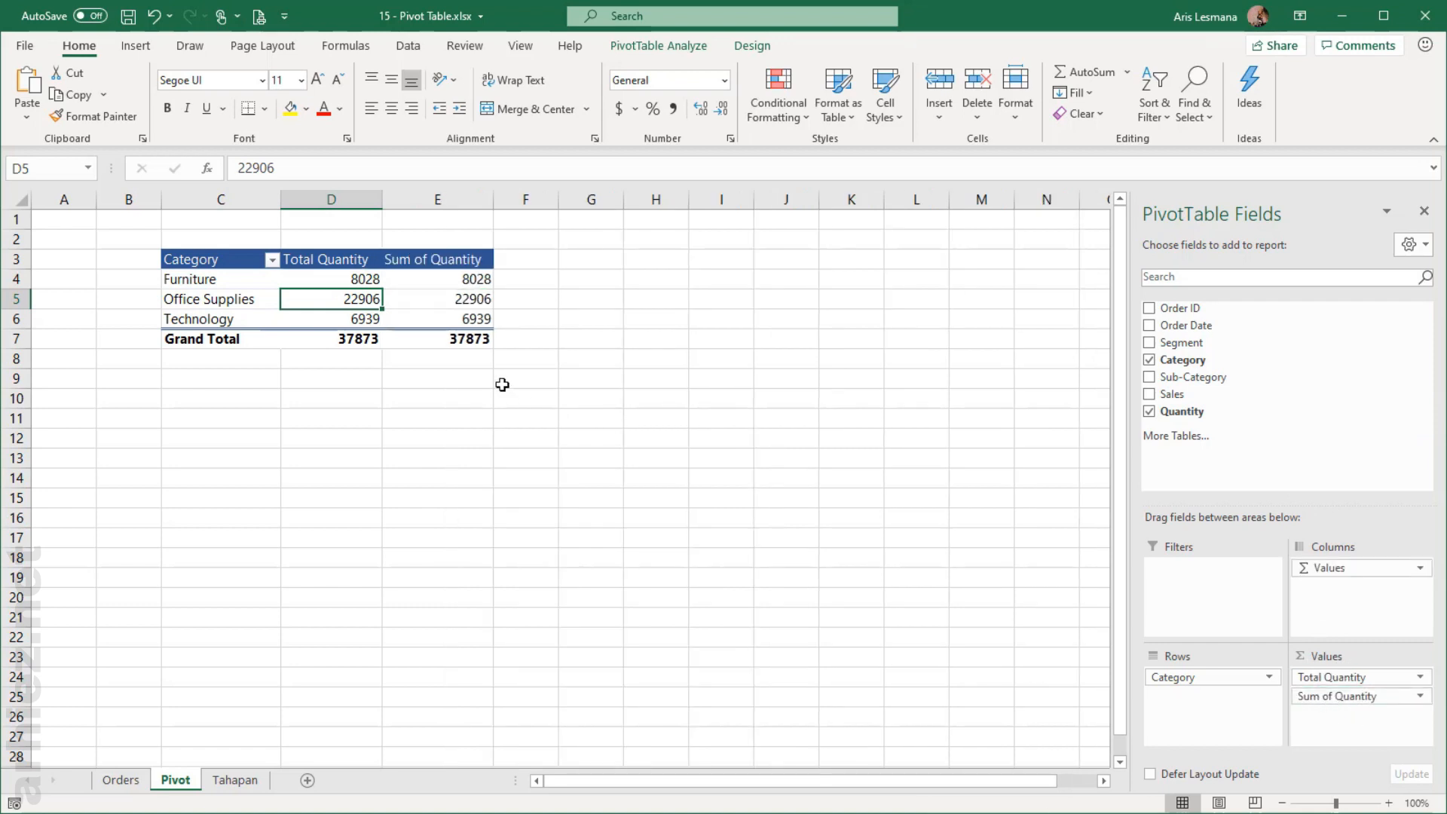
pyautogui.moveTo(469, 298)
pyautogui.click(457, 300)
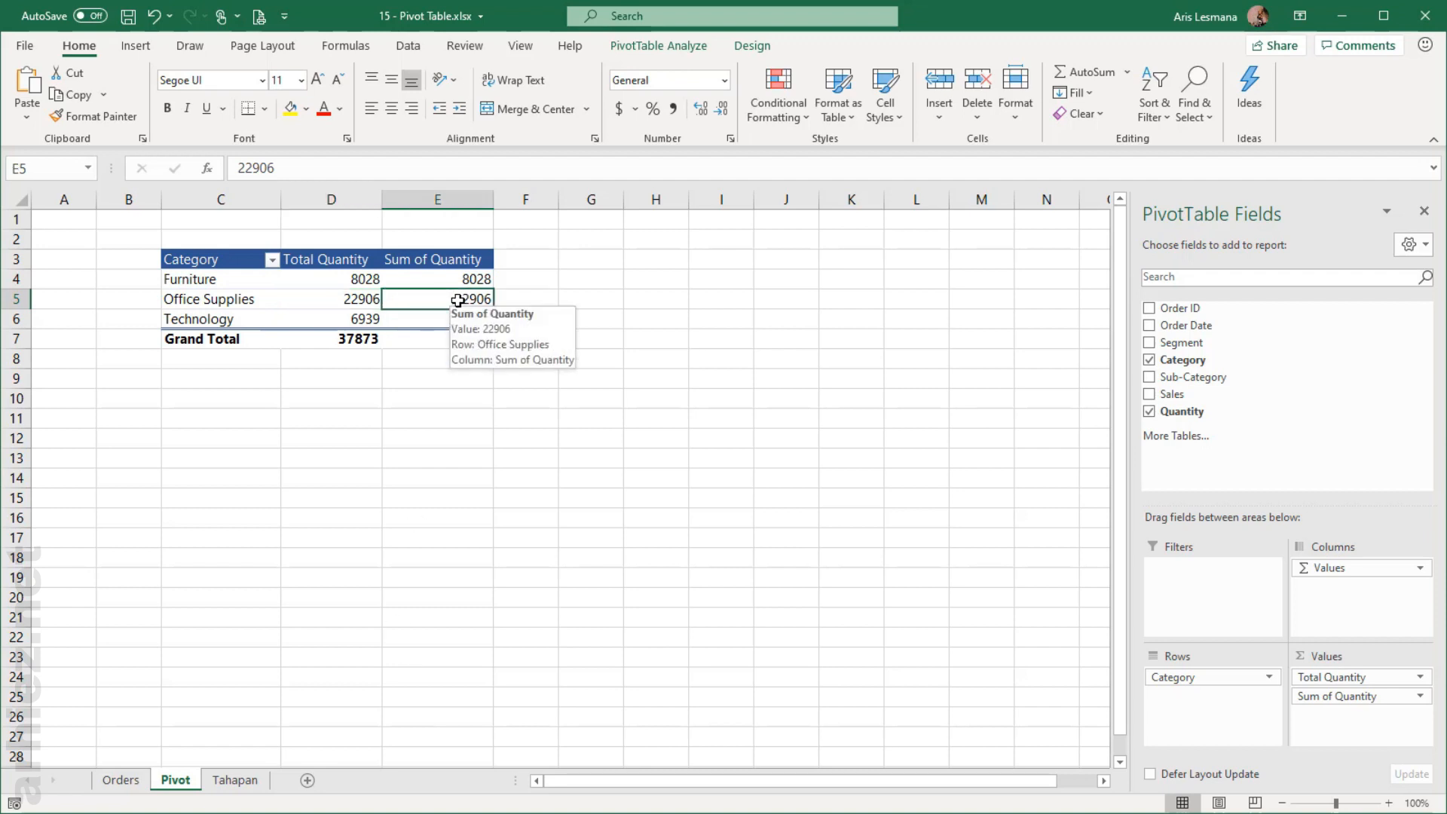
pyautogui.rightClick(458, 300)
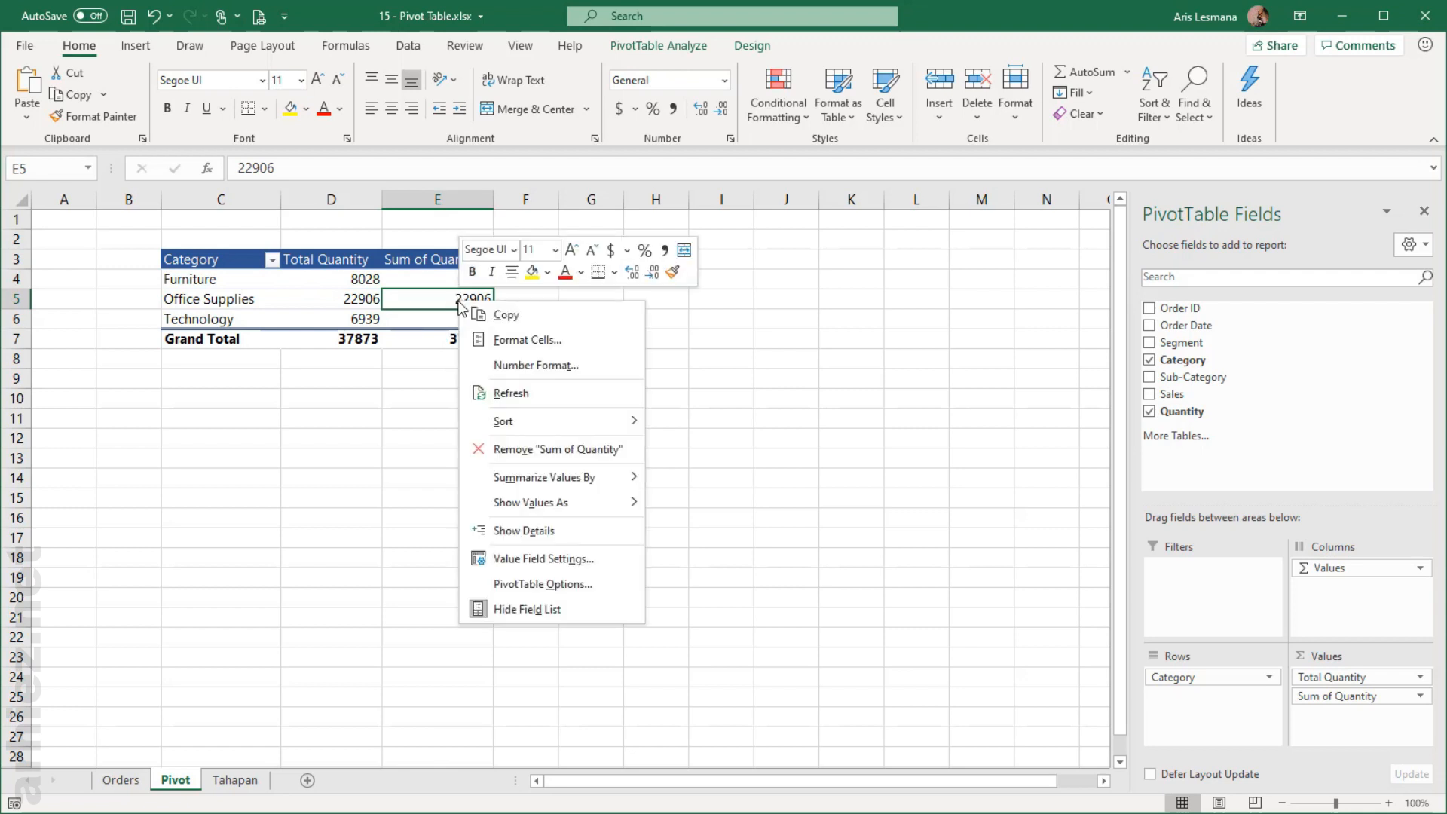
pyautogui.click(584, 561)
pyautogui.moveTo(589, 418); pyautogui.dragTo(686, 246)
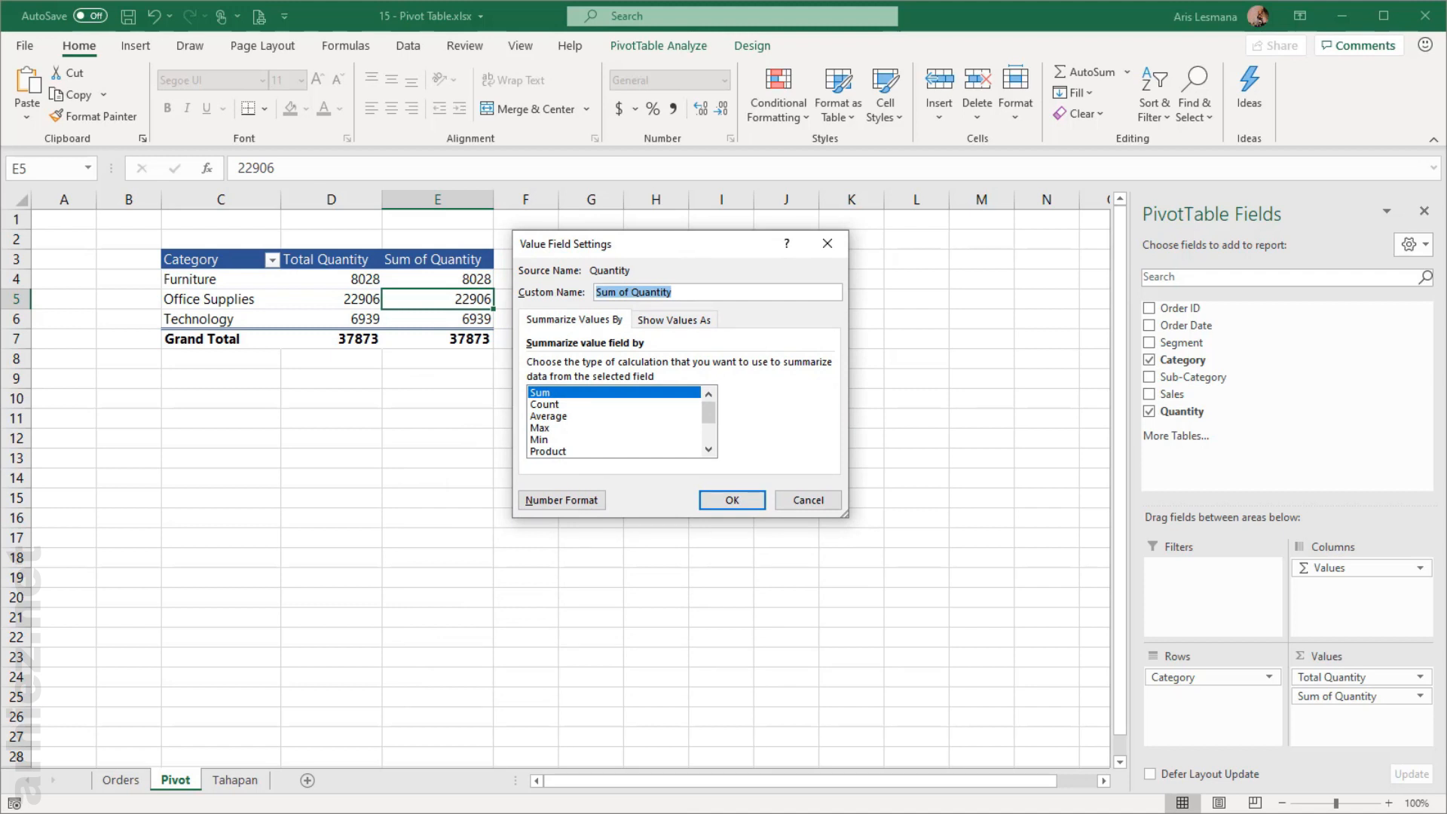
pyautogui.click(559, 419)
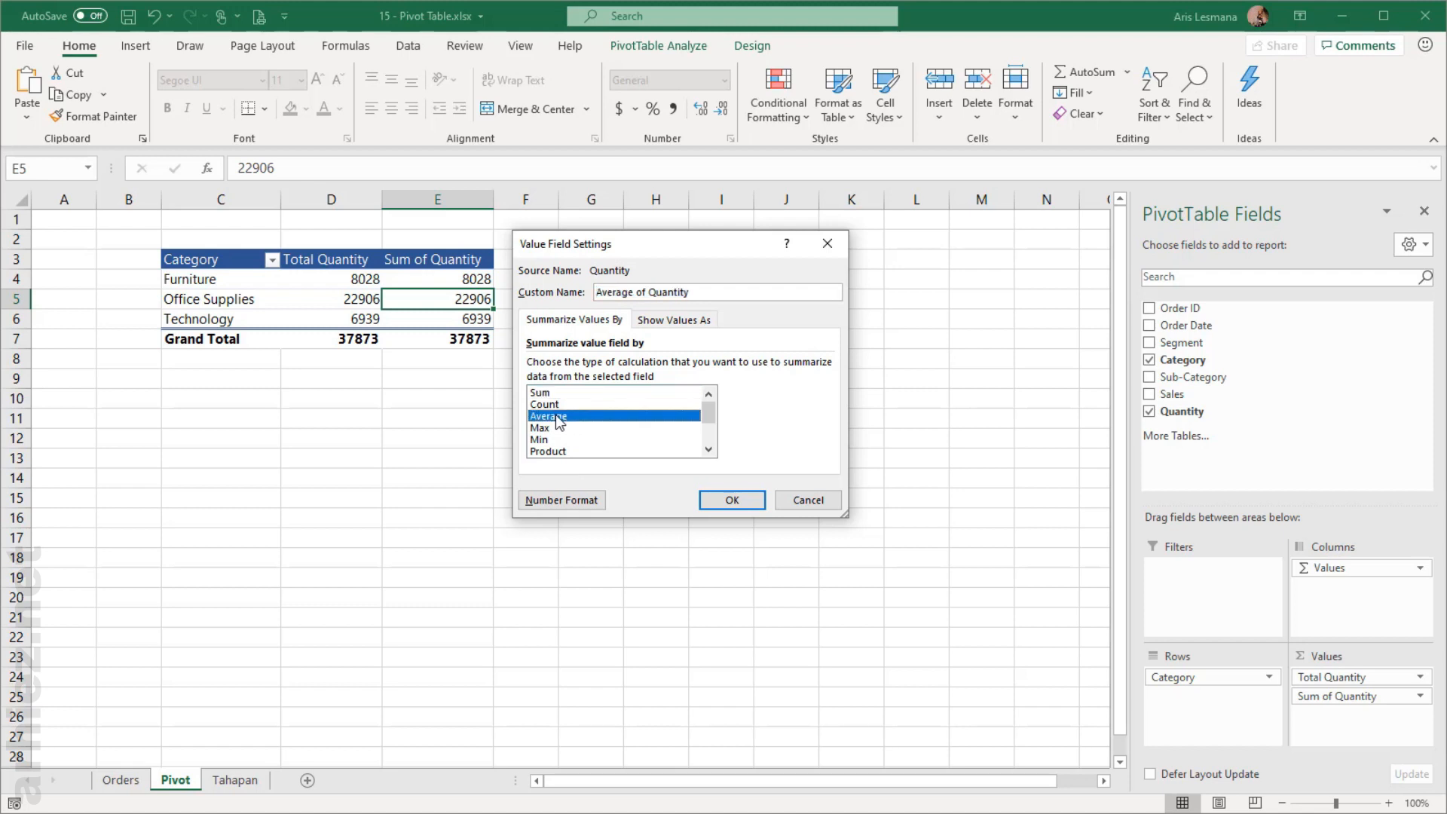
pyautogui.click(732, 500)
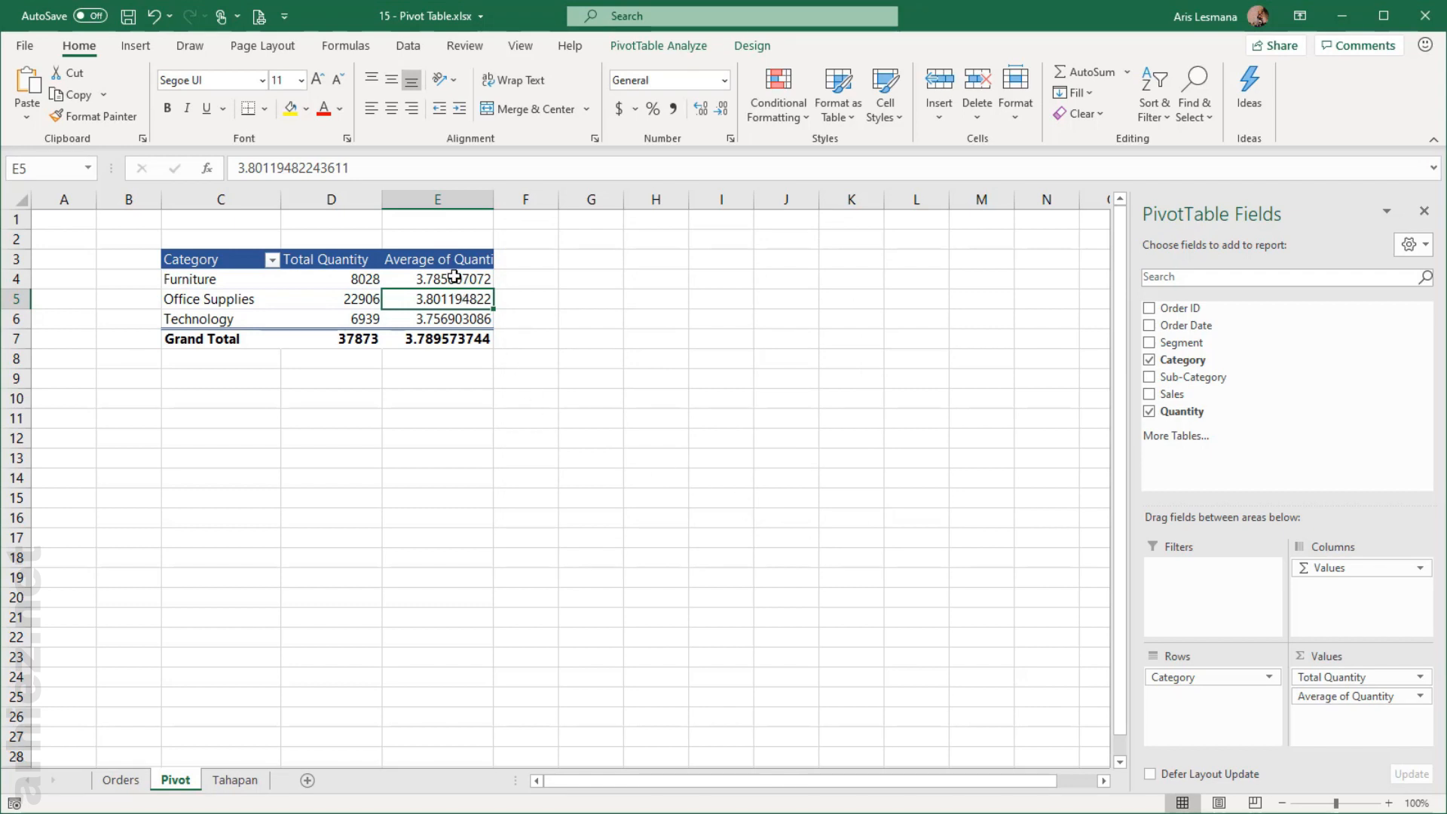
# Step: Widen column E and rename the averaged quantity header in E3 as Average Quantity
pyautogui.moveTo(496, 202); pyautogui.dragTo(533, 201)
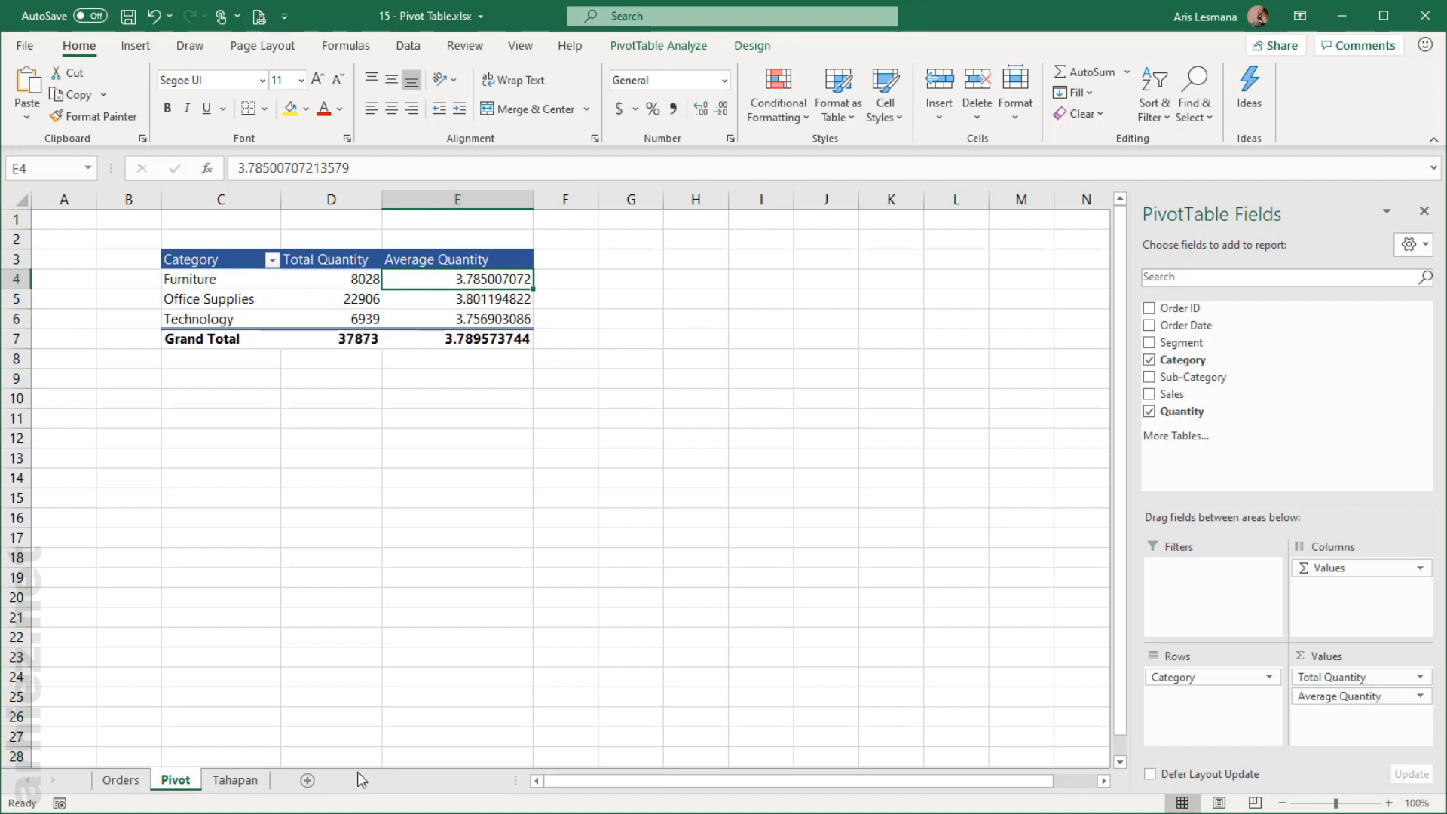
pyautogui.moveTo(436, 319)
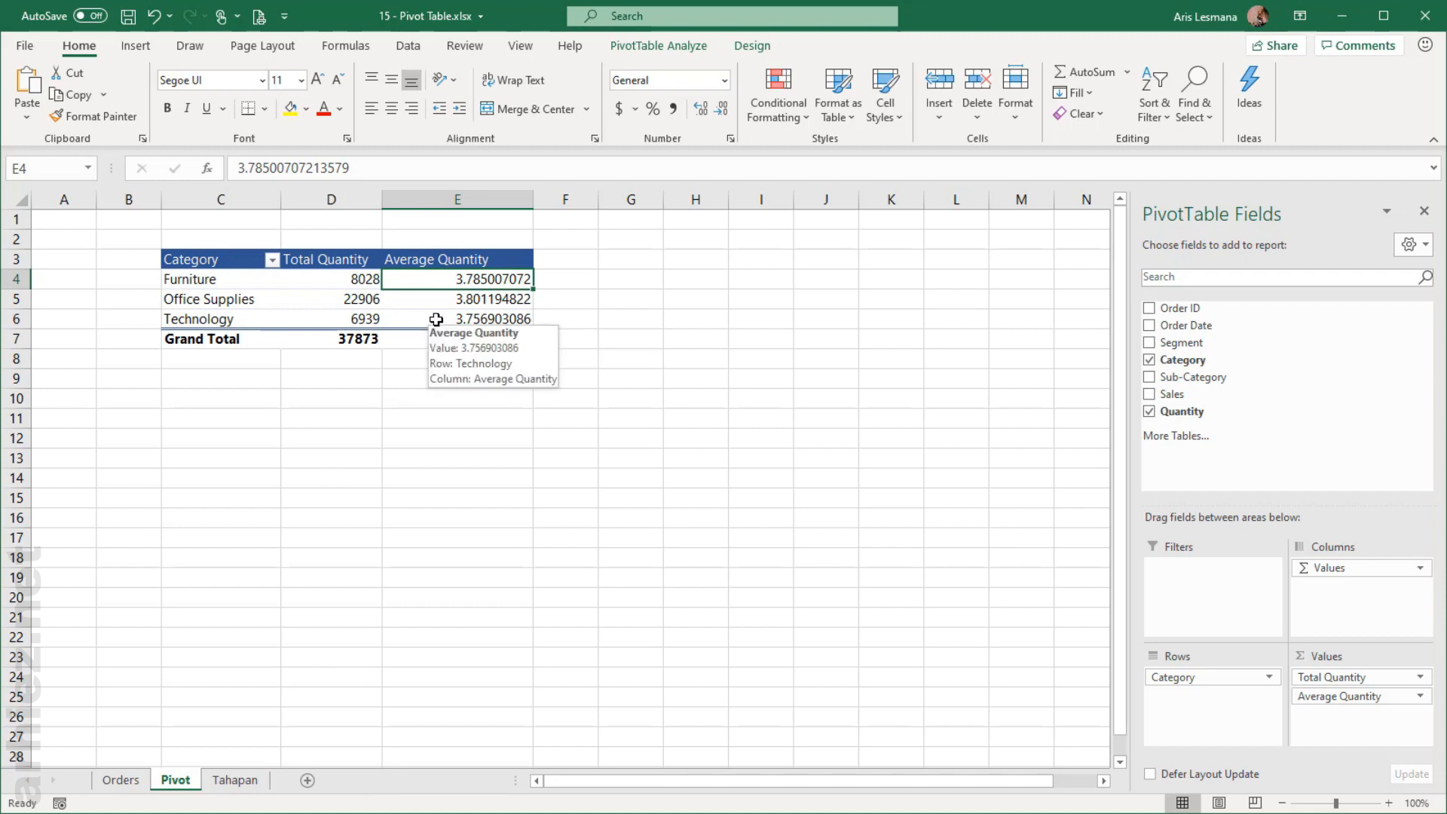
pyautogui.click(326, 301)
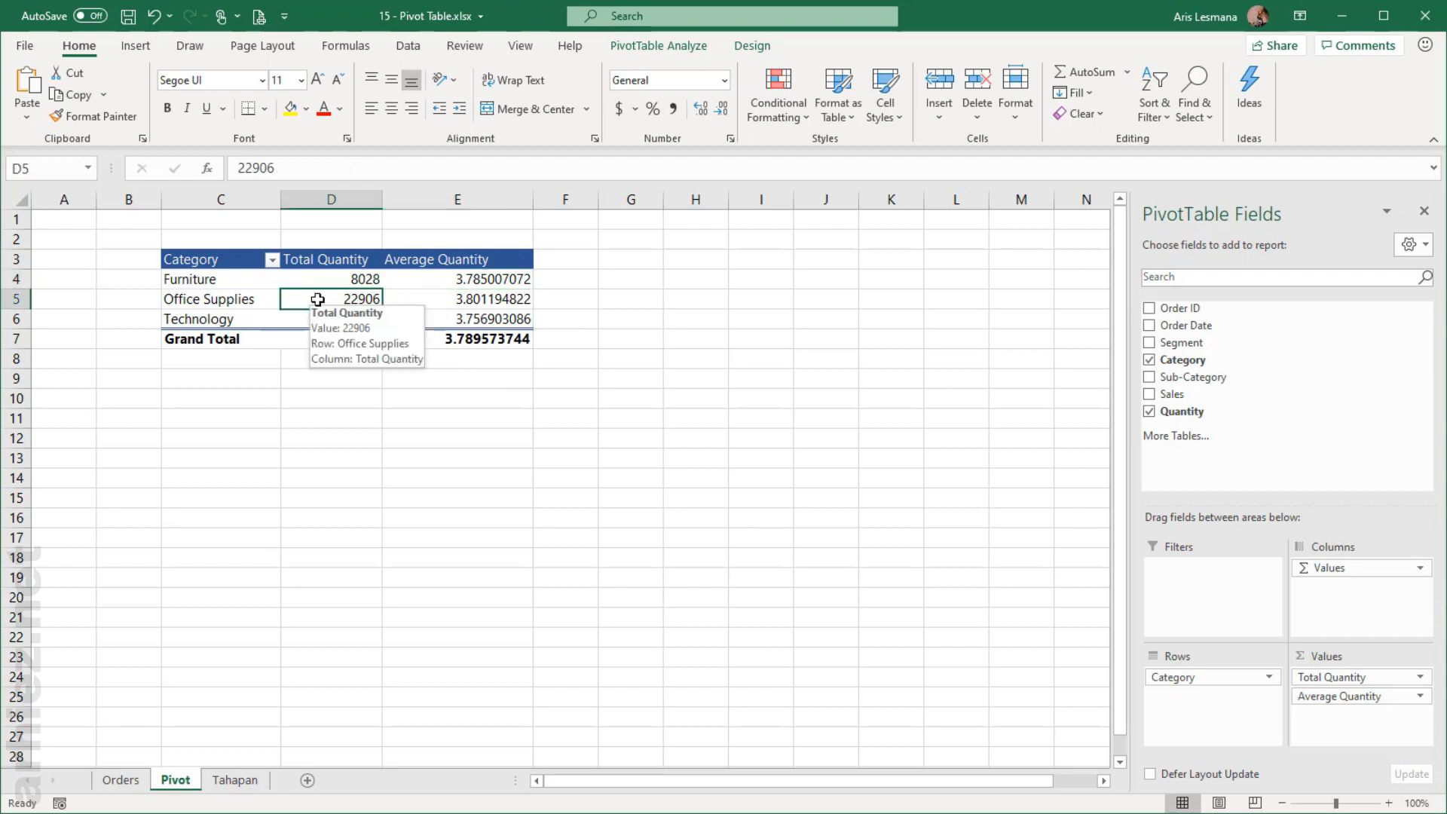
# Step: Format the Total Quantity value field as Number with 0 decimal places and the 1000 separator
pyautogui.rightClick(318, 299)
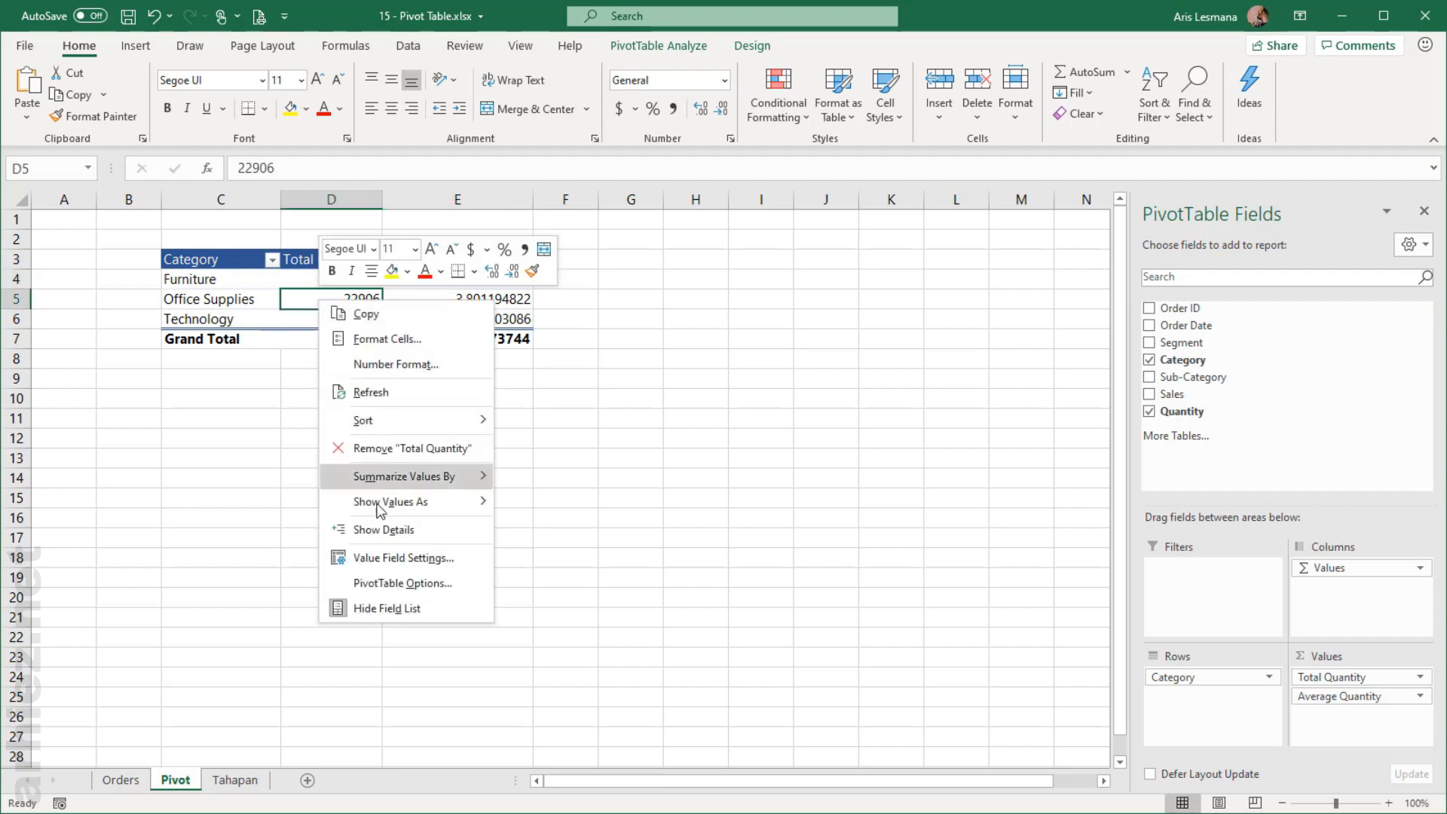
pyautogui.click(397, 559)
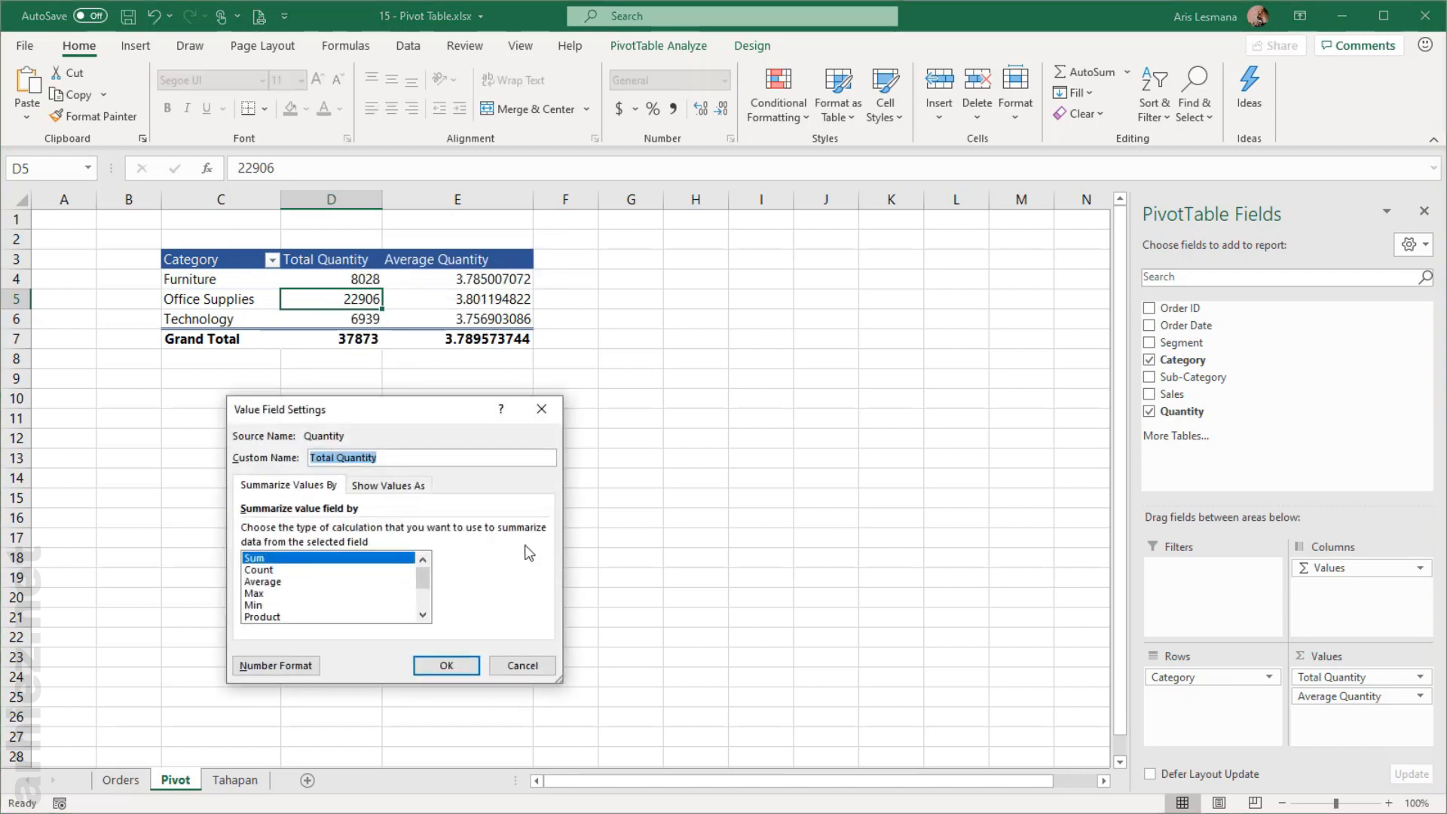
pyautogui.click(301, 666)
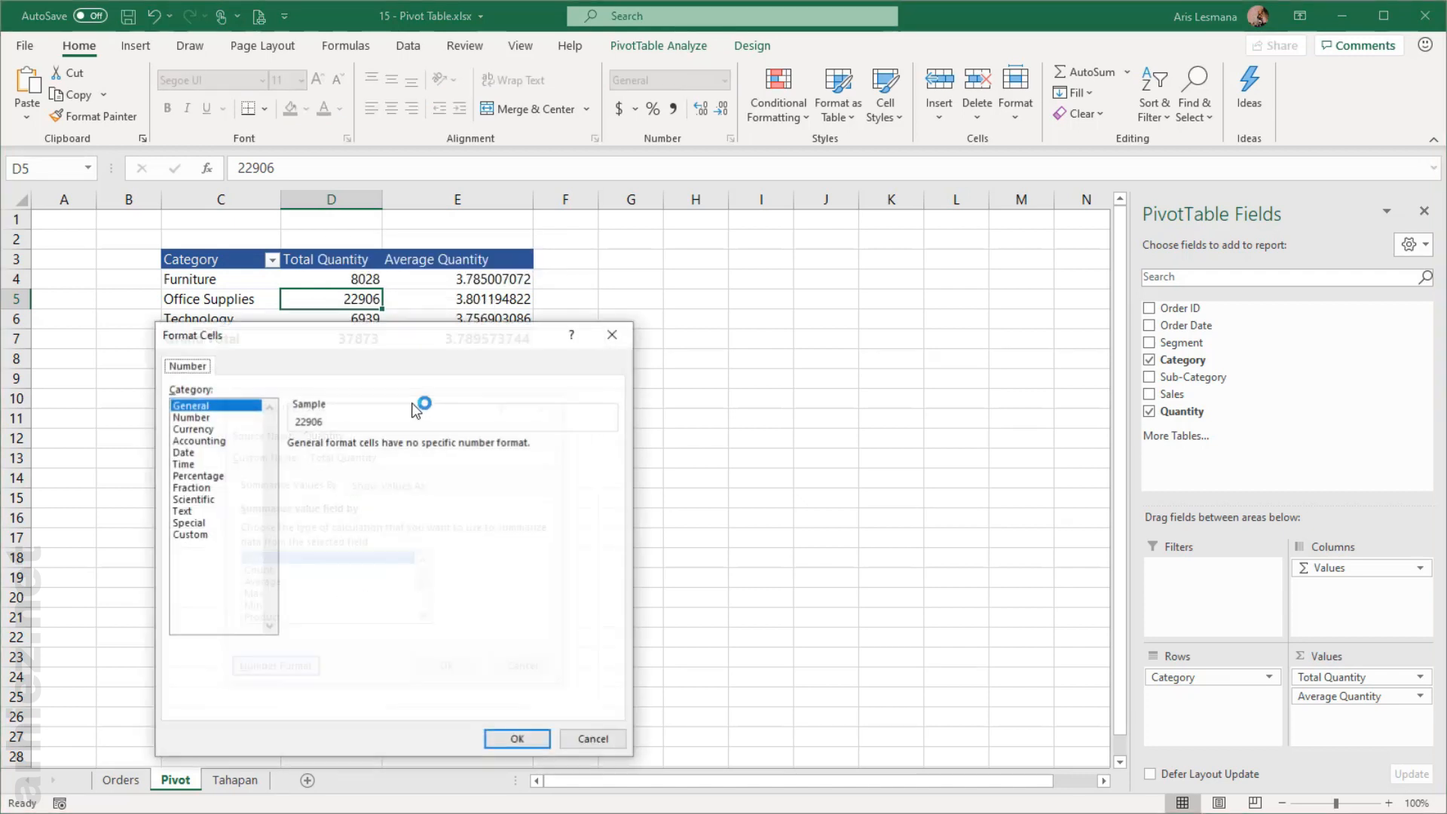
pyautogui.moveTo(419, 339); pyautogui.dragTo(733, 263)
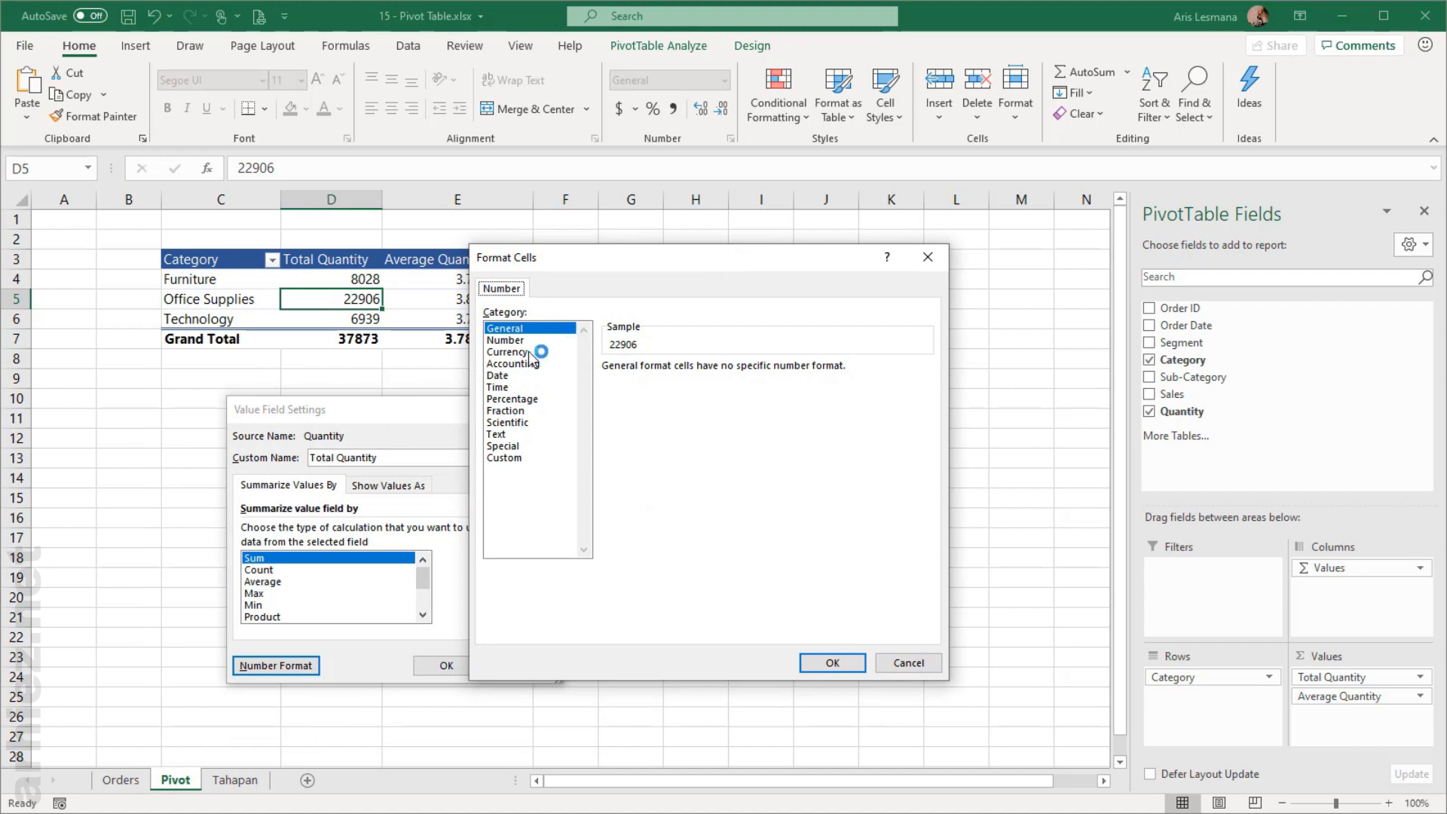
pyautogui.click(506, 340)
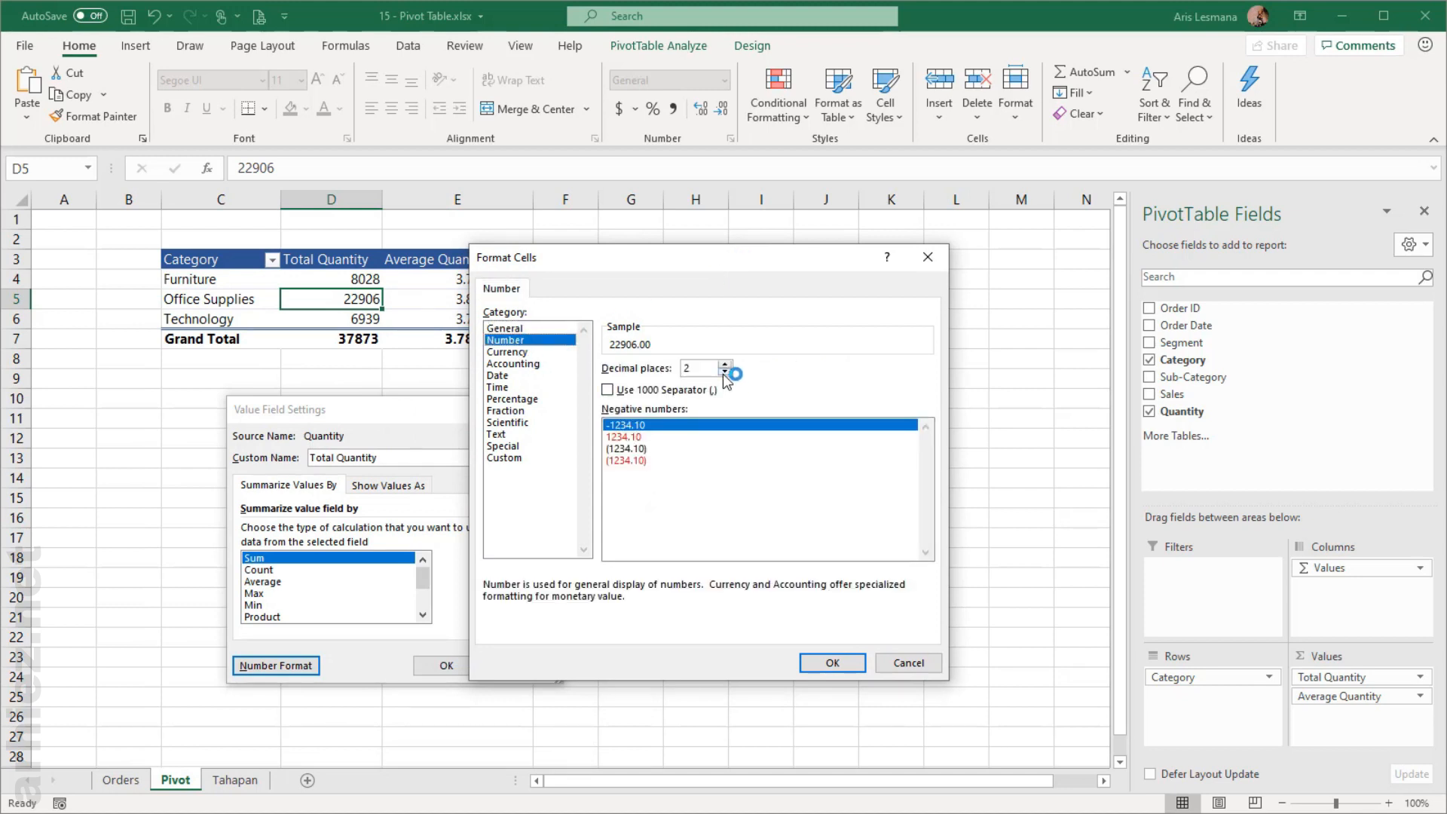
pyautogui.click(724, 373)
pyautogui.click(723, 373)
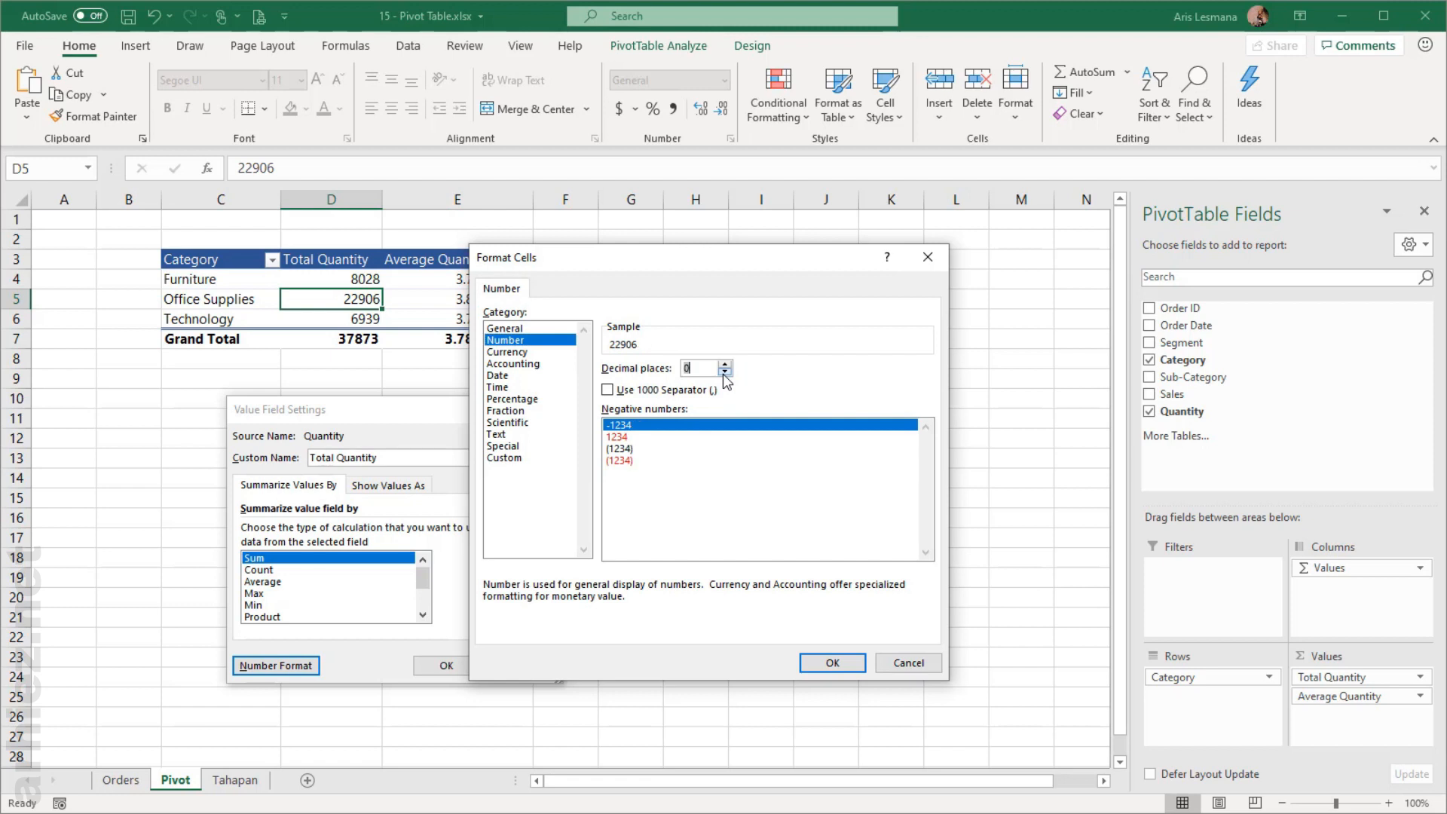
pyautogui.click(685, 391)
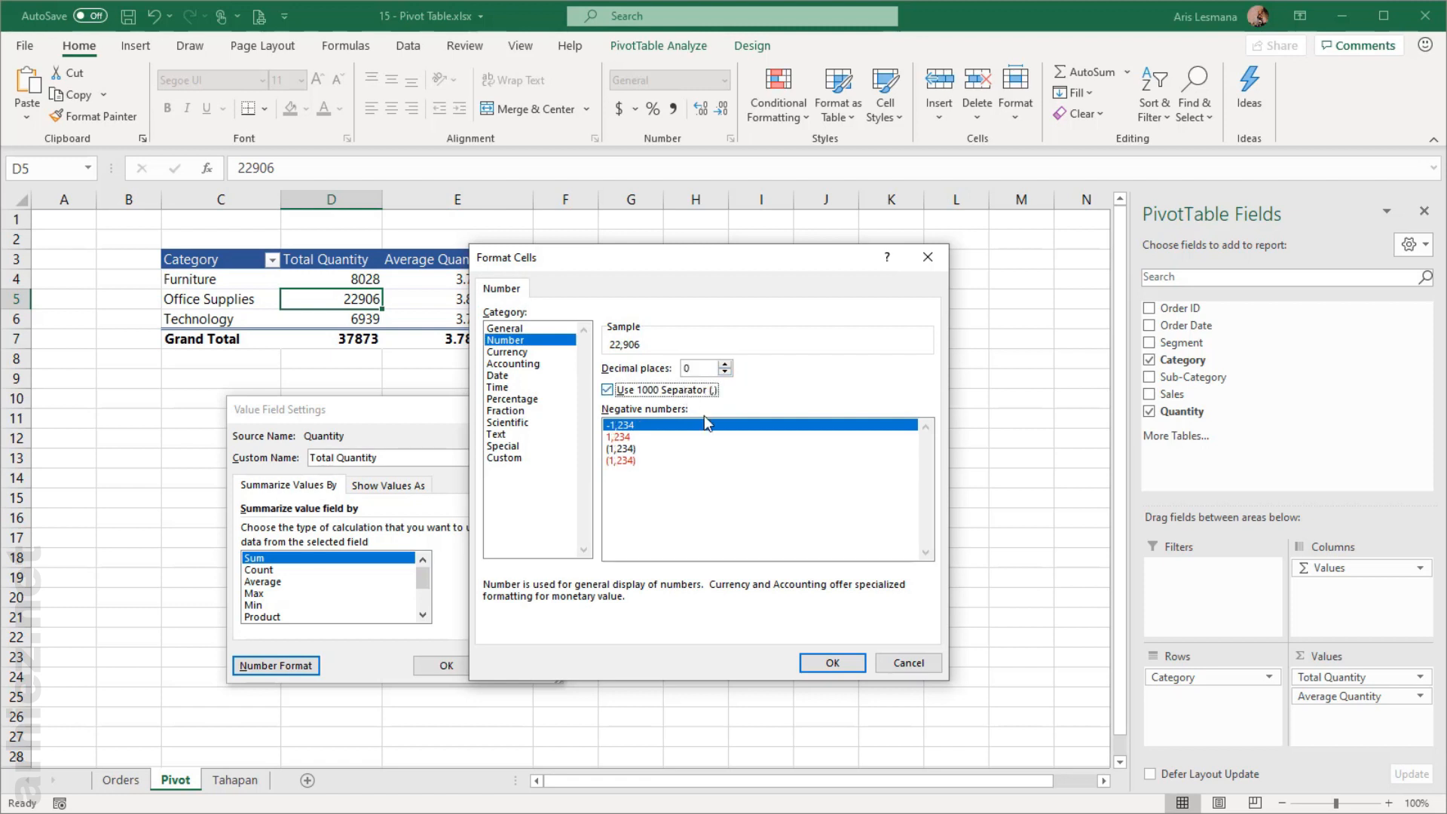
pyautogui.click(832, 663)
pyautogui.click(446, 666)
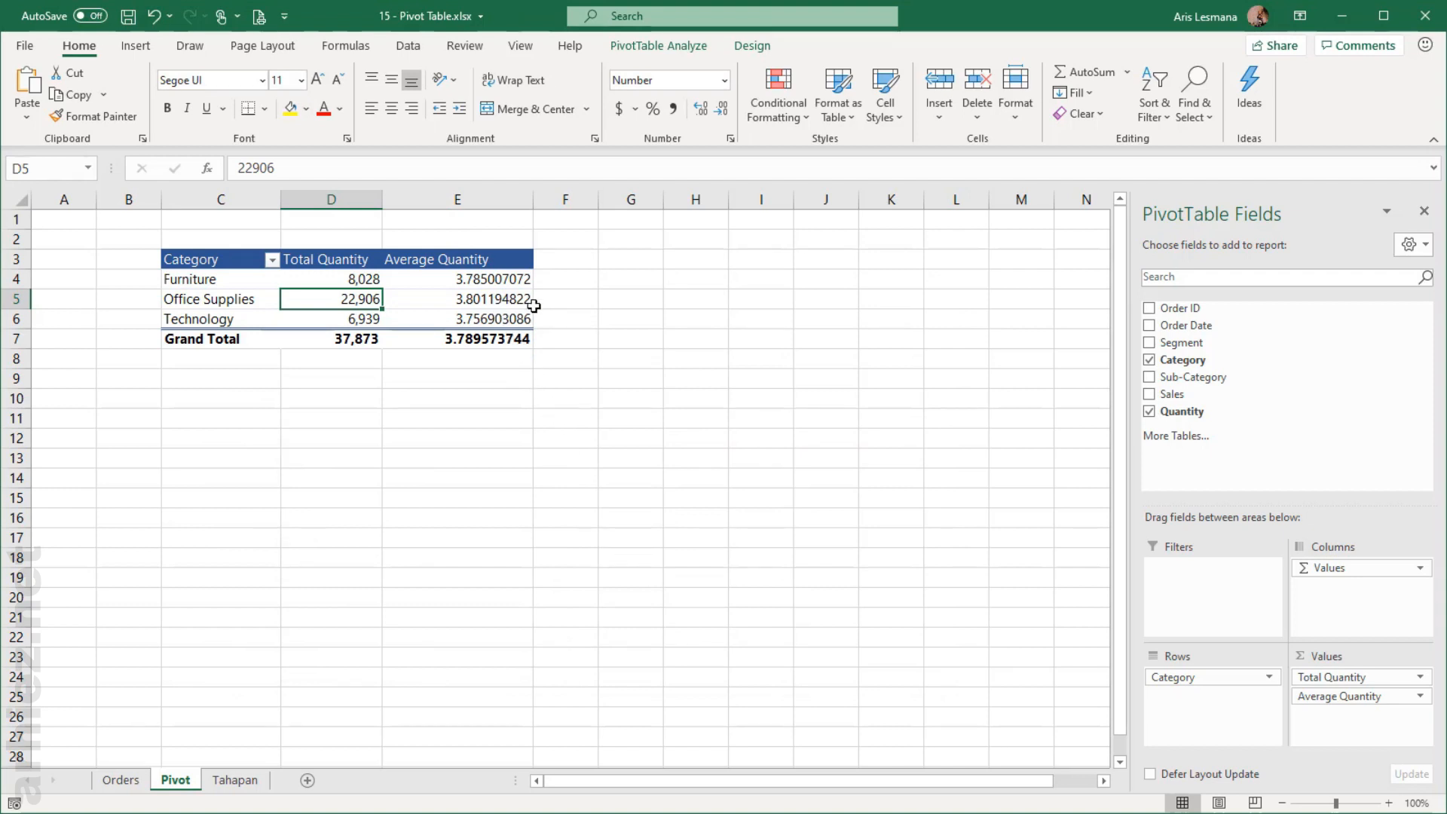
# Step: Format the Average Quantity value field as Number with 2 decimal places and the 1000 separator
pyautogui.click(480, 299)
pyautogui.rightClick(480, 299)
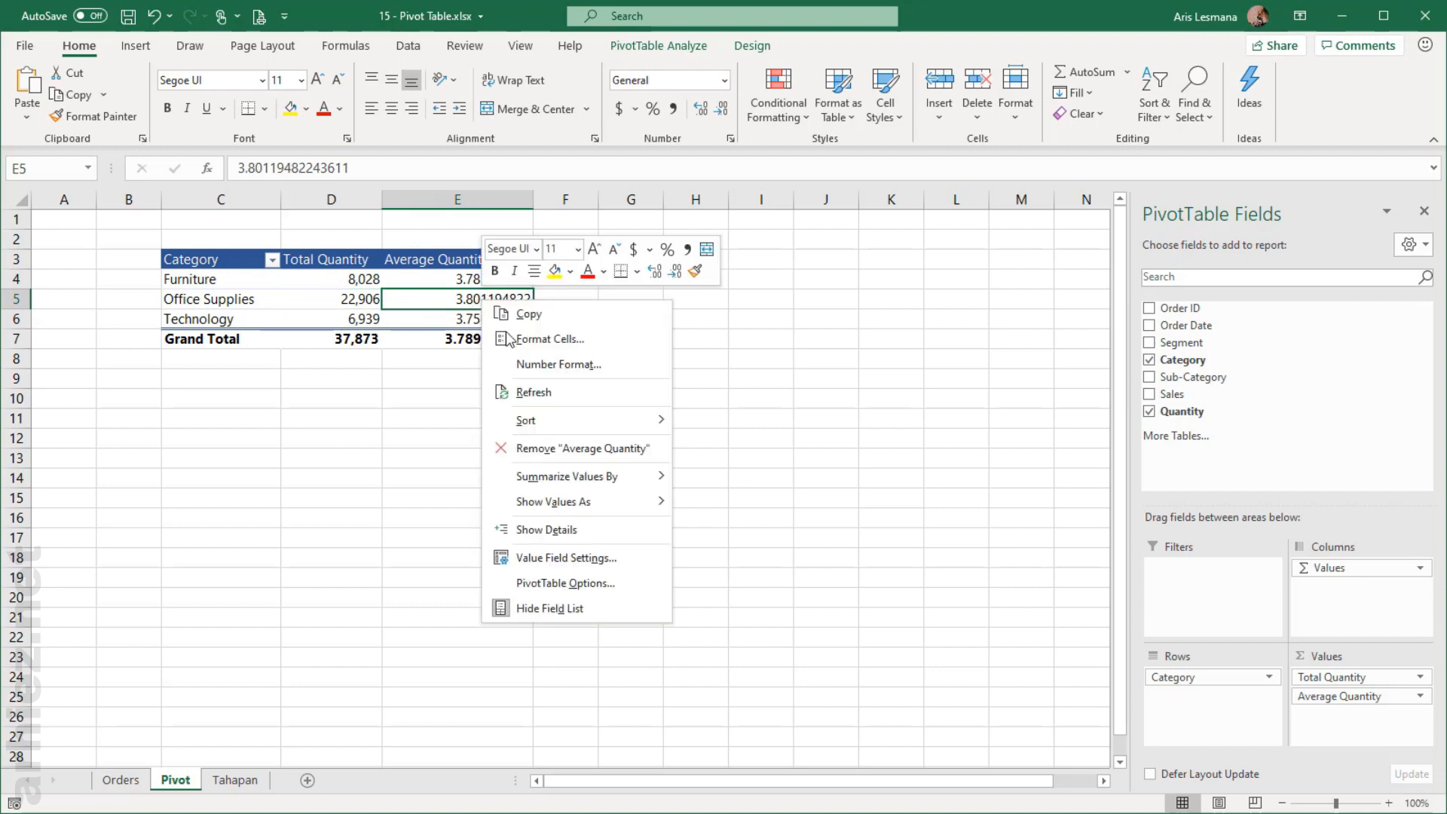
pyautogui.click(560, 558)
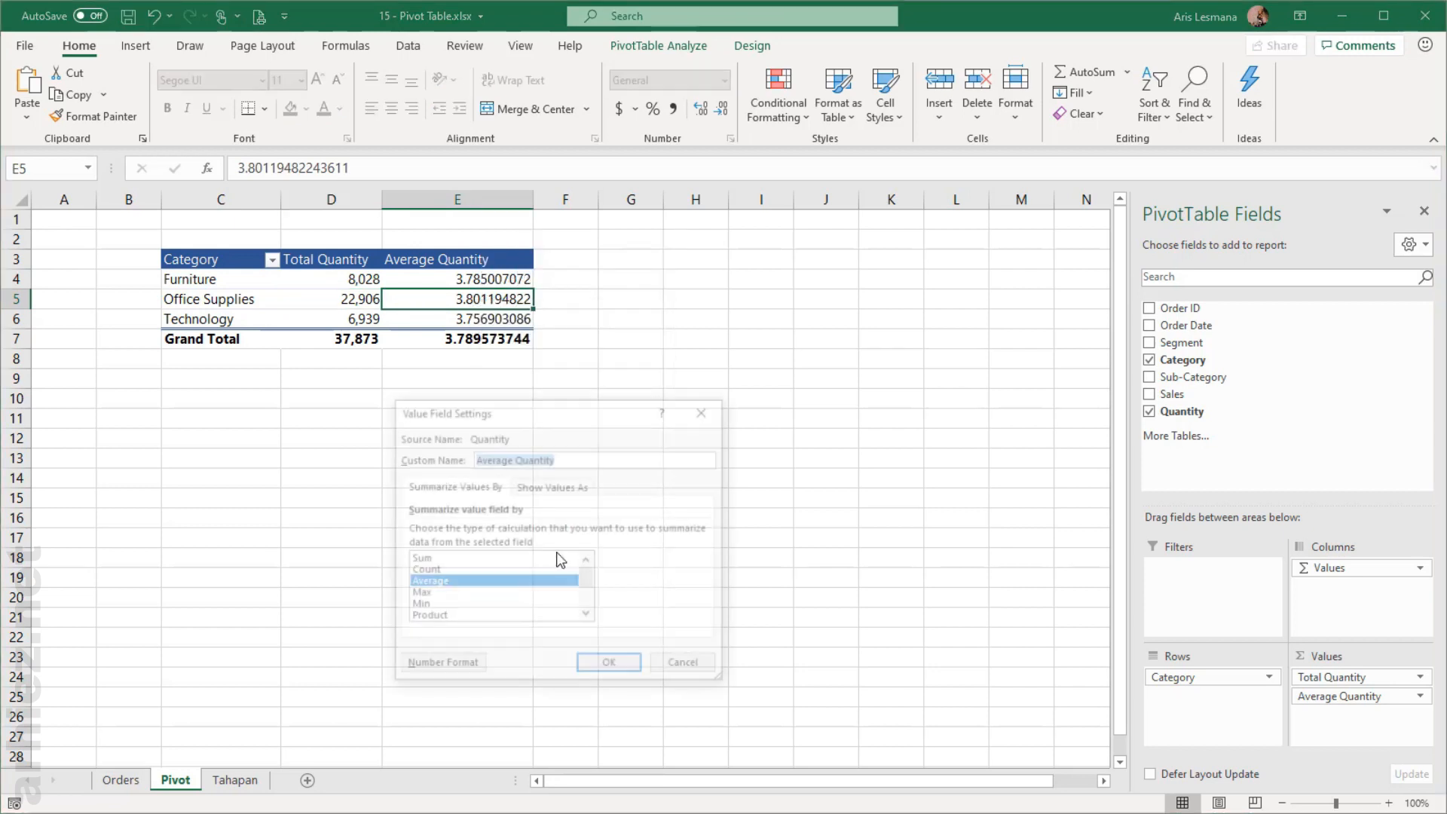
pyautogui.click(467, 667)
pyautogui.moveTo(530, 339); pyautogui.dragTo(538, 266)
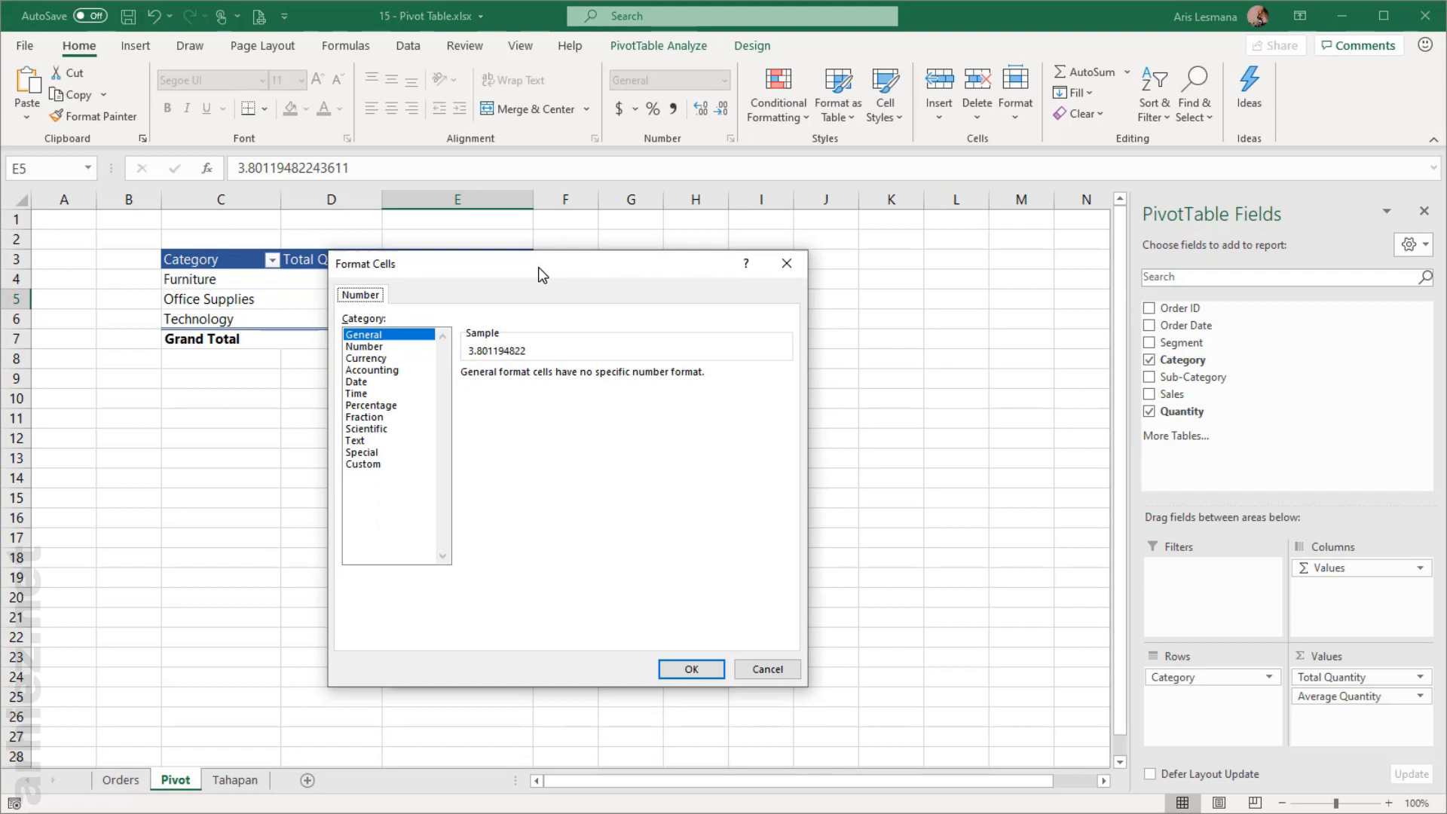
pyautogui.click(364, 347)
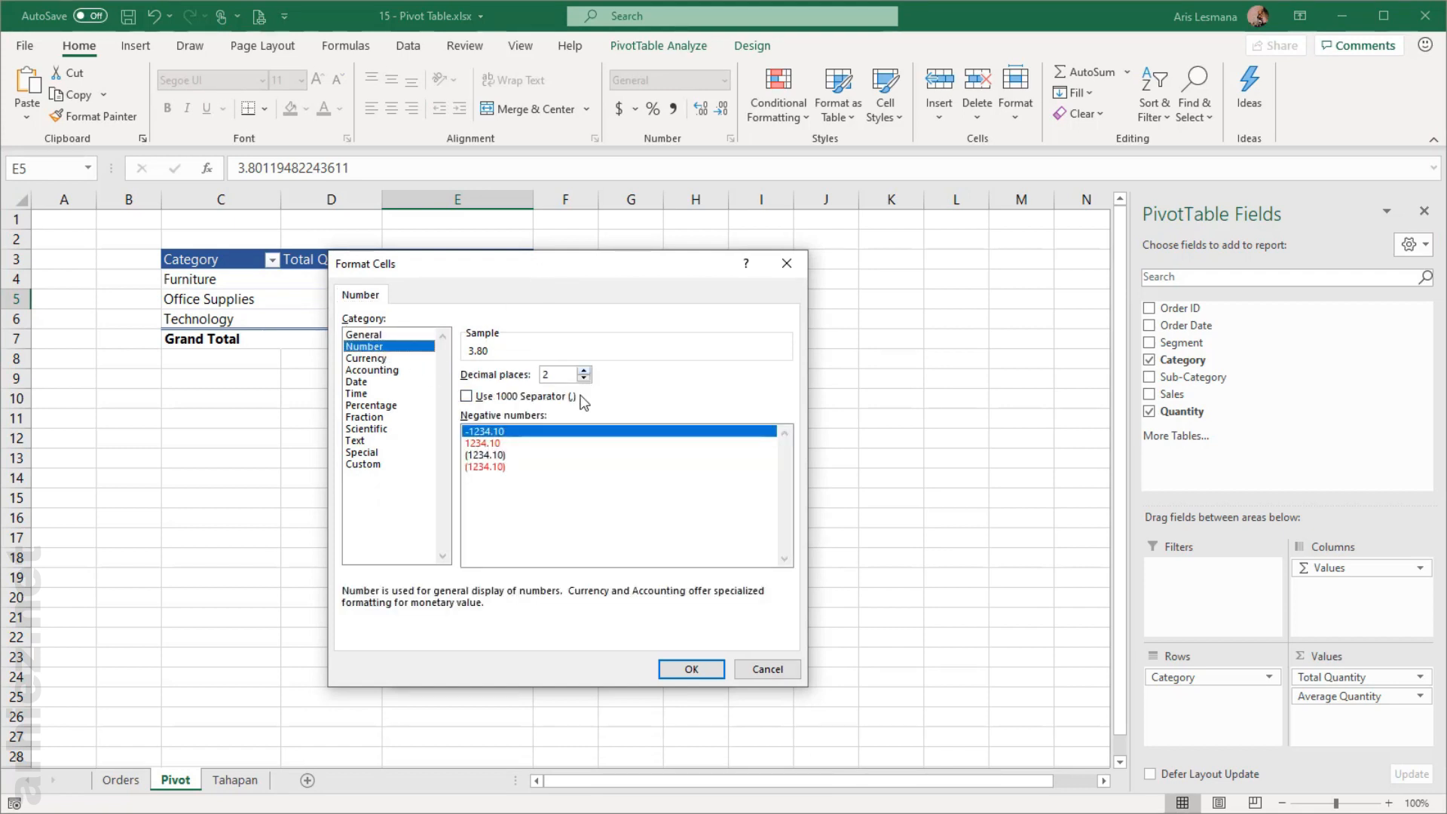
pyautogui.click(467, 396)
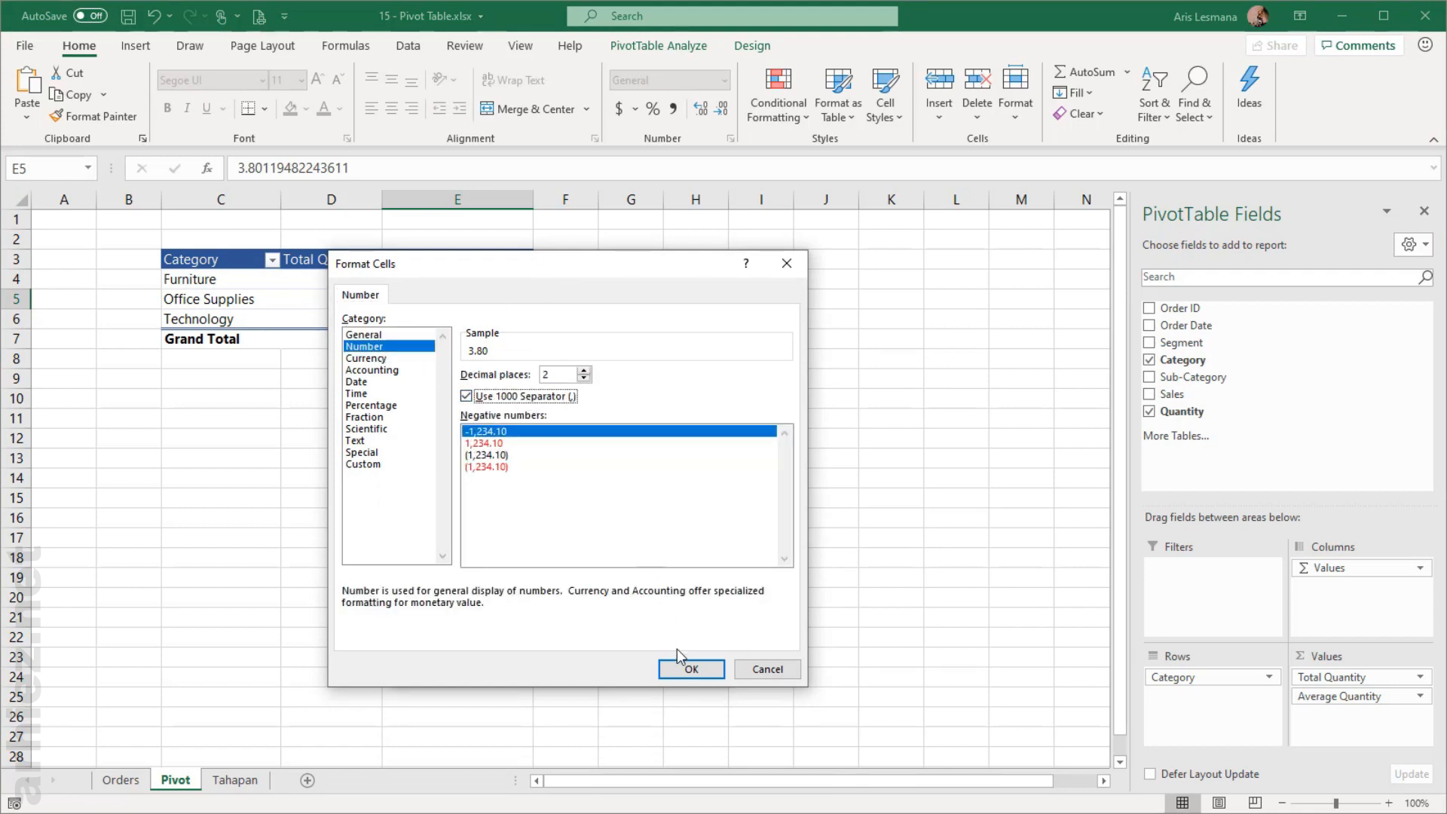
pyautogui.click(690, 669)
pyautogui.click(610, 666)
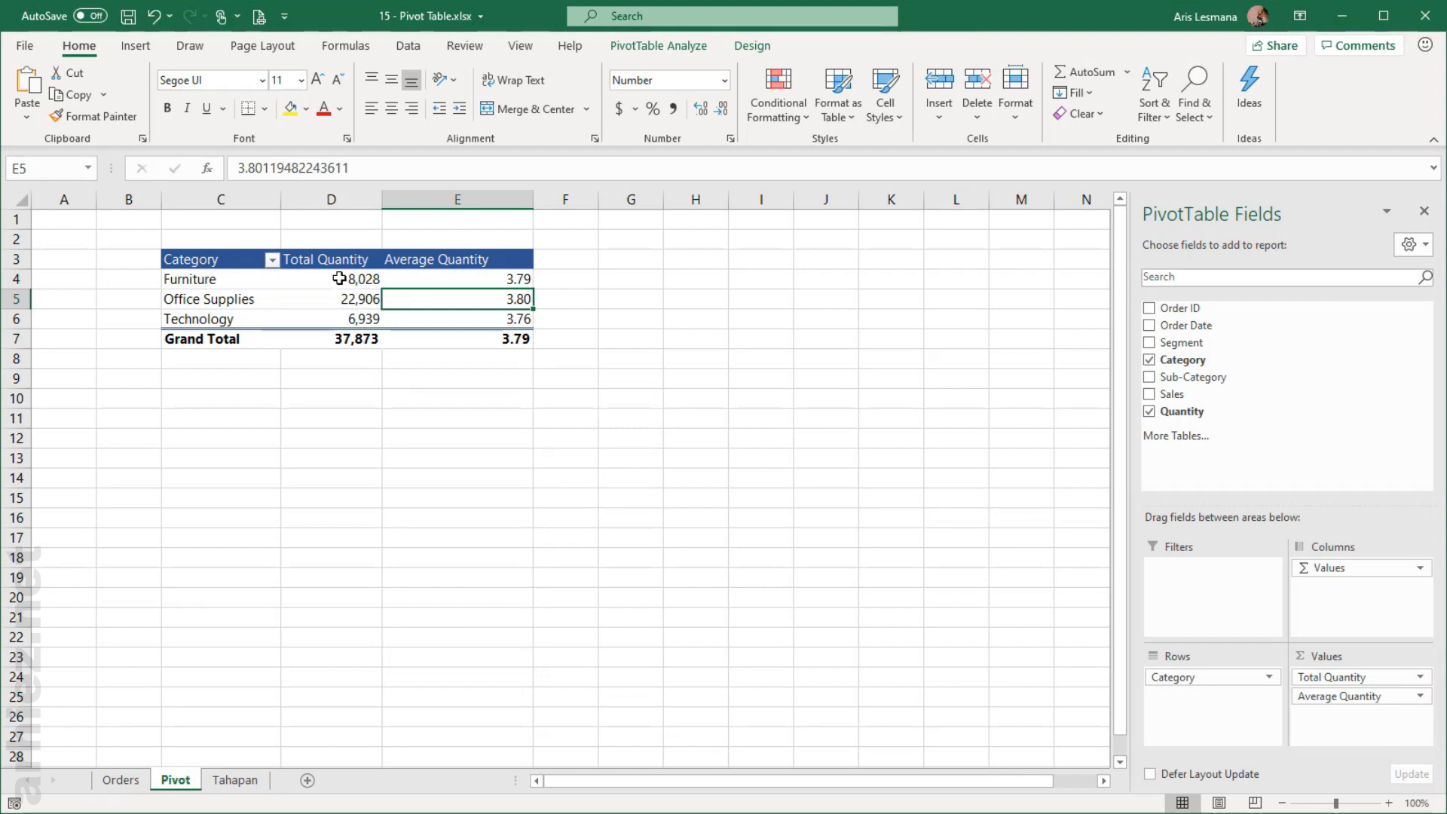
pyautogui.moveTo(339, 279); pyautogui.dragTo(342, 315)
pyautogui.moveTo(437, 280); pyautogui.dragTo(444, 321)
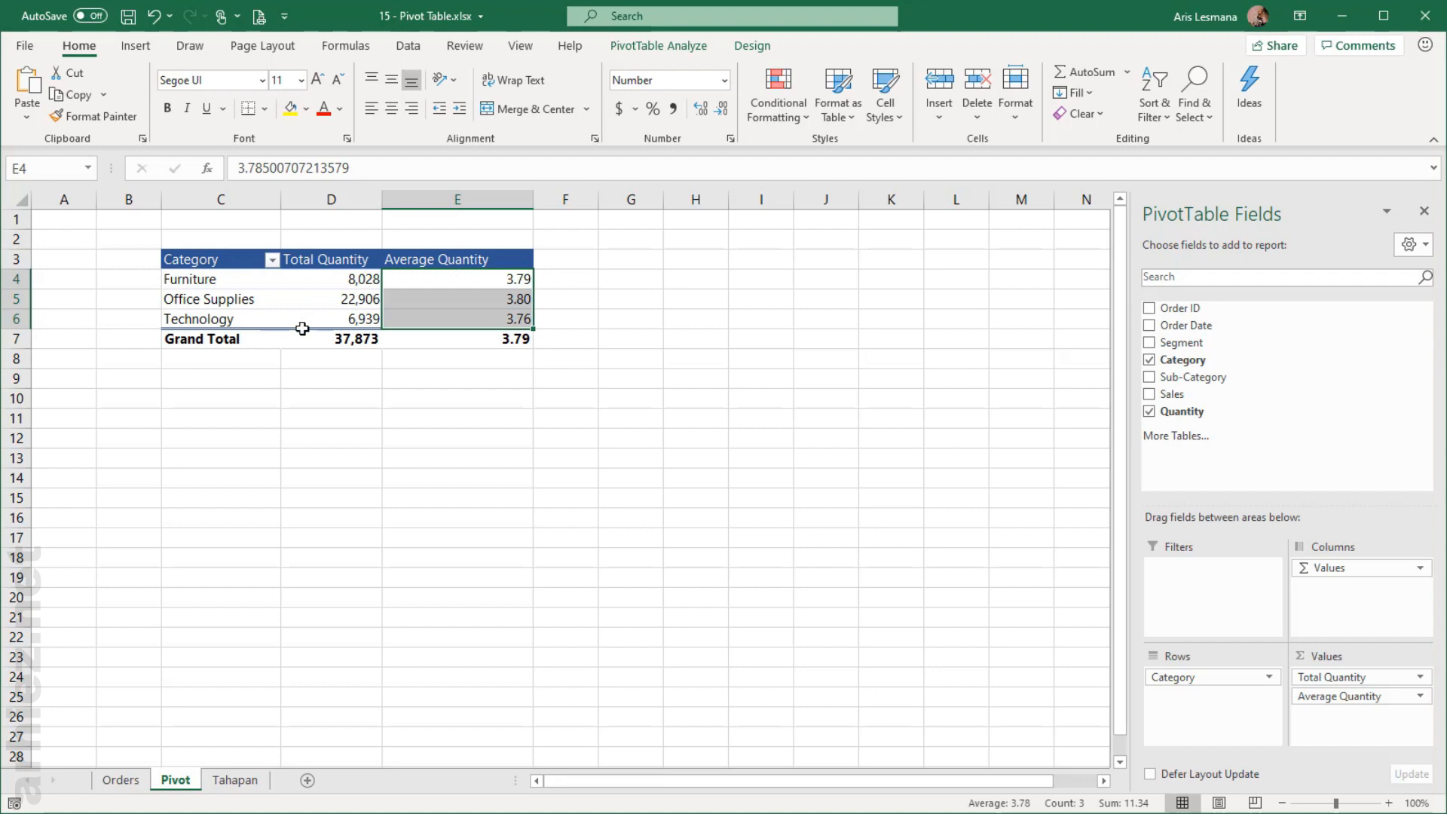
pyautogui.click(300, 303)
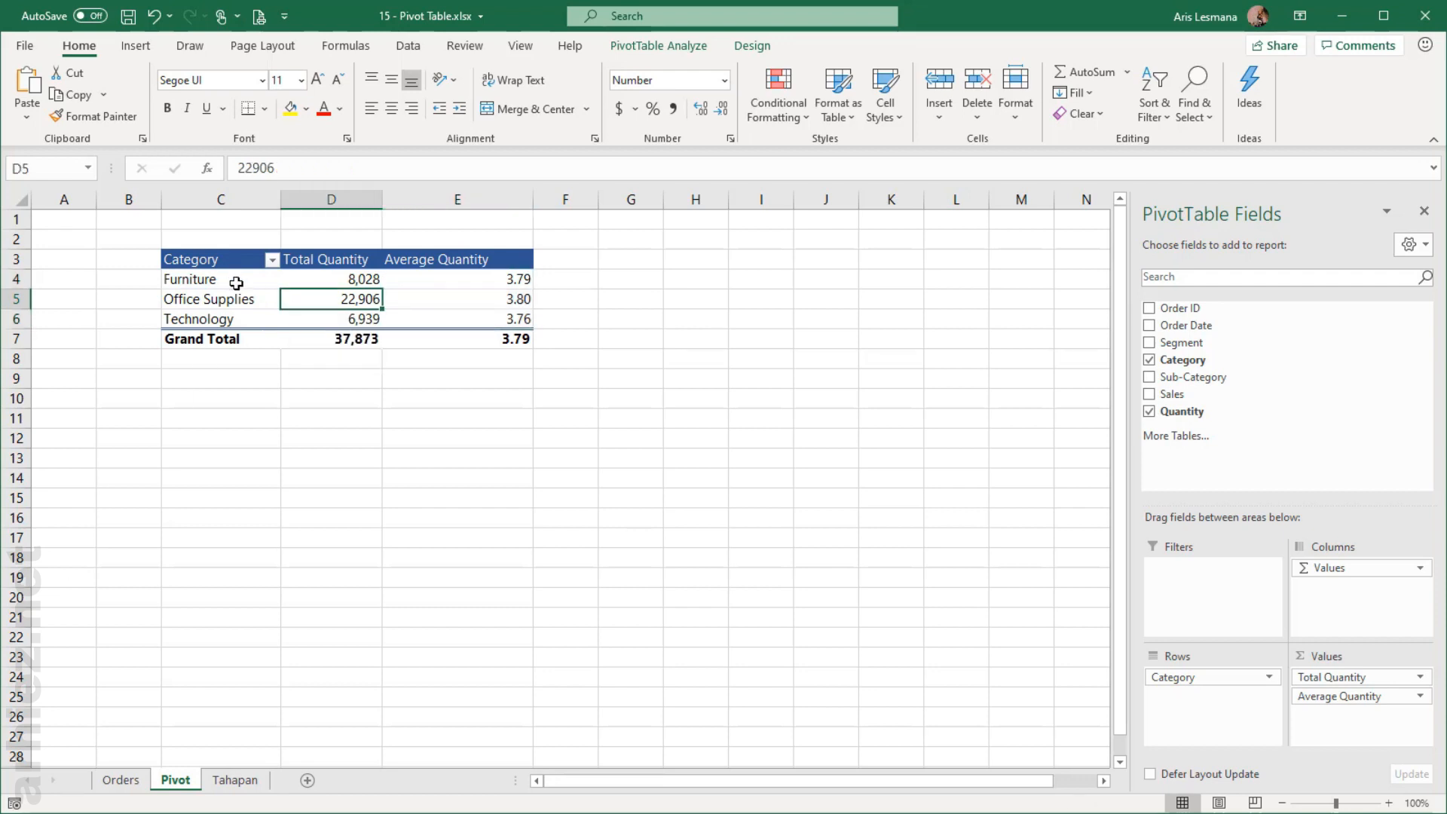
pyautogui.moveTo(235, 283); pyautogui.dragTo(234, 321)
pyautogui.click(617, 335)
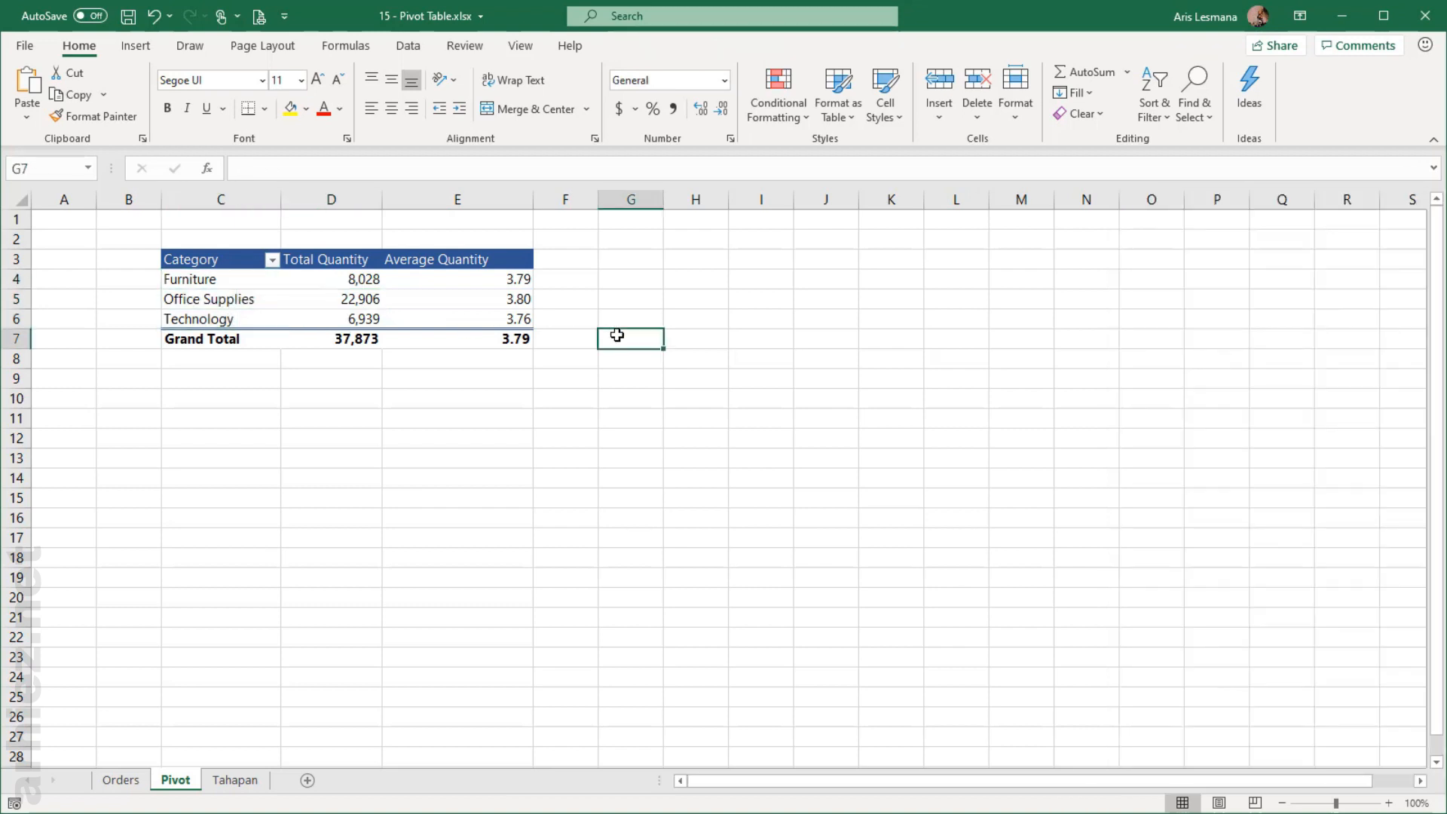
# Step: Try Sub-Category as a second row field beneath Category, and remove it from the pivot table again
pyautogui.moveTo(450, 300)
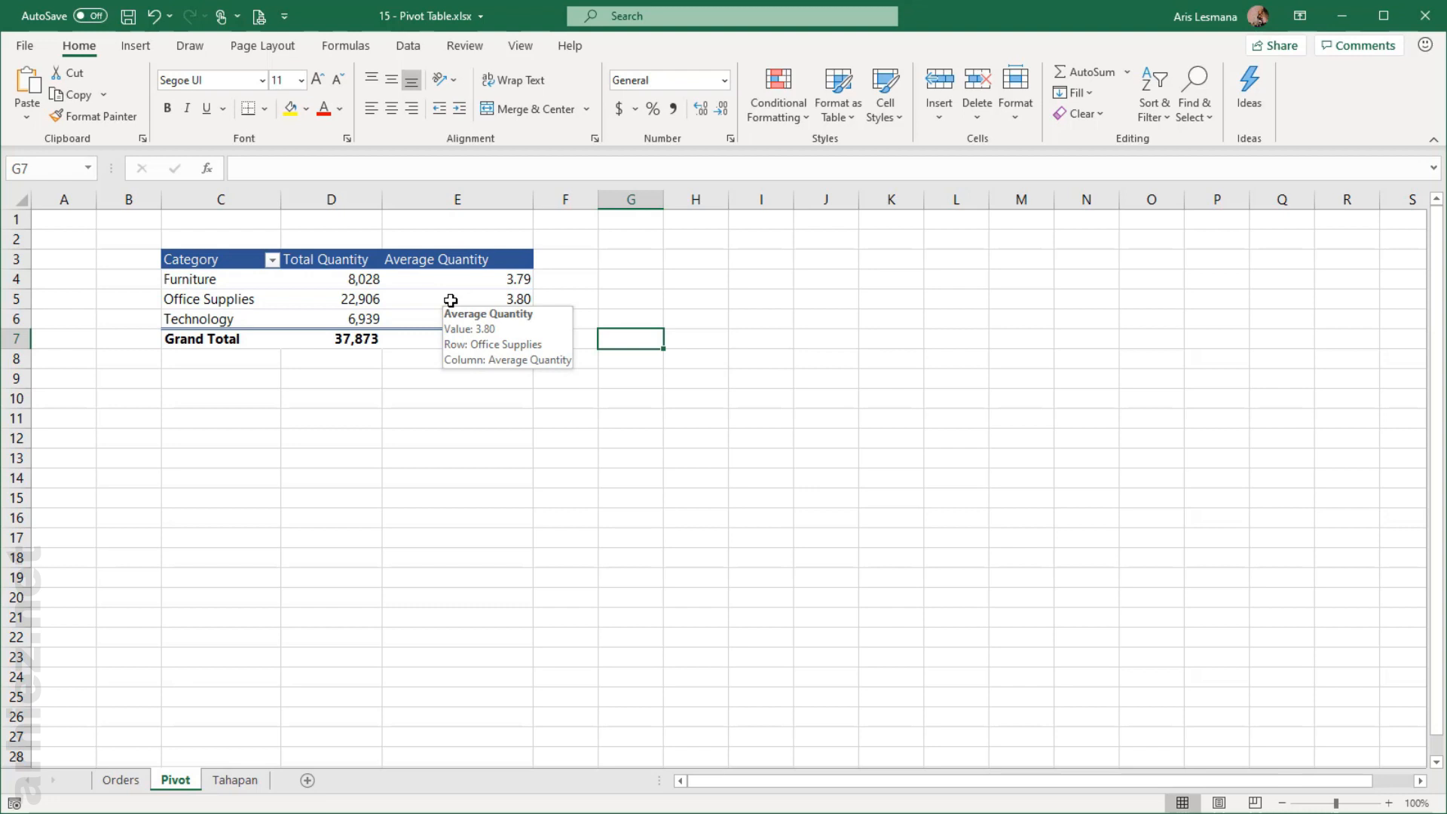
pyautogui.click(450, 300)
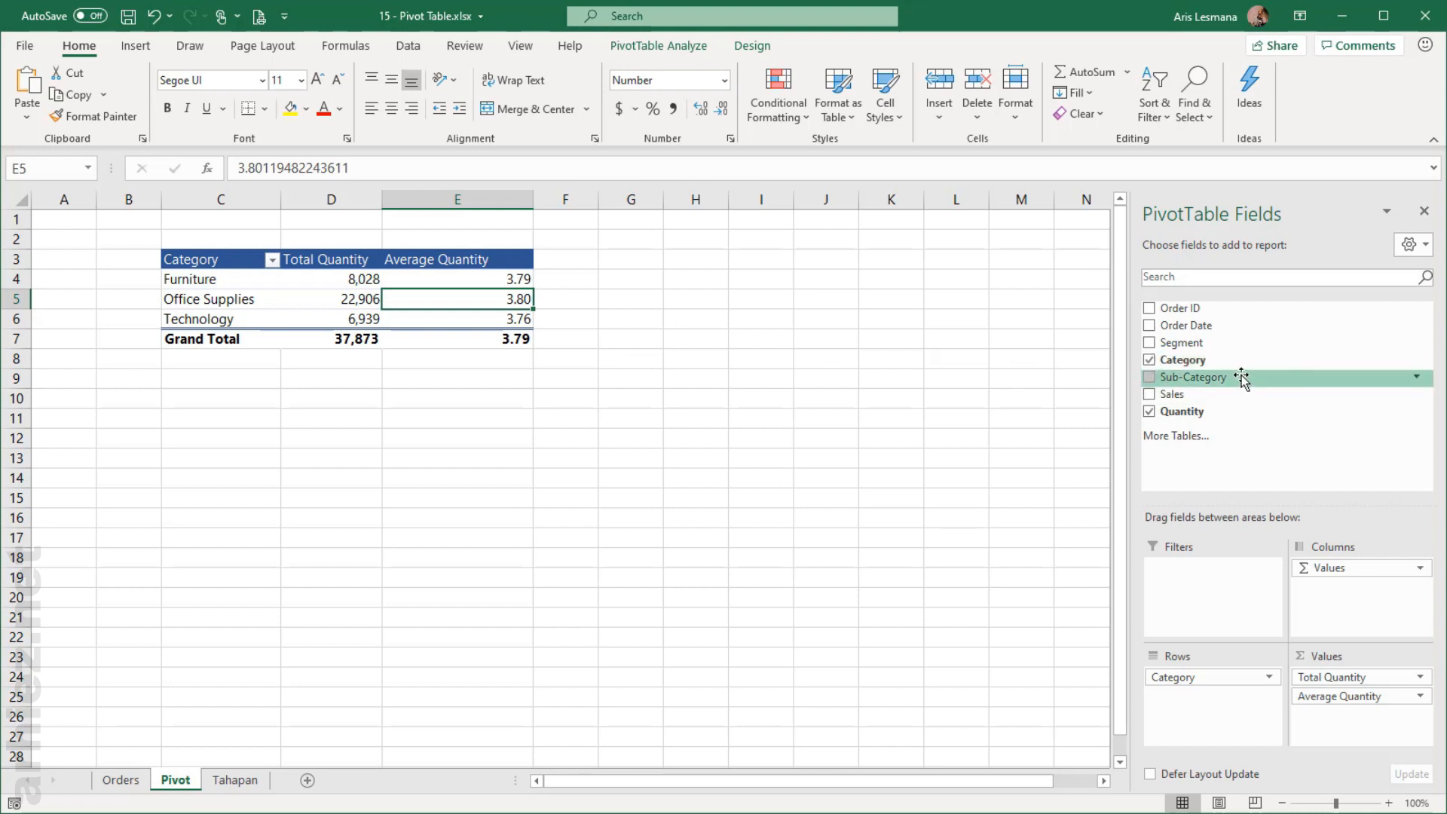
pyautogui.moveTo(1241, 379); pyautogui.dragTo(1215, 714)
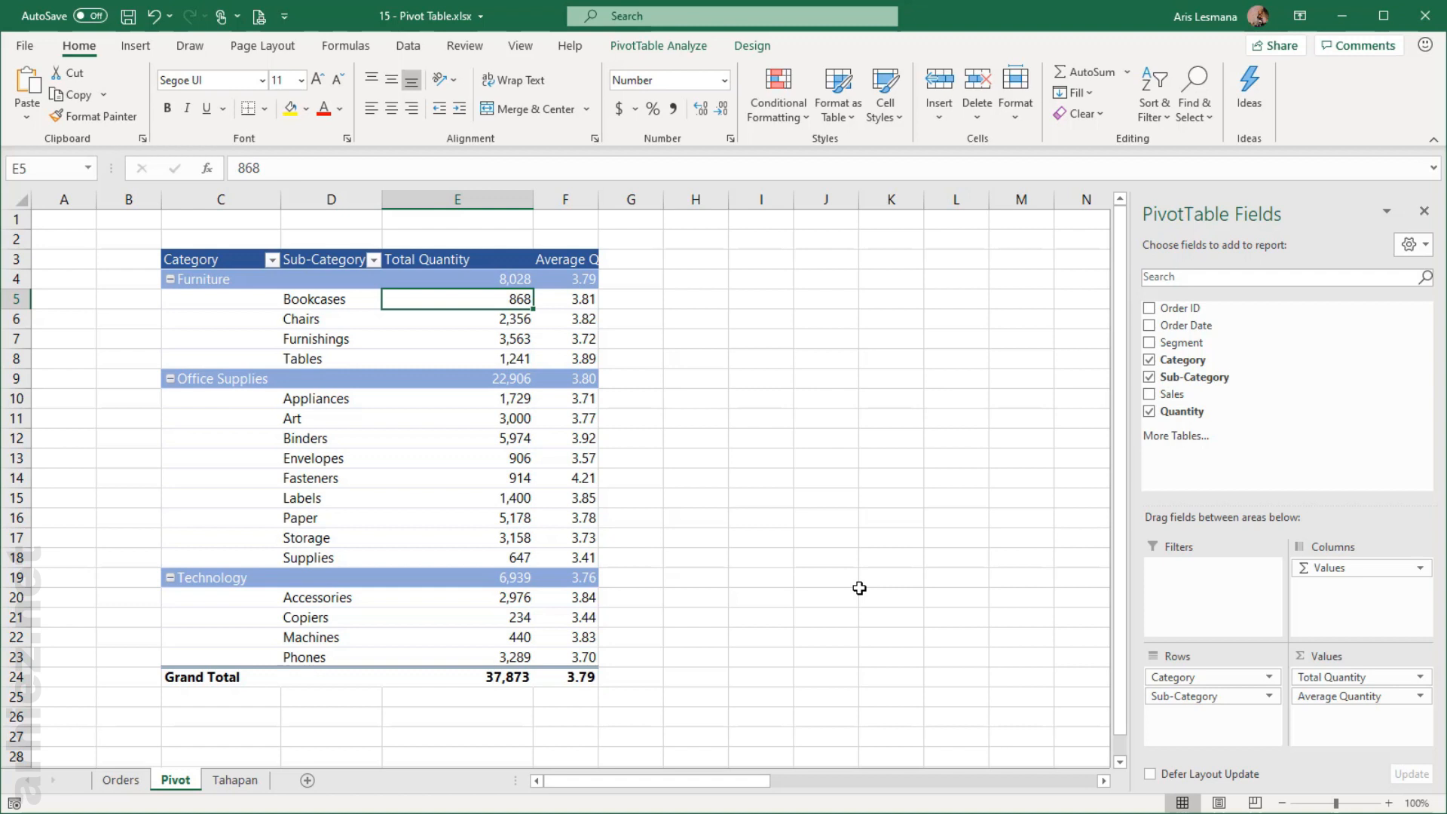
pyautogui.moveTo(1192, 696); pyautogui.dragTo(1187, 410)
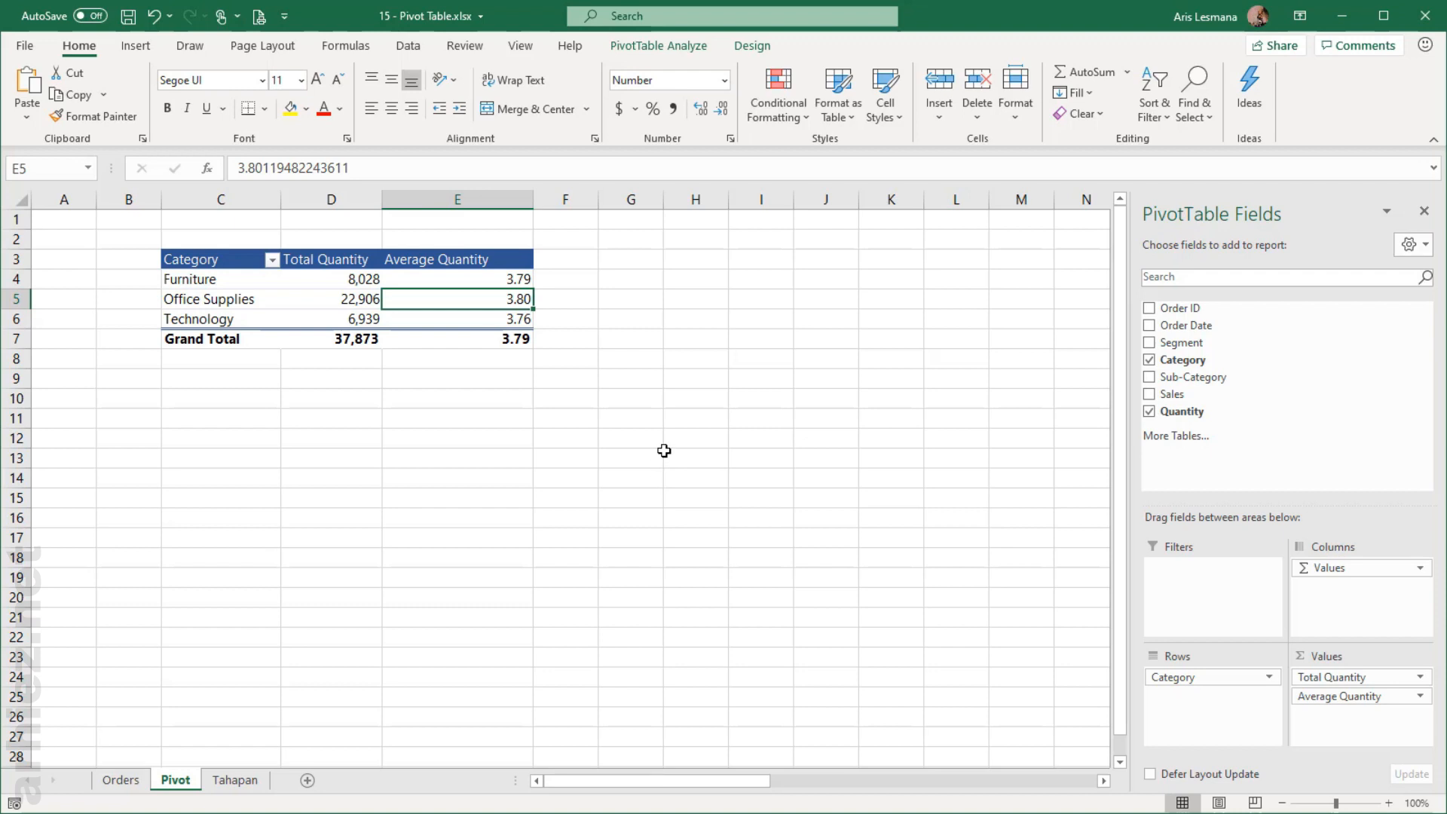
# Step: Create a second pivot table from the Torders table on the Orders sheet, placed at cell G3 of the existing Pivot sheet
pyautogui.click(120, 780)
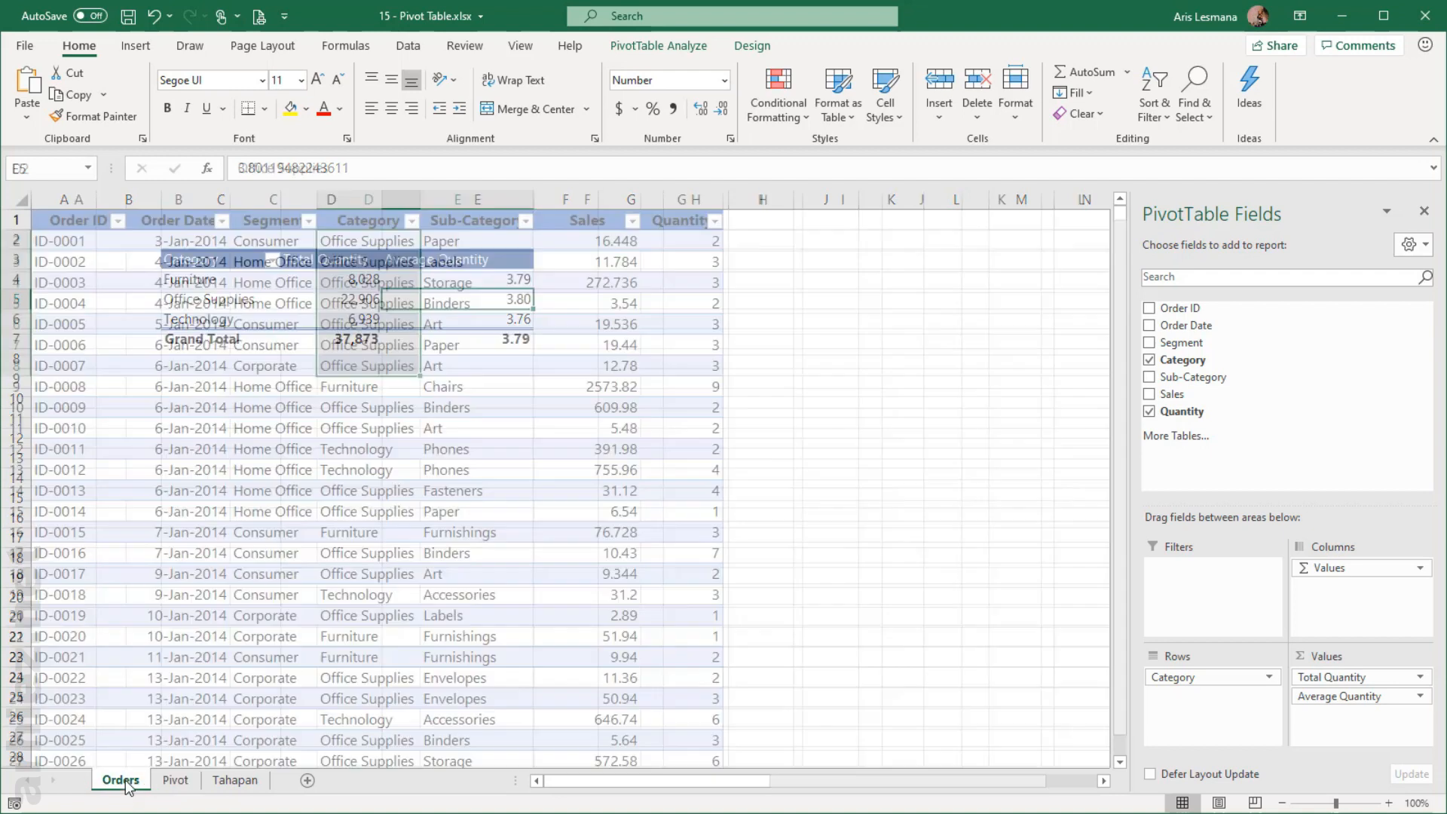
pyautogui.click(413, 452)
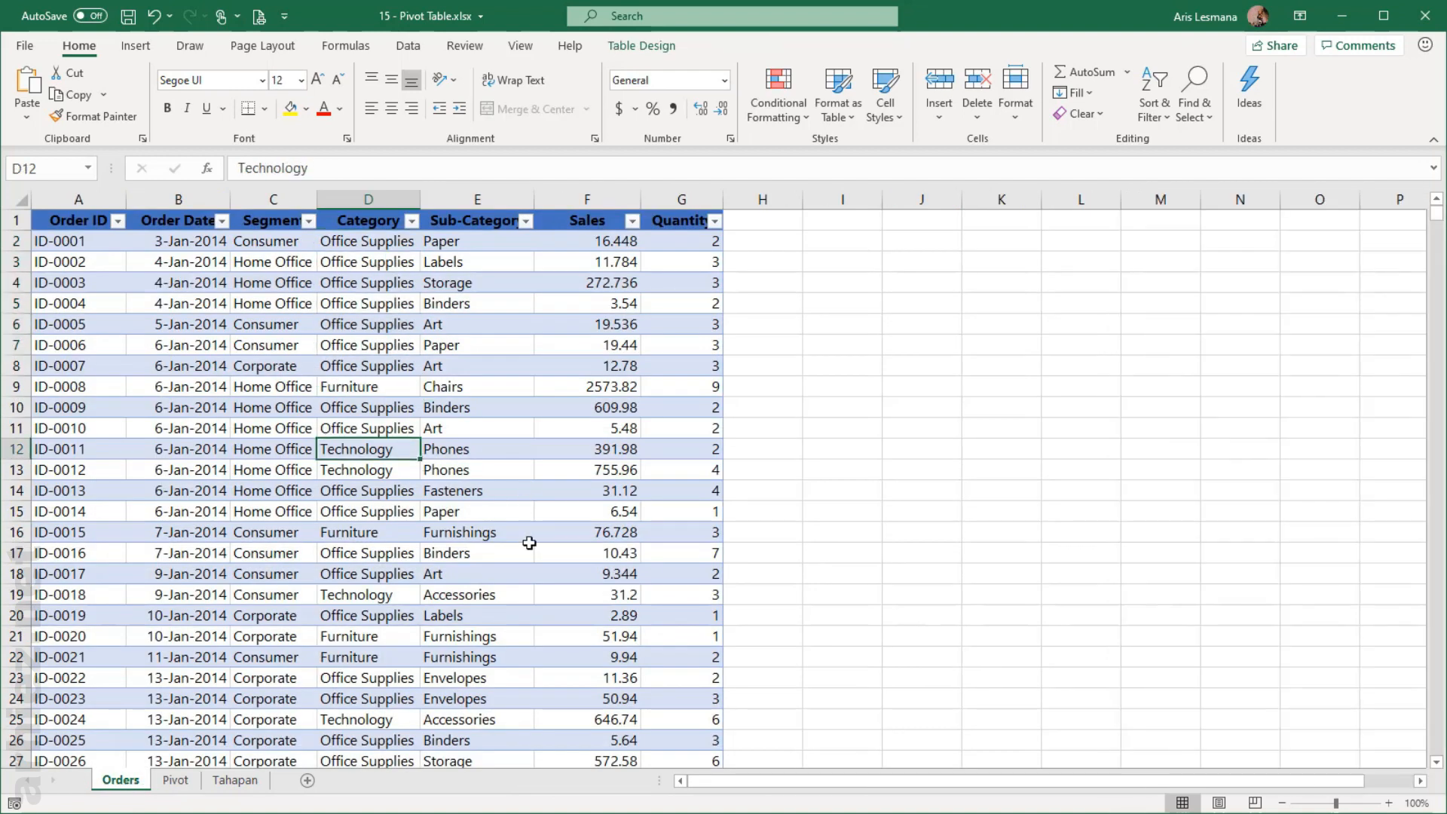
pyautogui.click(139, 47)
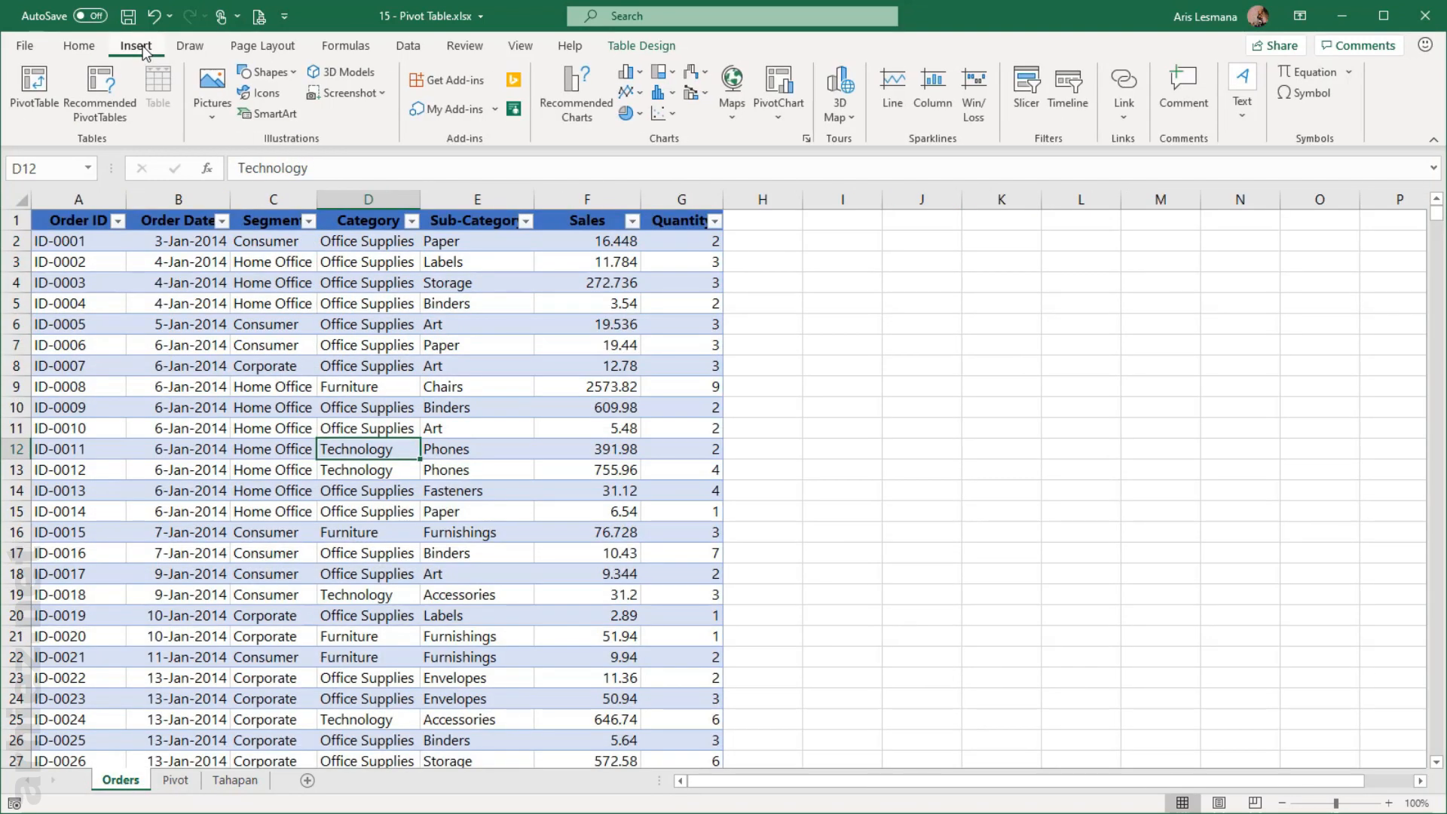
pyautogui.click(199, 347)
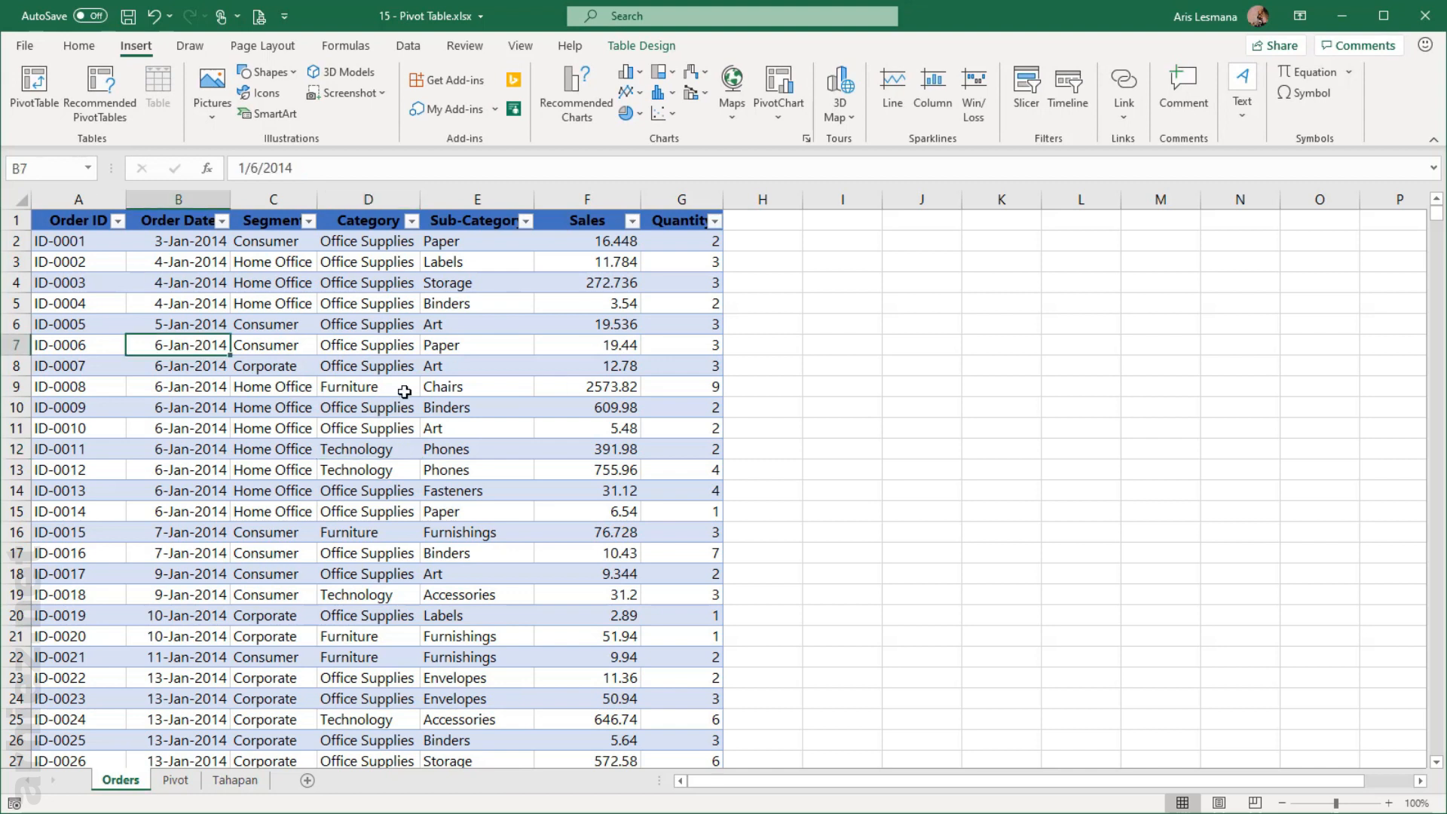
pyautogui.click(352, 386)
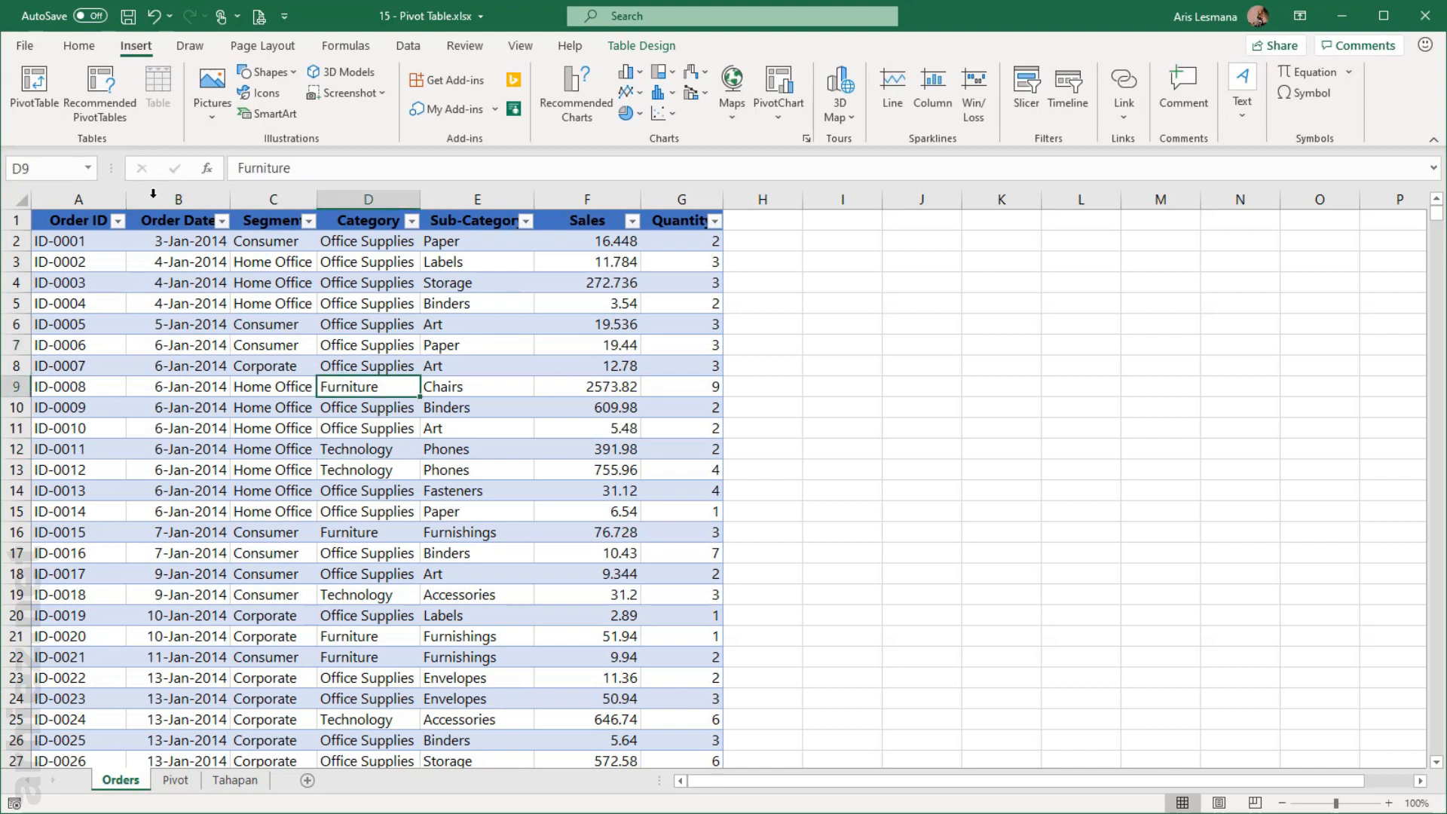
pyautogui.click(44, 103)
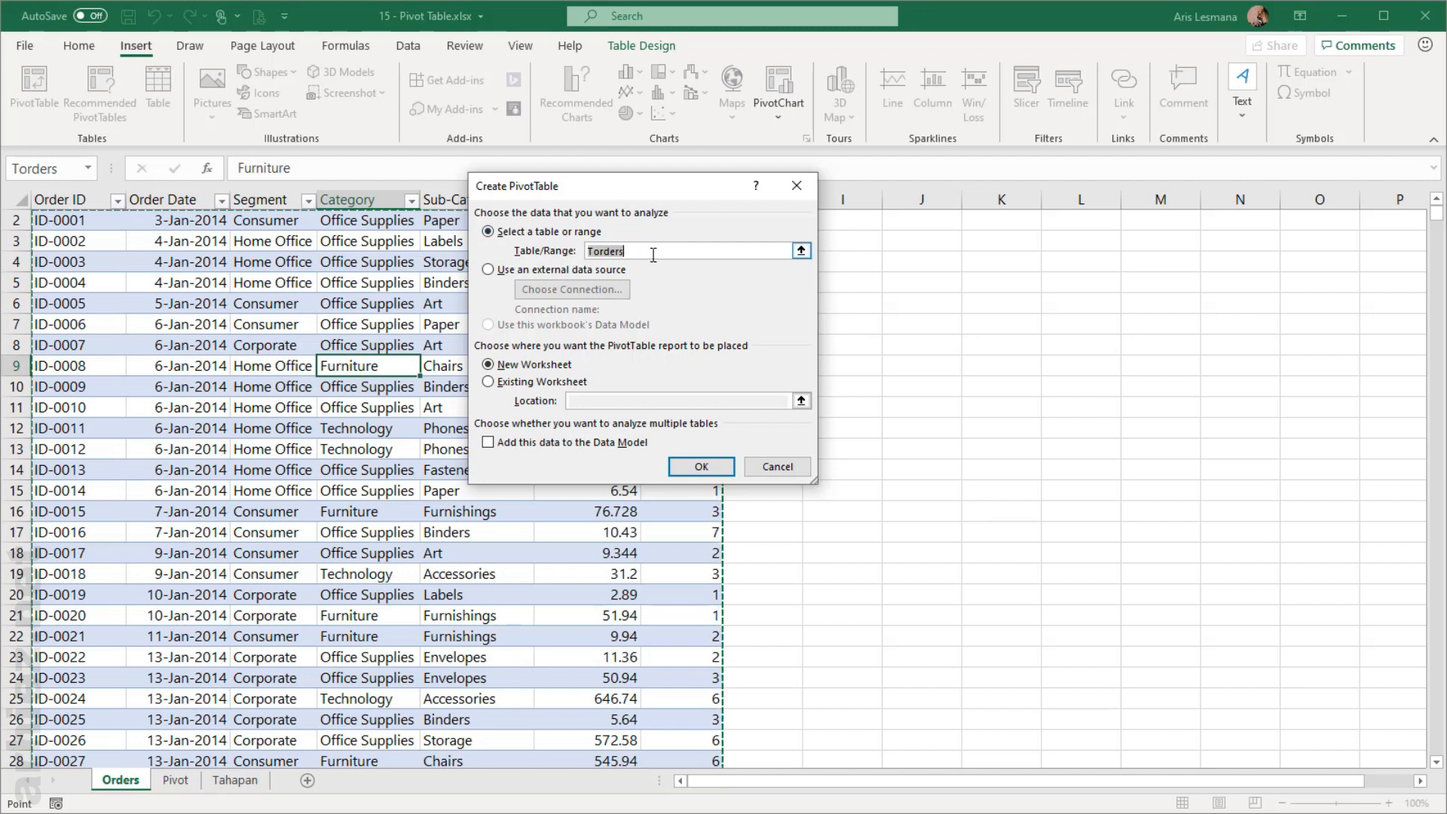
pyautogui.click(541, 383)
pyautogui.click(609, 401)
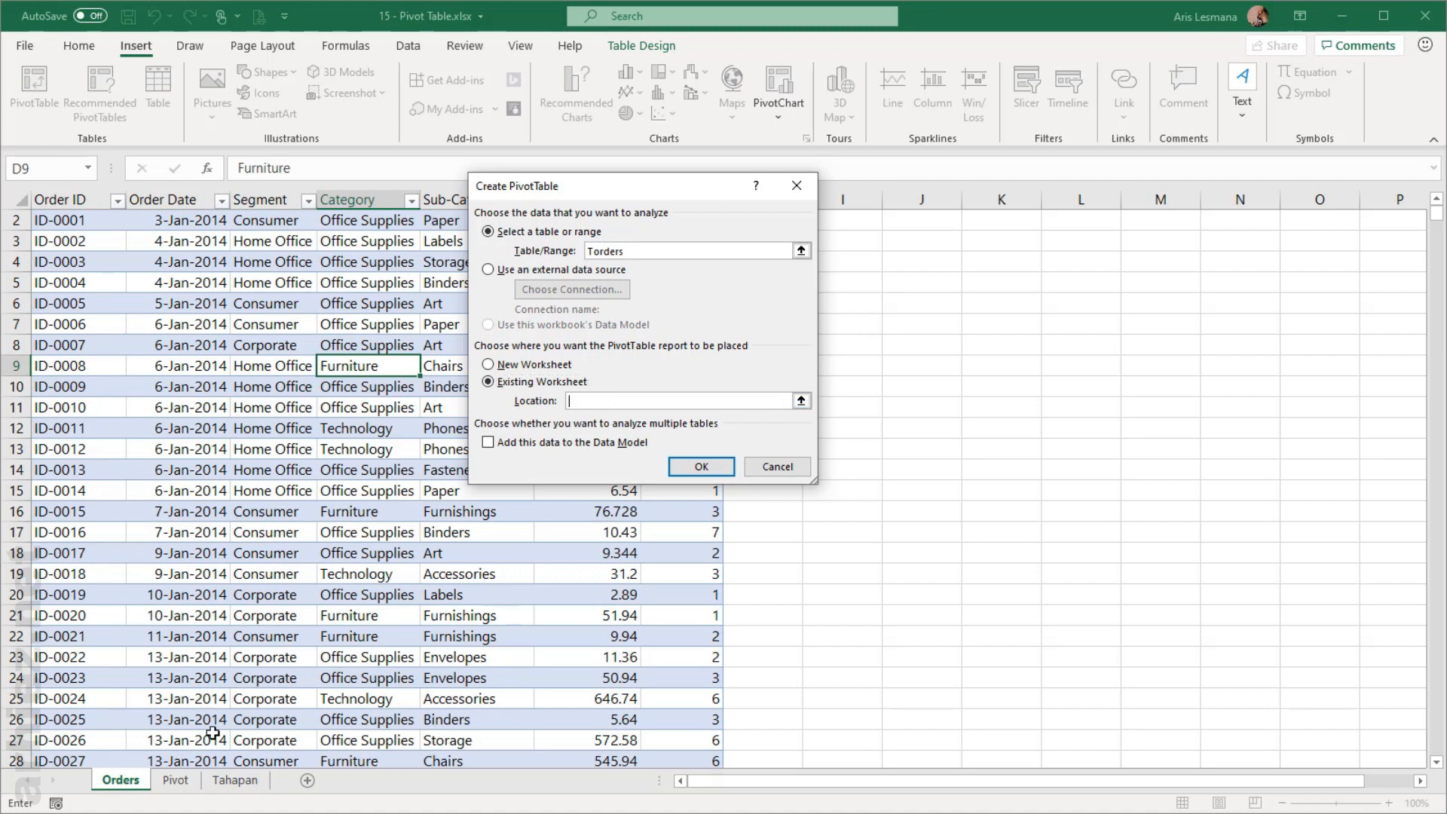
pyautogui.click(181, 781)
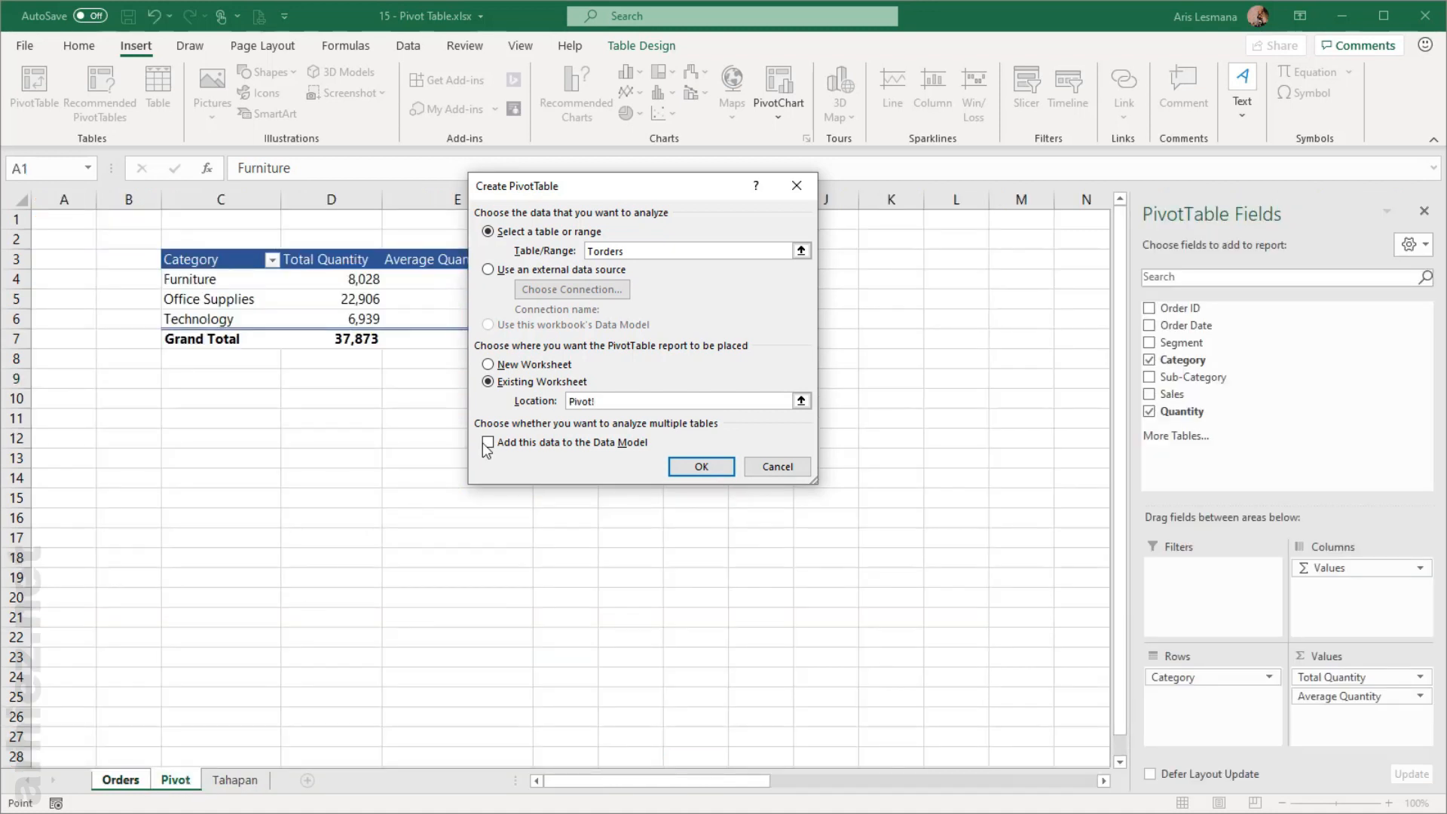
pyautogui.moveTo(642, 194); pyautogui.dragTo(415, 408)
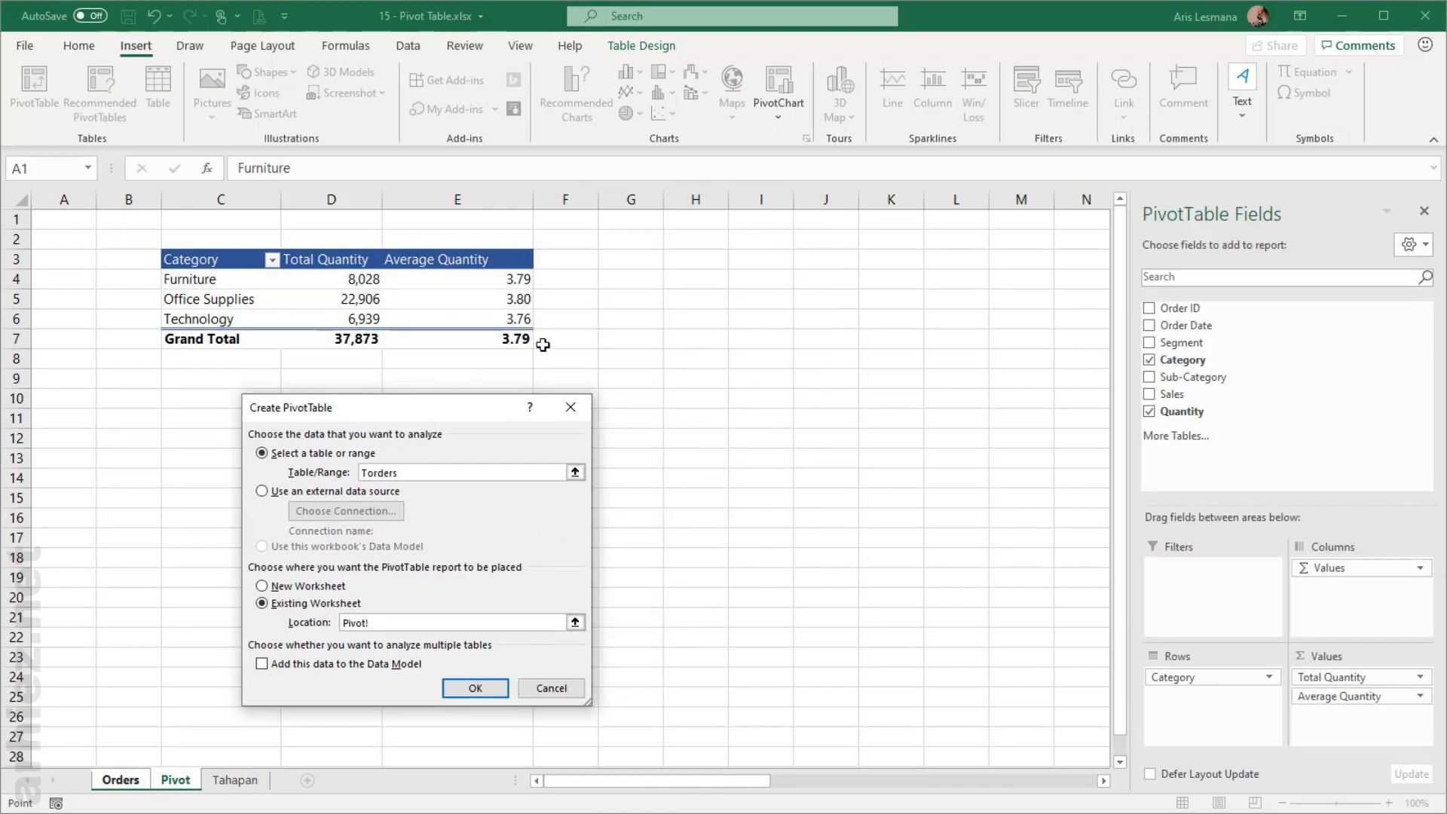
pyautogui.click(635, 261)
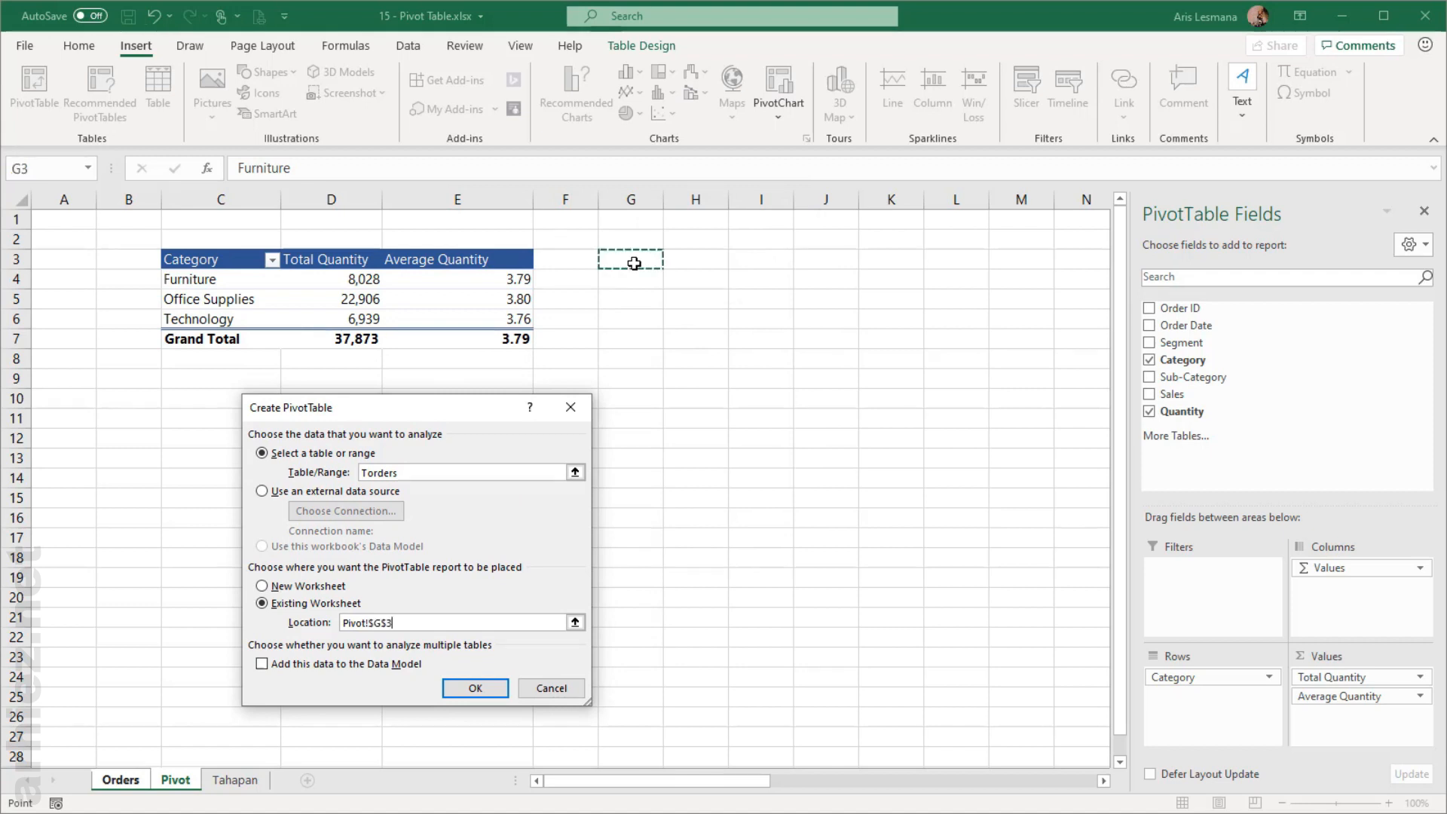
pyautogui.click(475, 689)
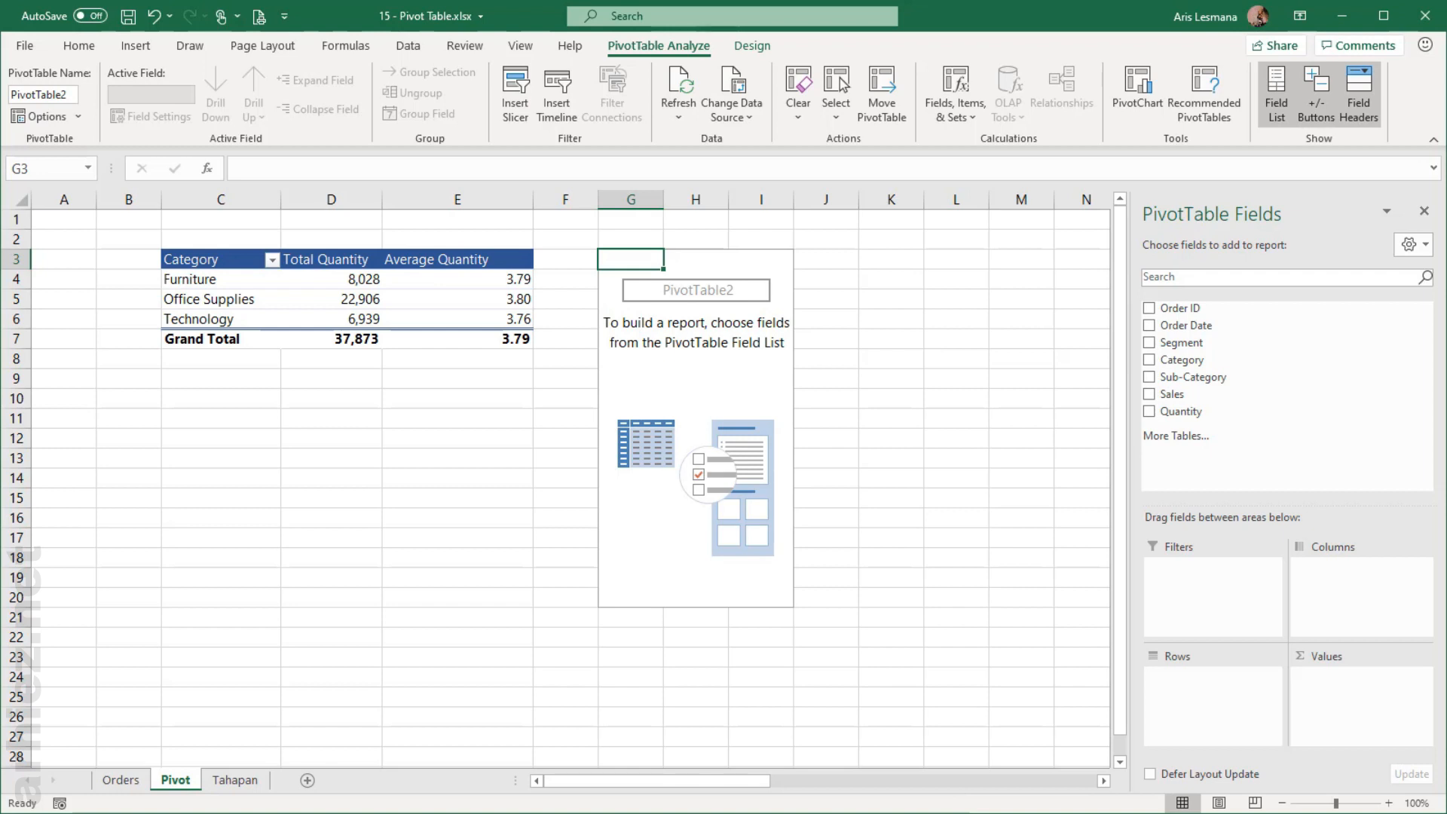
# Step: Review the pivot table creation stages on the Tahapan sheet, from Tahap 6 onward
pyautogui.hotkey('ctrl', 'pagedown')
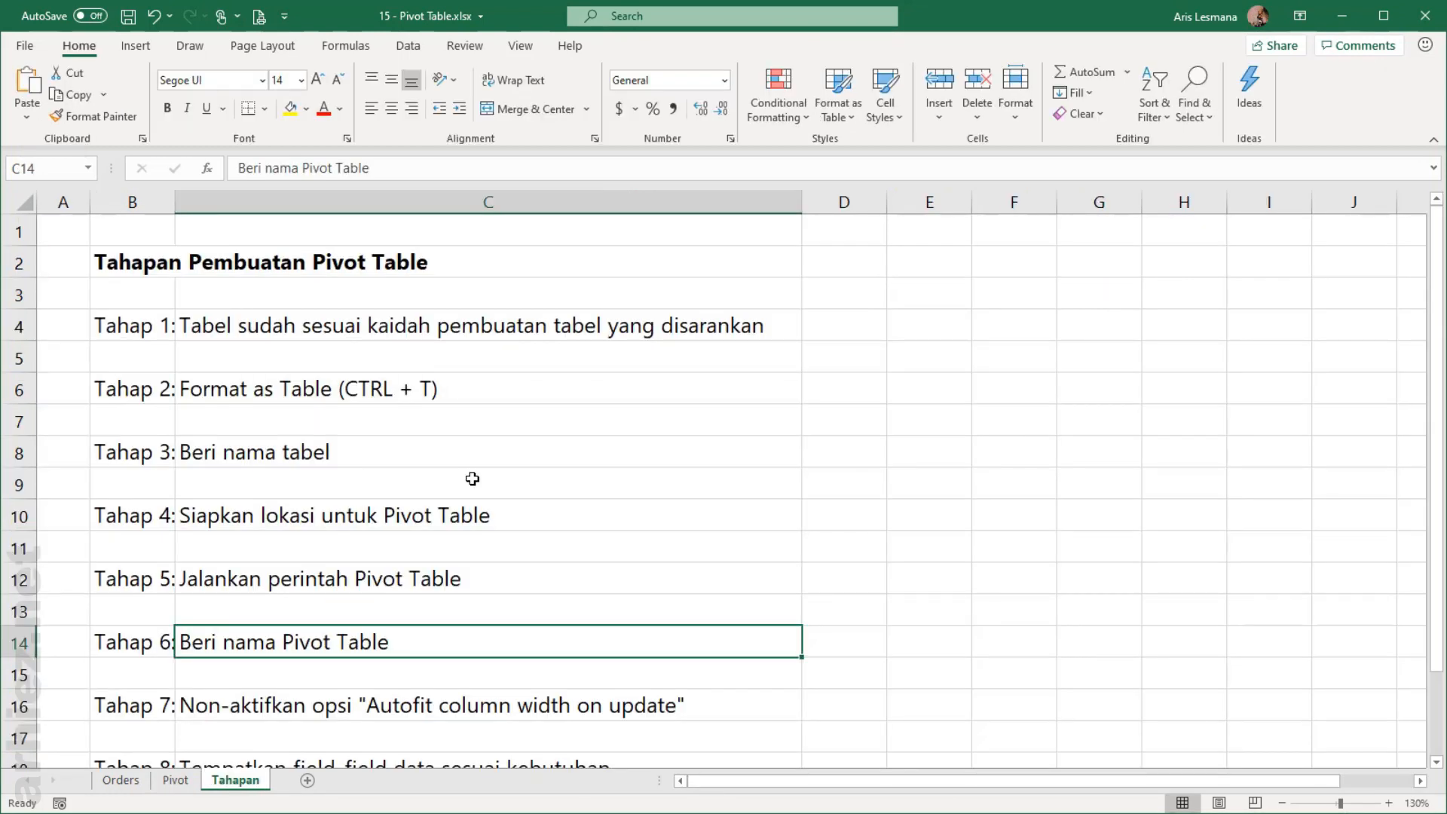
pyautogui.scroll(-2, 473, 479)
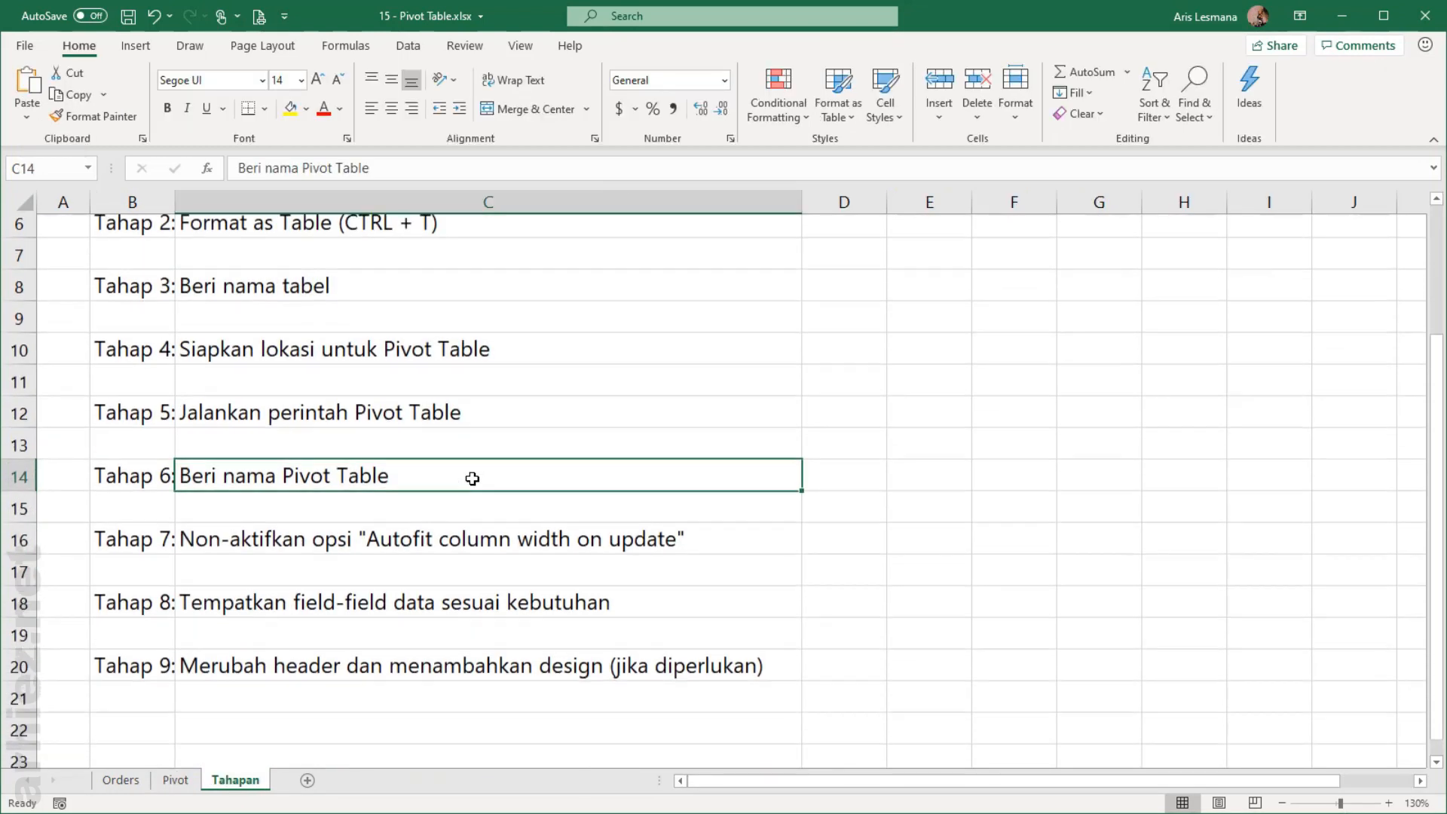
pyautogui.scroll(1, 469, 392)
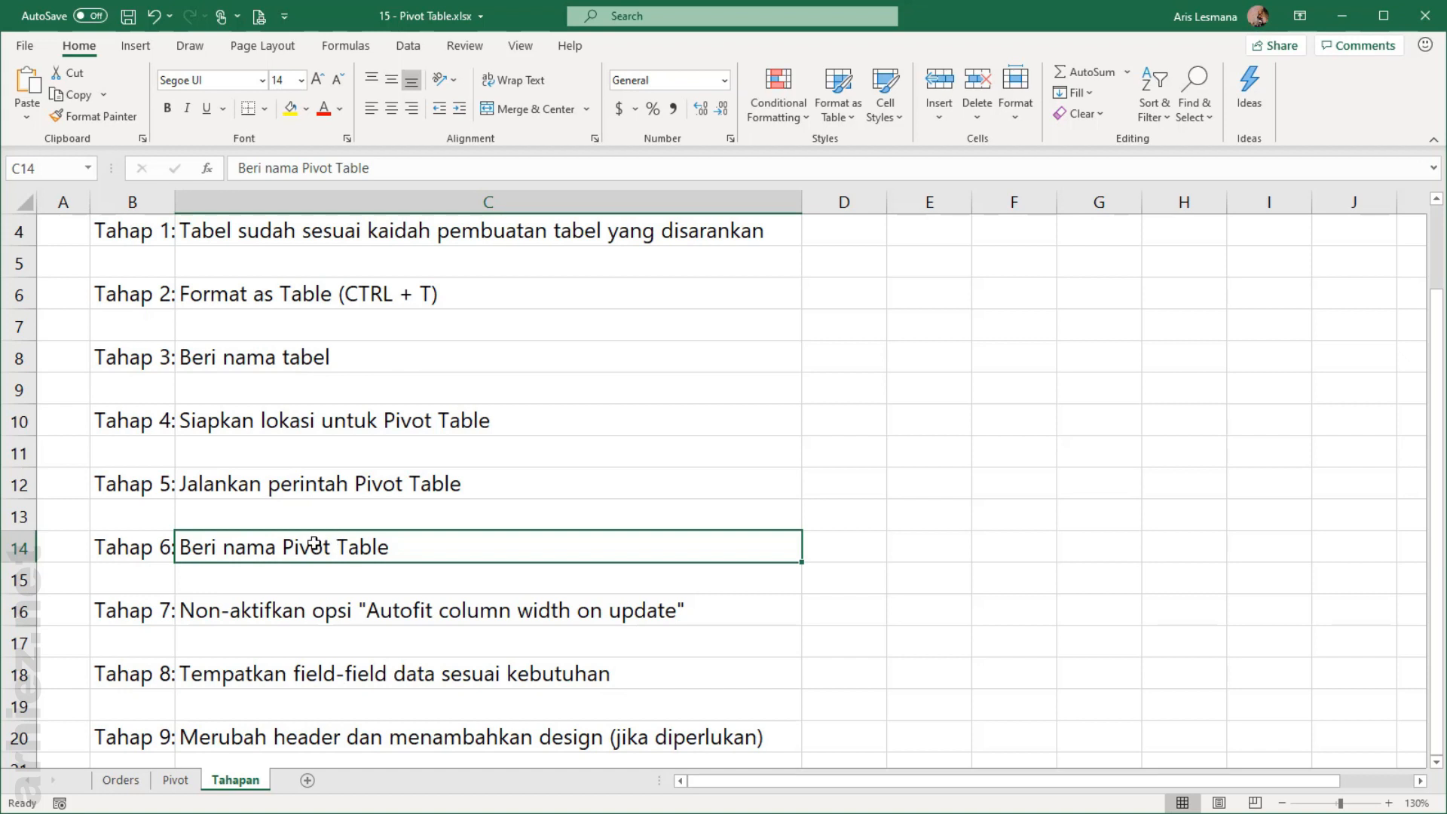
# Step: Name the empty second pivot table on the Pivot sheet PTsubcat
pyautogui.click(146, 551)
pyautogui.click(269, 549)
pyautogui.click(177, 781)
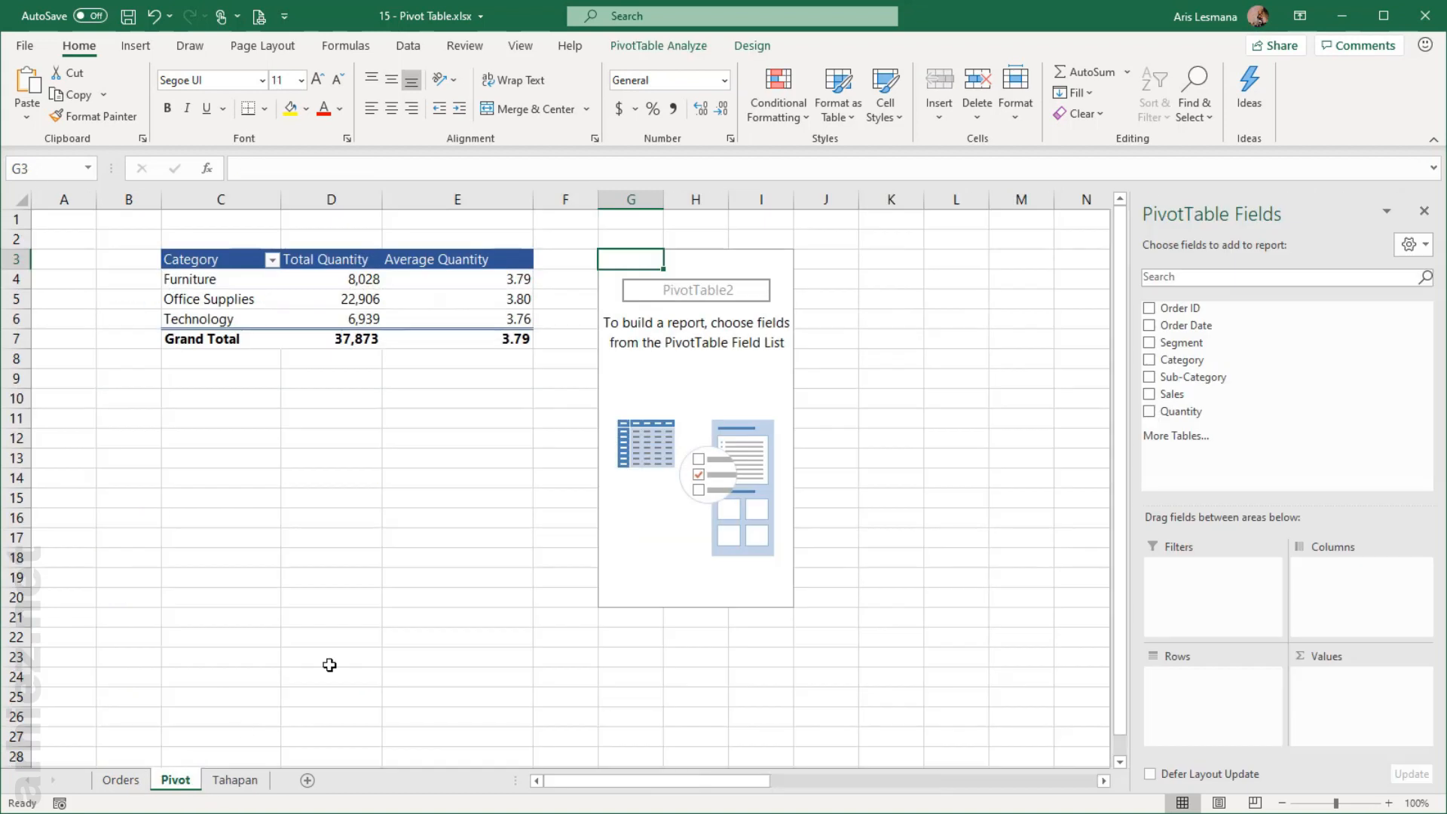
pyautogui.click(691, 394)
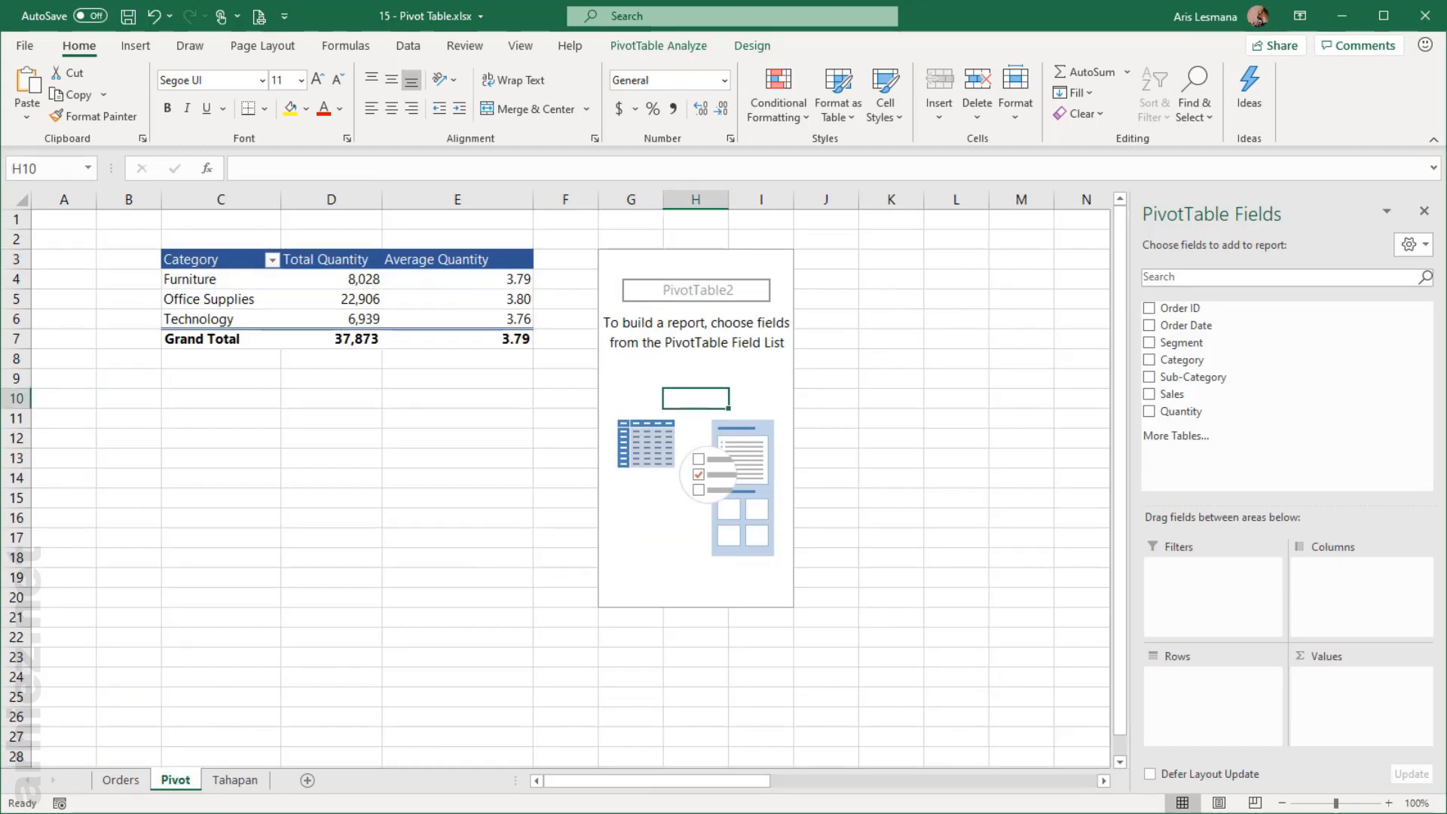
pyautogui.click(759, 355)
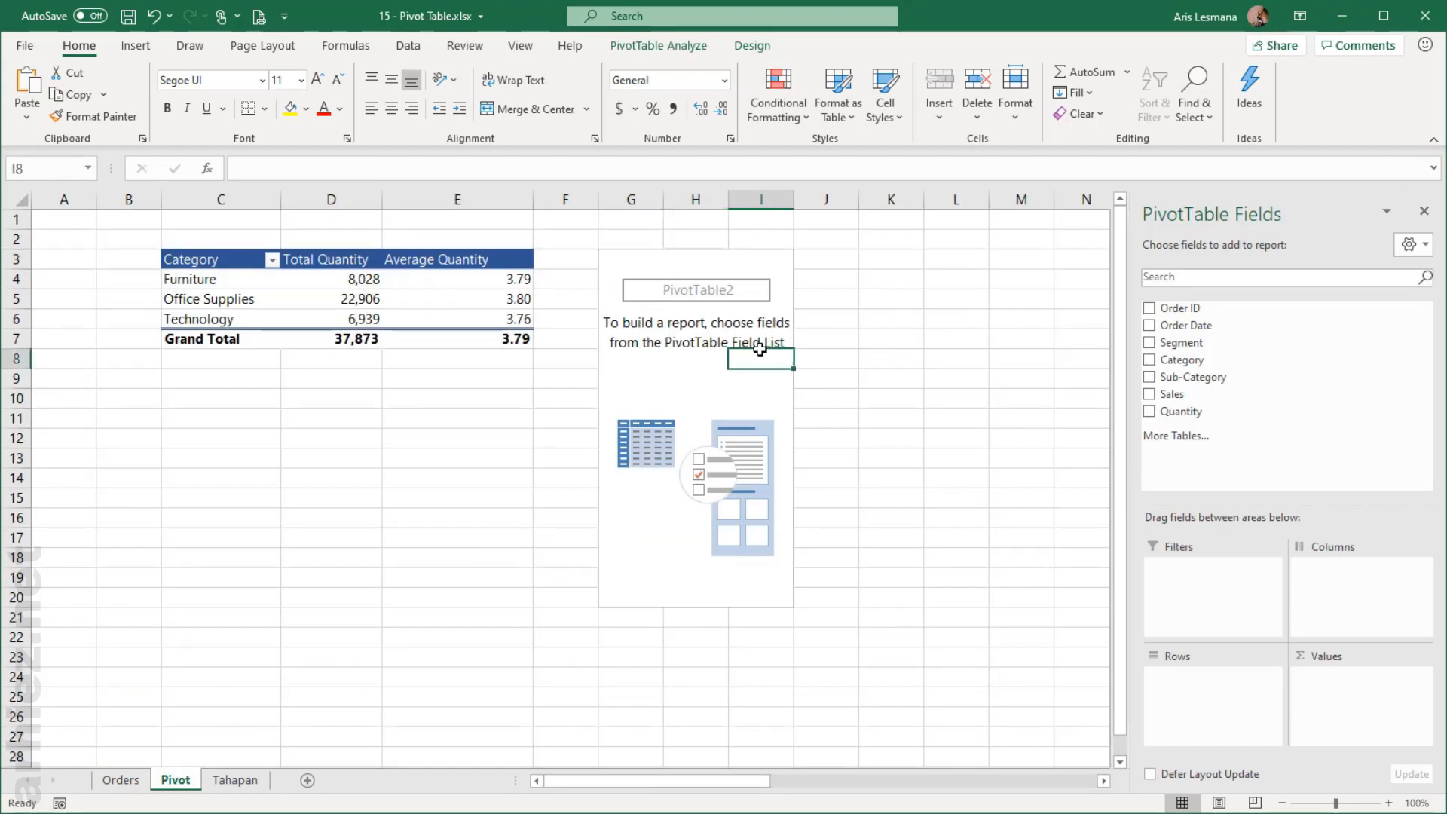
pyautogui.click(660, 46)
pyautogui.click(53, 94)
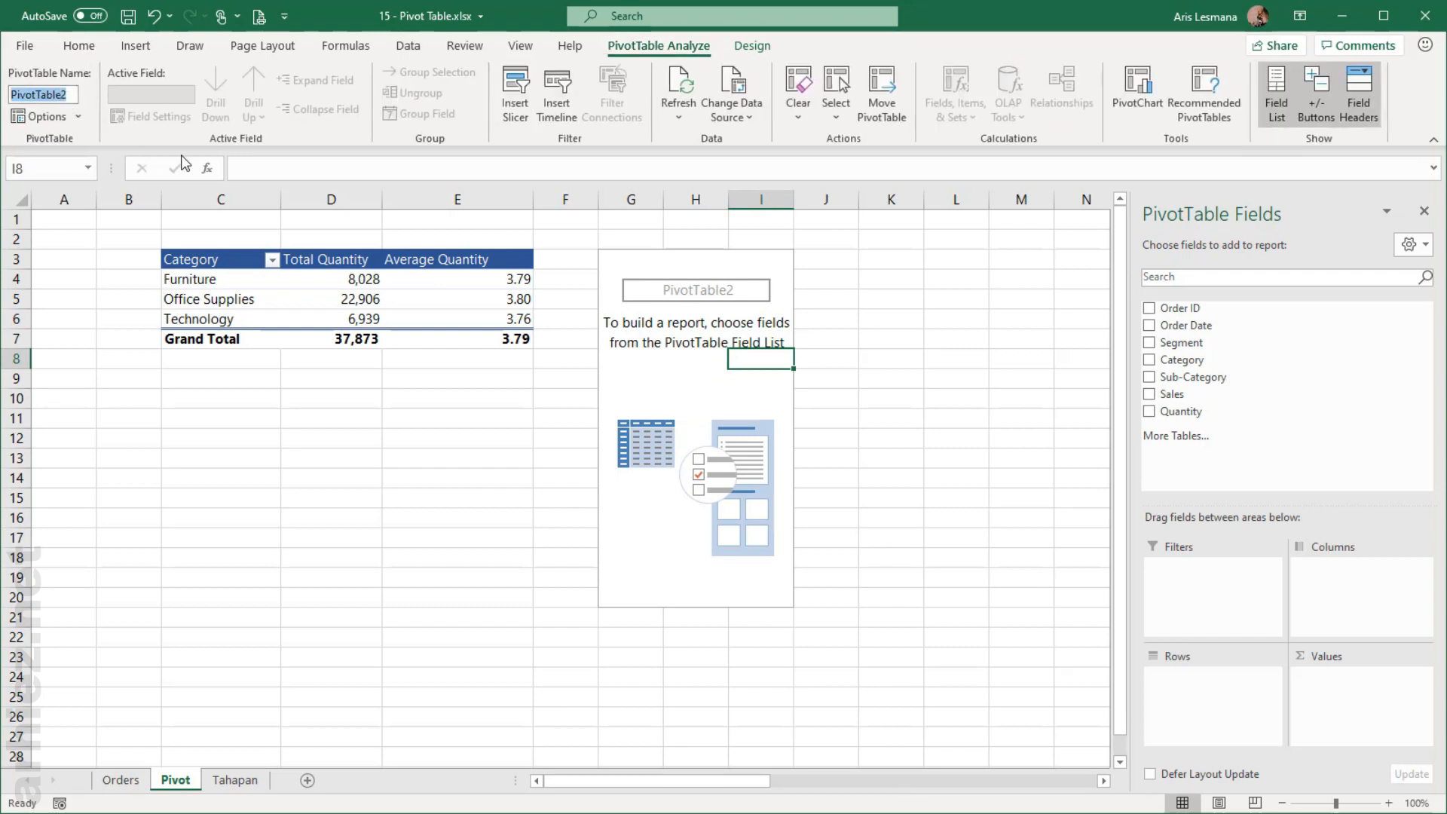
pyautogui.write('PTsubcat')
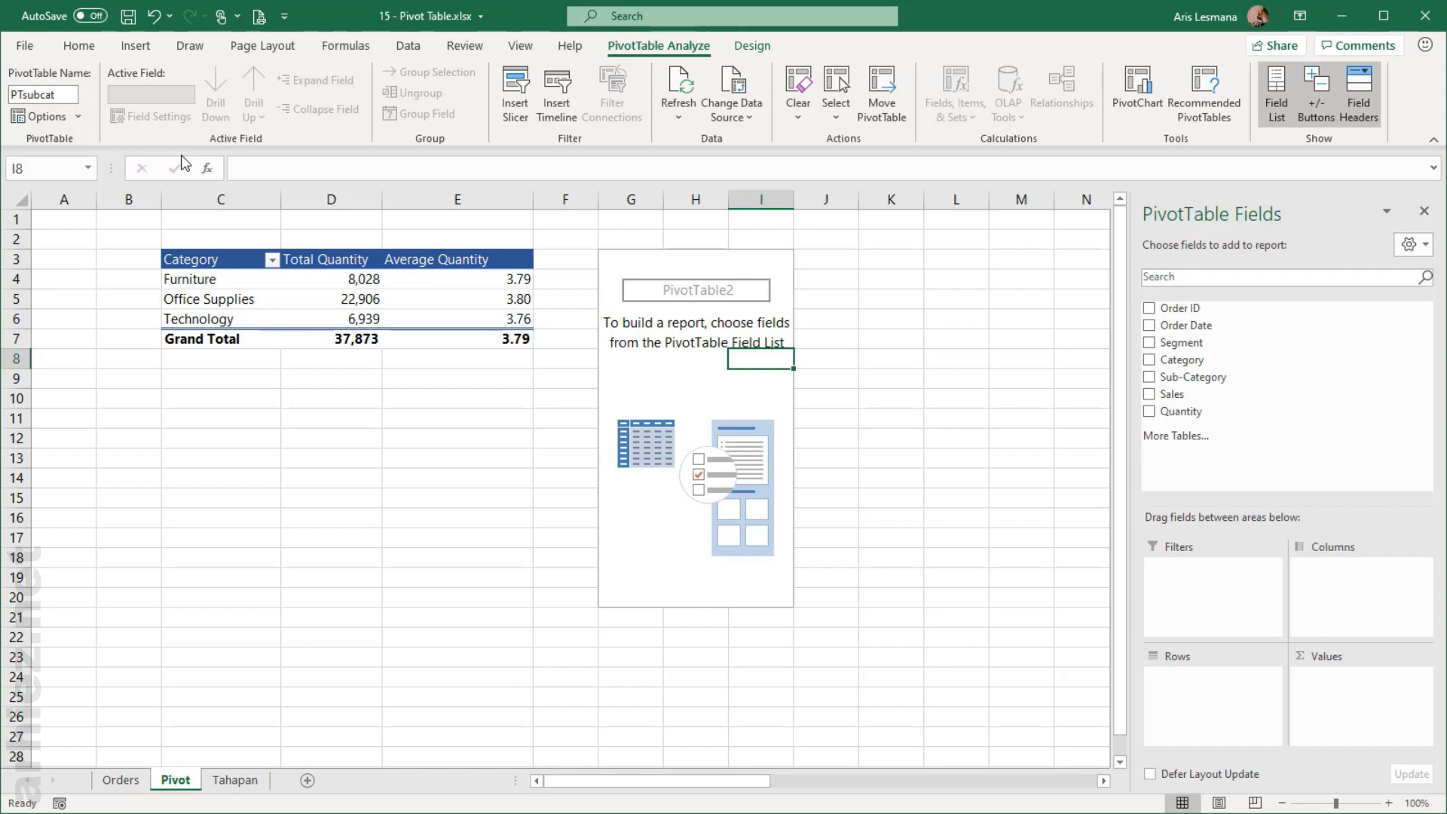
pyautogui.press('Return')
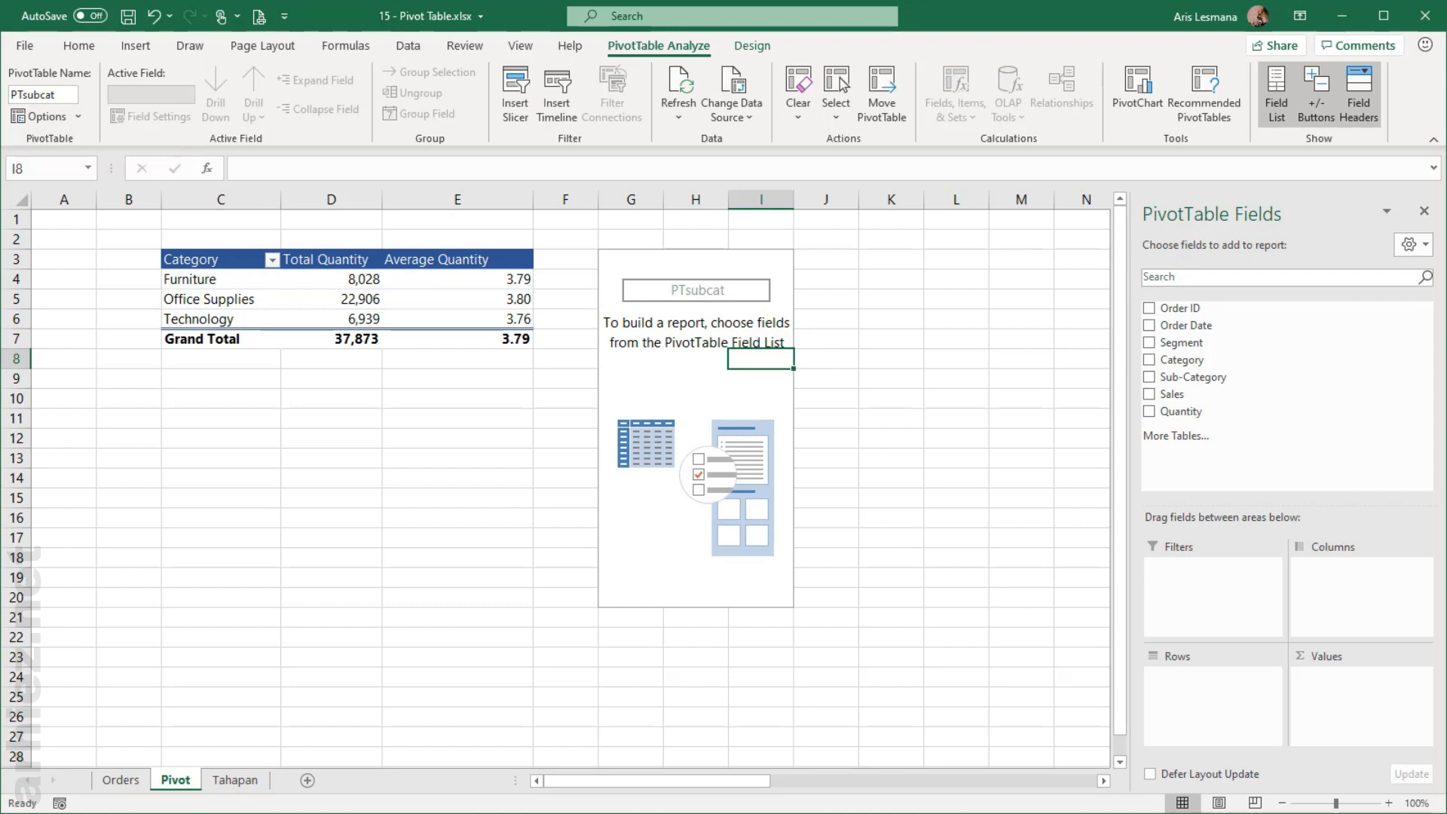
# Step: Turn off autofitting column widths on update for the PTsubcat pivot table, as Tahap 7 prescribes
pyautogui.click(243, 781)
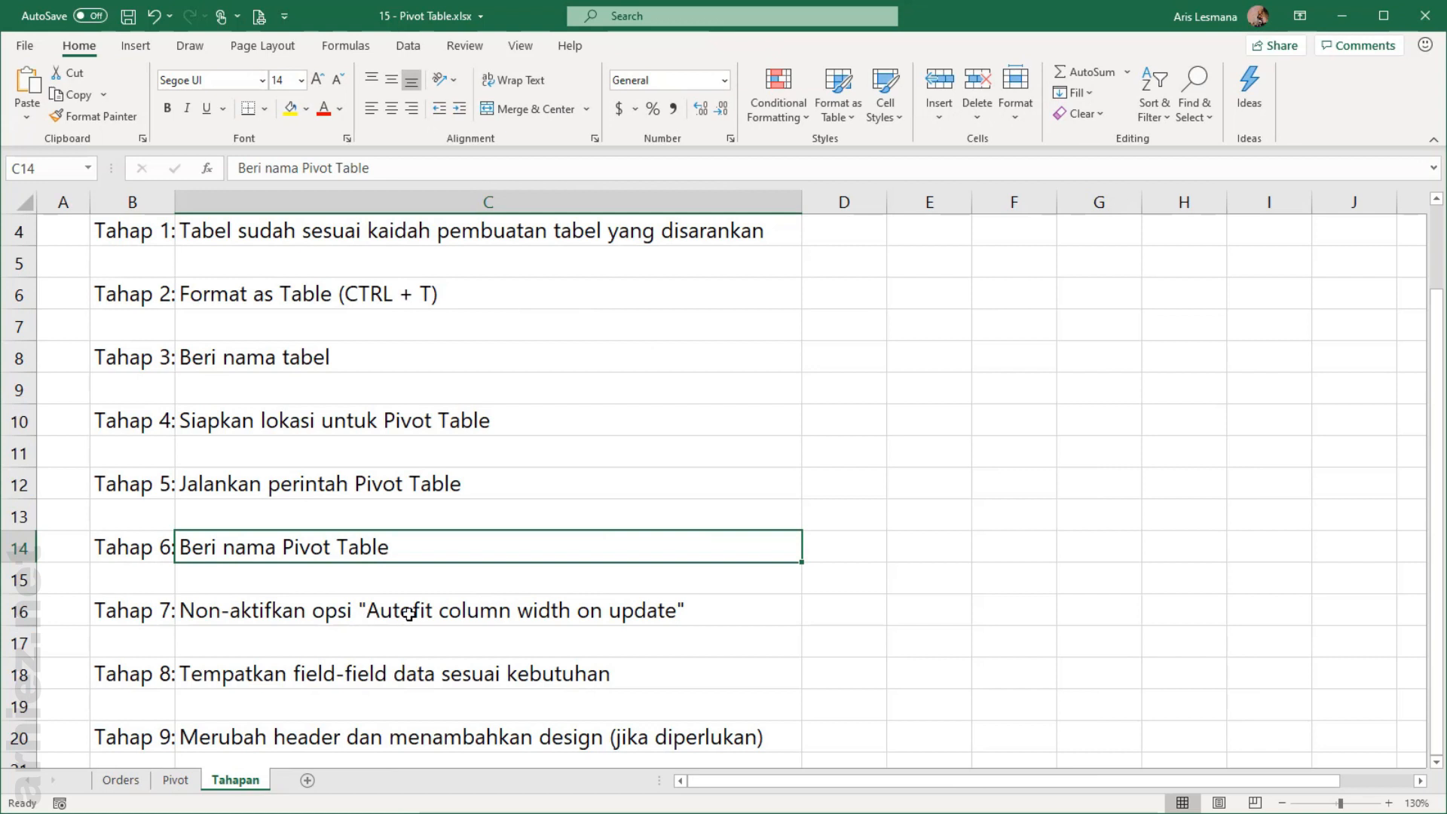
pyautogui.click(180, 780)
pyautogui.click(665, 413)
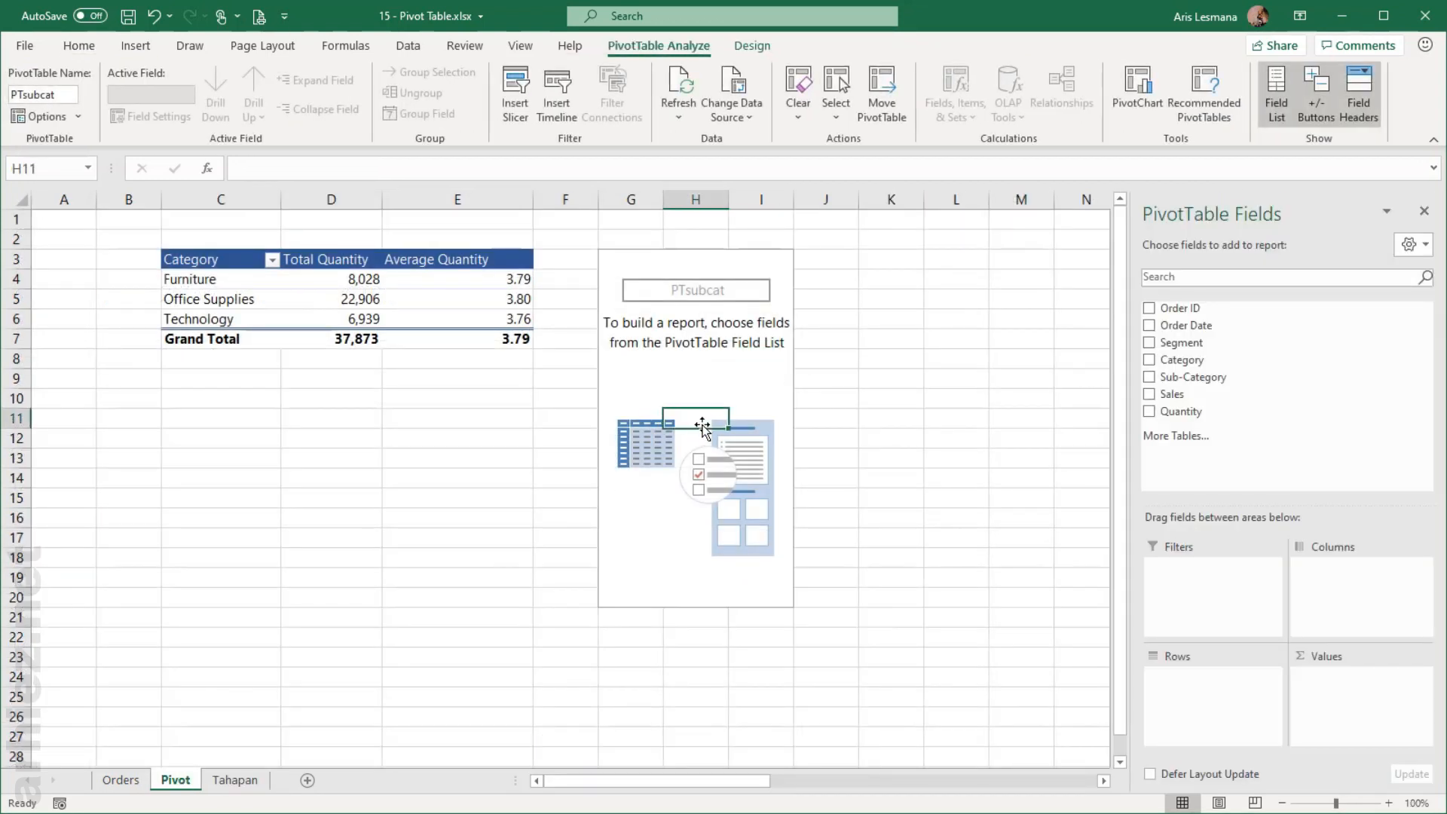
pyautogui.rightClick(701, 428)
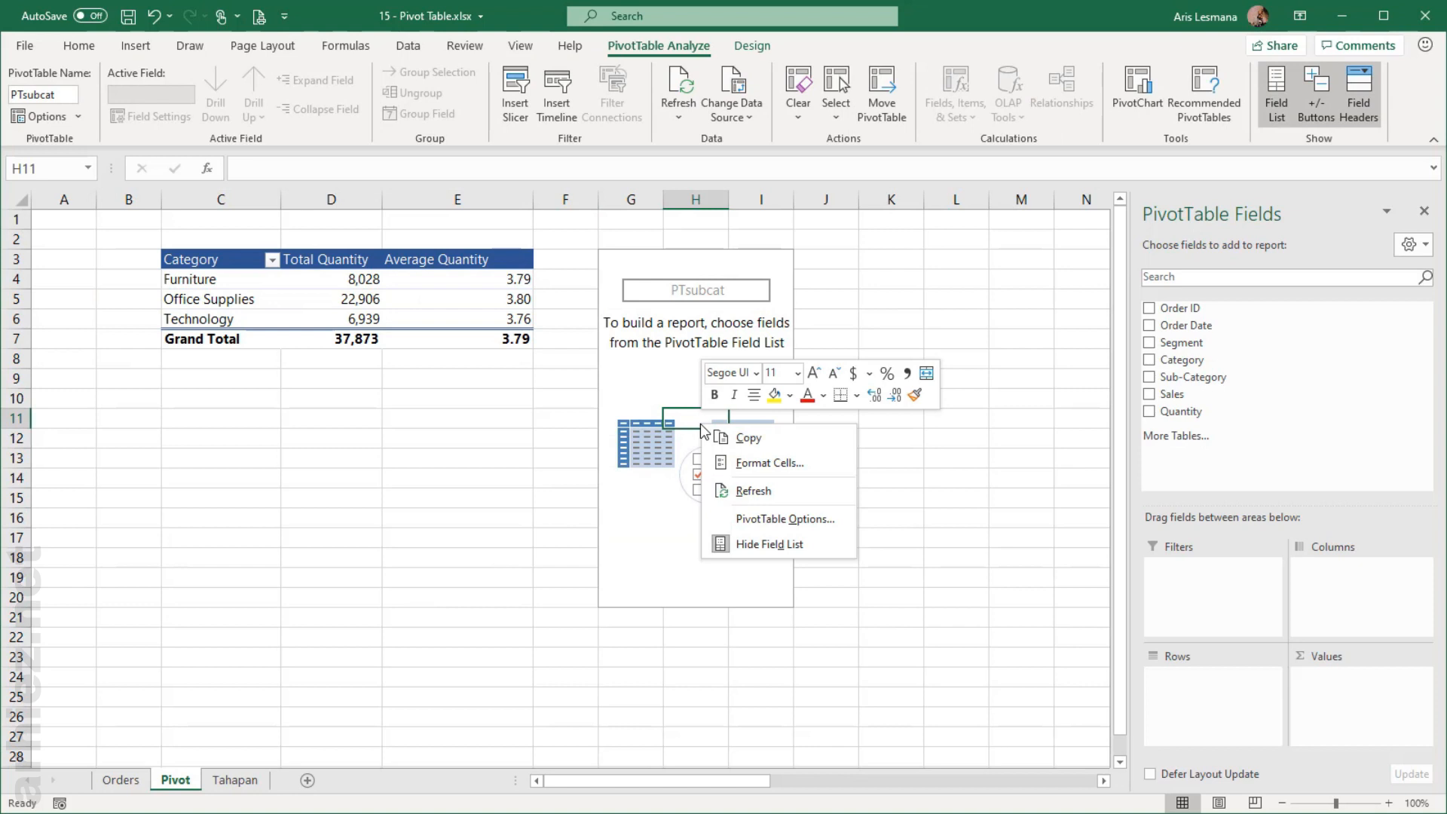
pyautogui.click(763, 518)
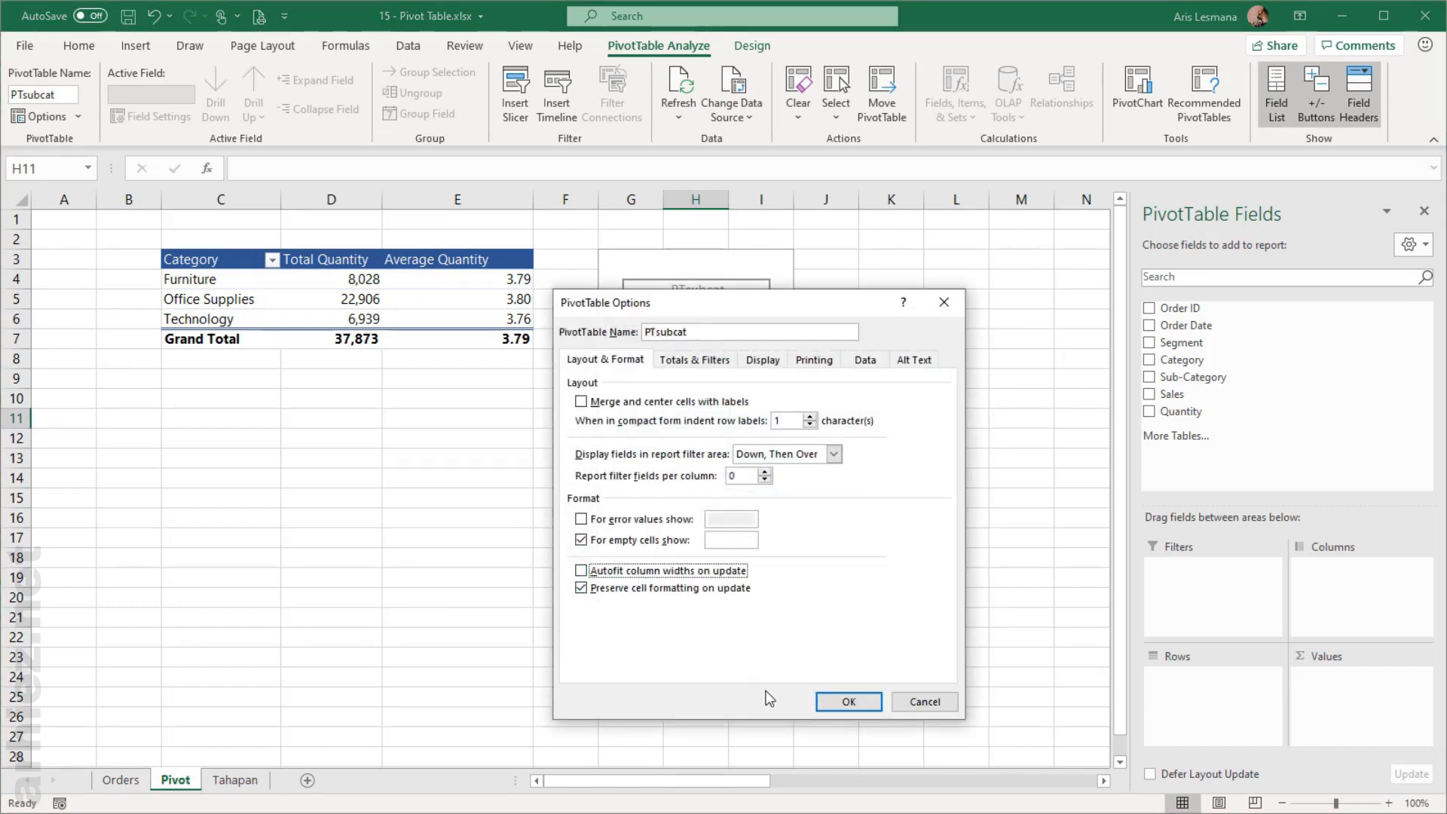
pyautogui.click(841, 699)
# Step: Put Quantity in the values and Sub-Category in the rows of PTsubcat, and widen columns G and H to fit
pyautogui.click(240, 780)
pyautogui.scroll(-2, 452, 517)
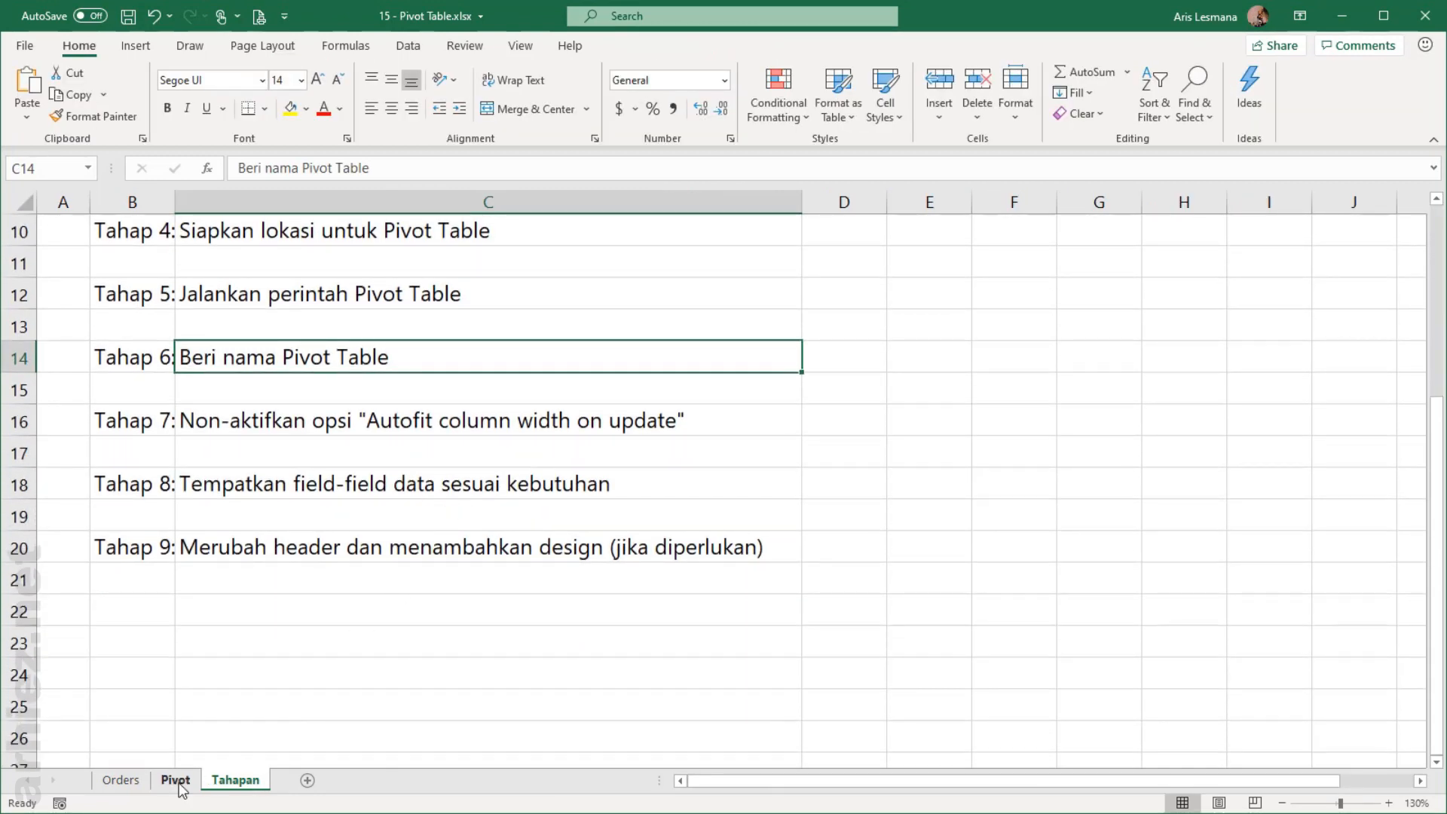
pyautogui.click(176, 781)
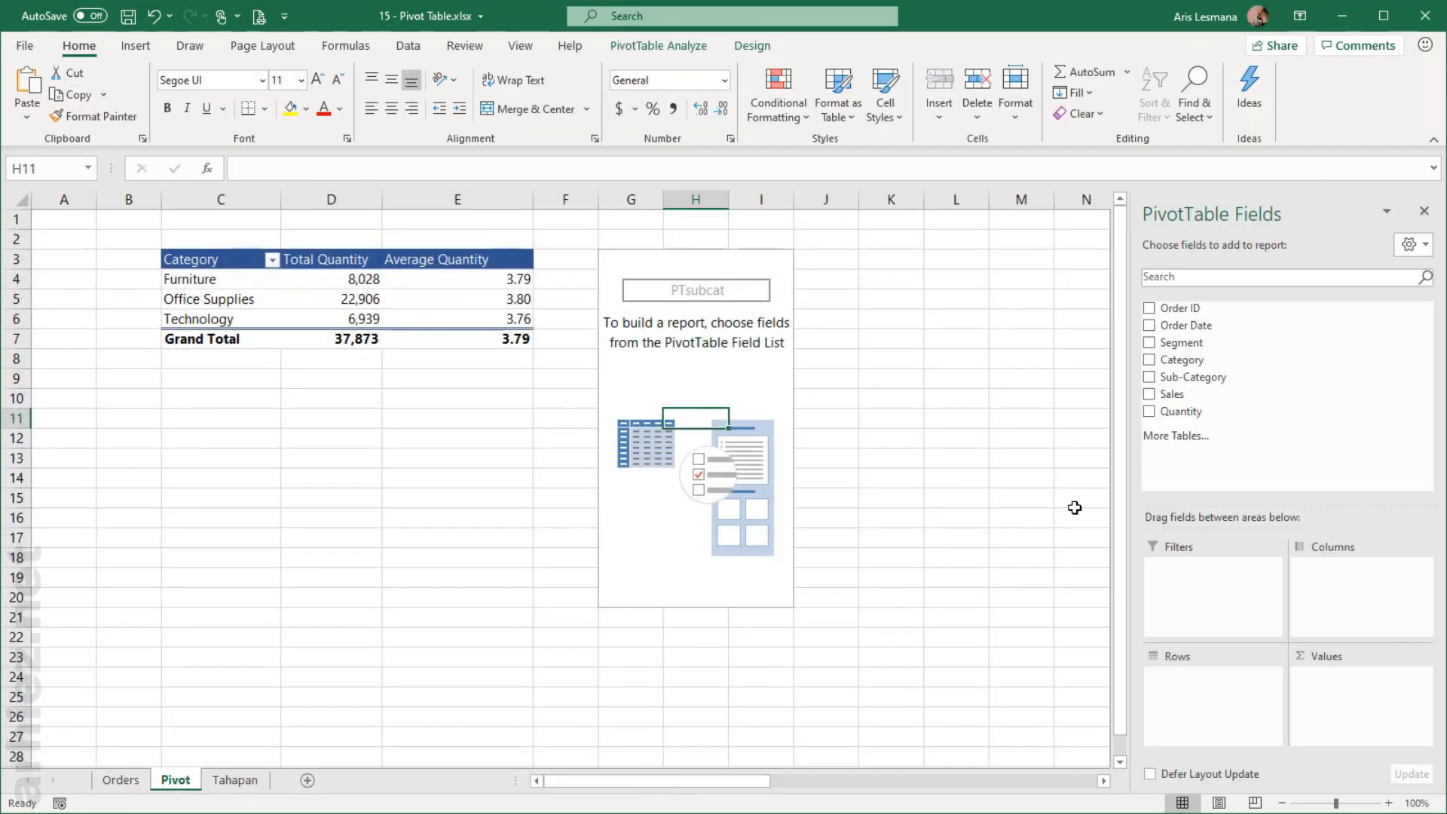
pyautogui.moveTo(1191, 413); pyautogui.dragTo(1334, 686)
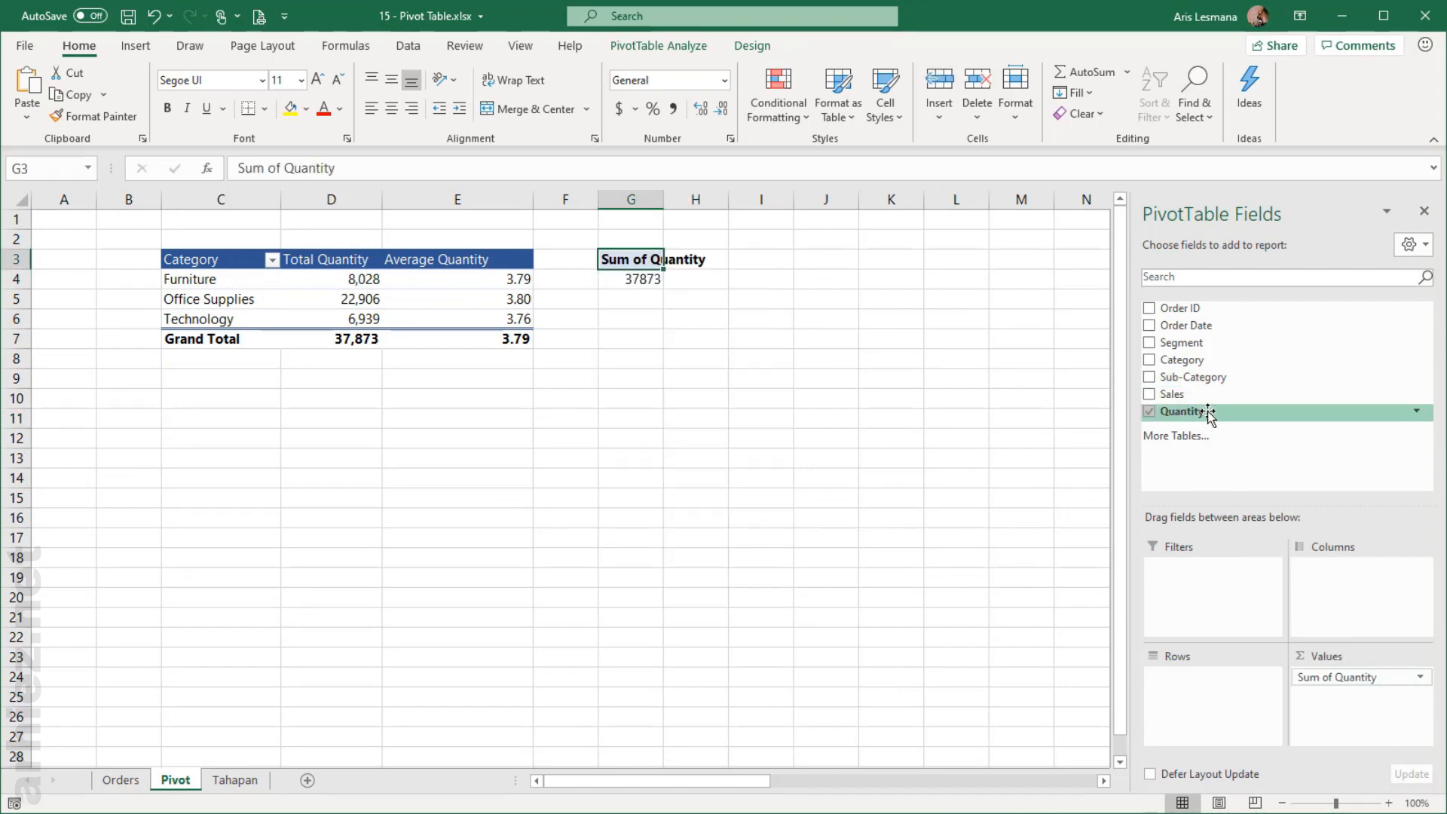
pyautogui.moveTo(1216, 379); pyautogui.dragTo(1210, 688)
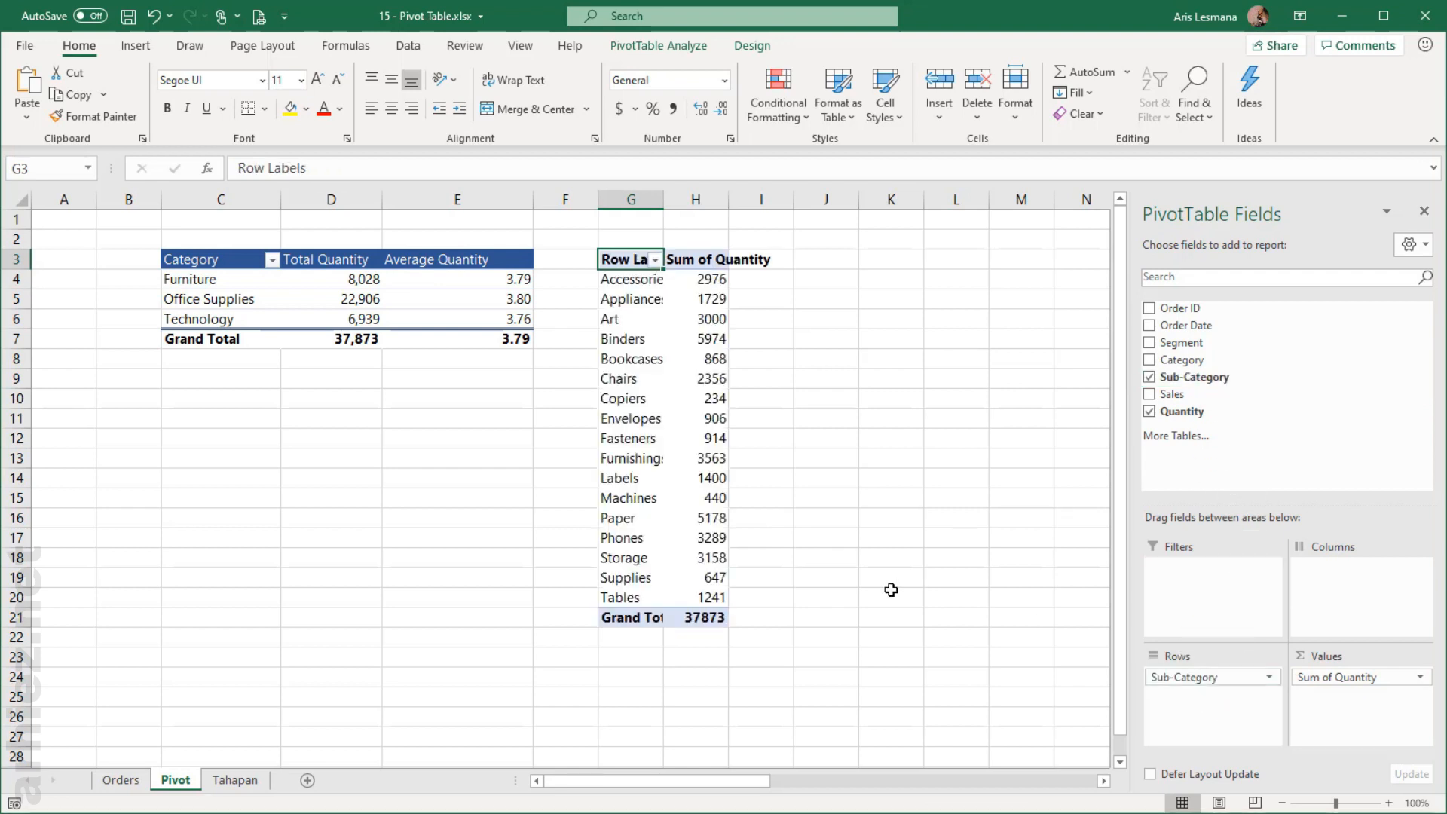
pyautogui.moveTo(663, 199); pyautogui.dragTo(822, 209)
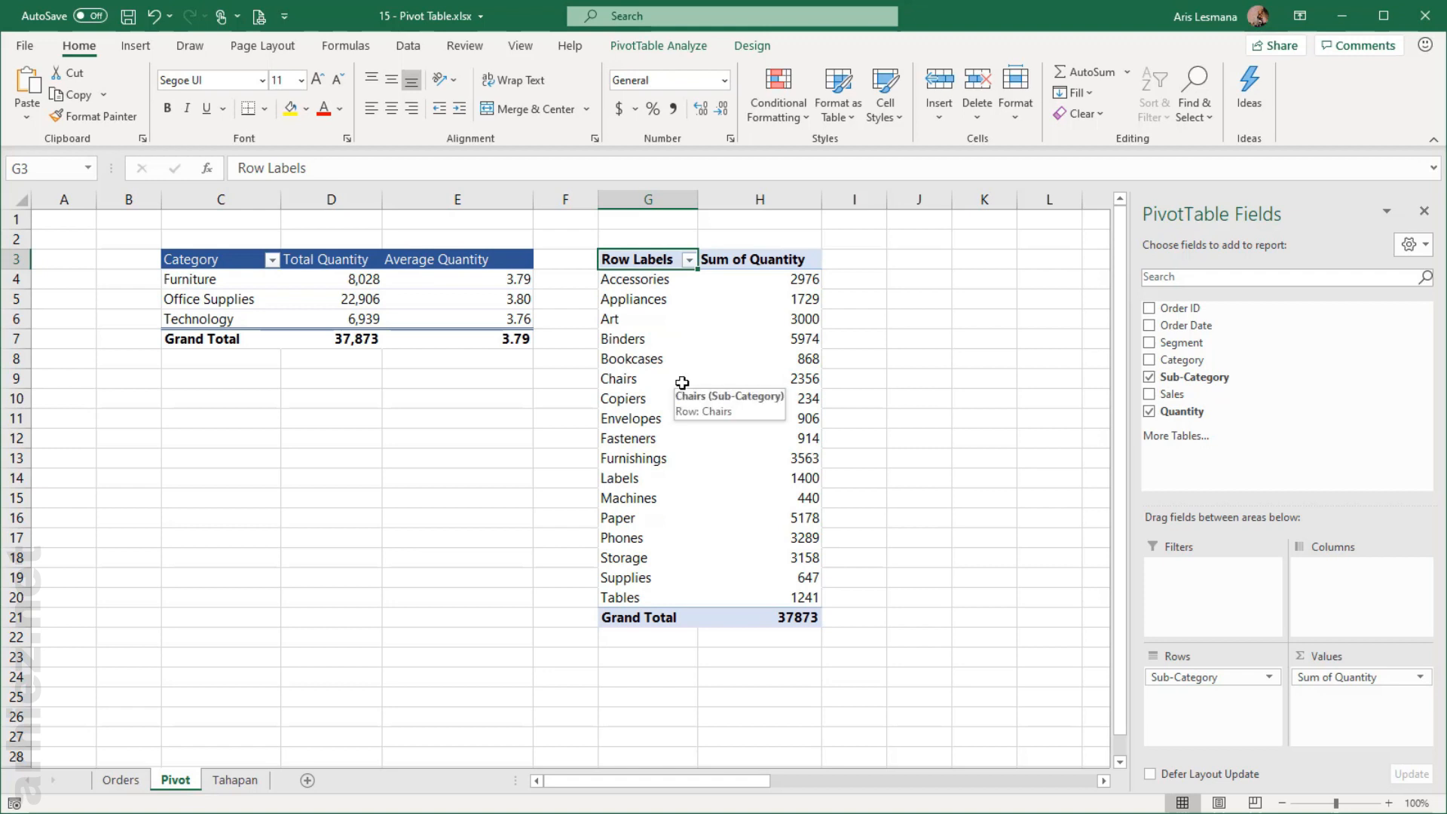
# Step: Rename the PTsubcat headers in G3 and H3 to Sub Category and Total Quantity
pyautogui.write('Sub C')
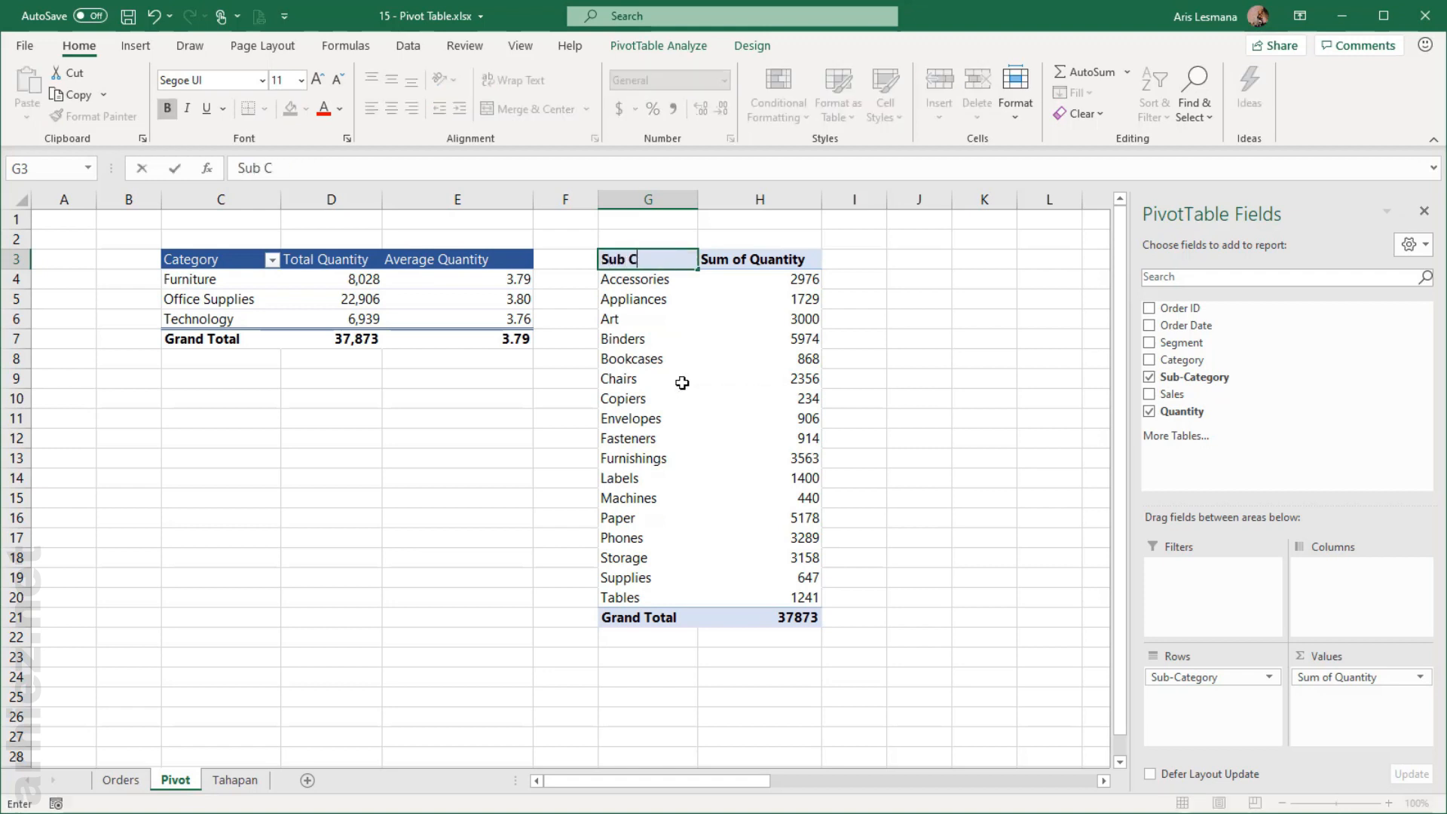
pyautogui.write('ategory')
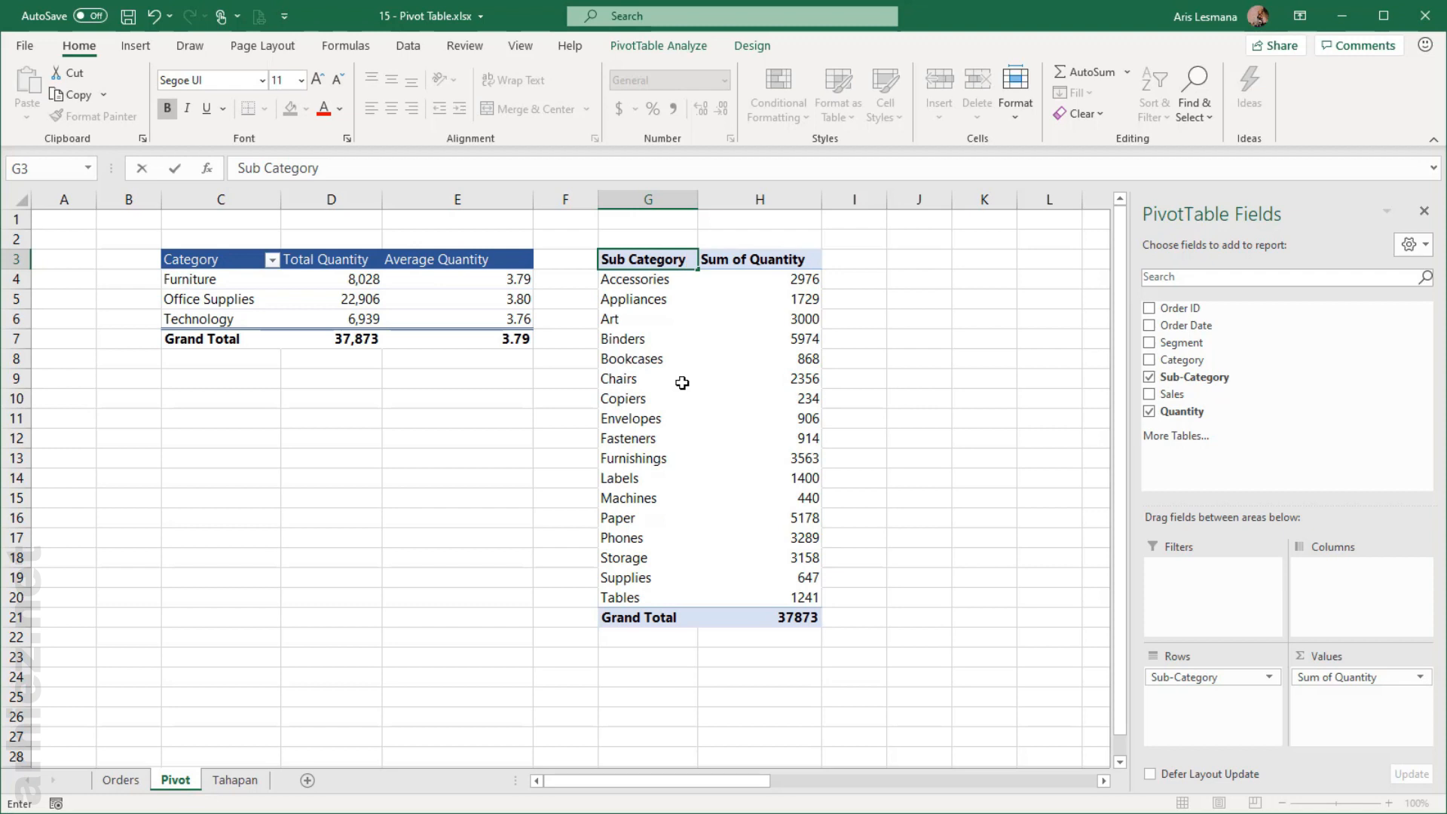
pyautogui.press('Return')
pyautogui.click(736, 264)
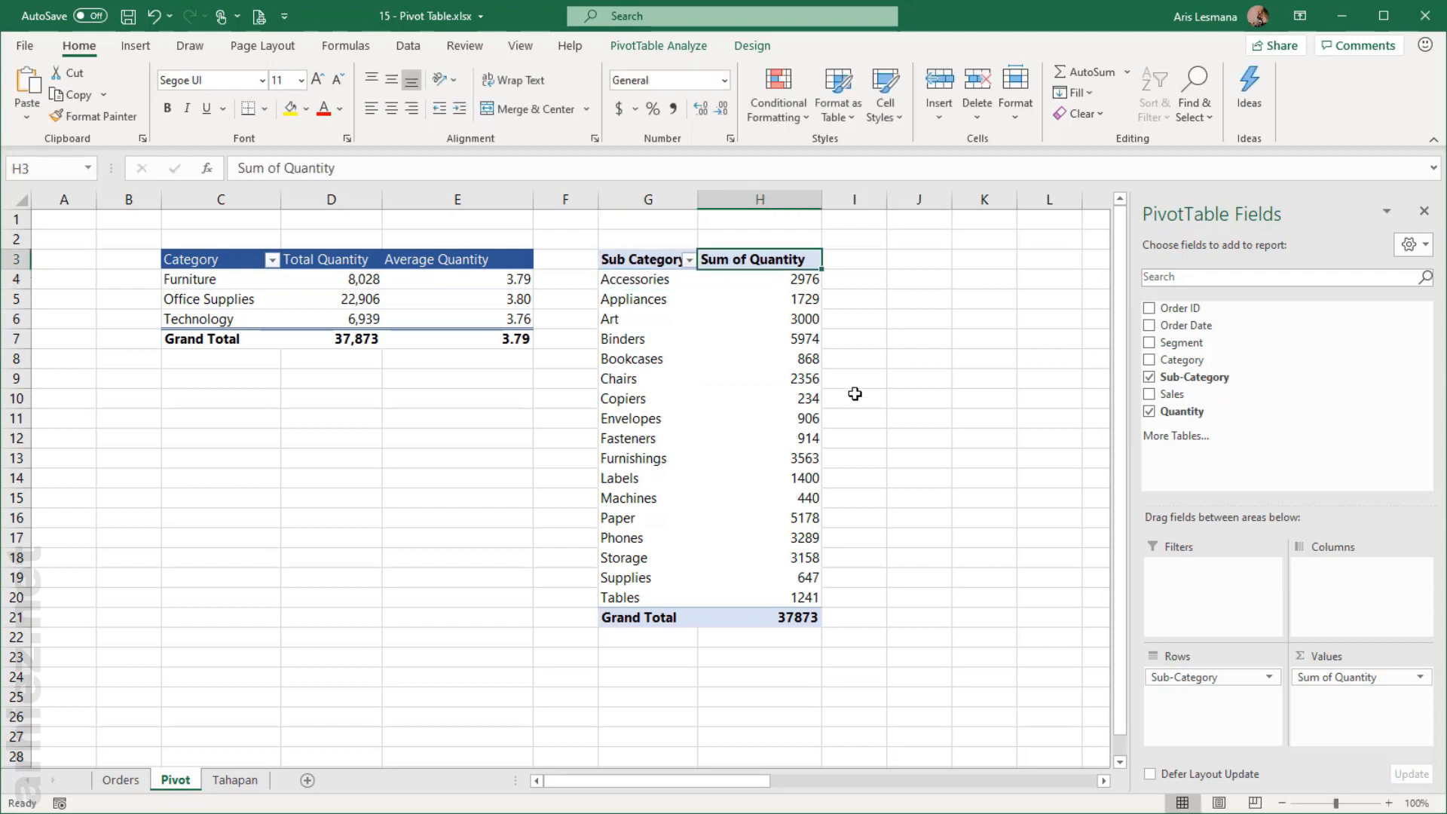
pyautogui.write('Total Q')
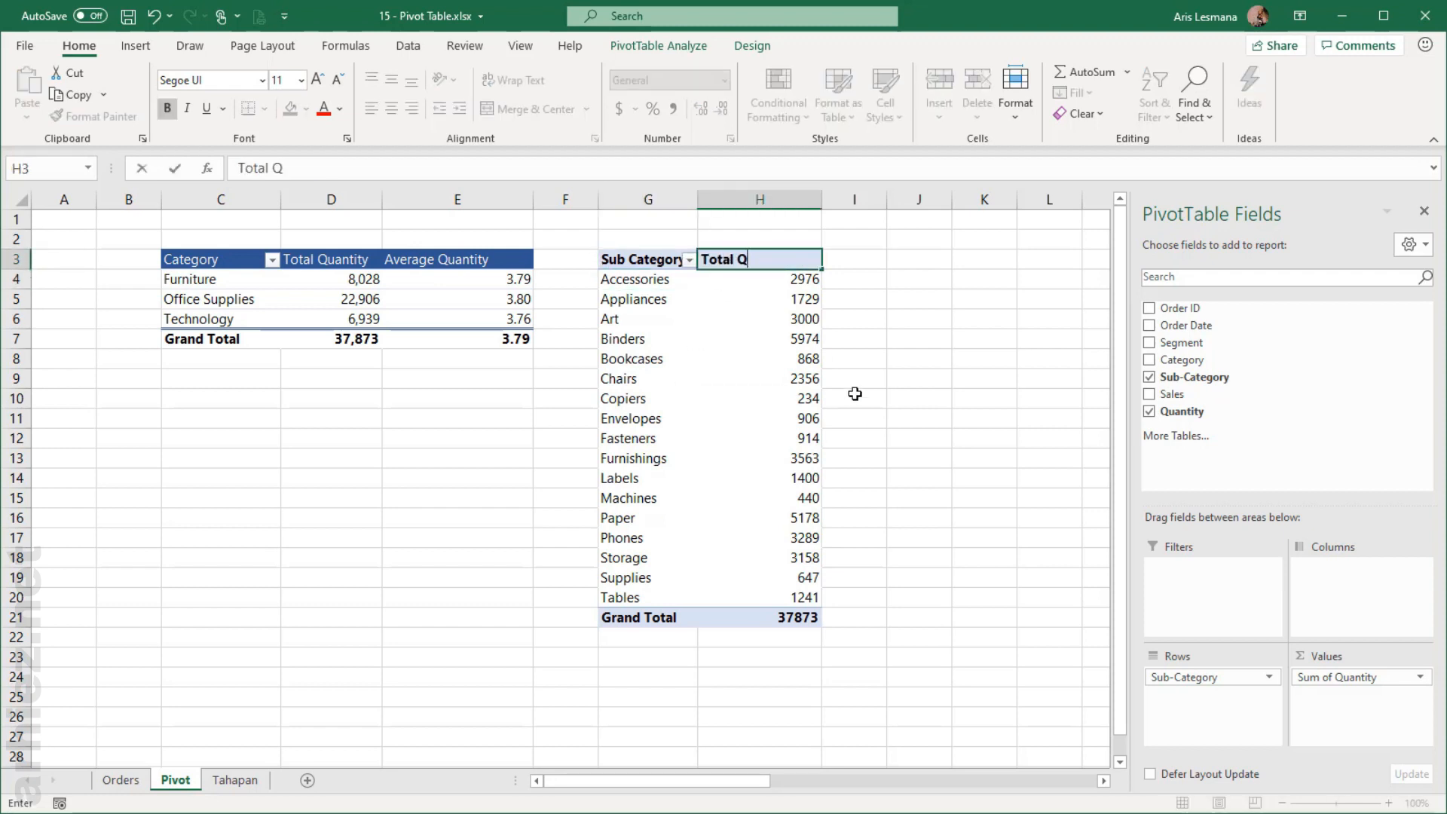
pyautogui.write('uantity')
pyautogui.press('Return')
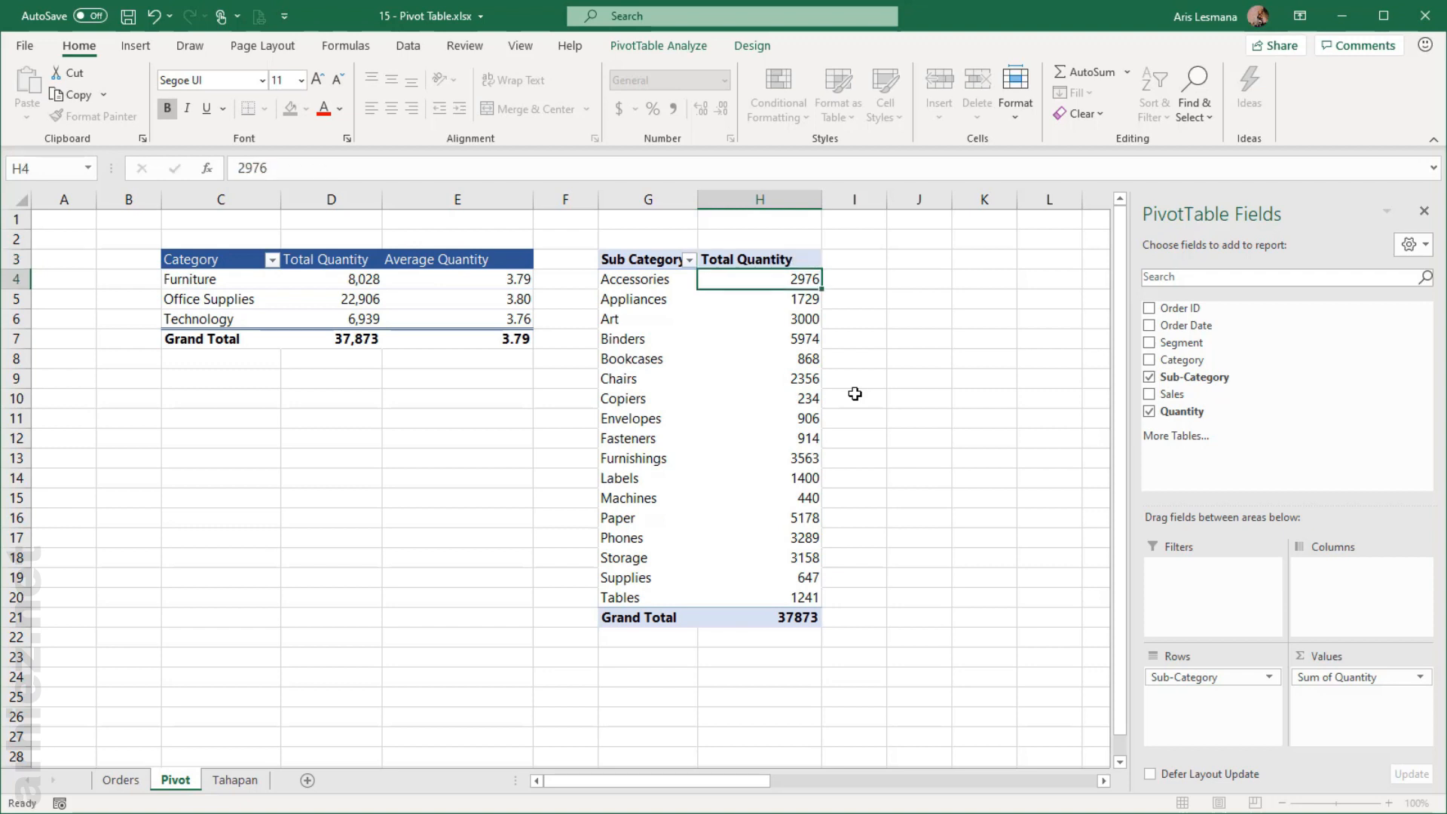
# Step: Apply the blue Medium pivot style matching the first table to PTsubcat, and widen columns G and H slightly
pyautogui.click(236, 781)
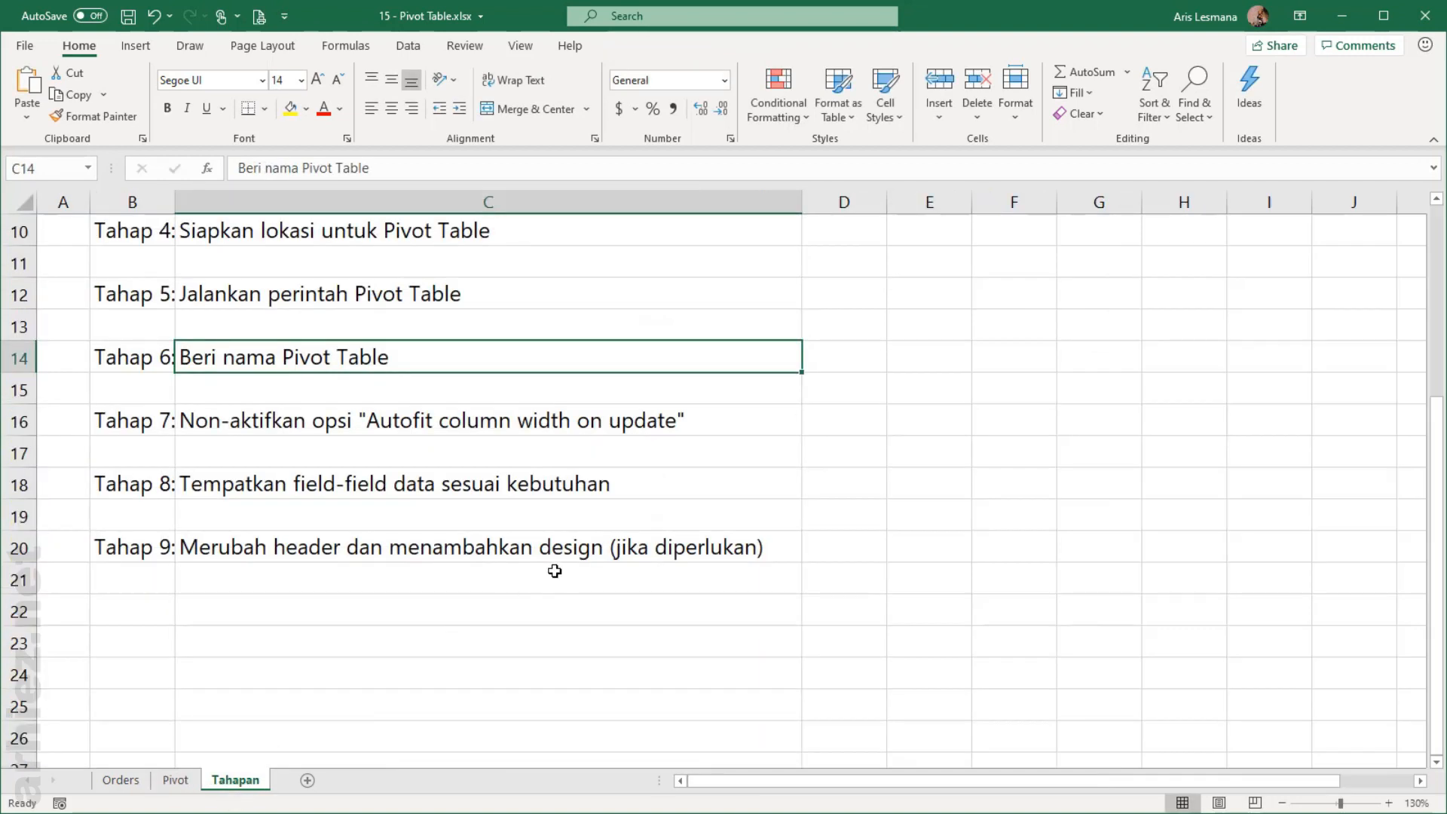
pyautogui.click(175, 780)
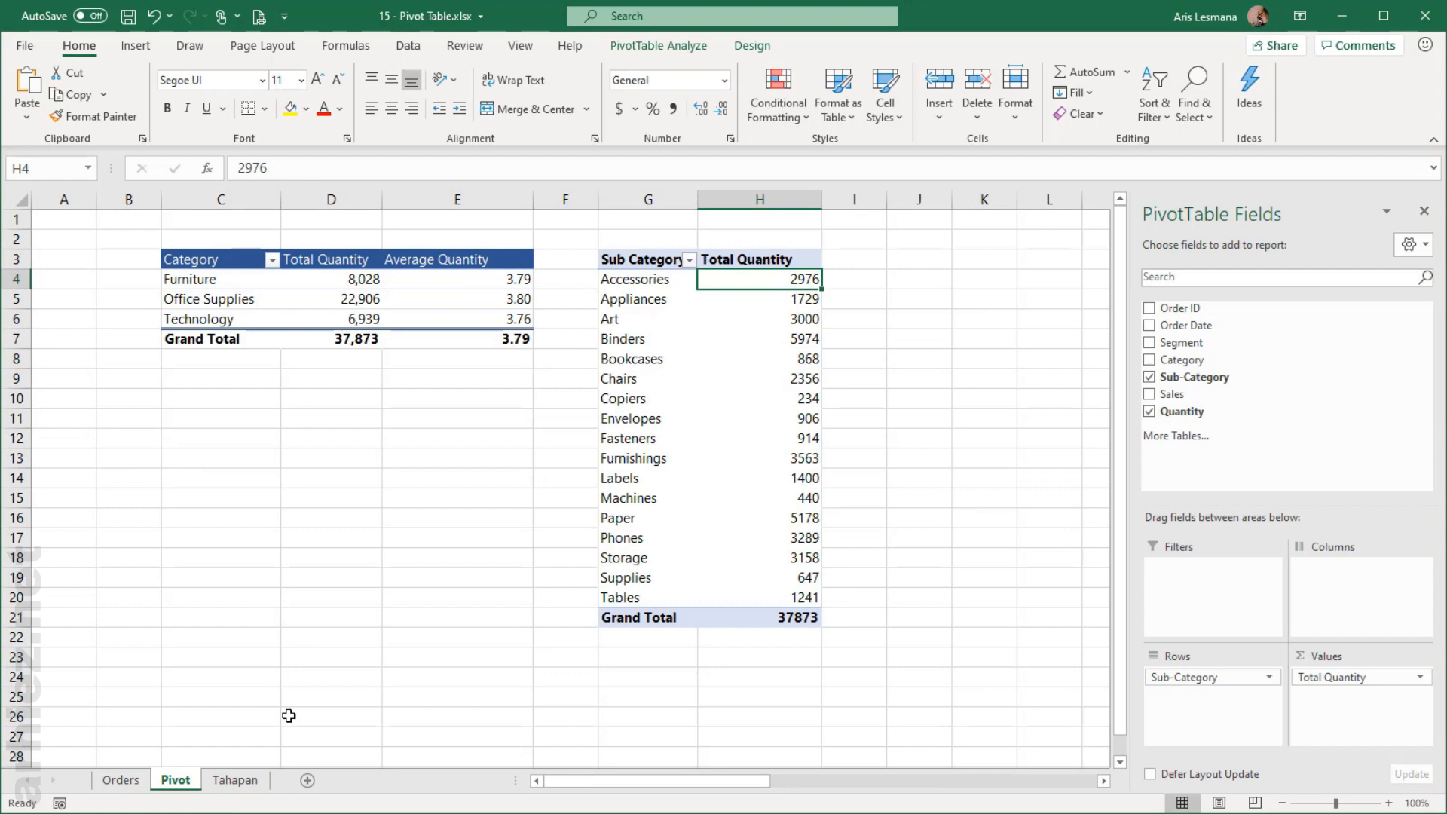
pyautogui.click(704, 362)
pyautogui.click(752, 46)
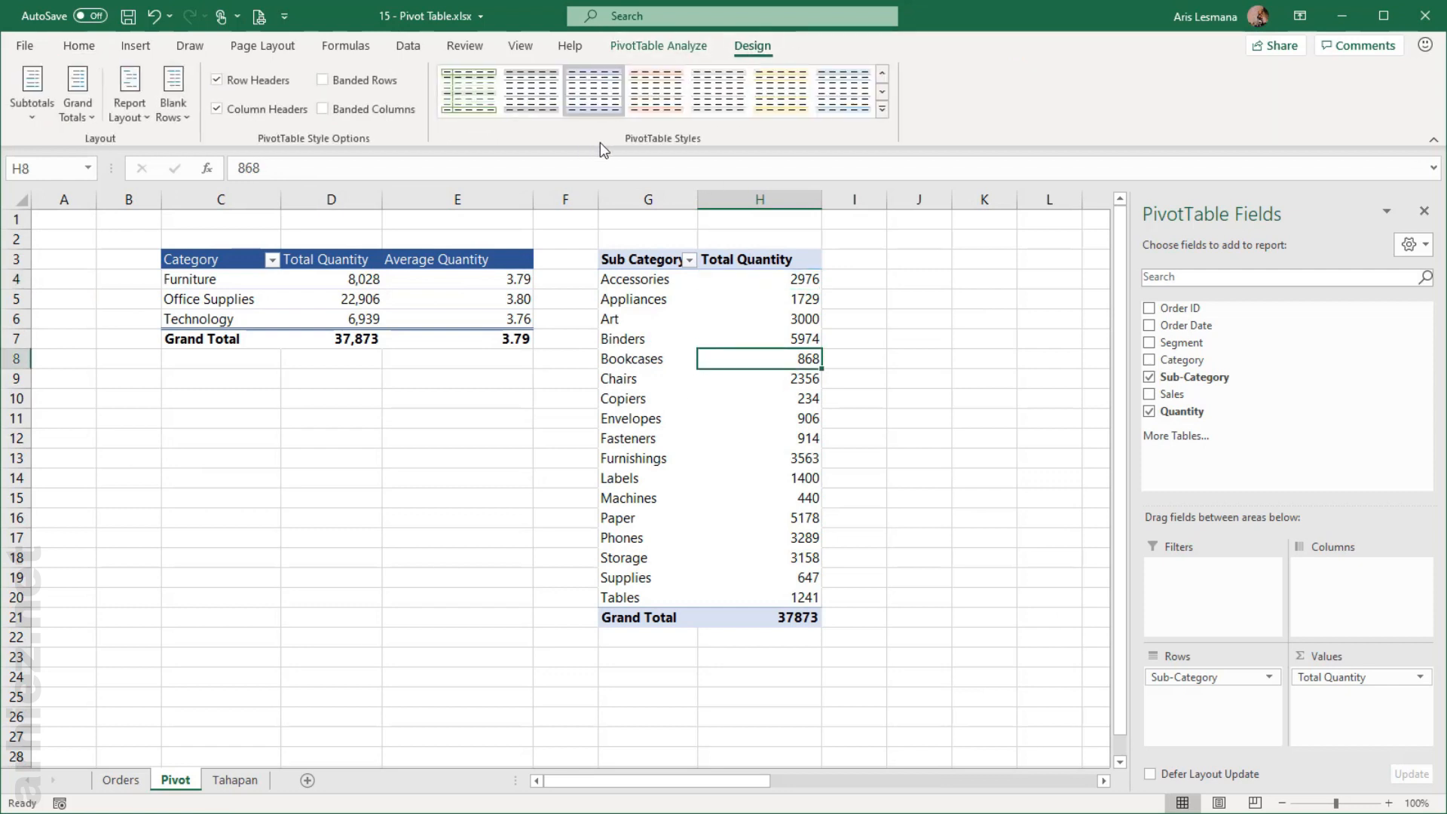
pyautogui.click(882, 110)
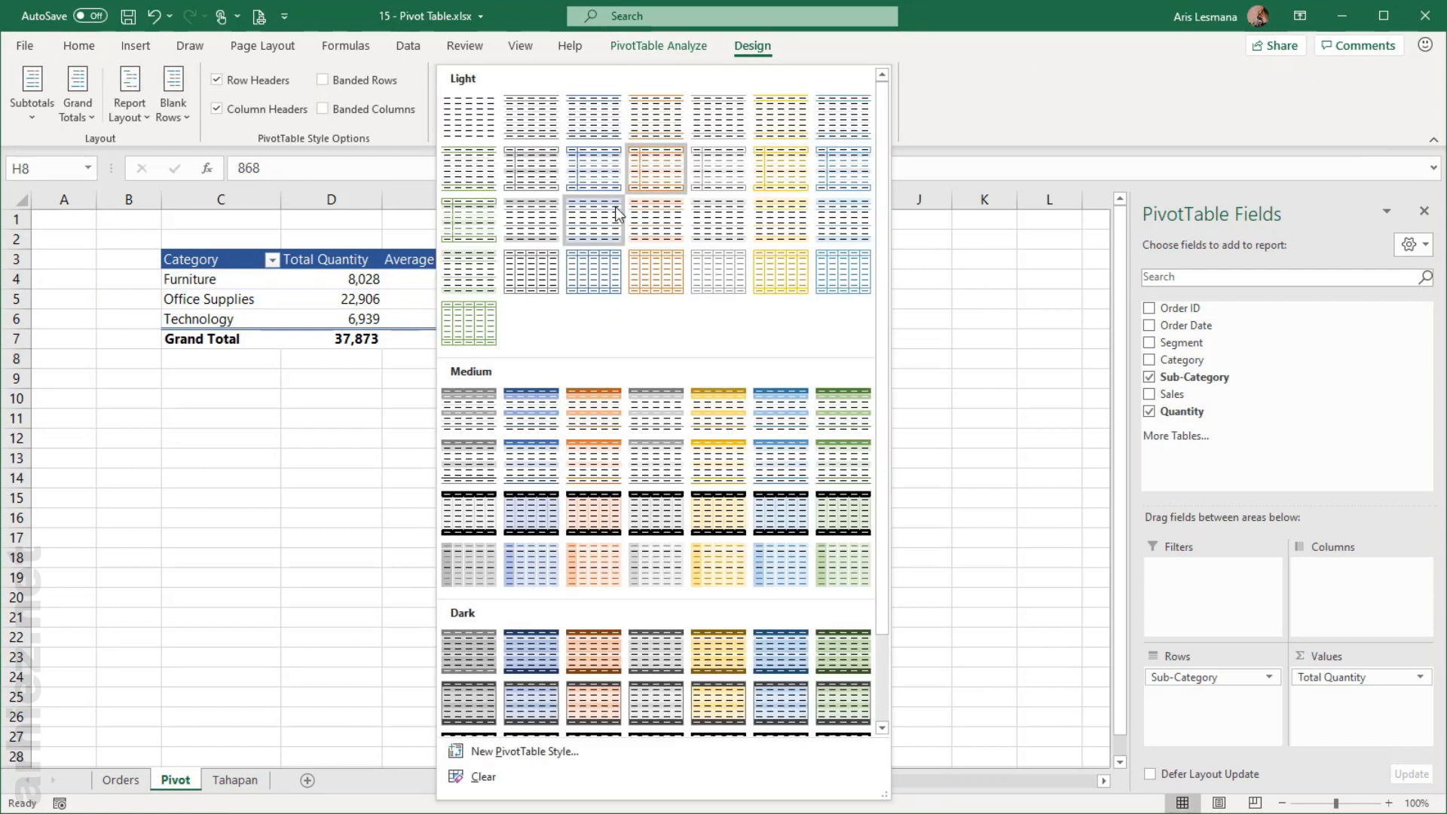
pyautogui.click(540, 411)
pyautogui.moveTo(697, 199); pyautogui.dragTo(715, 199)
pyautogui.moveTo(839, 199); pyautogui.dragTo(851, 199)
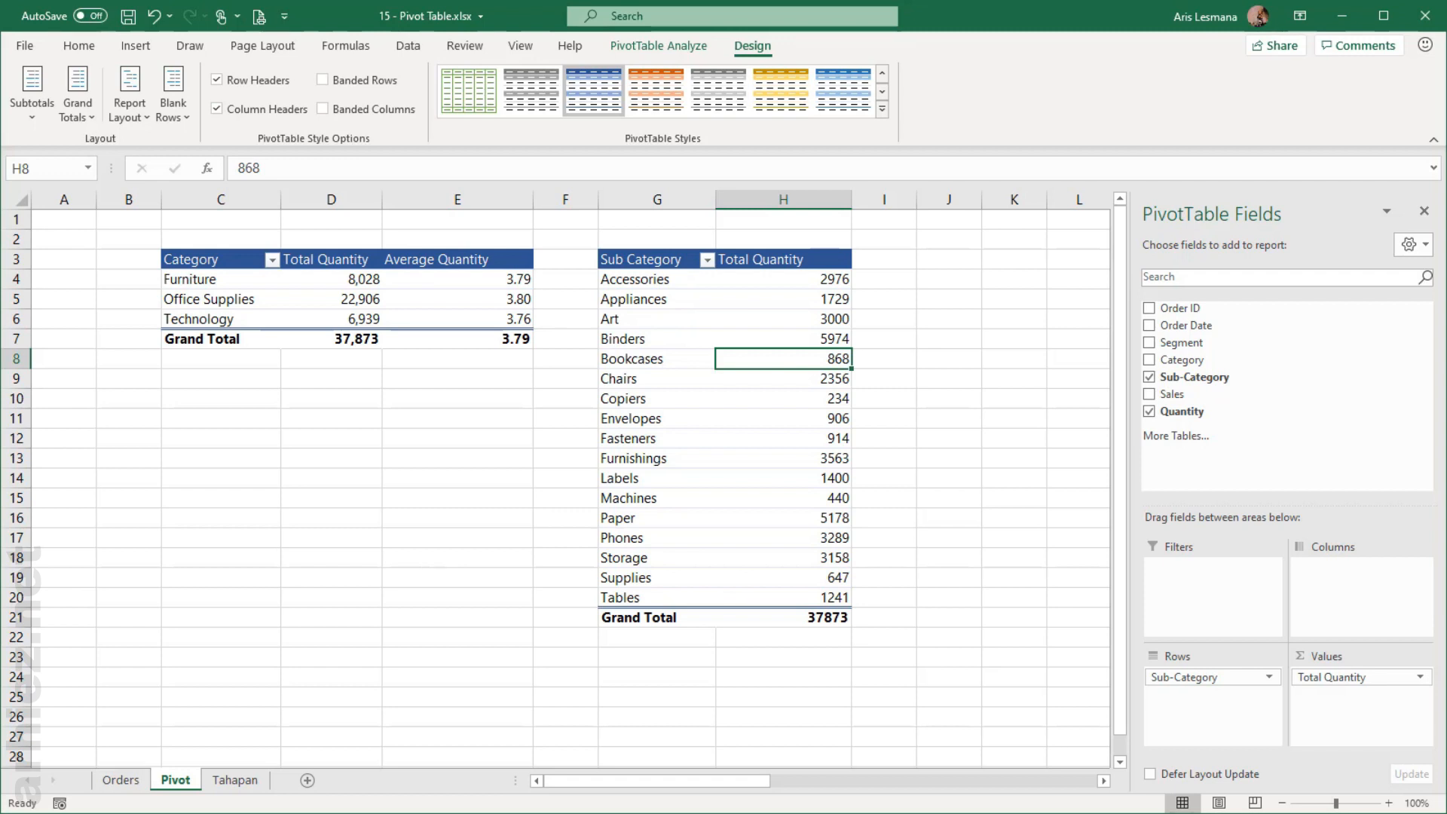
# Step: Add Quantity as a second value field in PTsubcat below Total Quantity, and widen column I to fit its header
pyautogui.click(736, 443)
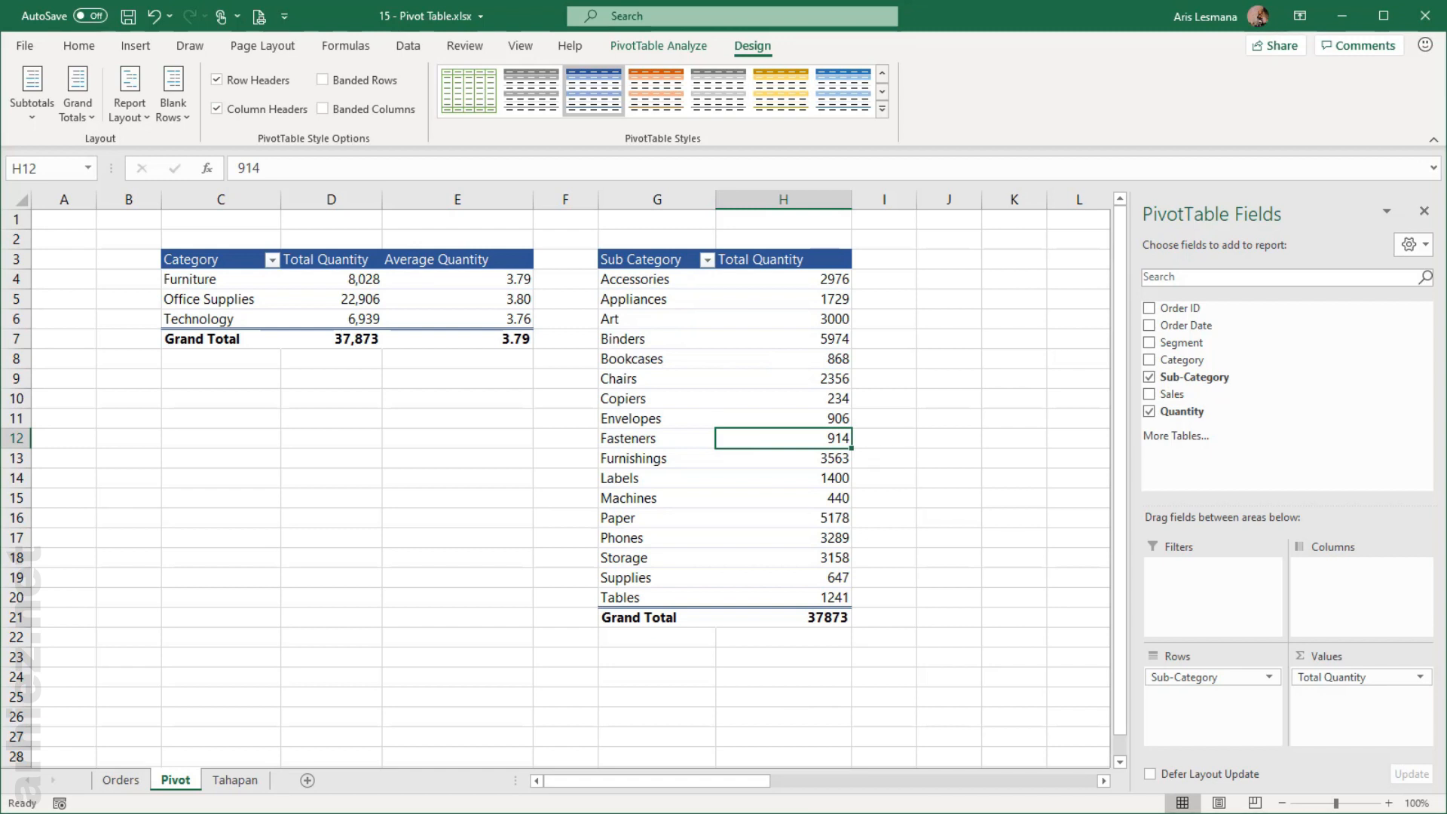
pyautogui.moveTo(1181, 412); pyautogui.dragTo(1338, 701)
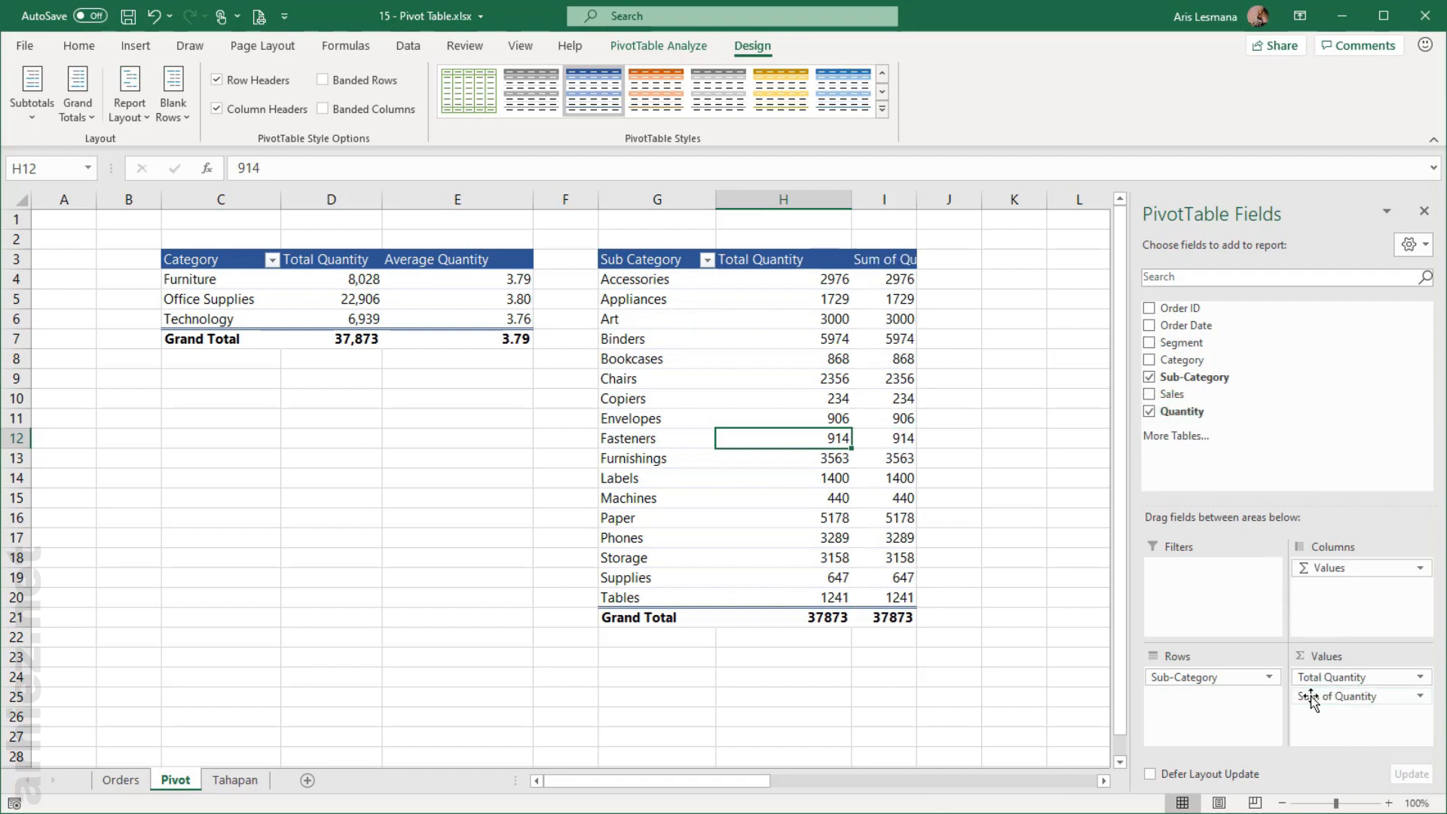
pyautogui.moveTo(916, 199); pyautogui.dragTo(1001, 208)
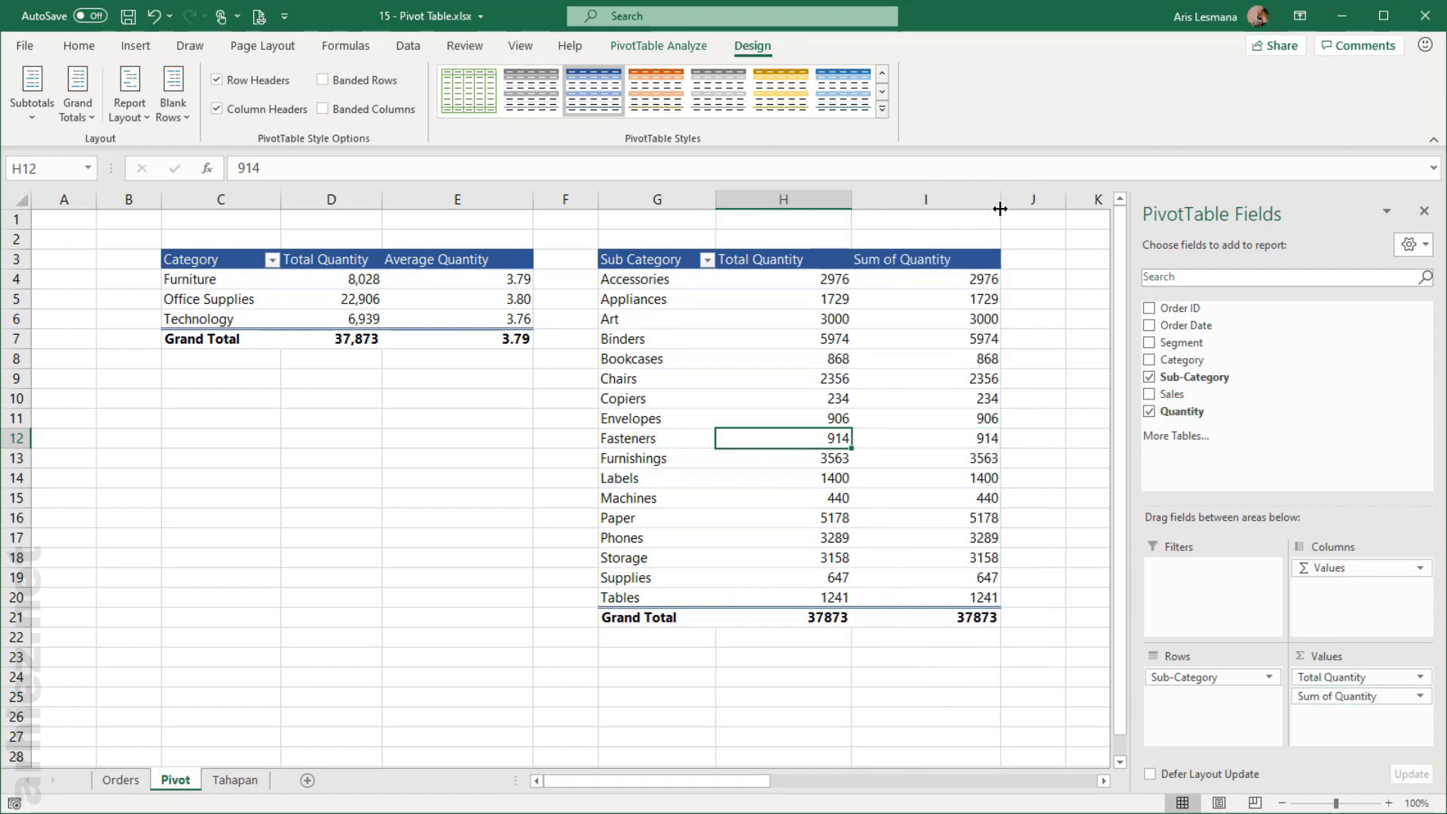
# Step: Show the Sum of Quantity values in column I of PTsubcat as % of Grand Total
pyautogui.click(924, 399)
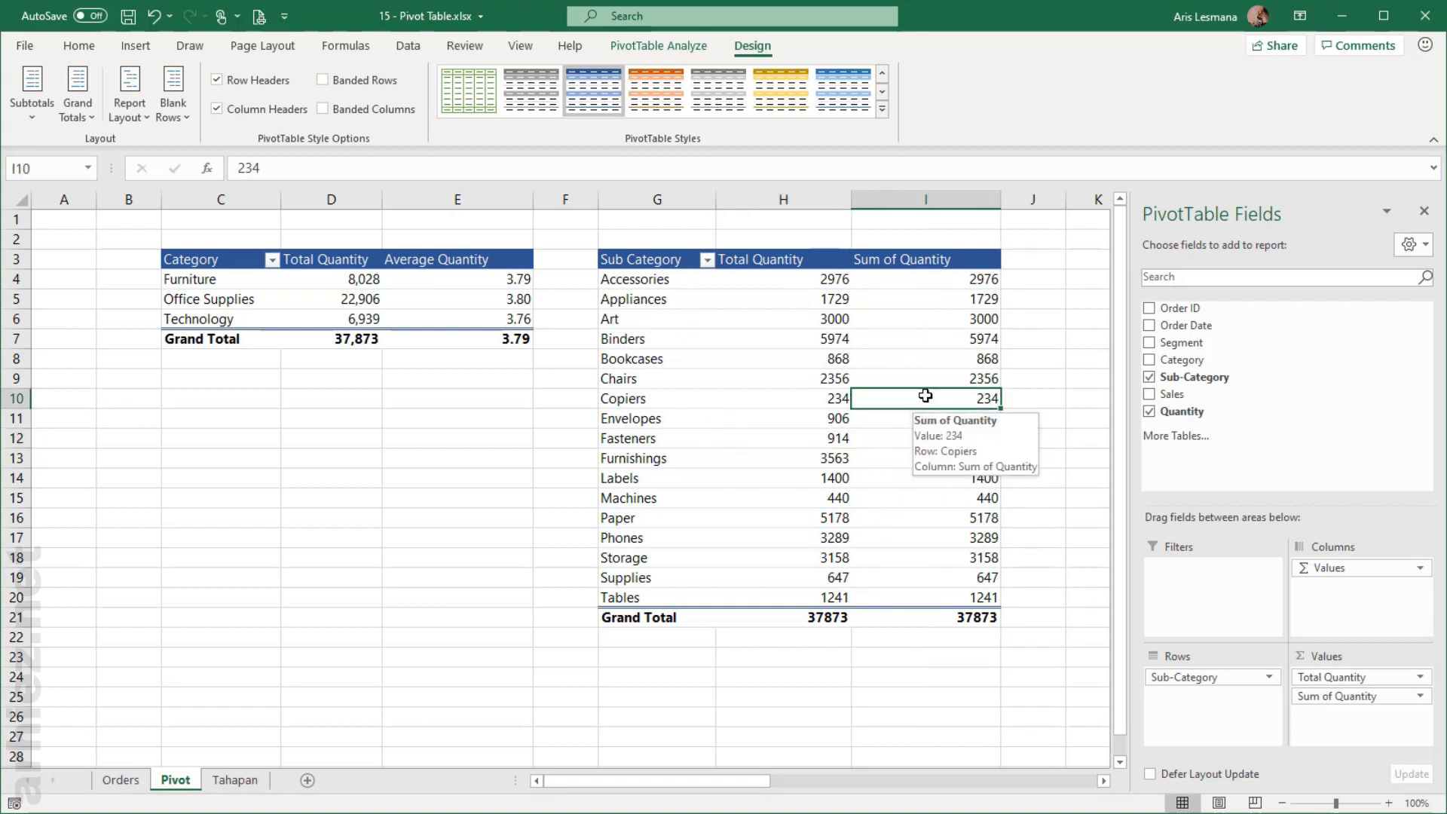
pyautogui.rightClick(926, 395)
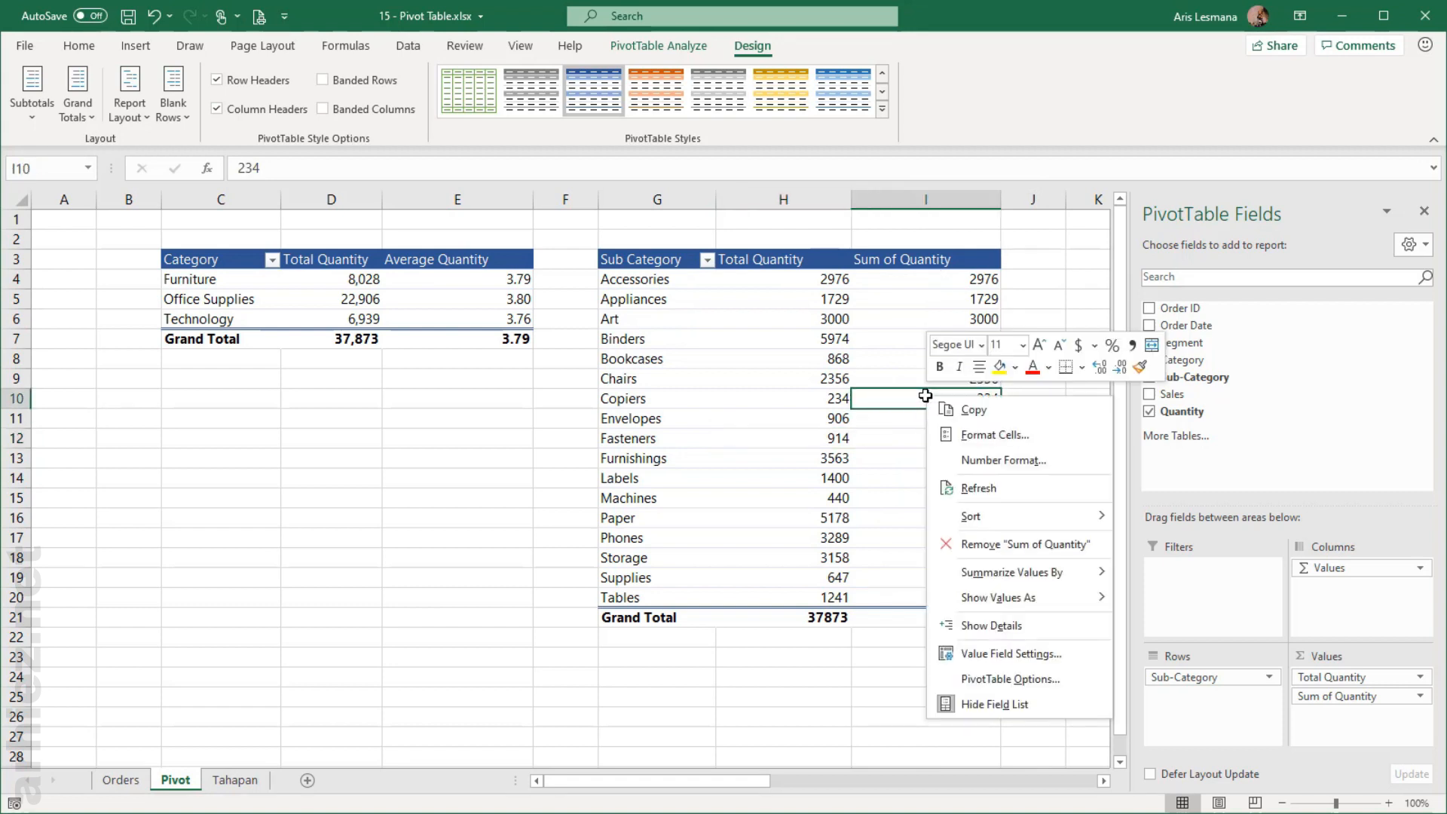
pyautogui.click(994, 653)
pyautogui.moveTo(982, 515); pyautogui.dragTo(591, 378)
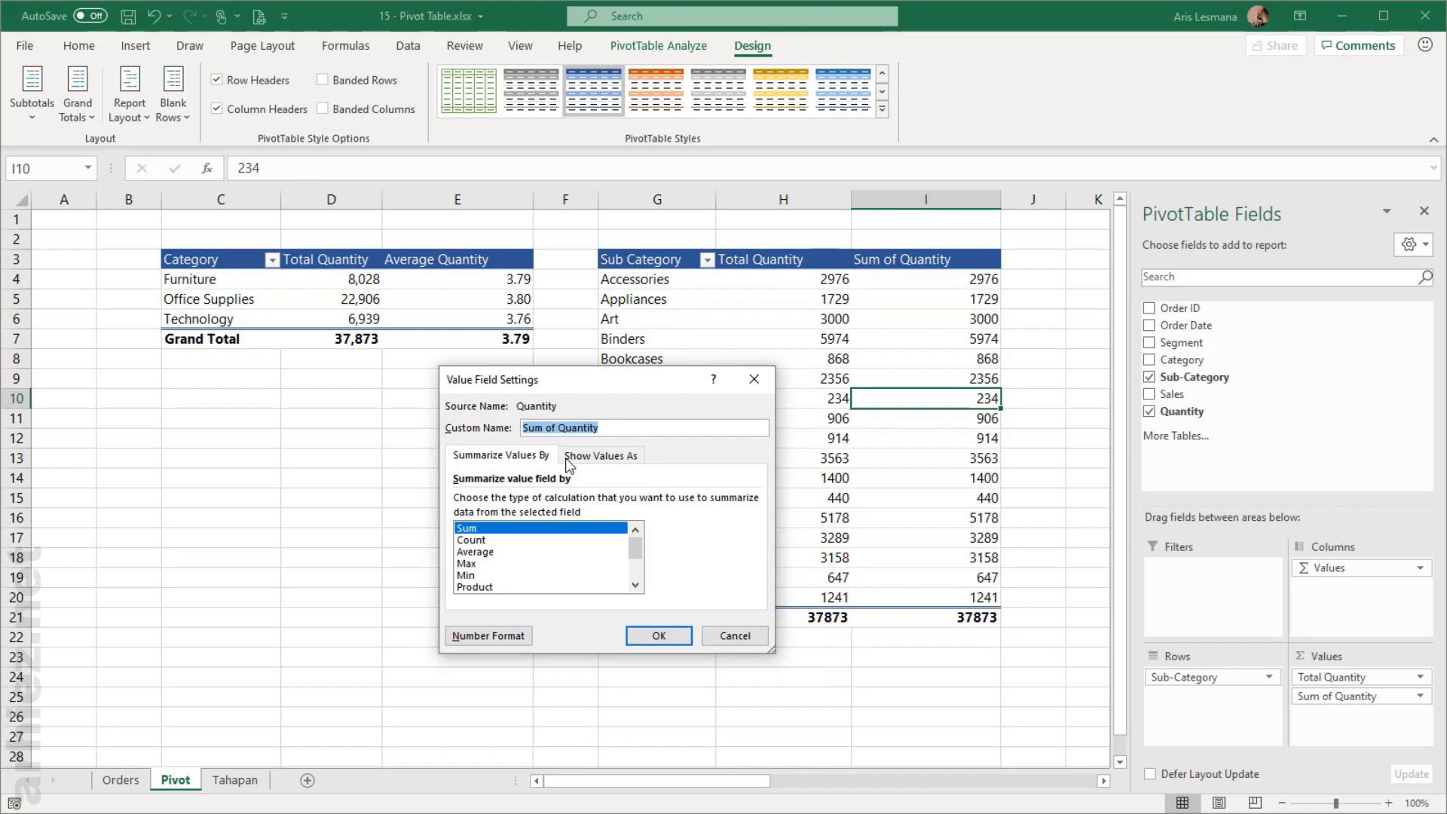
pyautogui.click(605, 457)
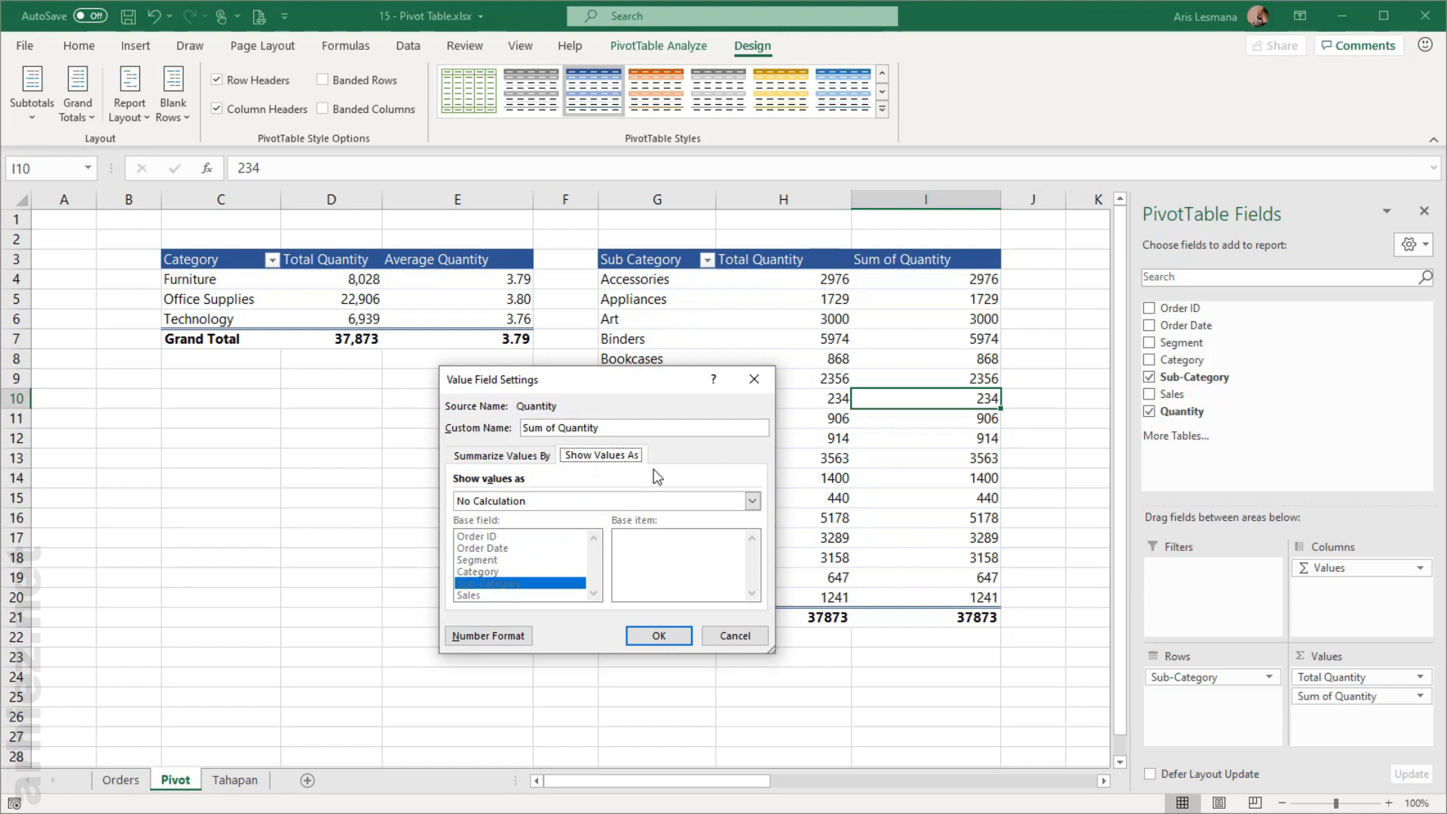
pyautogui.moveTo(663, 379); pyautogui.dragTo(473, 379)
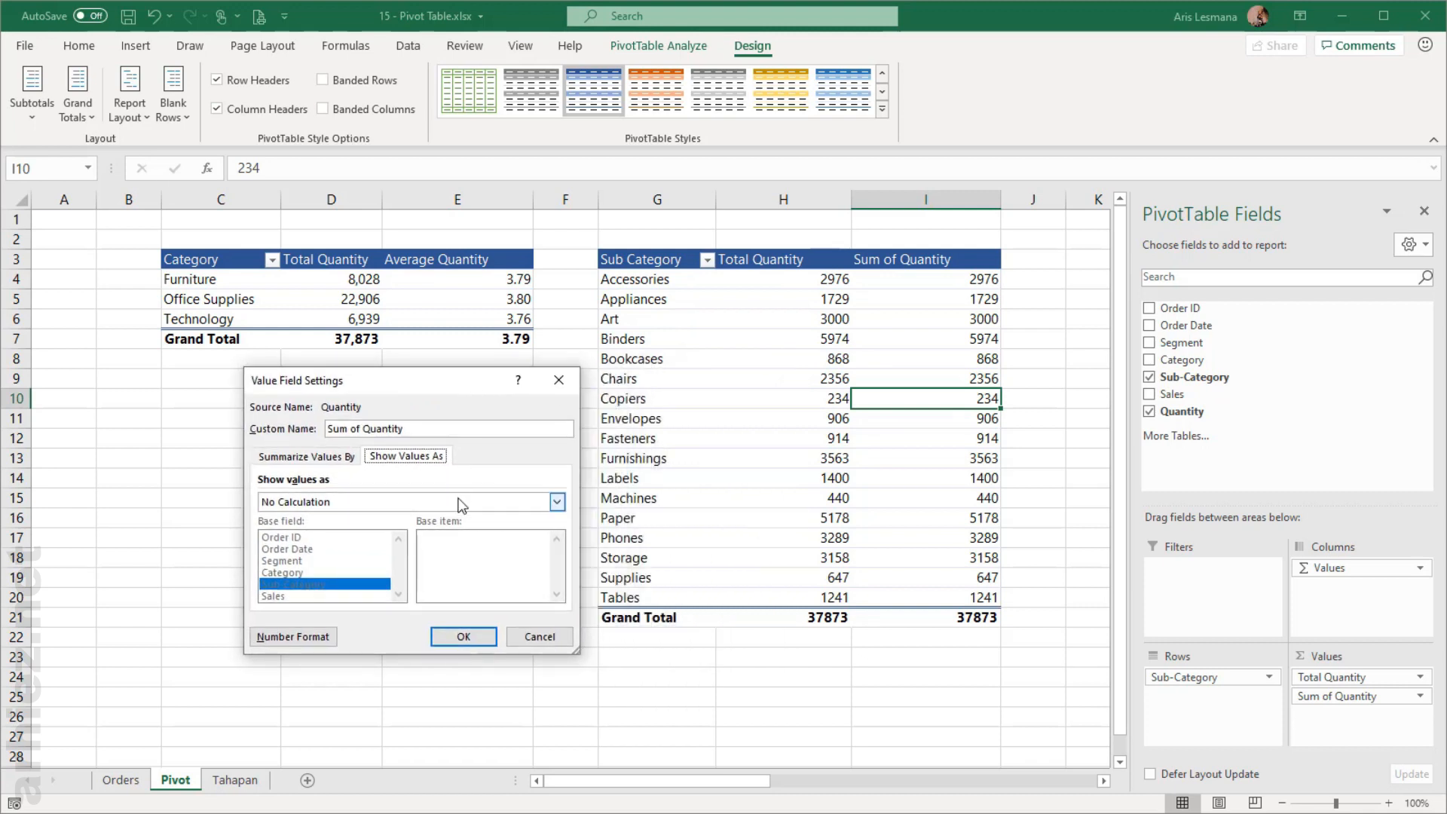
pyautogui.click(557, 502)
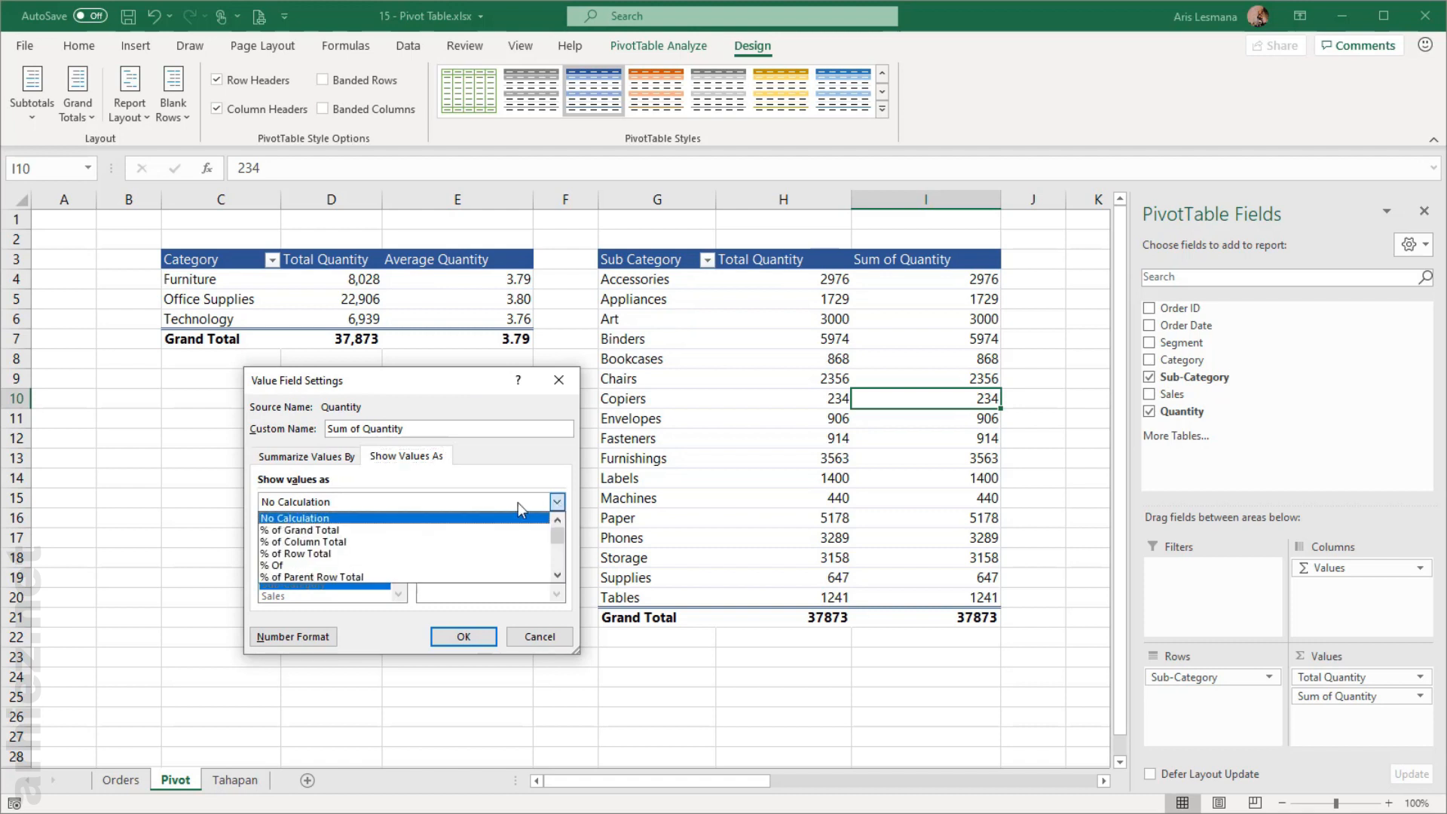
pyautogui.click(299, 531)
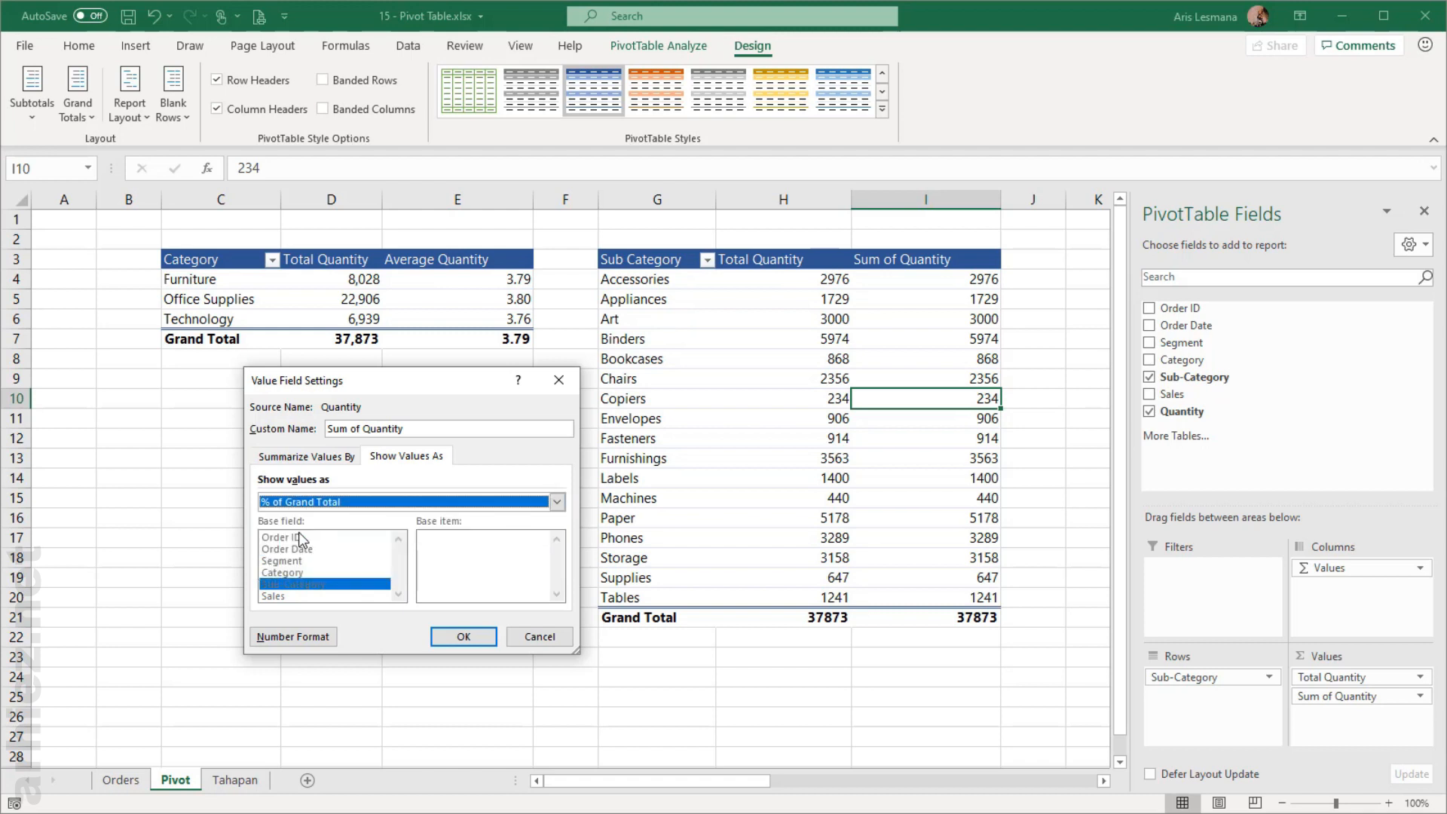
pyautogui.click(476, 643)
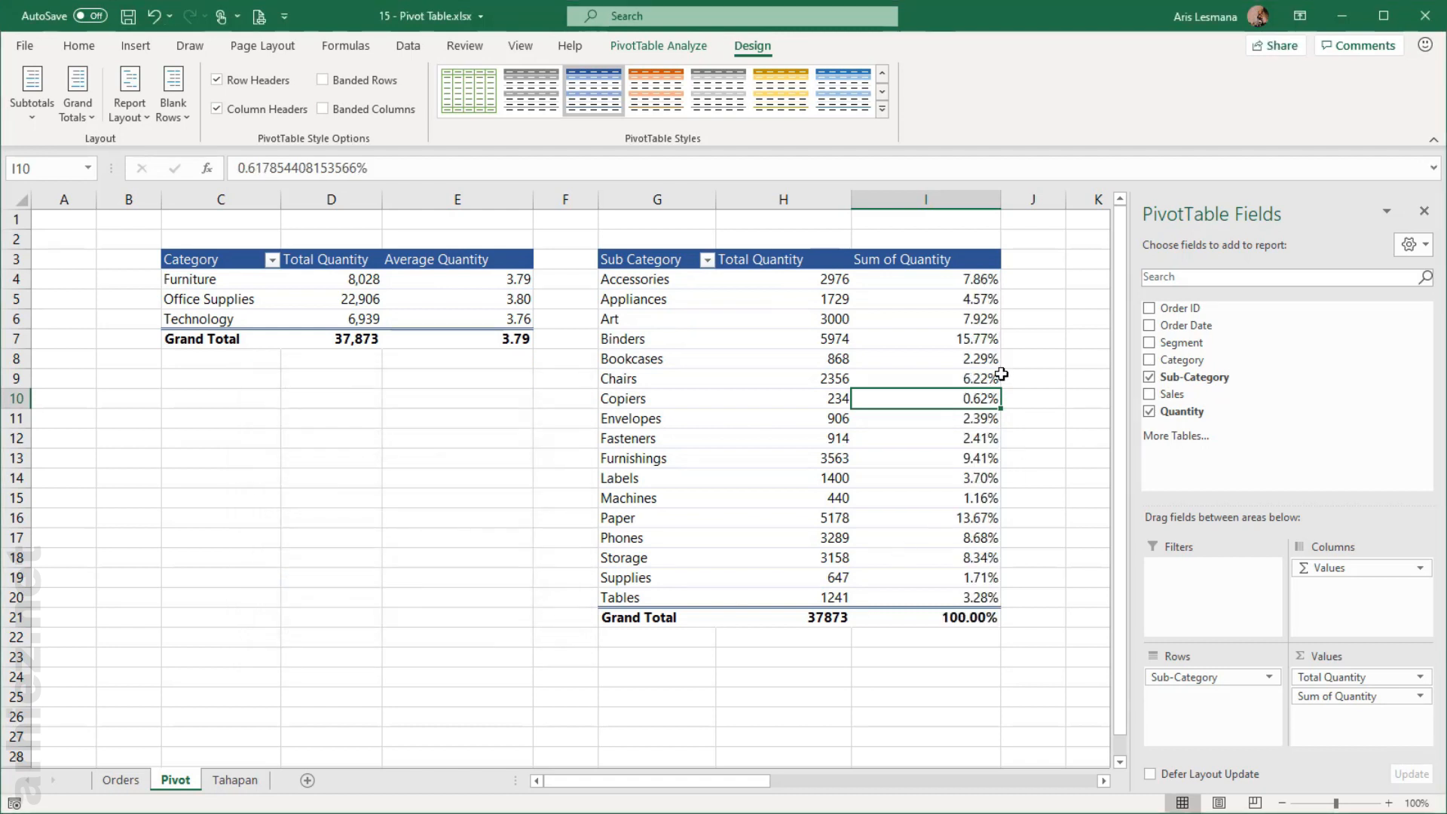
# Step: Rename the Sum of Quantity header in I3 to Persentase
pyautogui.moveTo(949, 491)
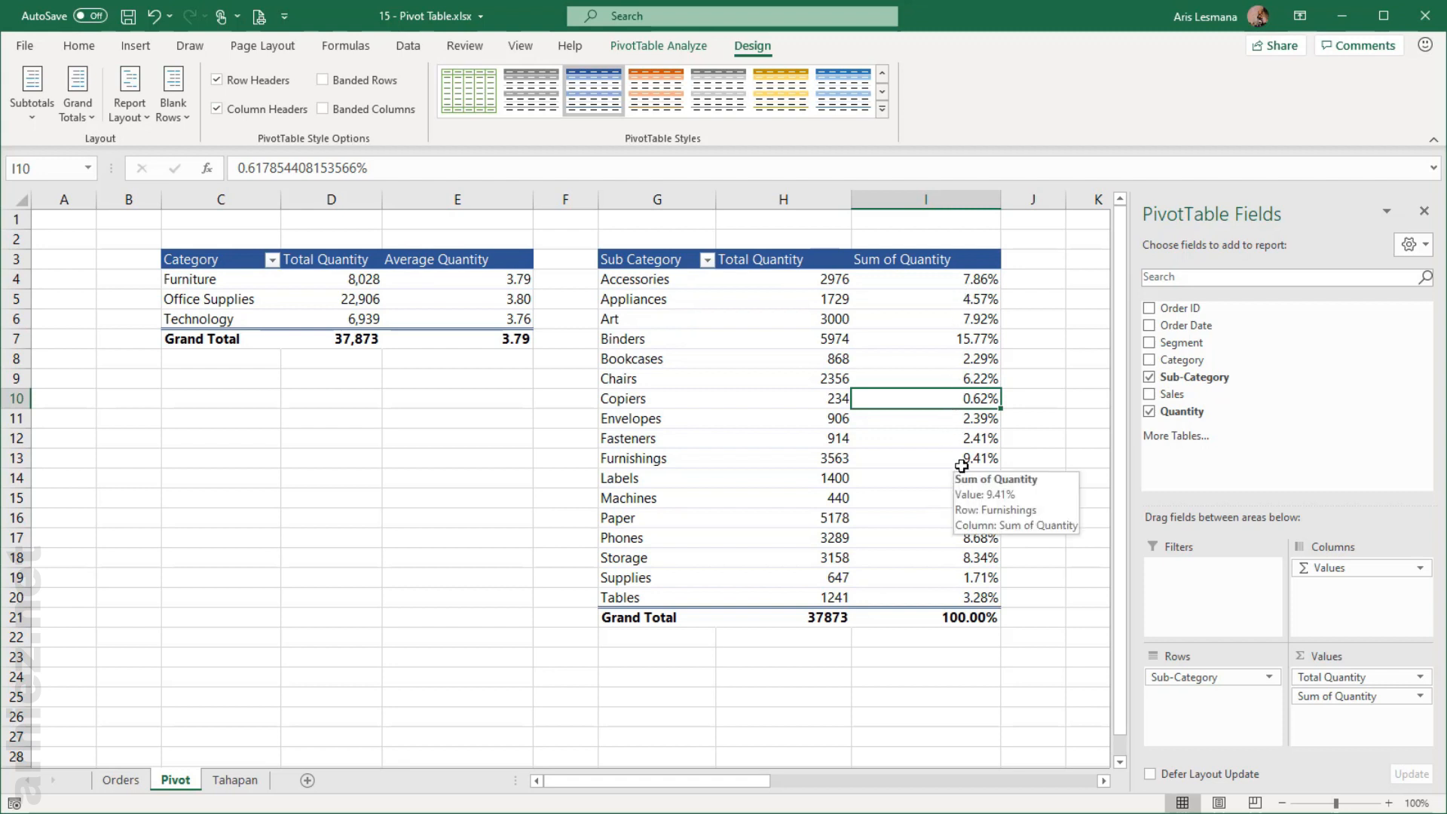
pyautogui.click(914, 259)
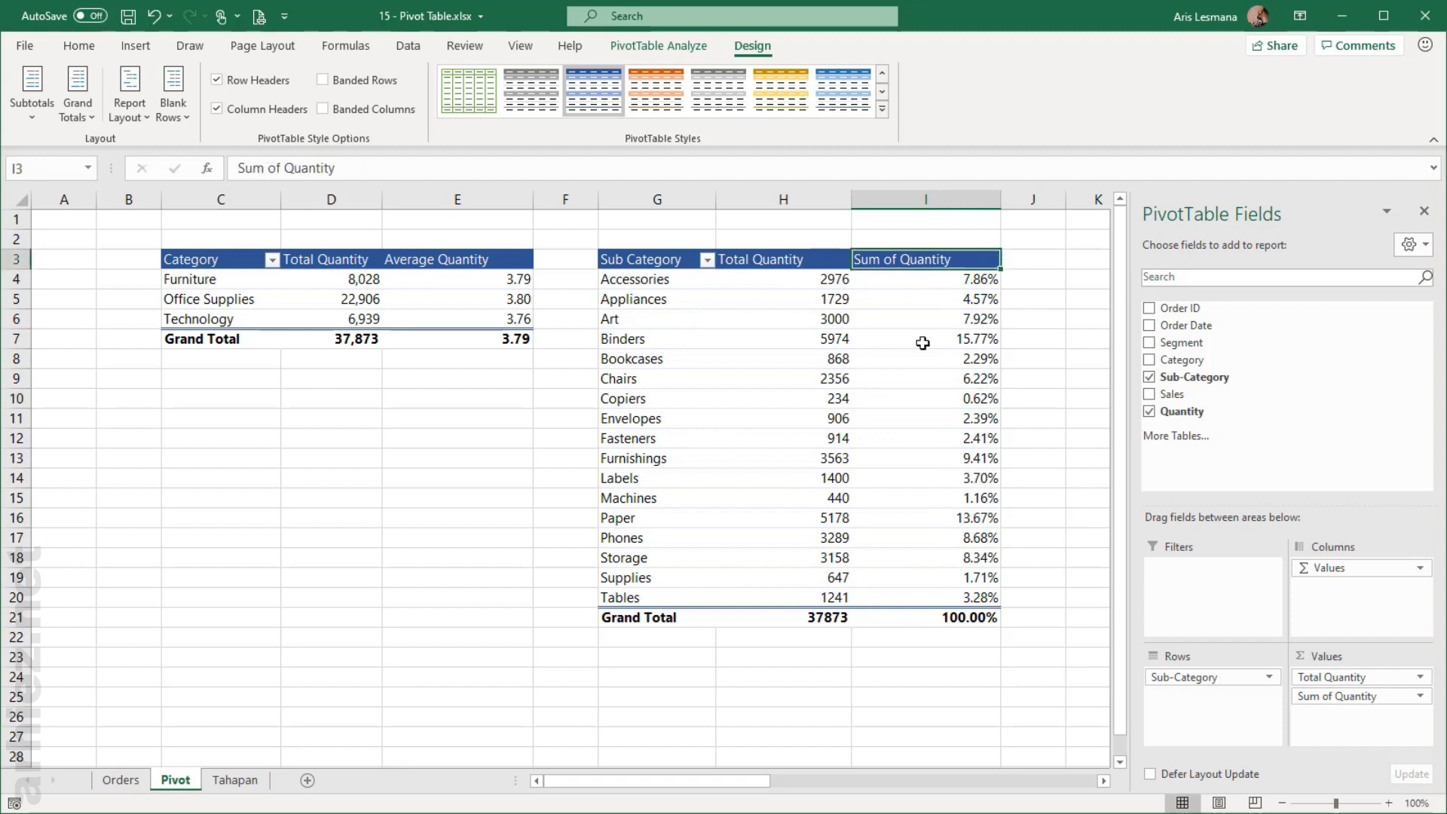
pyautogui.write('Persentase')
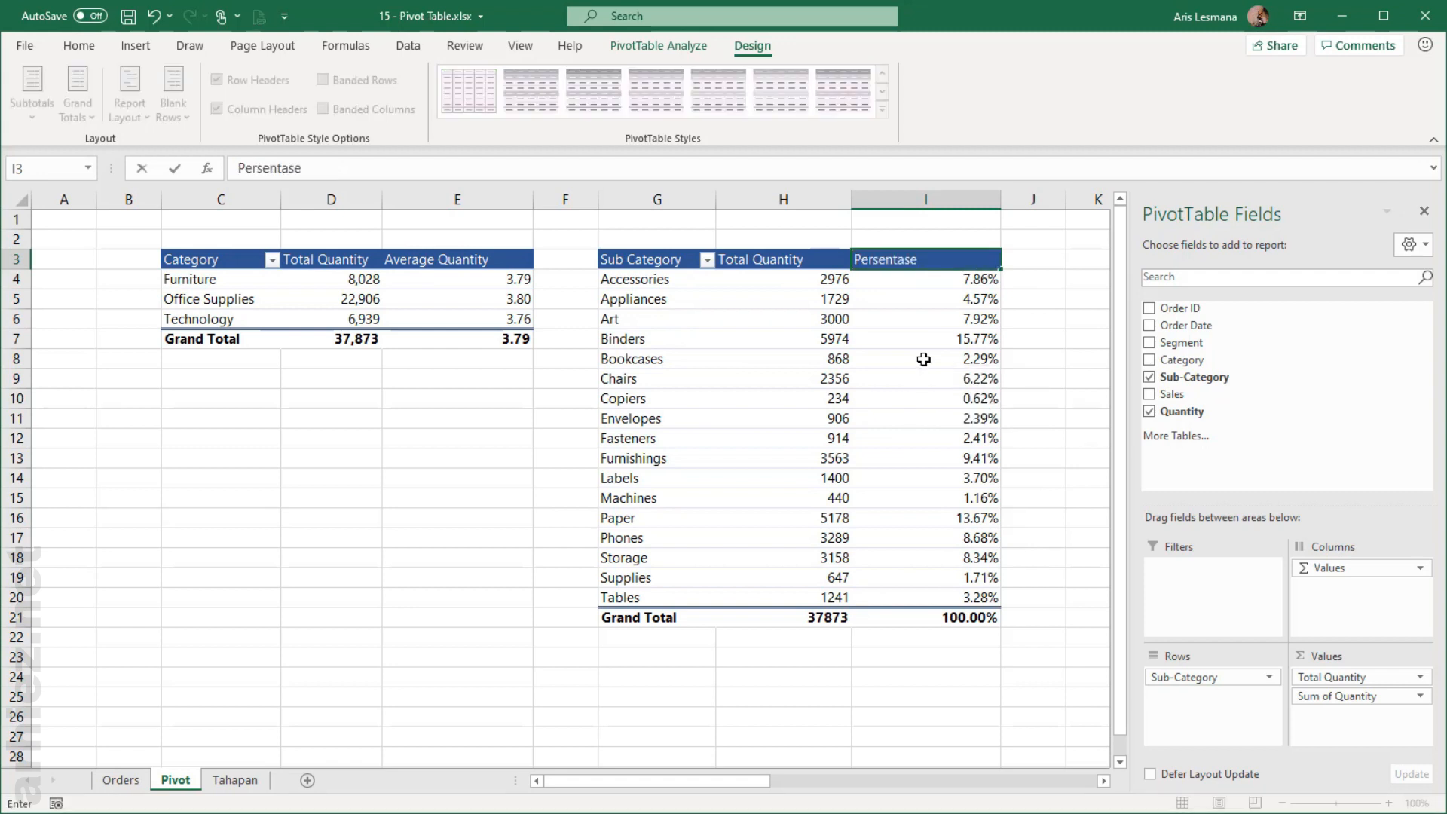
pyautogui.press('Return')
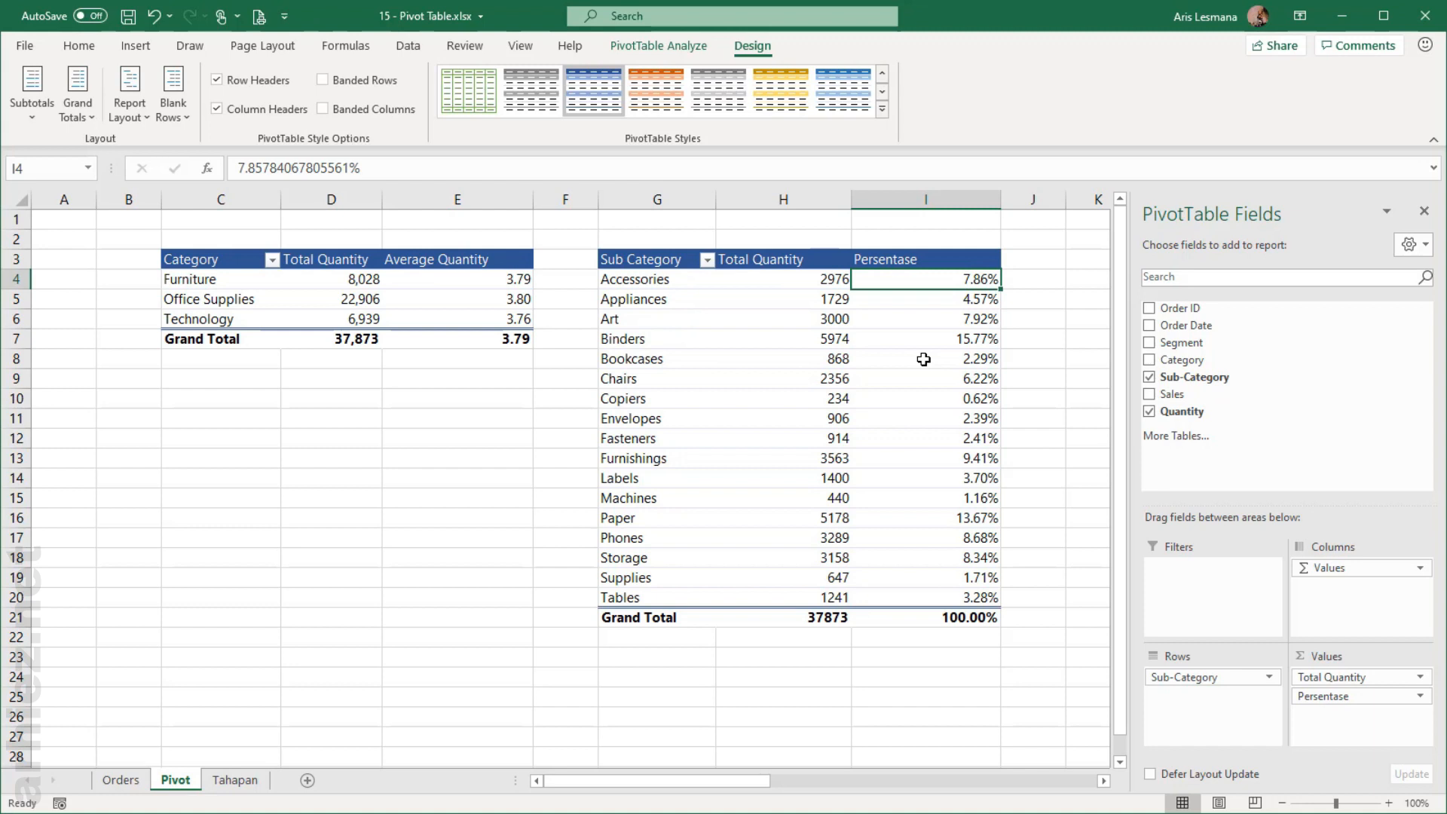
# Step: Format the Total Quantity field of PTsubcat as Number with 0 decimal places and the 1000 separator
pyautogui.moveTo(782, 278); pyautogui.dragTo(778, 594)
pyautogui.click(797, 488)
pyautogui.click(932, 458)
pyautogui.rightClick(787, 441)
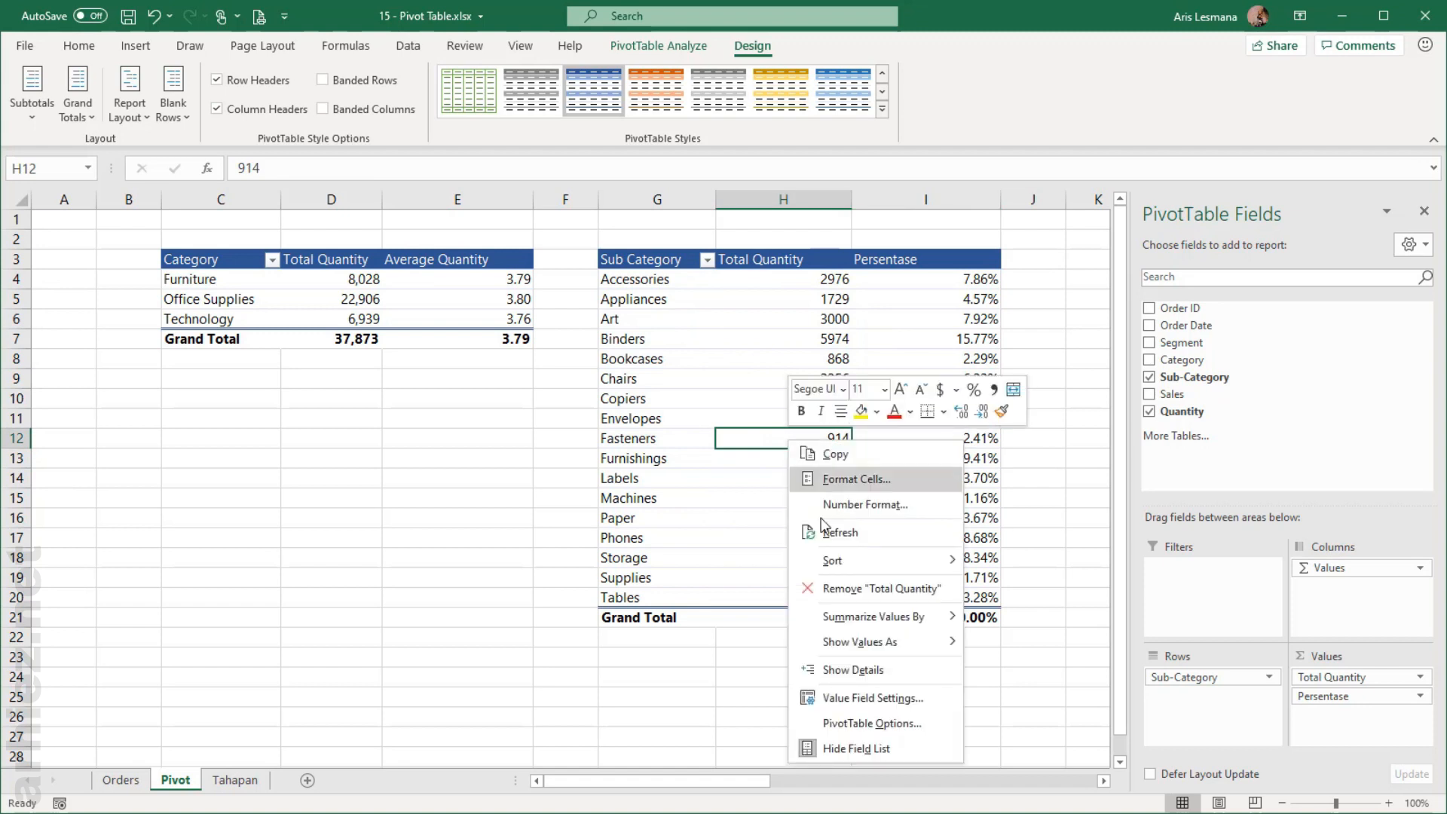
pyautogui.click(864, 698)
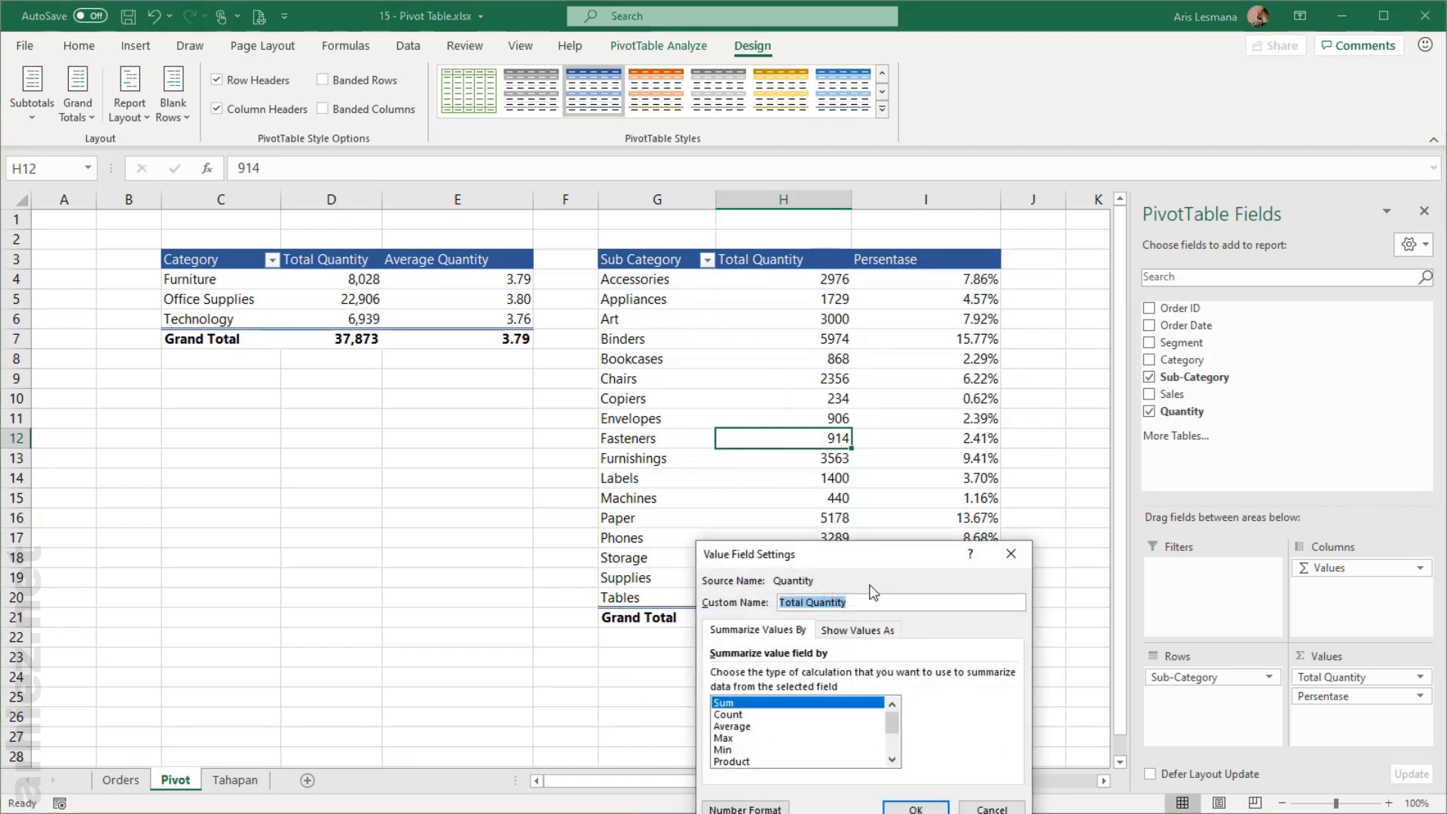
pyautogui.moveTo(844, 554); pyautogui.dragTo(547, 301)
pyautogui.click(476, 558)
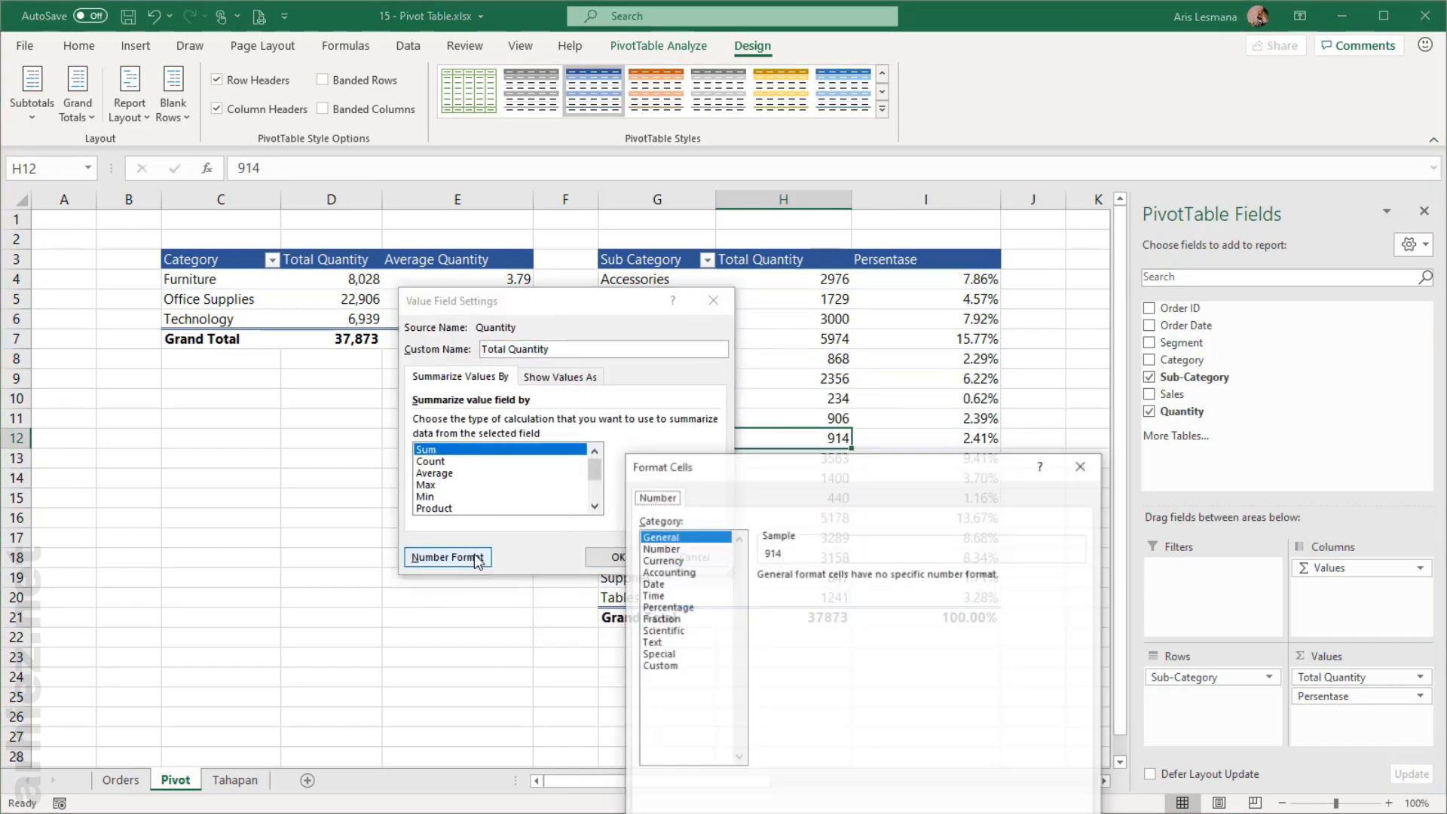
pyautogui.moveTo(767, 469); pyautogui.dragTo(413, 249)
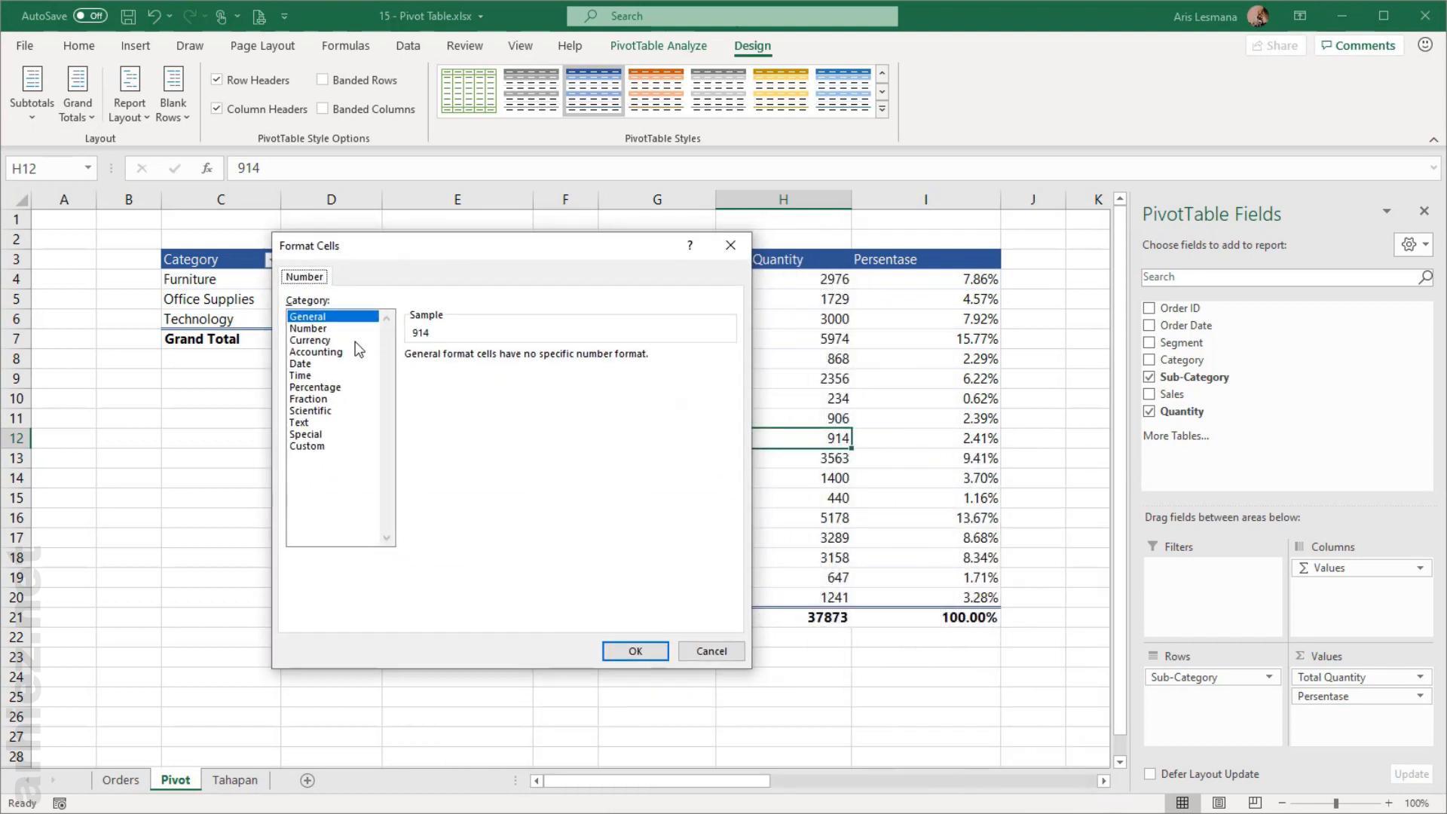
pyautogui.click(320, 329)
pyautogui.click(519, 377)
pyautogui.click(527, 360)
pyautogui.click(528, 360)
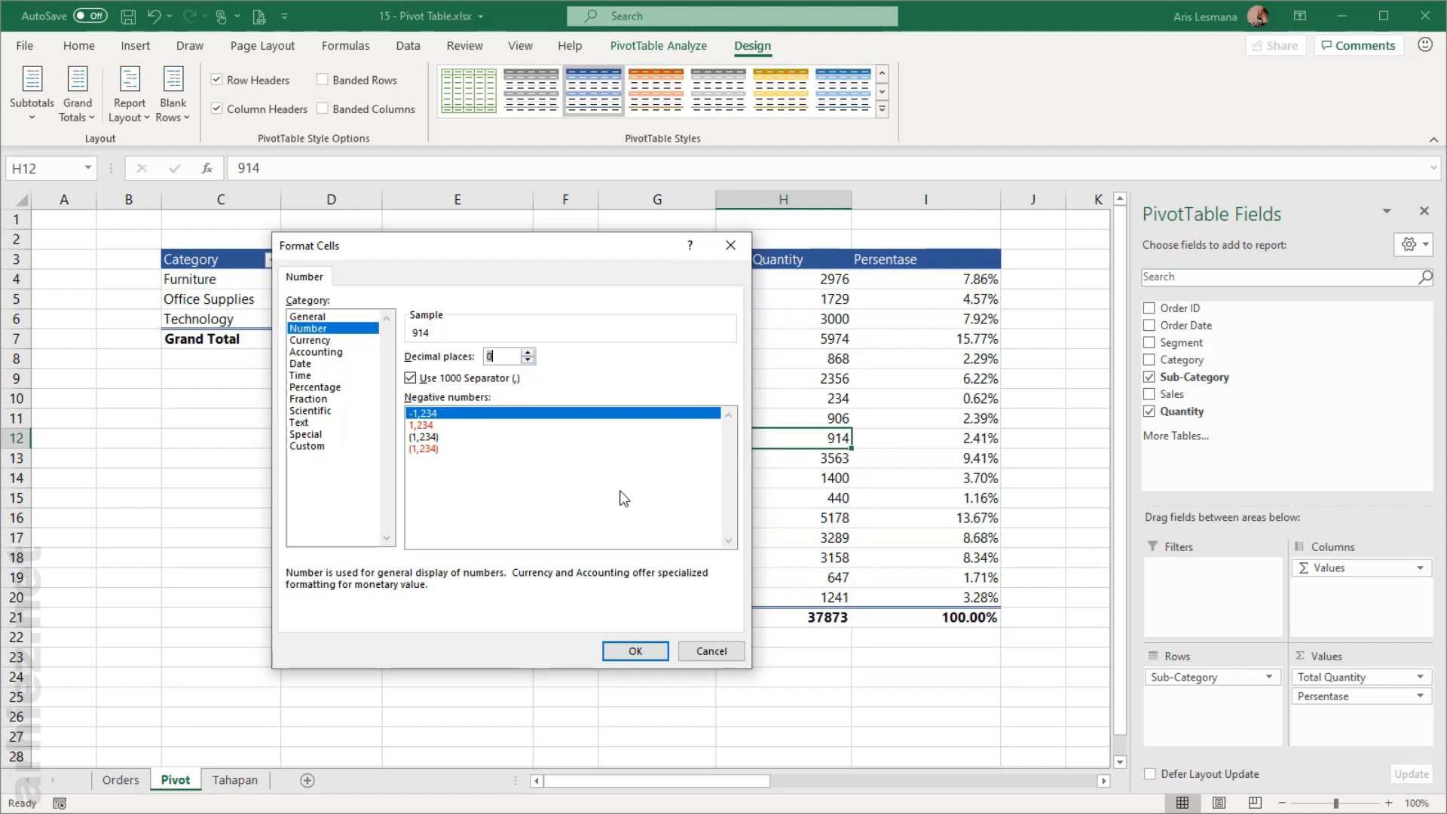
pyautogui.click(637, 653)
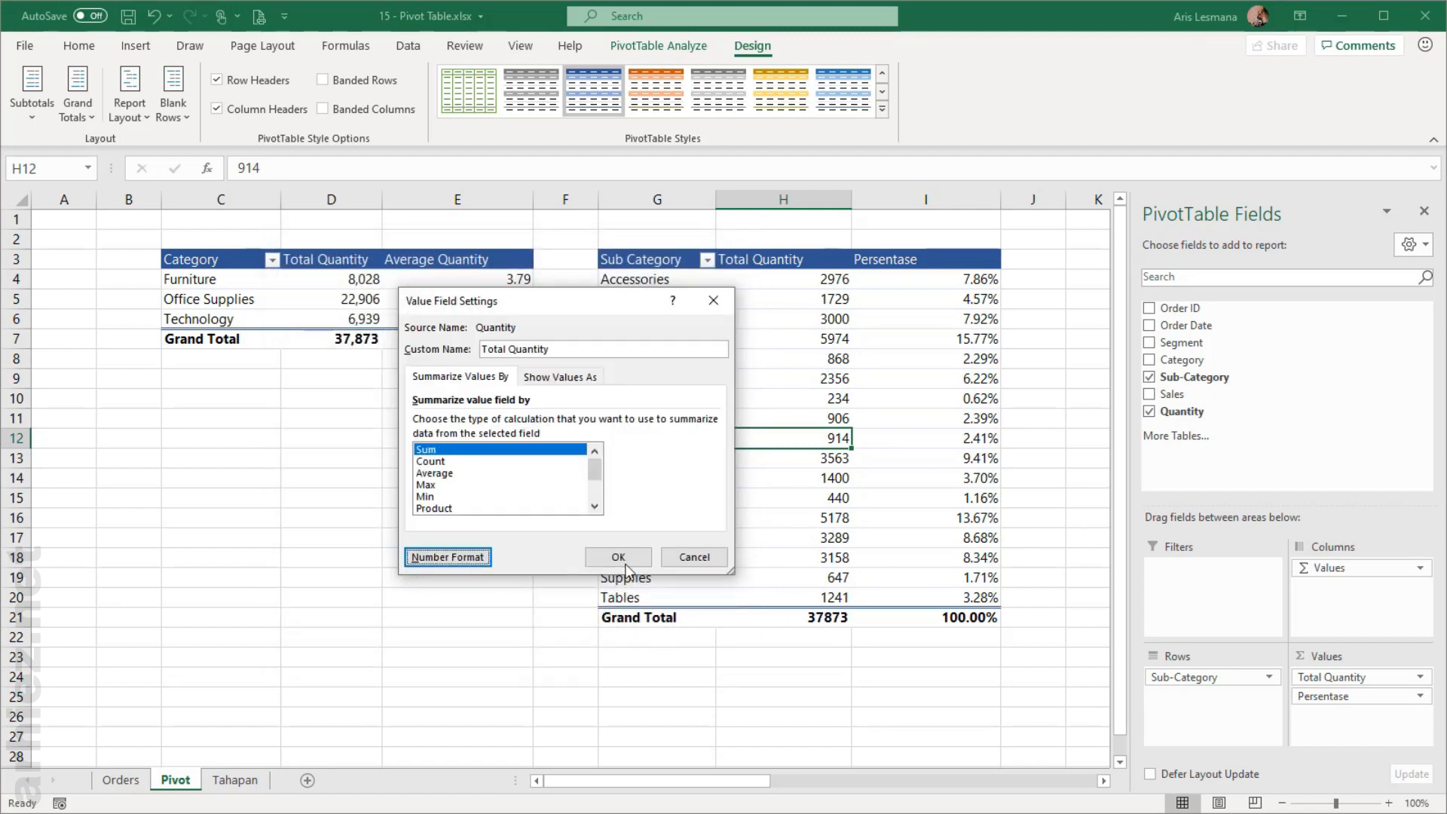
pyautogui.click(636, 555)
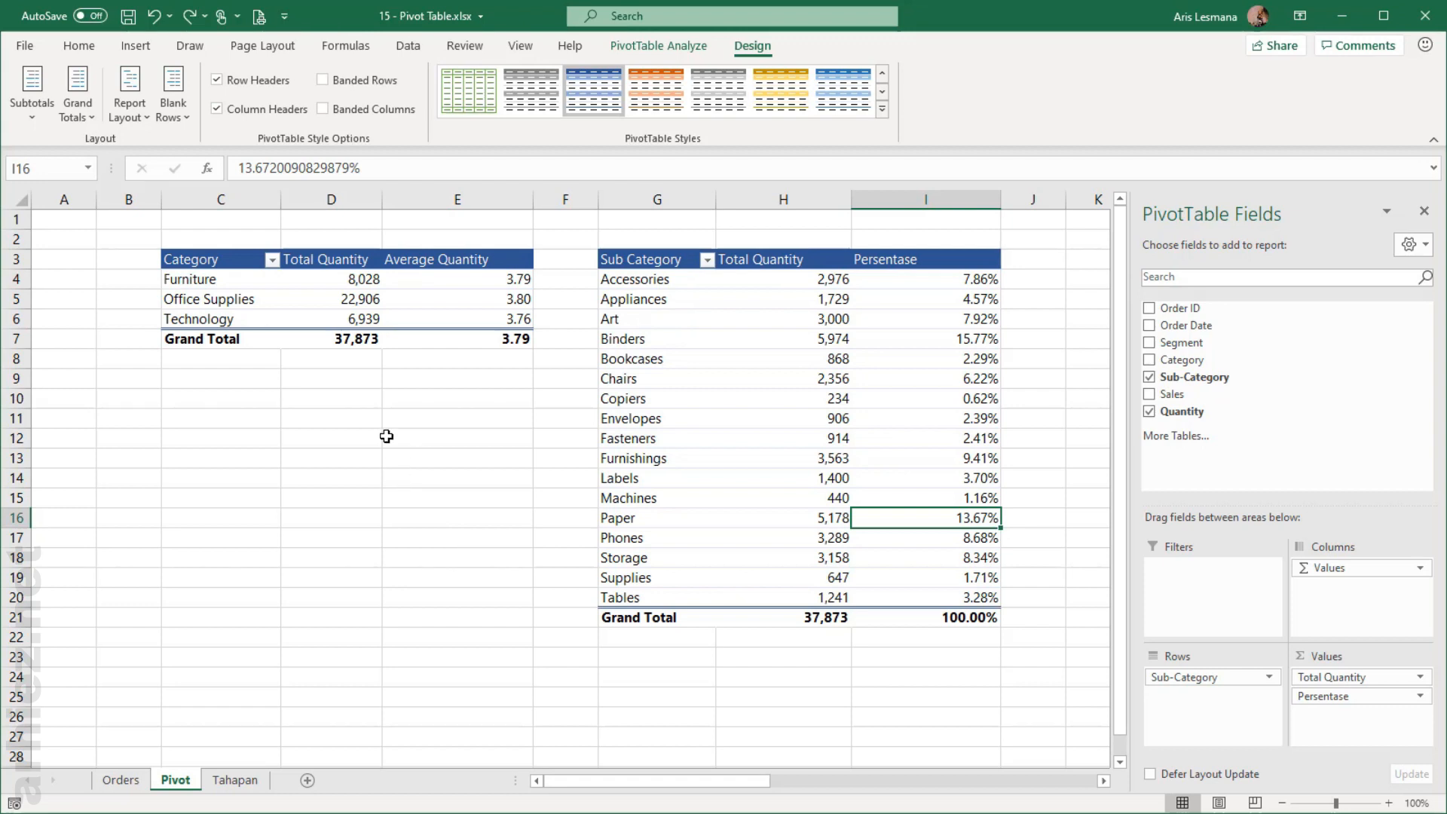
# Step: Insert a slicer on the Segment field for the PTcategory pivot table
pyautogui.click(331, 299)
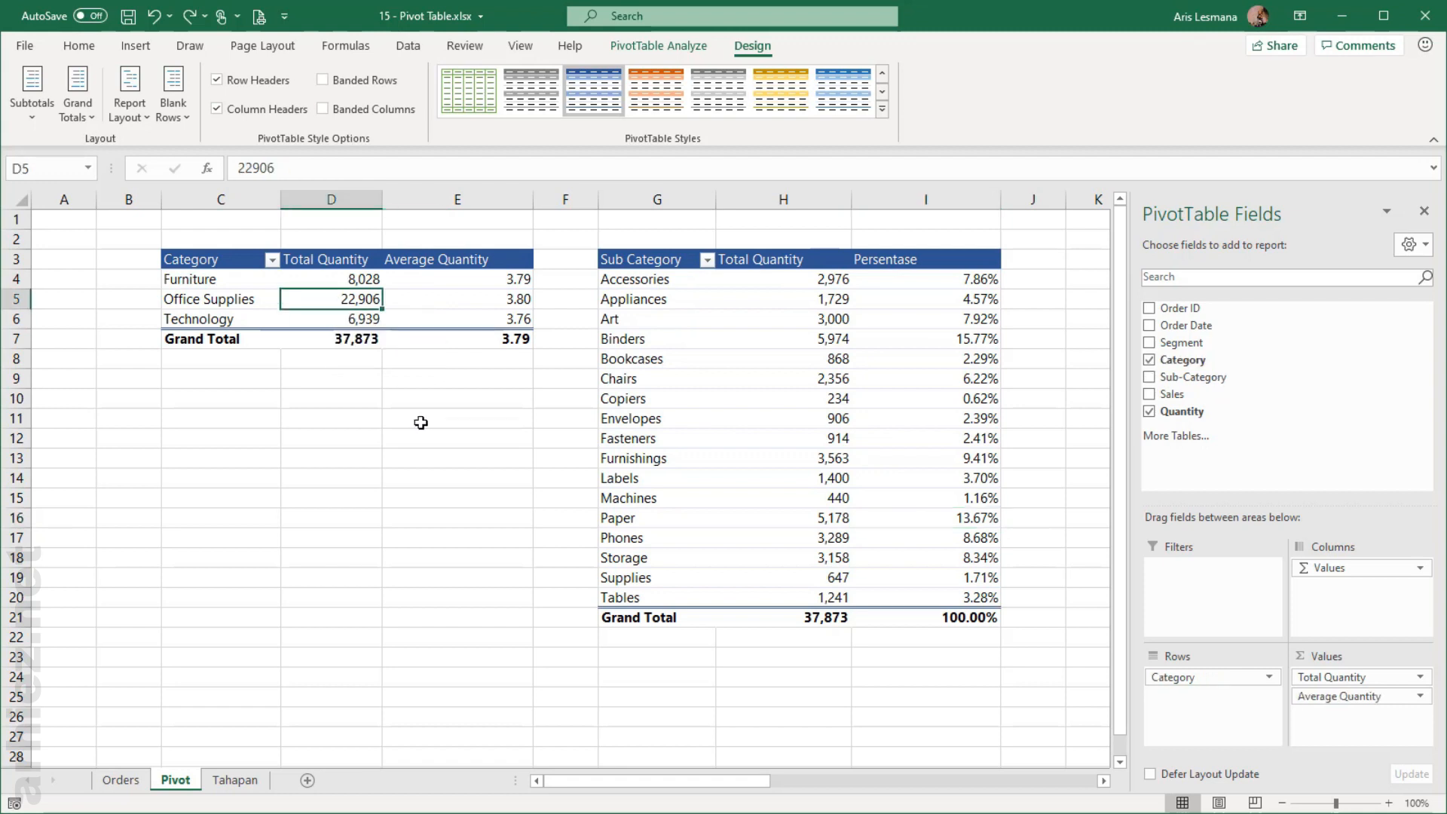
pyautogui.click(645, 48)
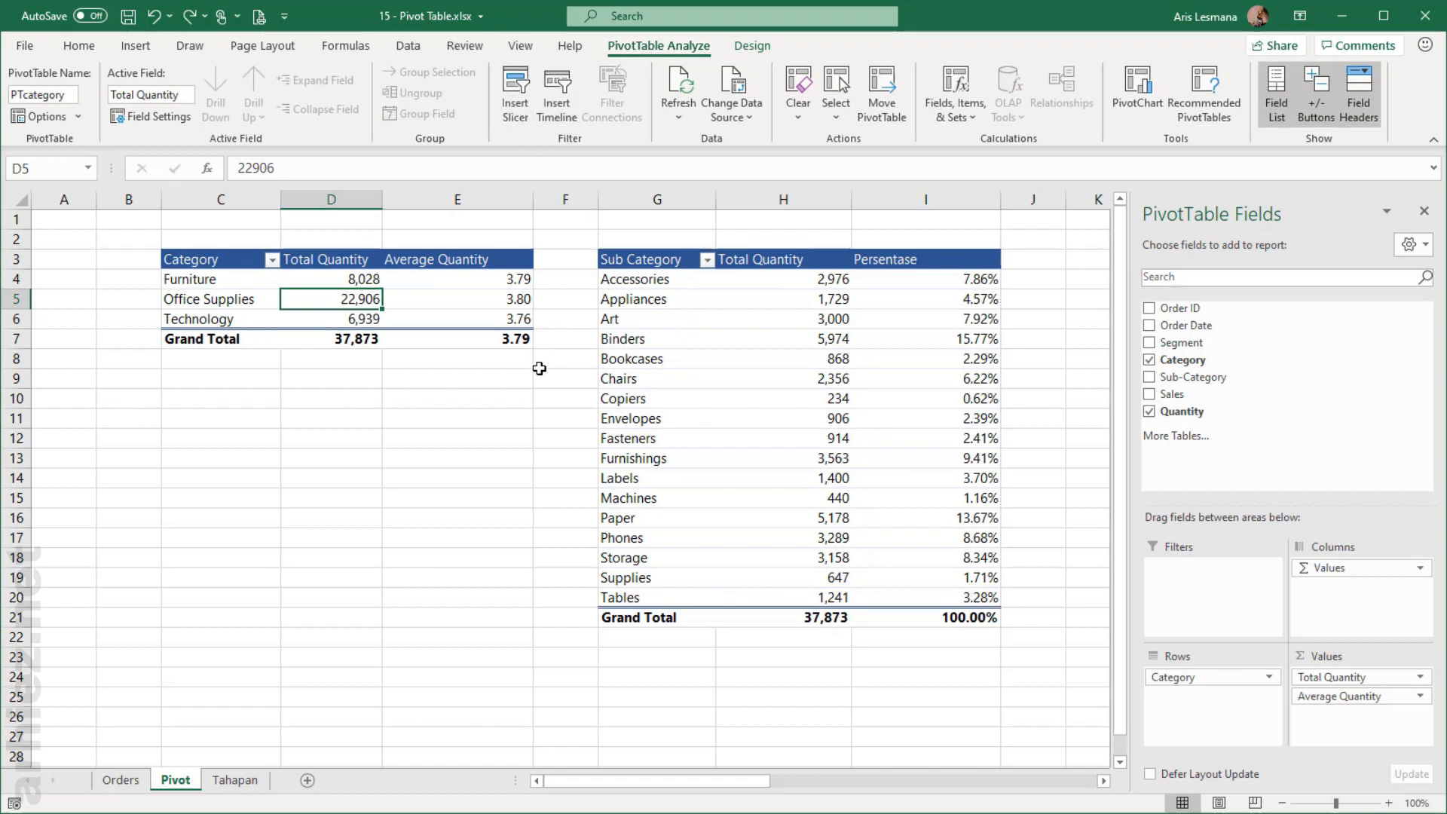
pyautogui.click(515, 109)
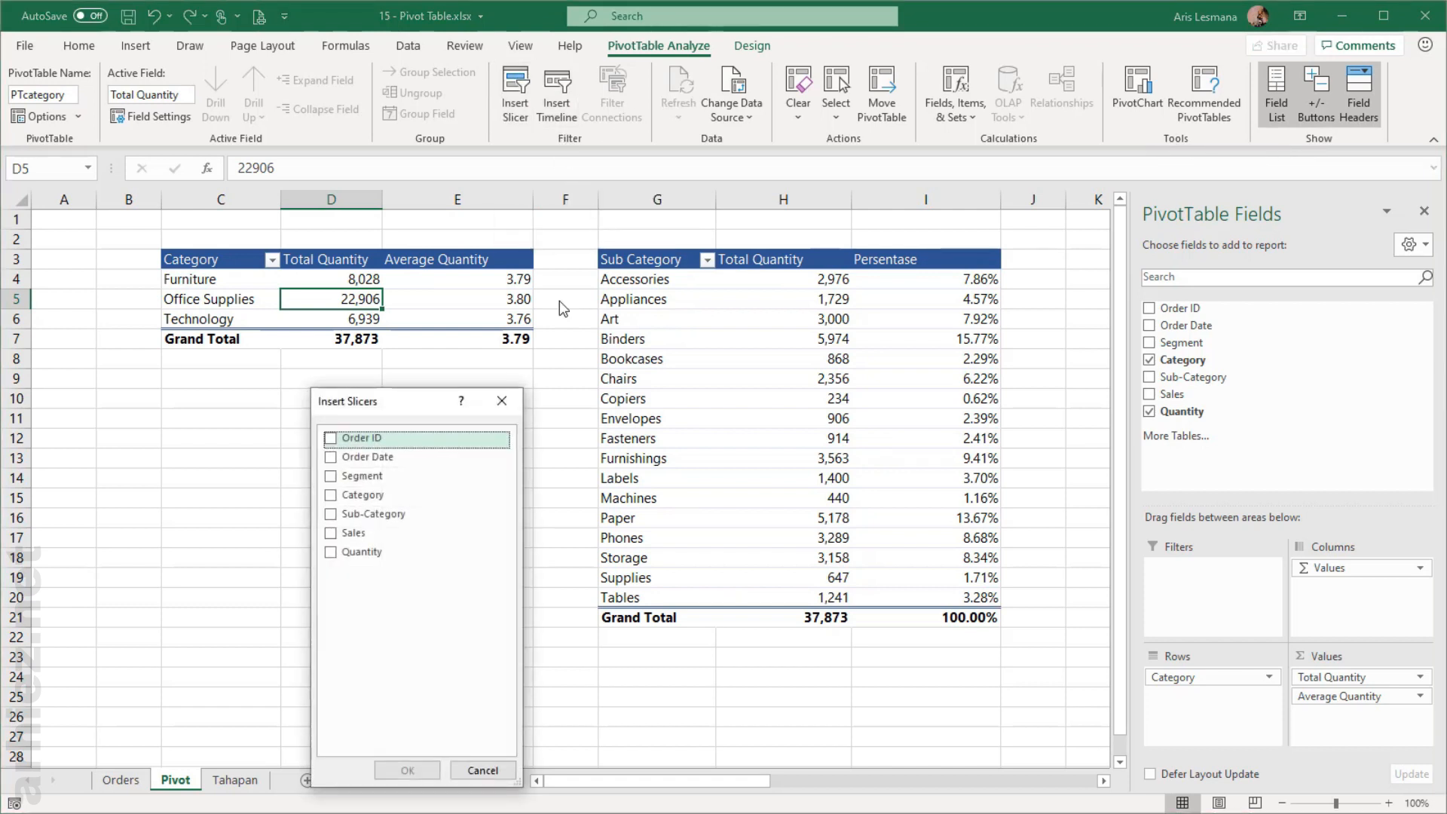
pyautogui.moveTo(419, 401); pyautogui.dragTo(540, 288)
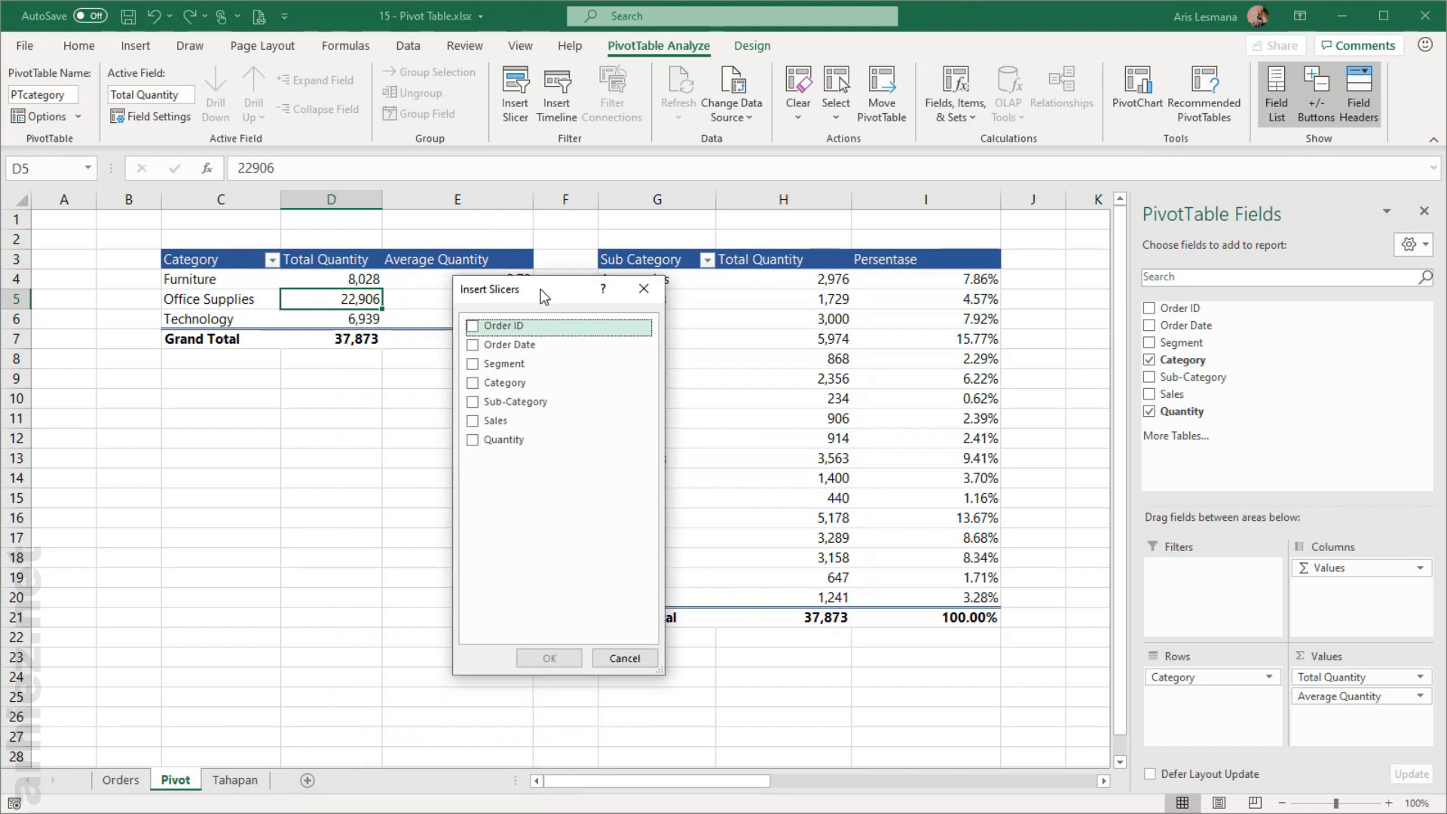
pyautogui.click(473, 365)
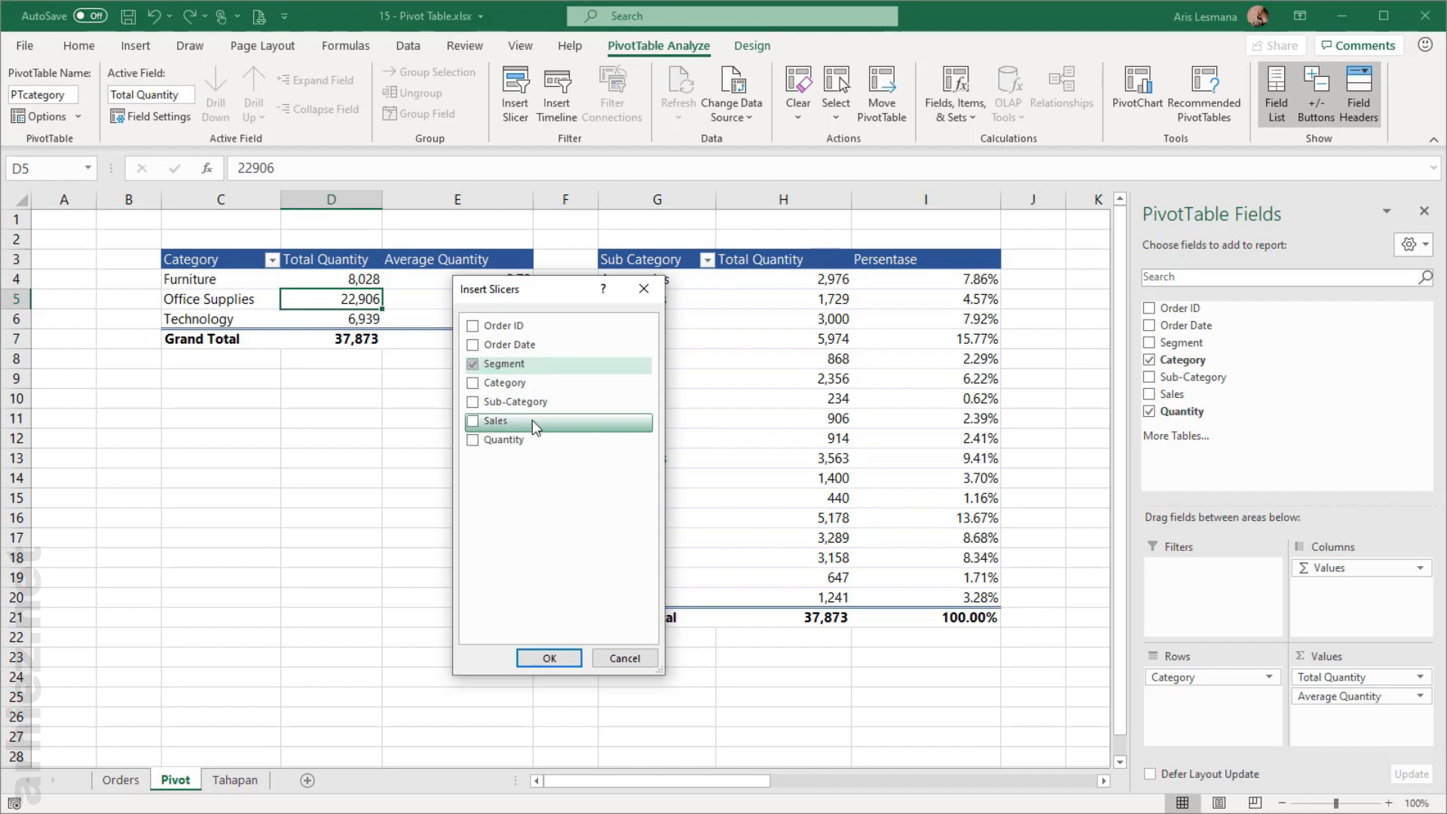
pyautogui.click(550, 657)
# Step: Place the Segment slicer directly below the category pivot table and shorten its height to 1.8"
pyautogui.moveTo(568, 384); pyautogui.dragTo(249, 384)
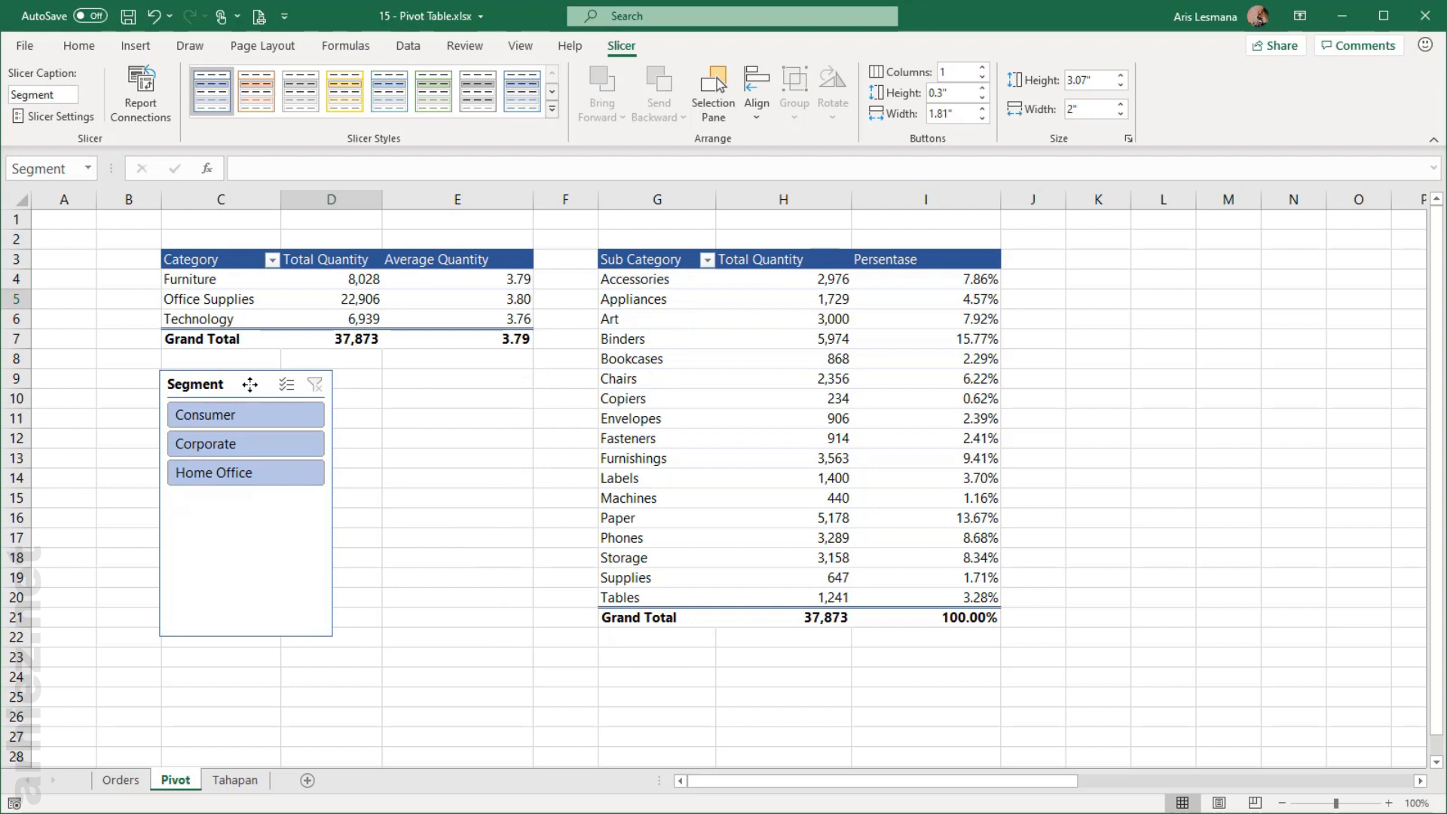
pyautogui.moveTo(247, 637); pyautogui.dragTo(246, 526)
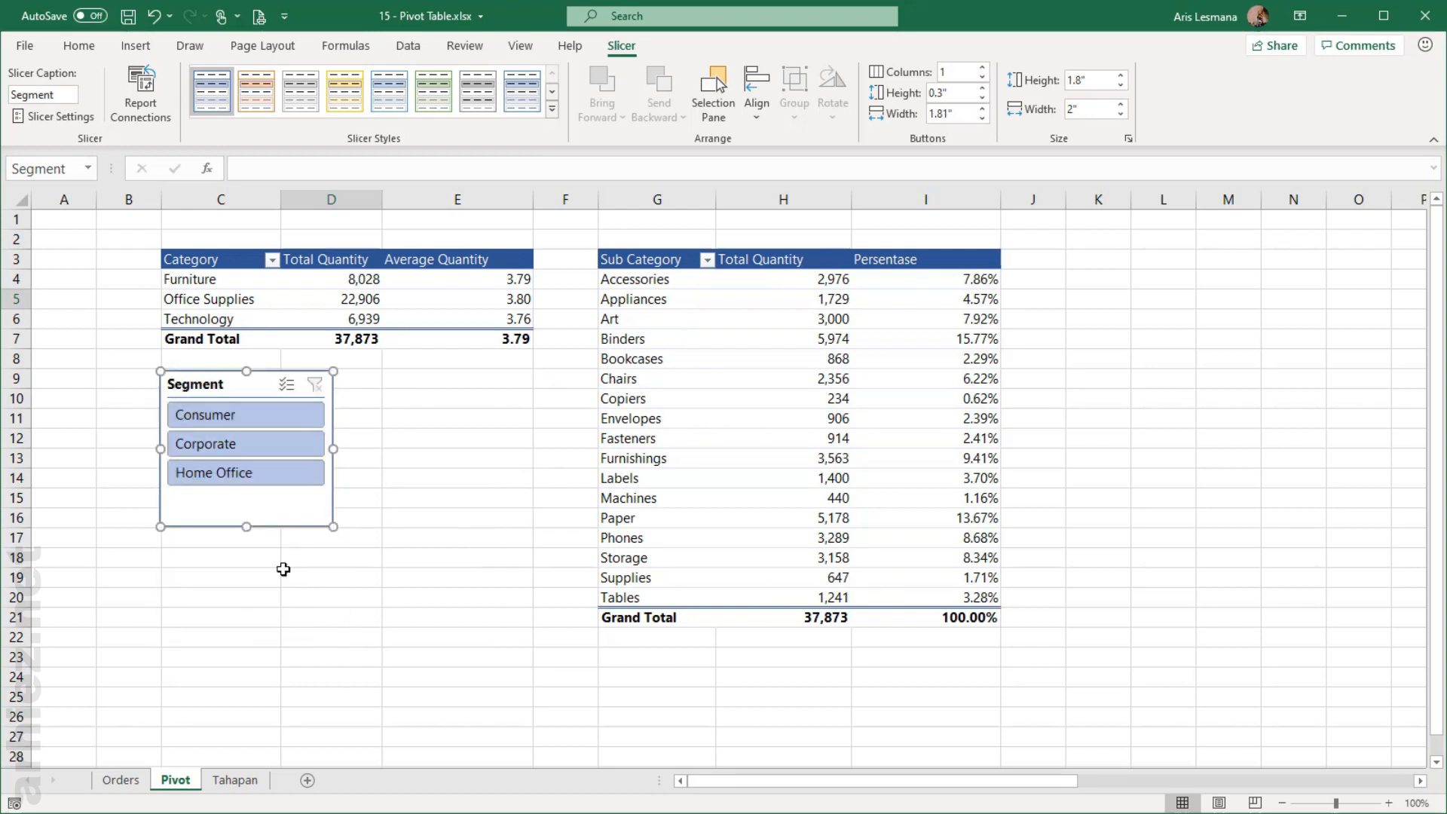
pyautogui.click(411, 574)
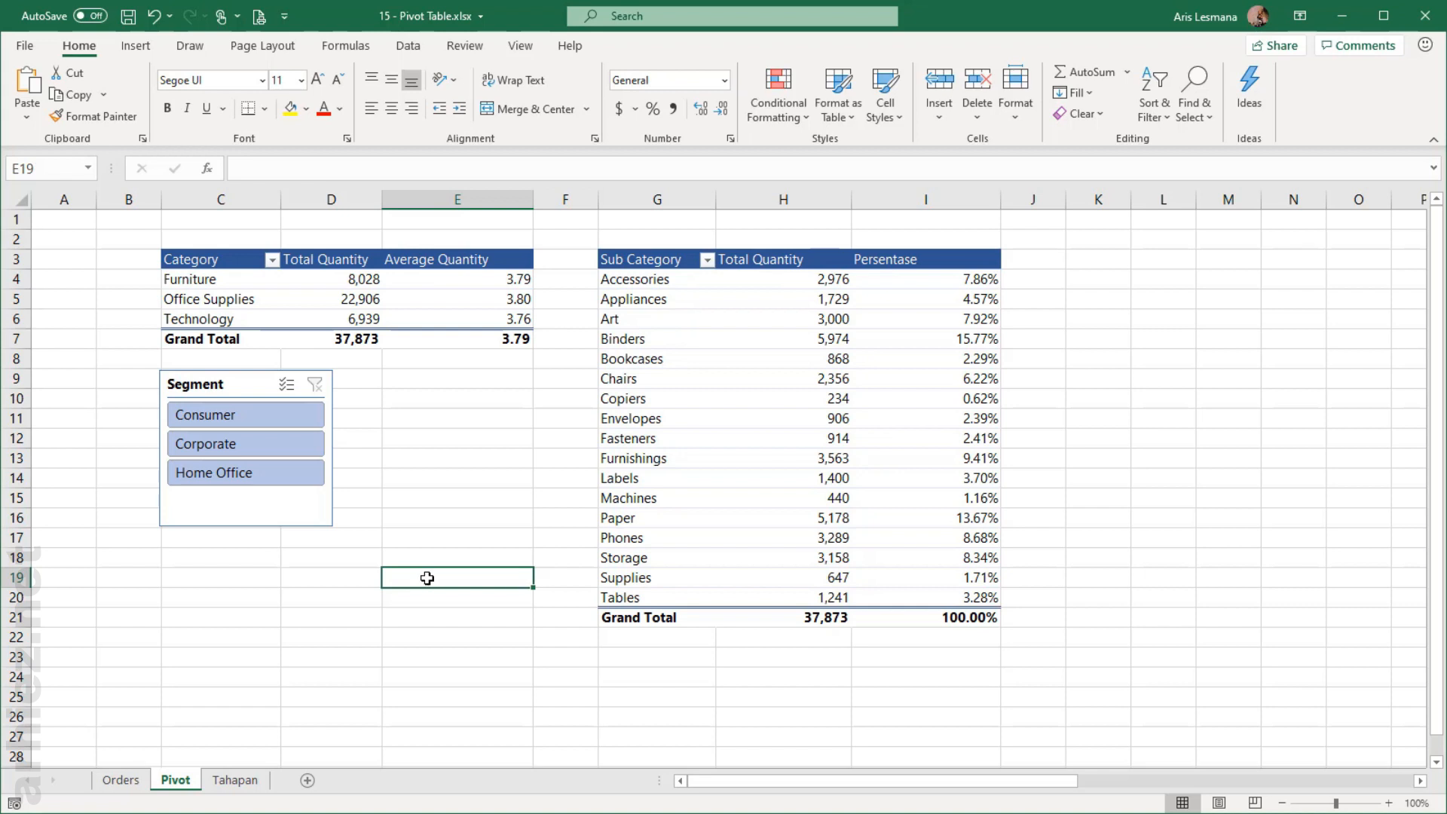
# Step: Filter the category table by each segment in turn with the slicer, through Consumer, Corporate and Home Office, and finish on Consumer
pyautogui.click(275, 414)
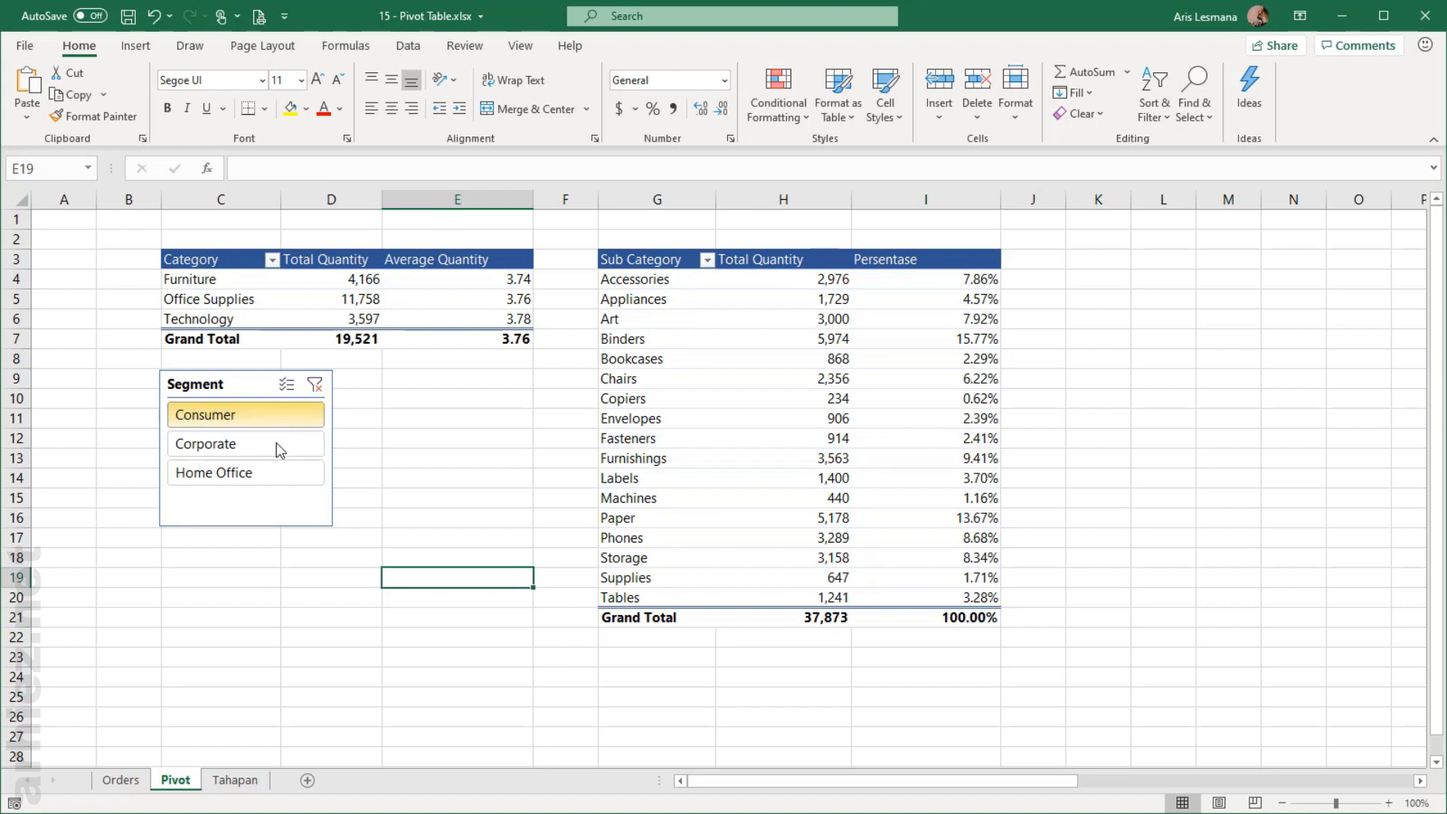
pyautogui.click(264, 443)
pyautogui.click(268, 475)
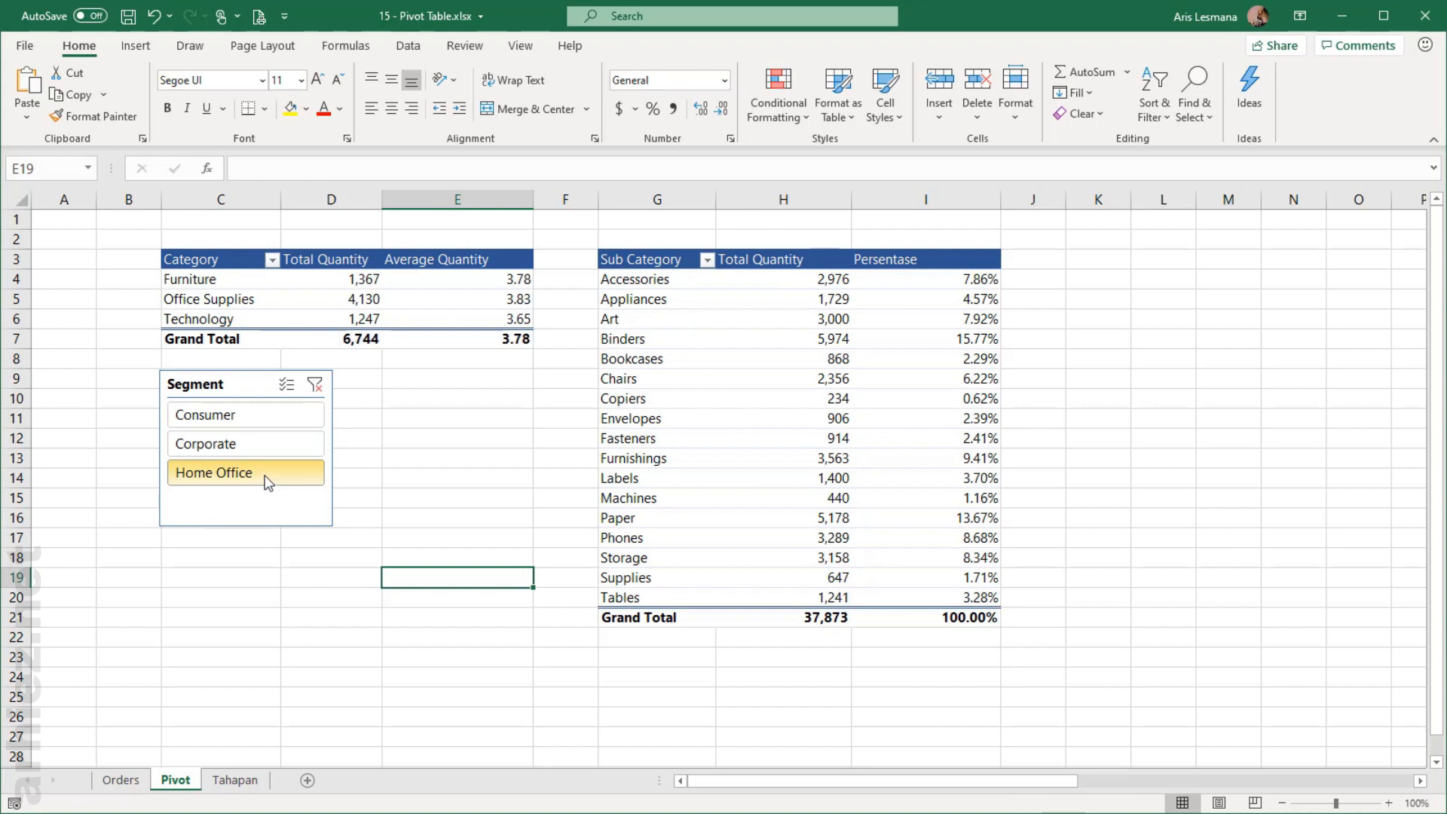
pyautogui.click(268, 446)
pyautogui.click(265, 418)
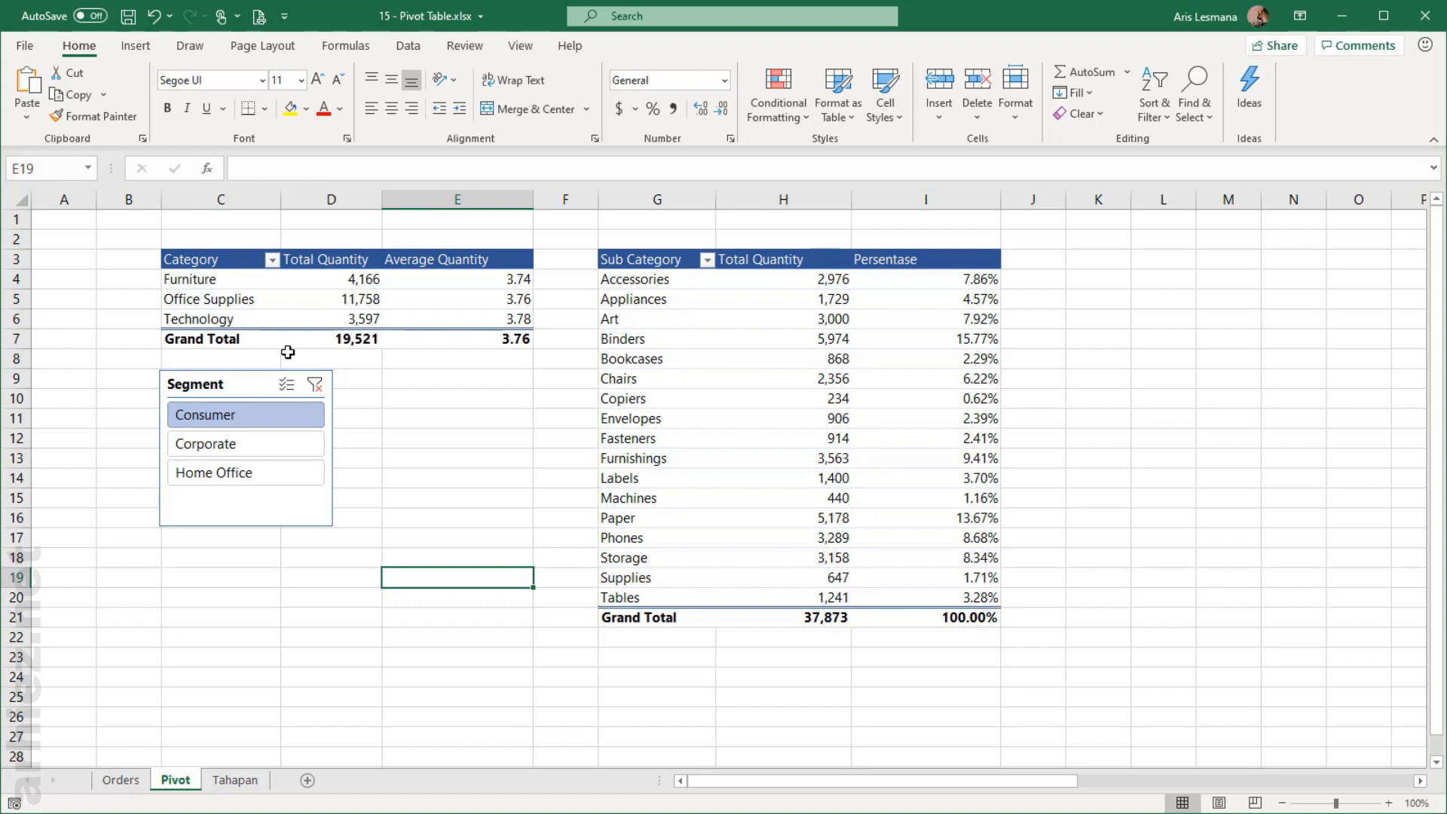
# Step: Connect the Segment slicer to the PTsubcat pivot table in addition to PTcategory through its report connections
pyautogui.click(249, 388)
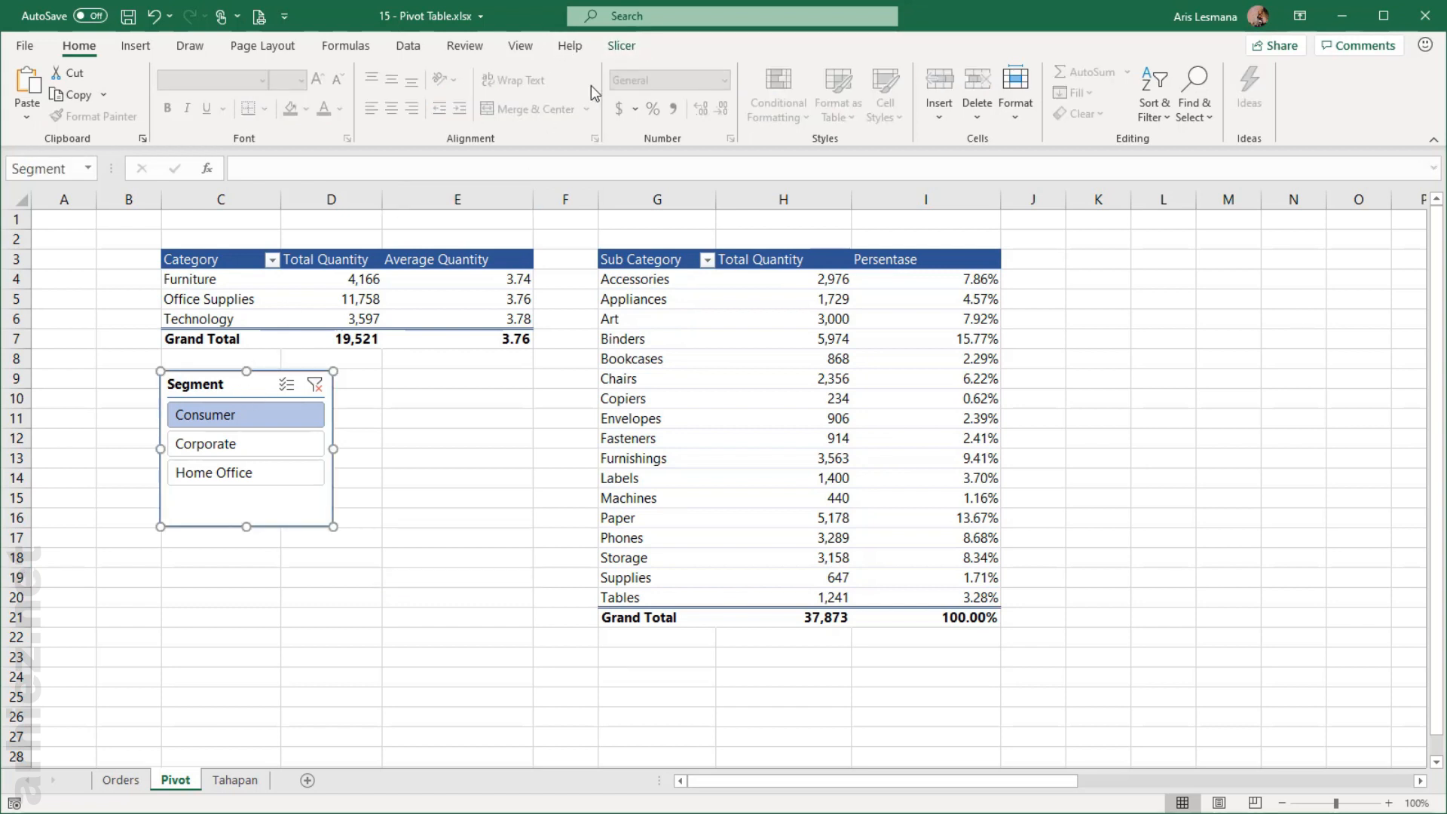
pyautogui.click(621, 47)
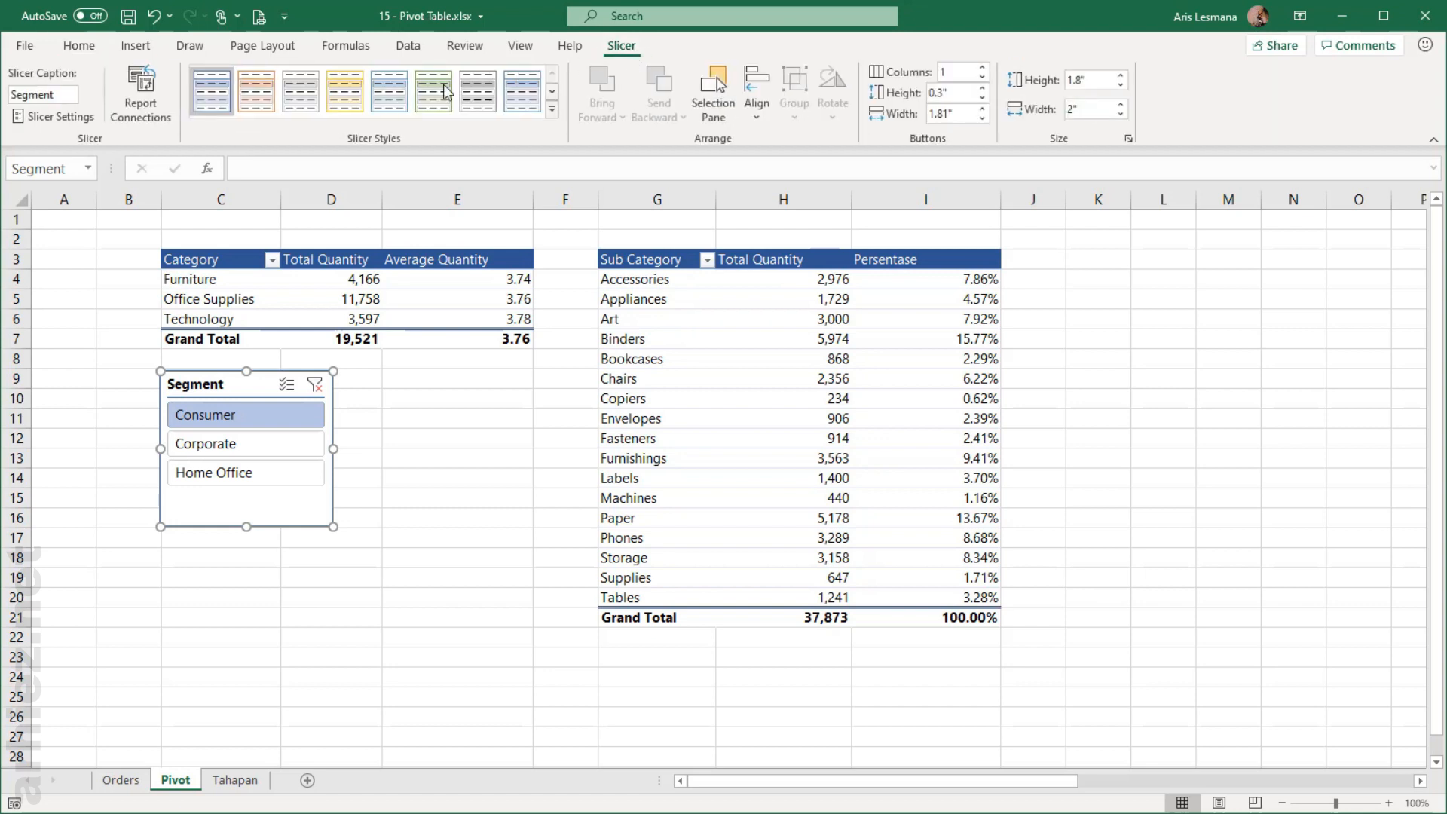
pyautogui.click(153, 116)
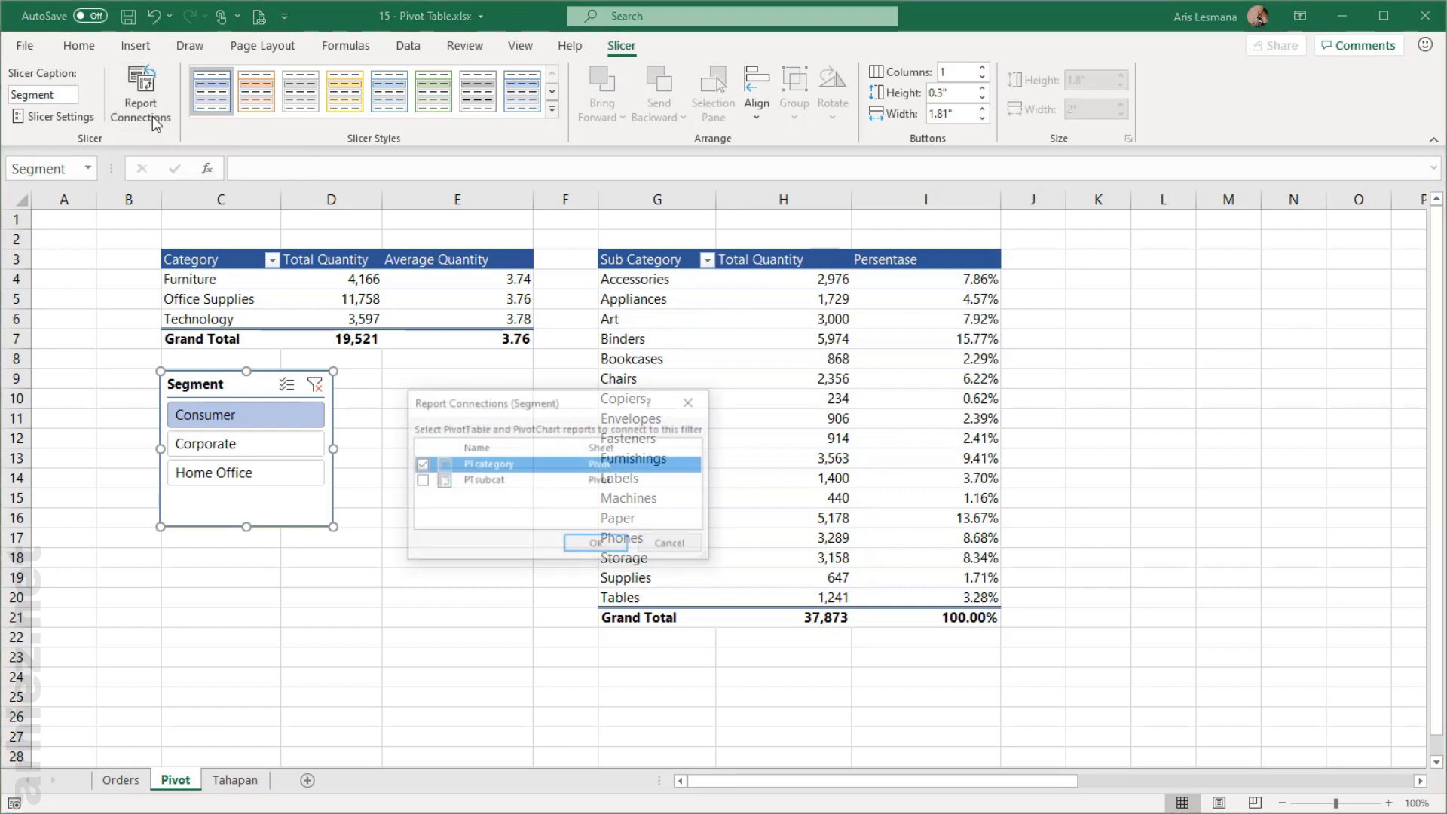
pyautogui.moveTo(491, 400)
pyautogui.mouseDown()
pyautogui.moveTo(496, 348)
pyautogui.moveTo(482, 382)
pyautogui.mouseUp()
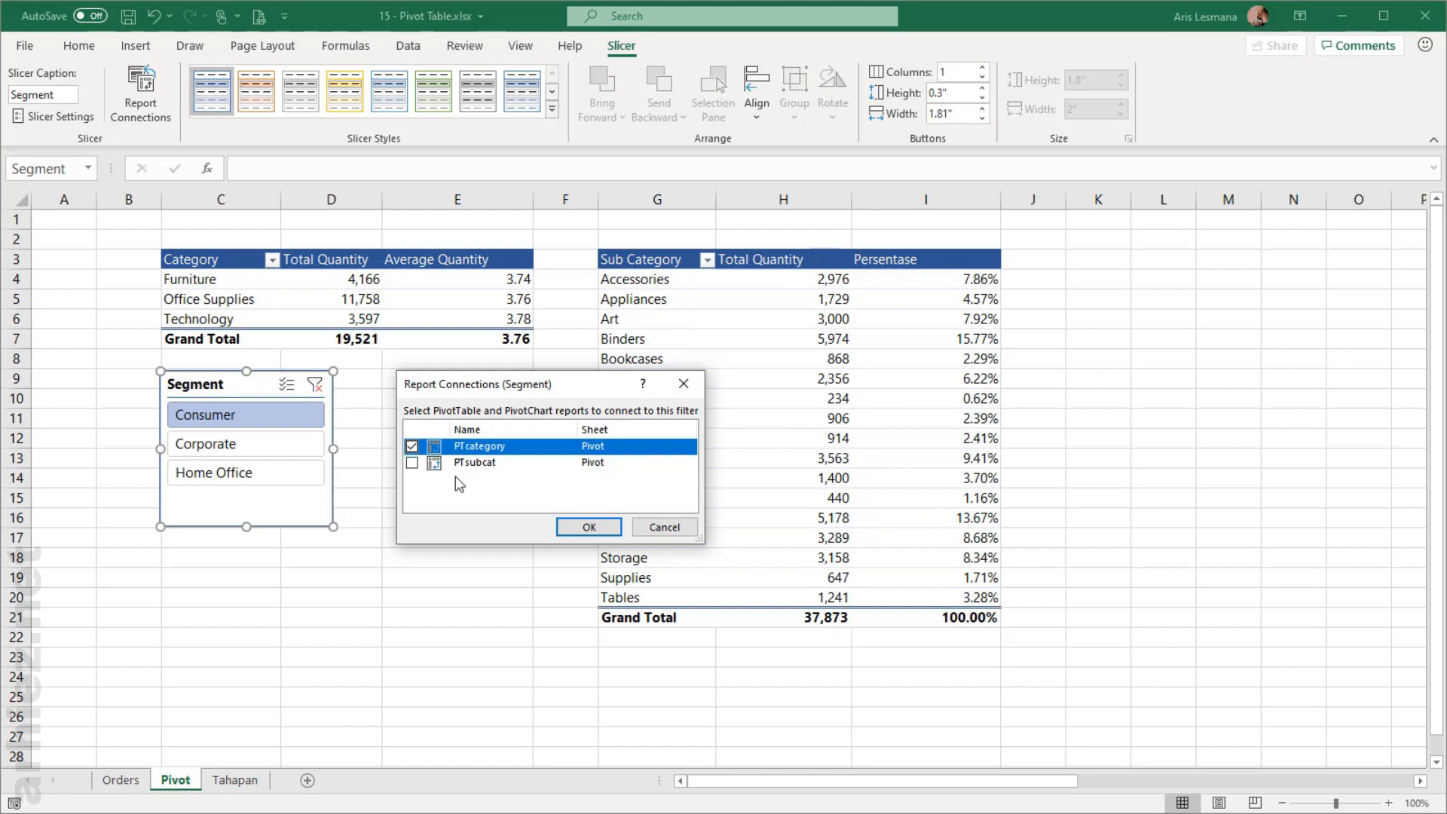
pyautogui.click(411, 463)
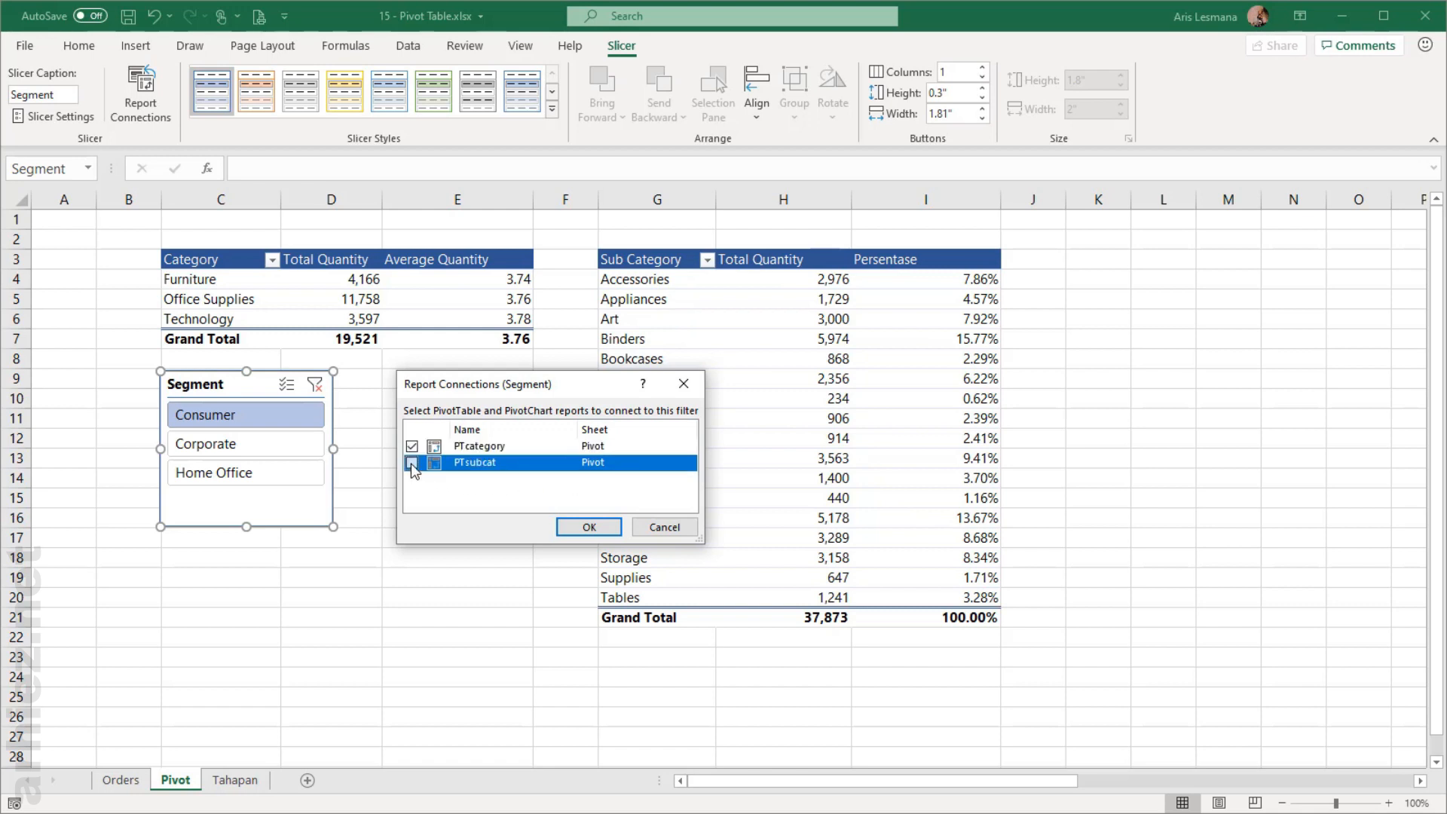
pyautogui.click(587, 528)
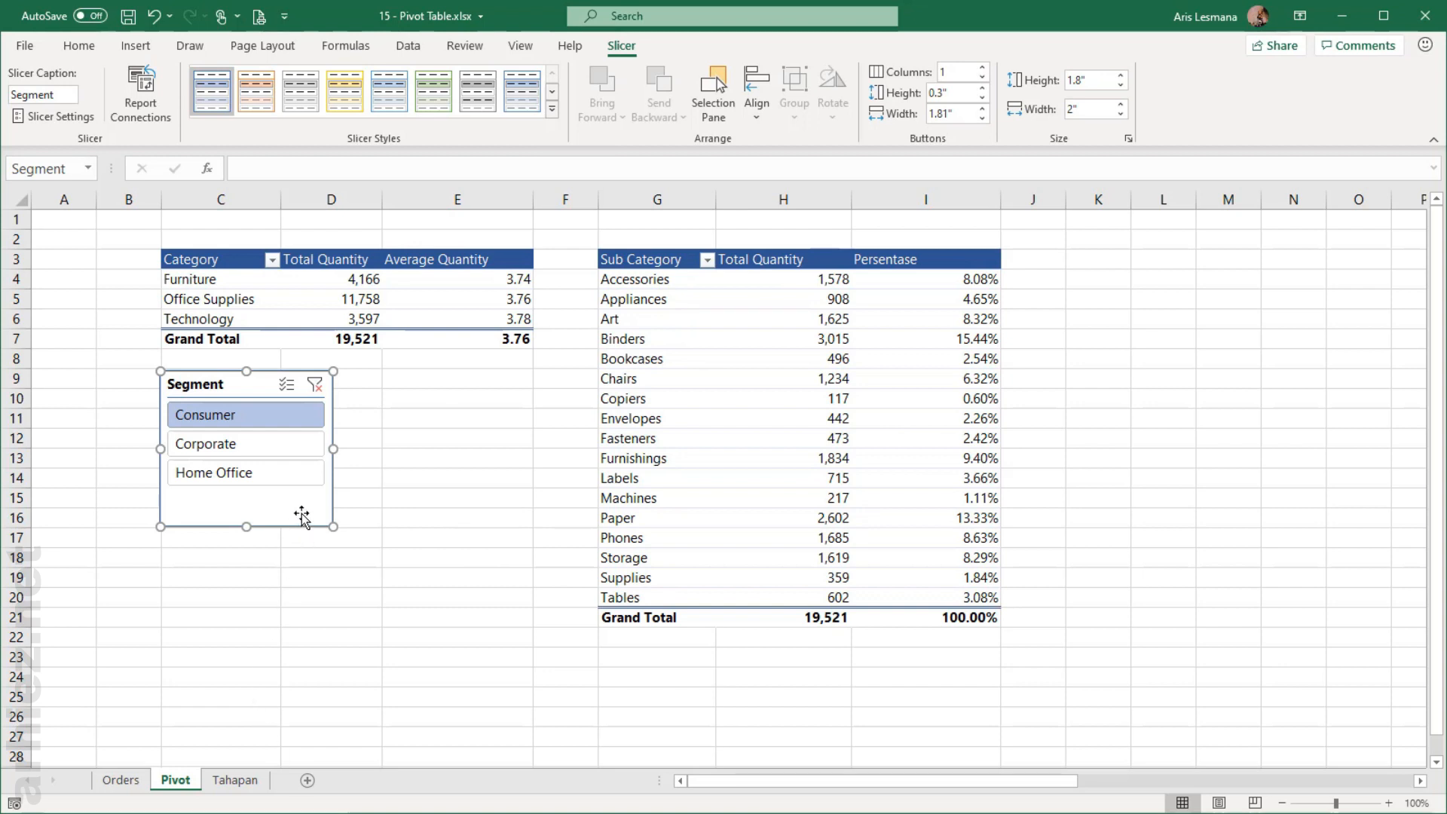
# Step: Filter both pivot tables by Corporate, Home Office and Consumer in turn with the Segment slicer, and clear its filter
pyautogui.click(273, 452)
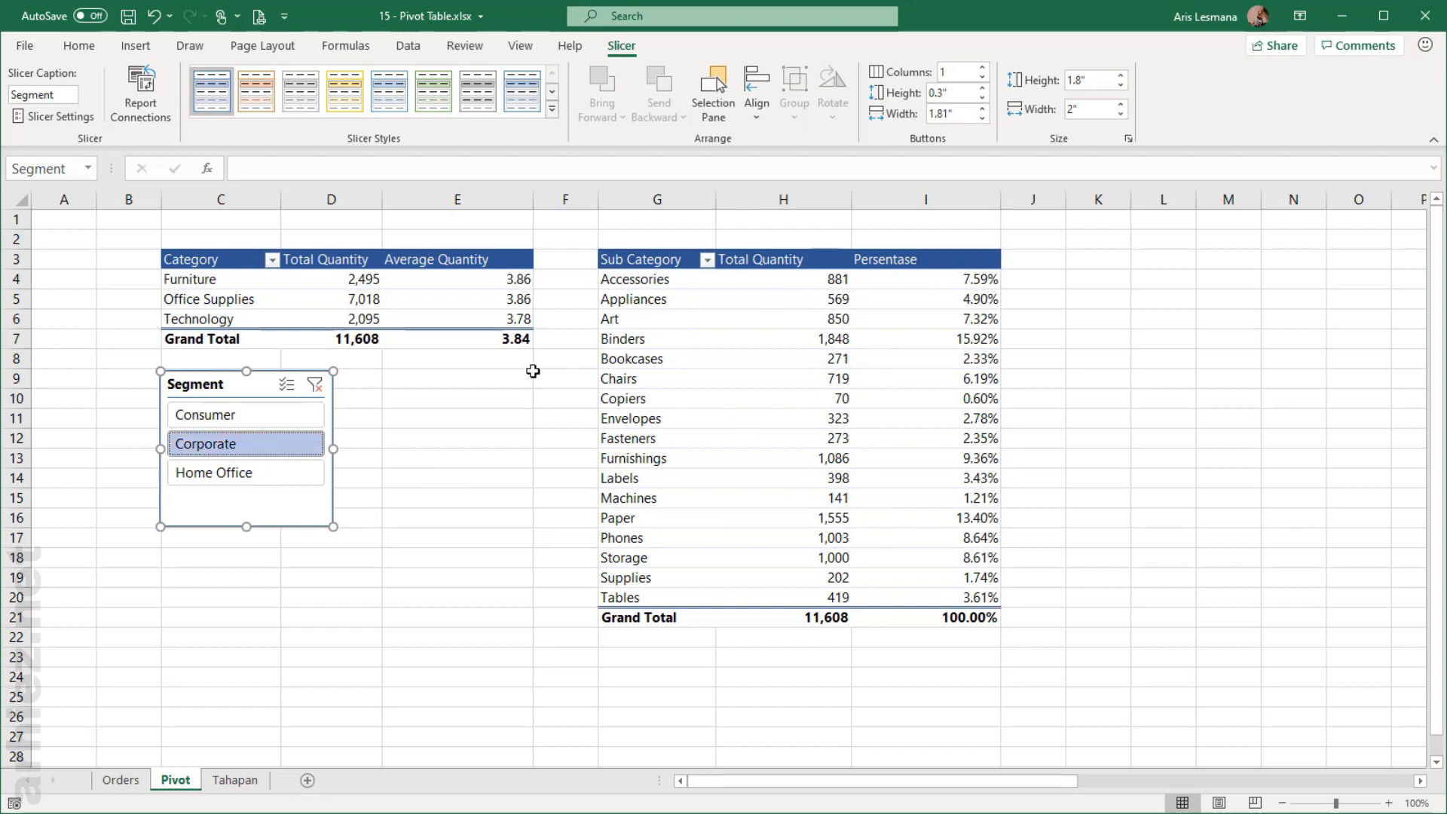
pyautogui.click(270, 478)
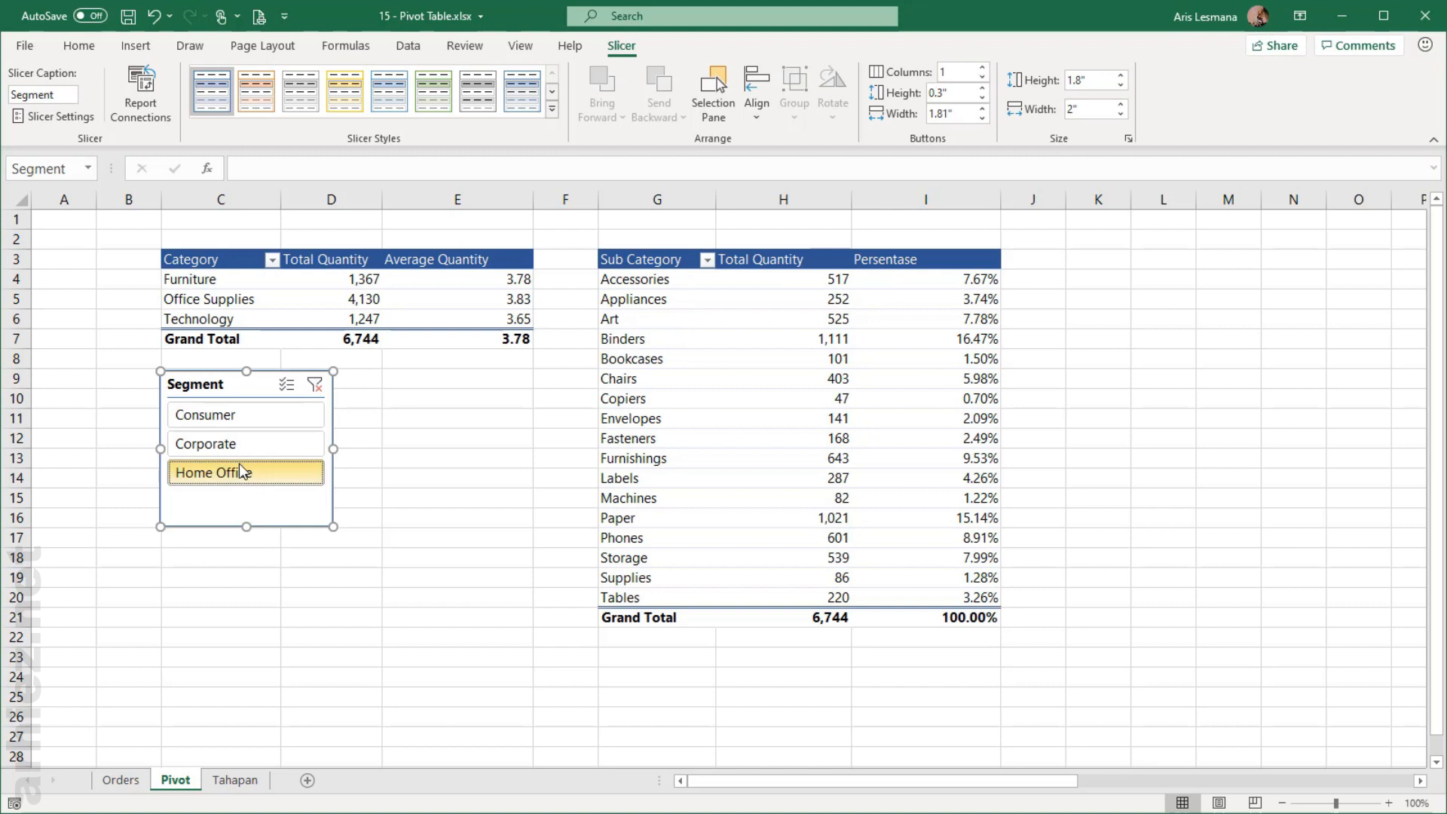
pyautogui.click(262, 416)
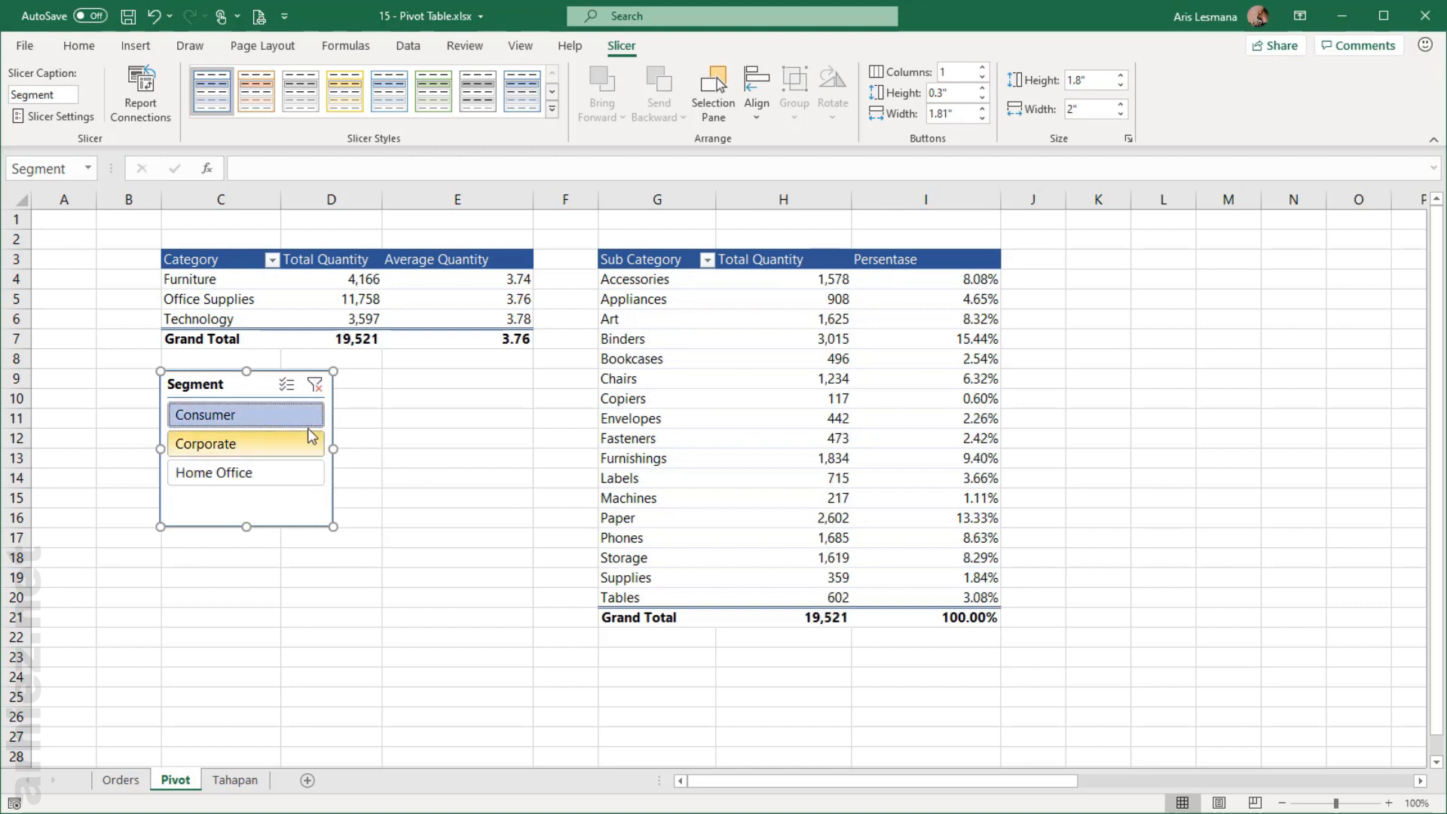
pyautogui.click(315, 387)
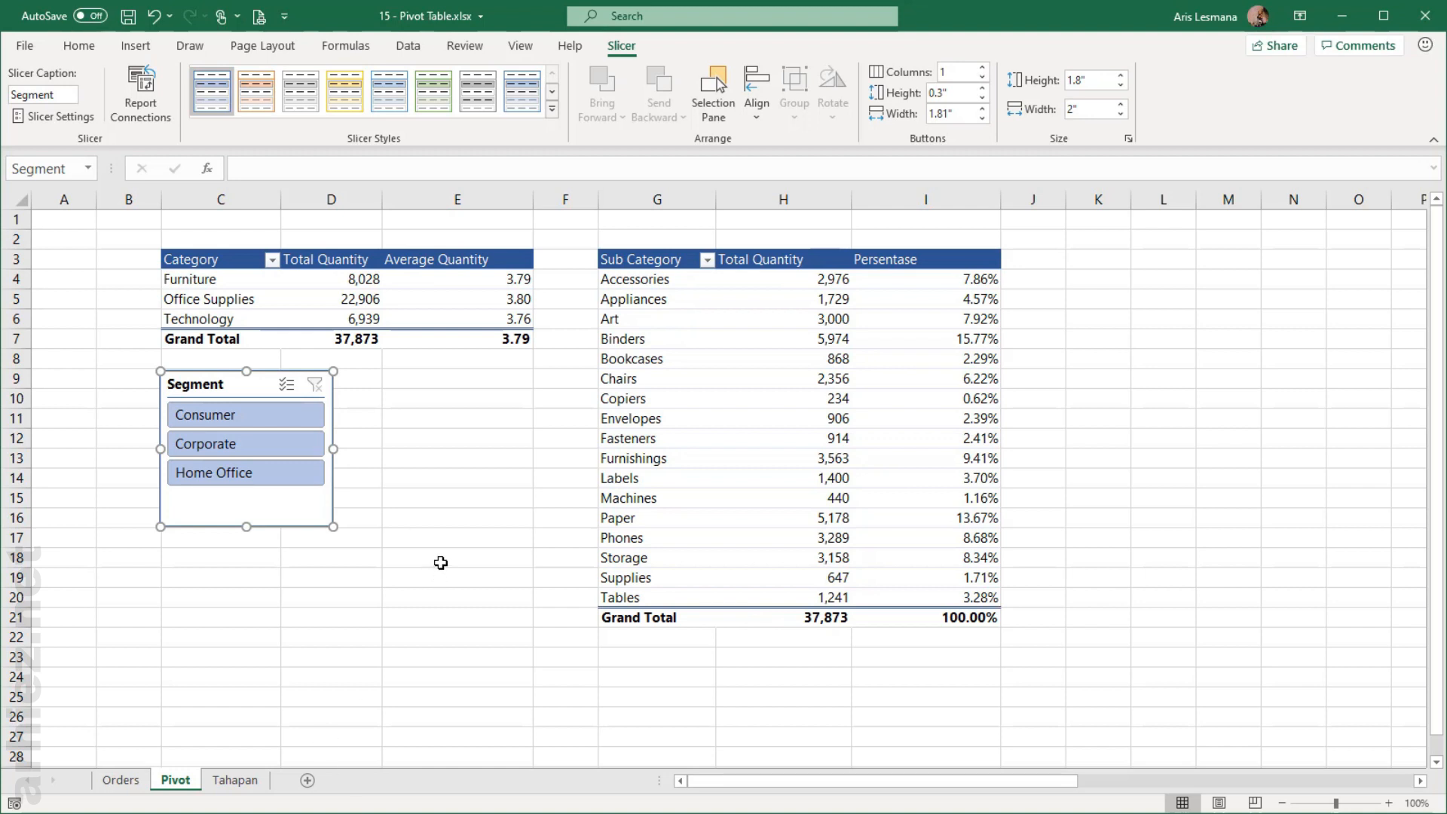
# Step: Insert a timeline on the Order Date field for the PTcategory pivot table
pyautogui.click(420, 300)
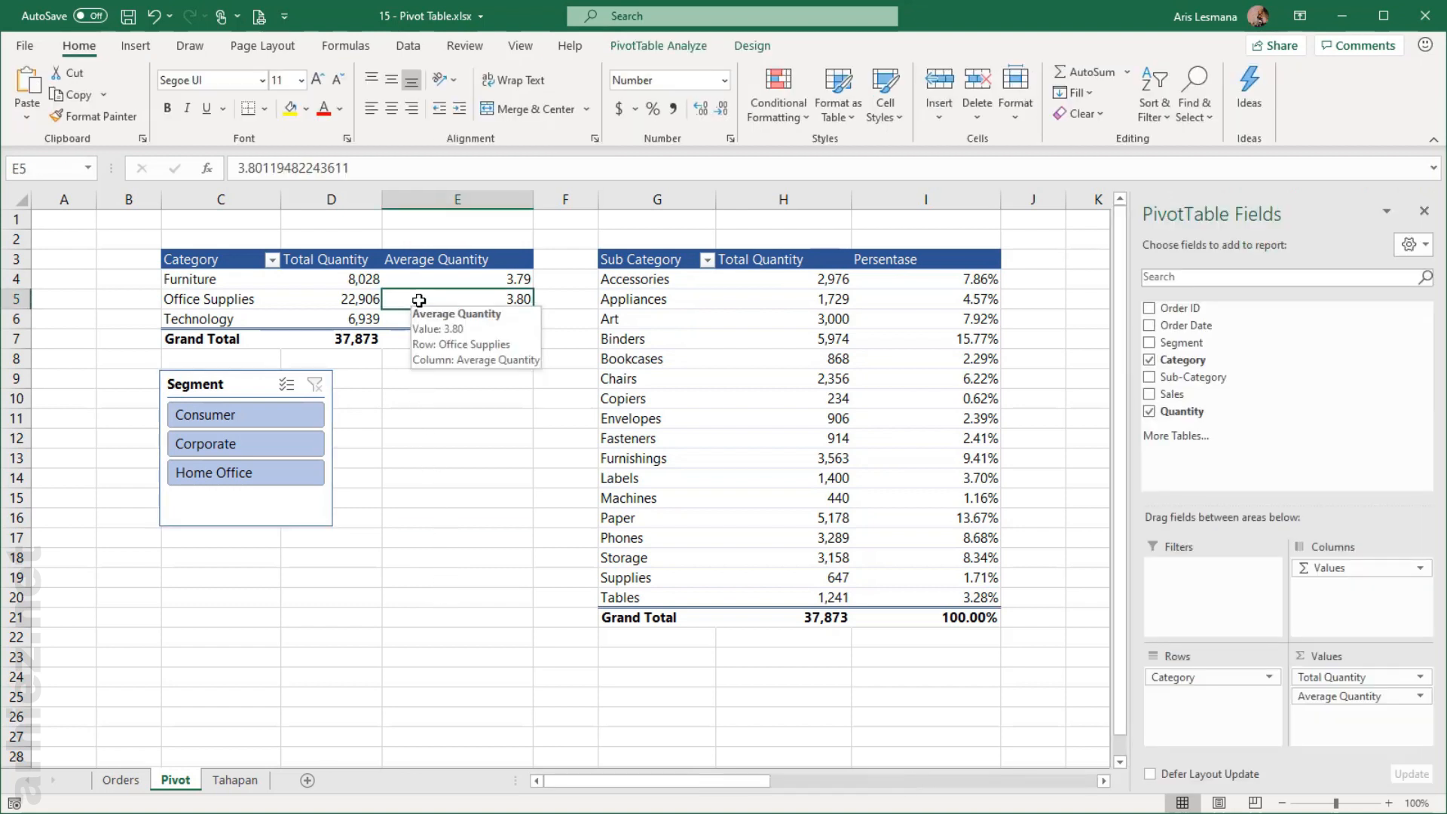
pyautogui.click(646, 46)
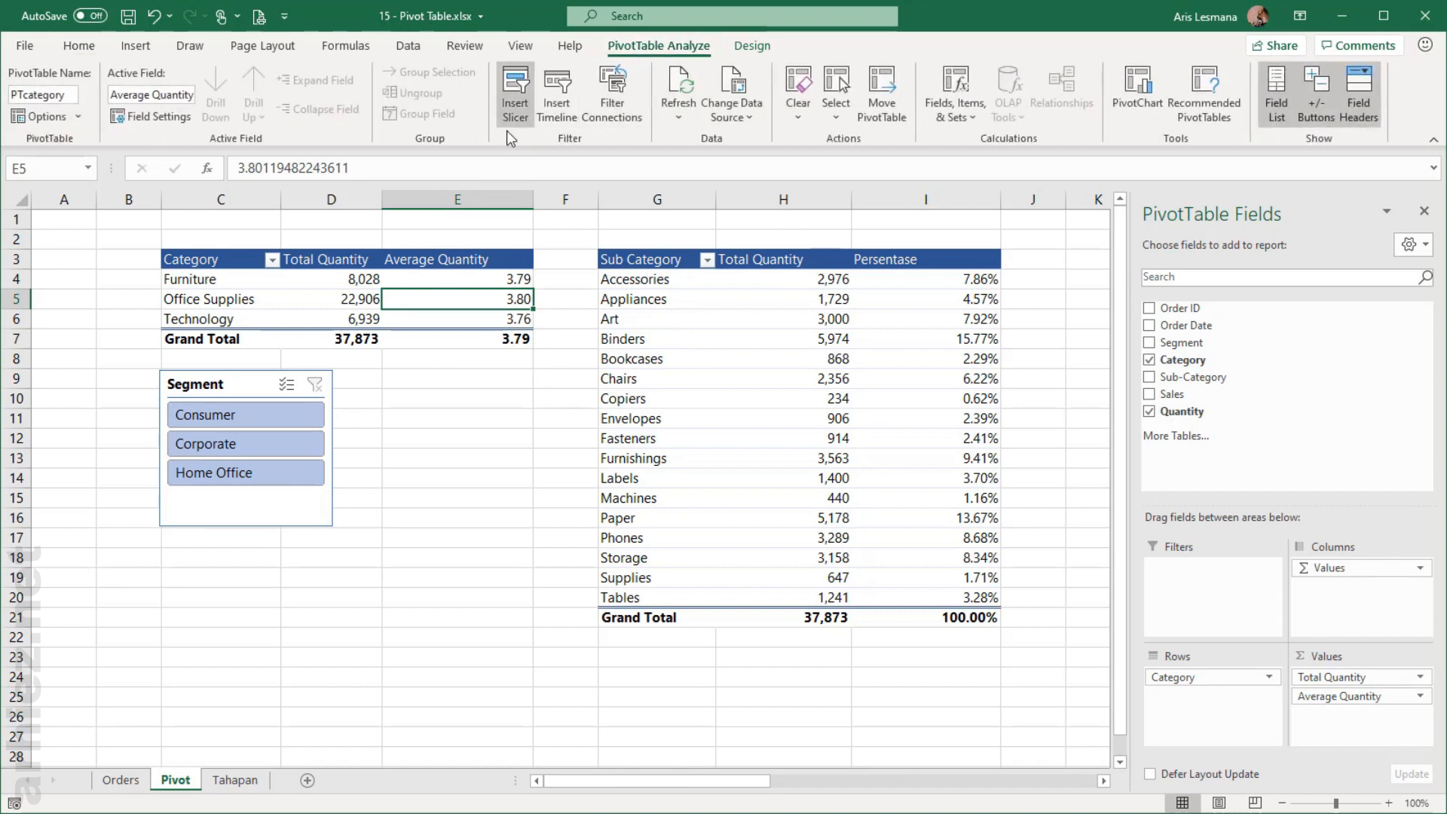
pyautogui.click(563, 116)
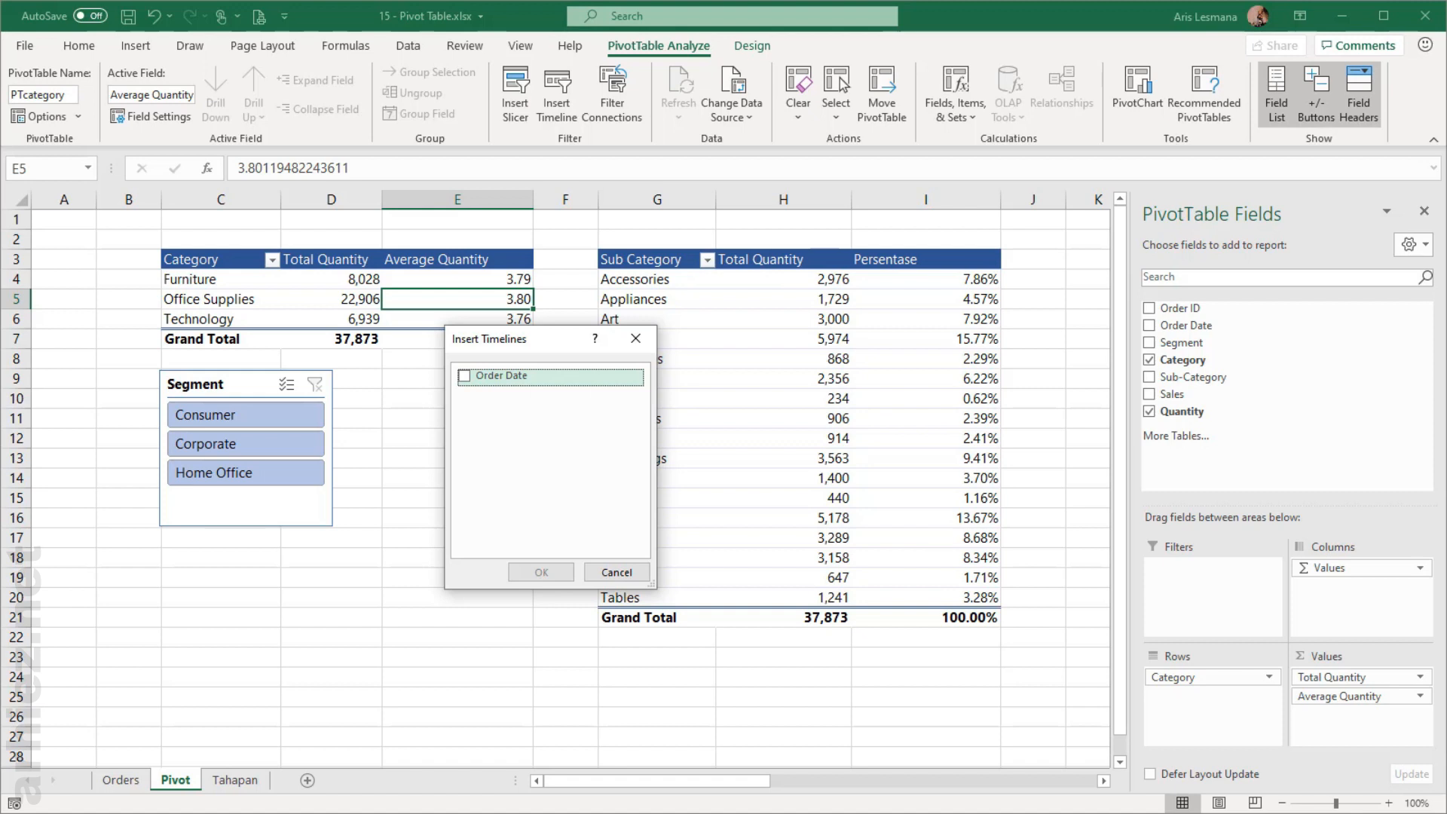
pyautogui.click(463, 377)
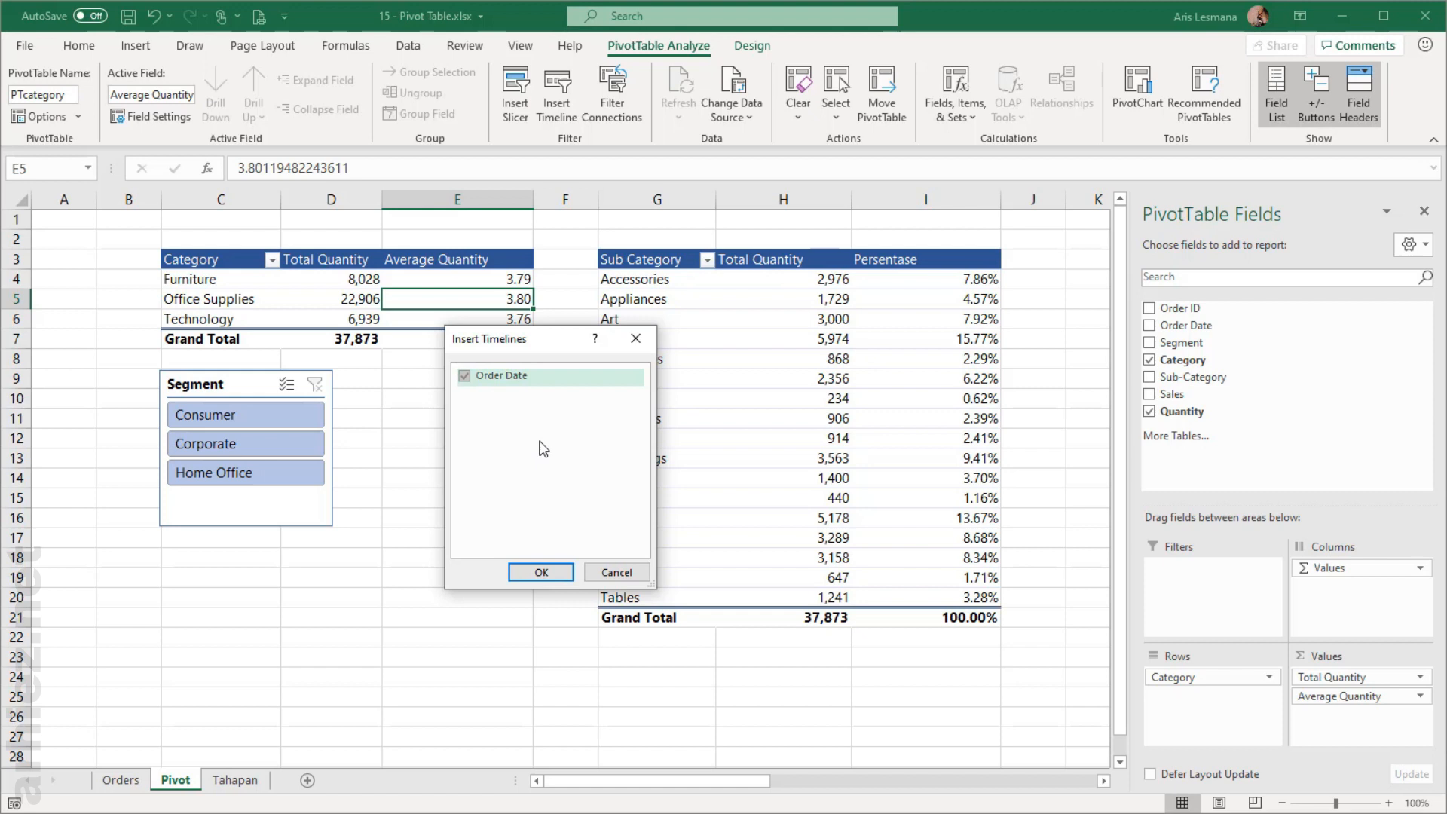
pyautogui.click(541, 571)
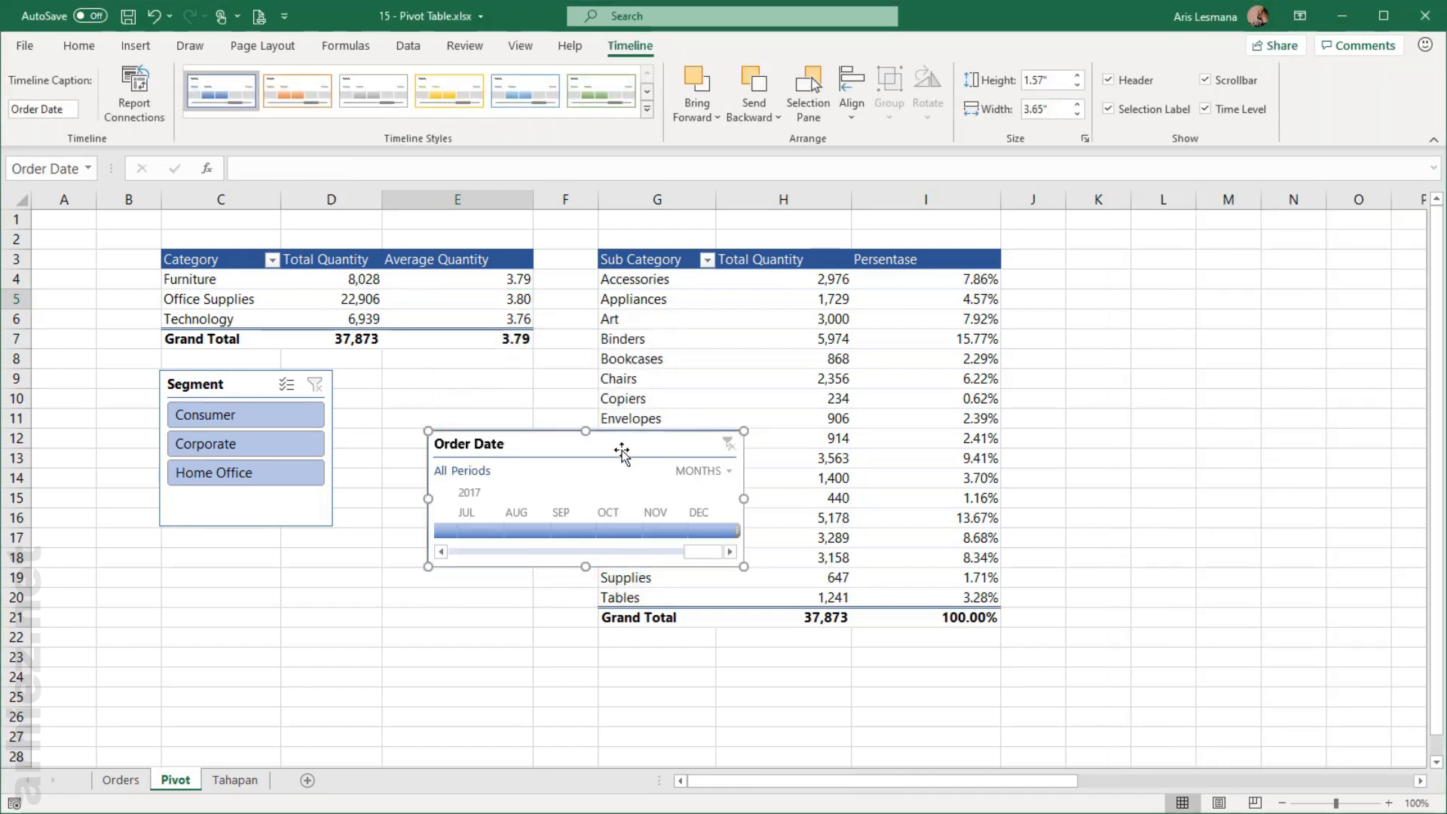
# Step: Place the Order Date timeline directly below the Segment slicer, aligned with its edge, and widen it to about 4.53"
pyautogui.moveTo(622, 450); pyautogui.dragTo(355, 568)
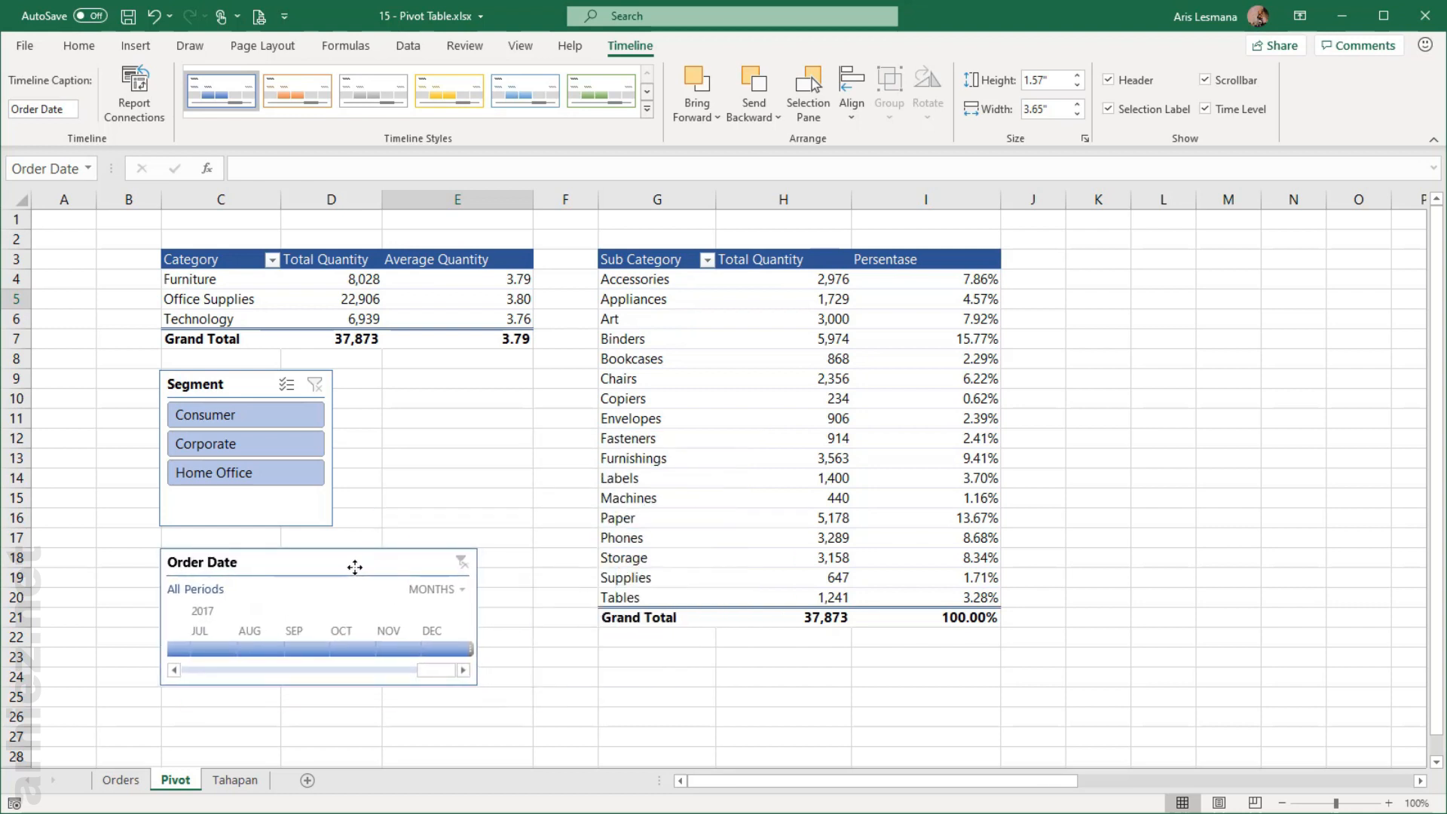
pyautogui.moveTo(477, 615); pyautogui.dragTo(553, 616)
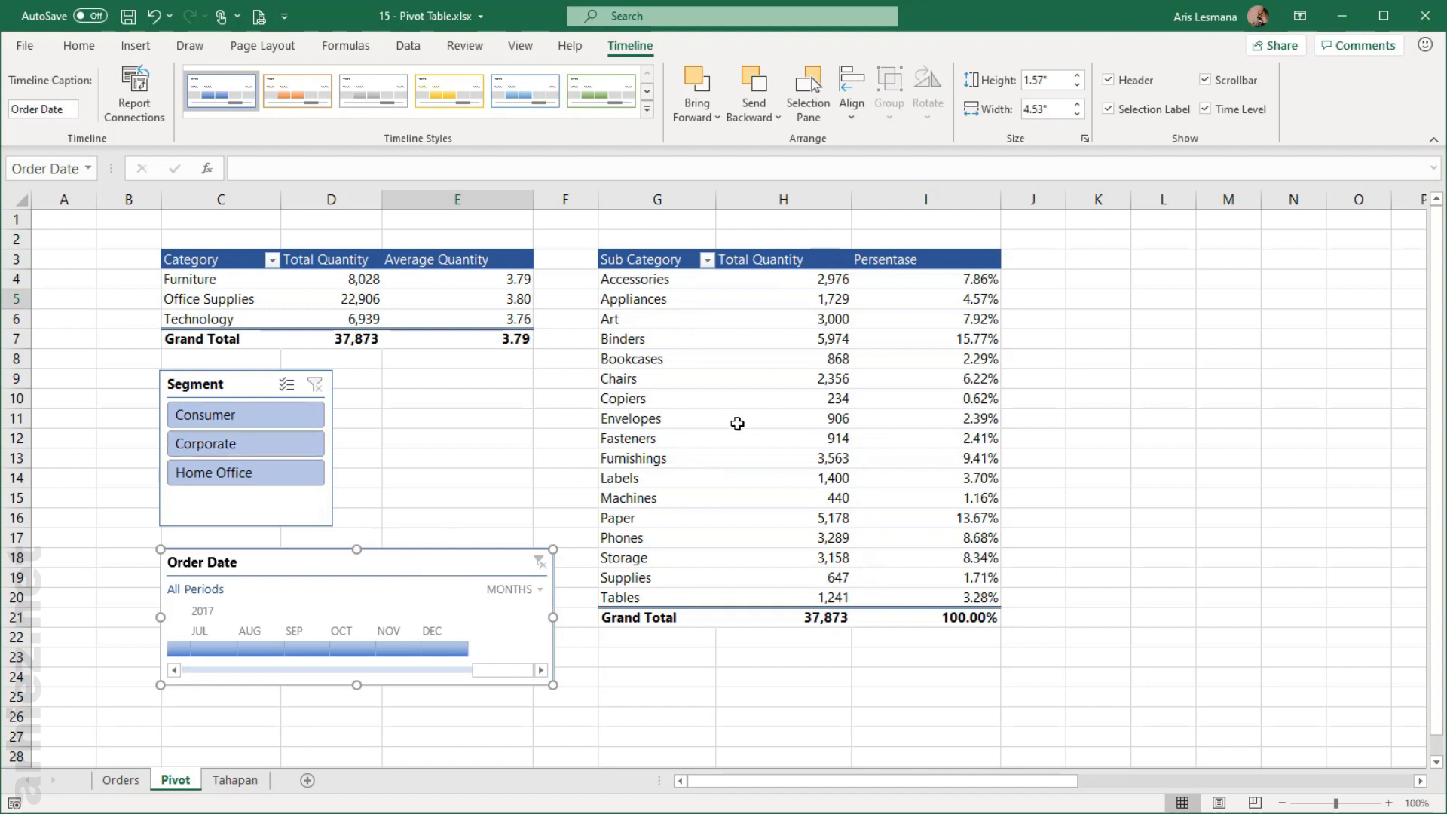
# Step: Connect the Order Date timeline to the PTsubcat pivot table as well through its report connections
pyautogui.click(138, 108)
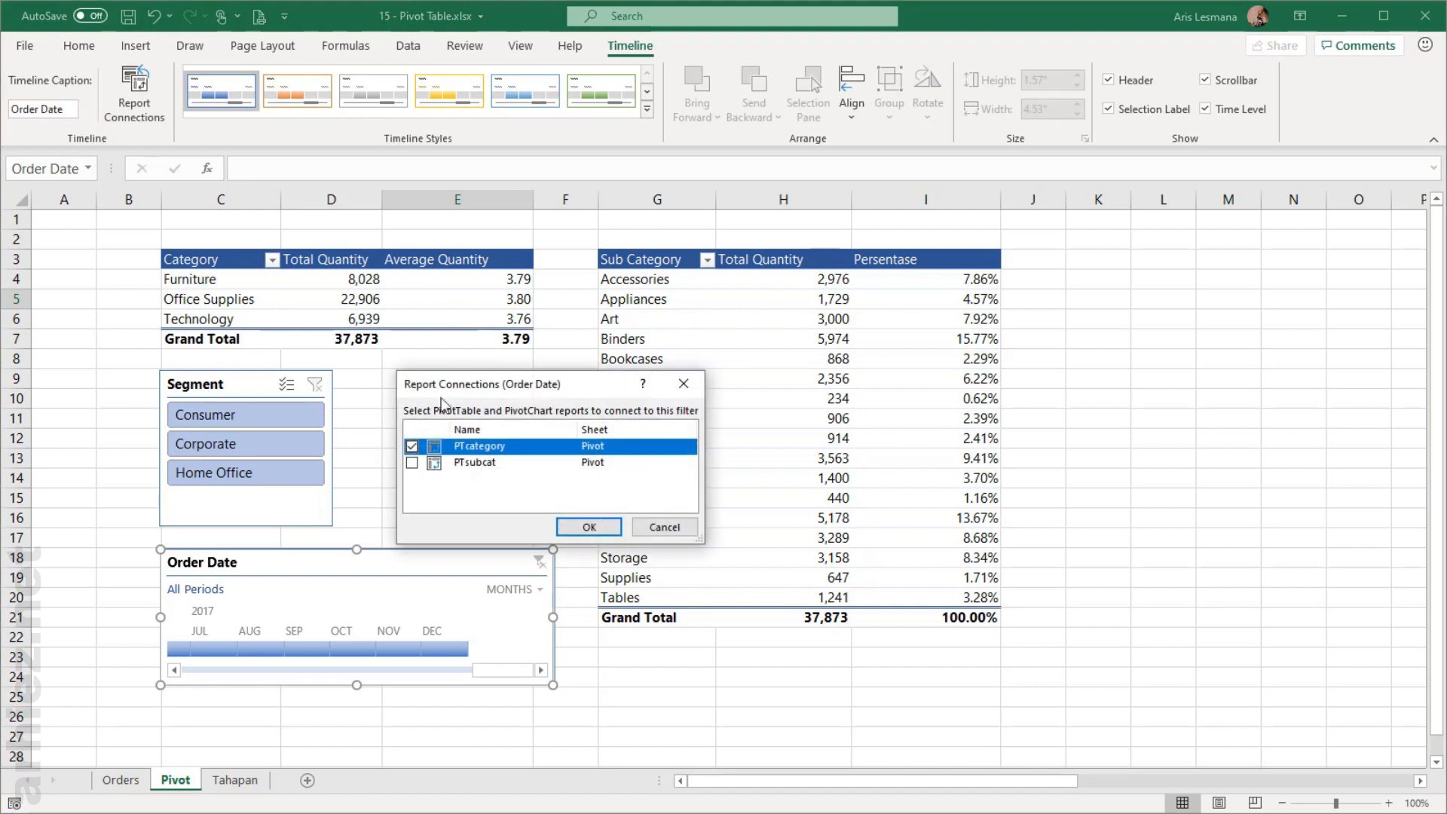
pyautogui.click(412, 462)
pyautogui.click(589, 527)
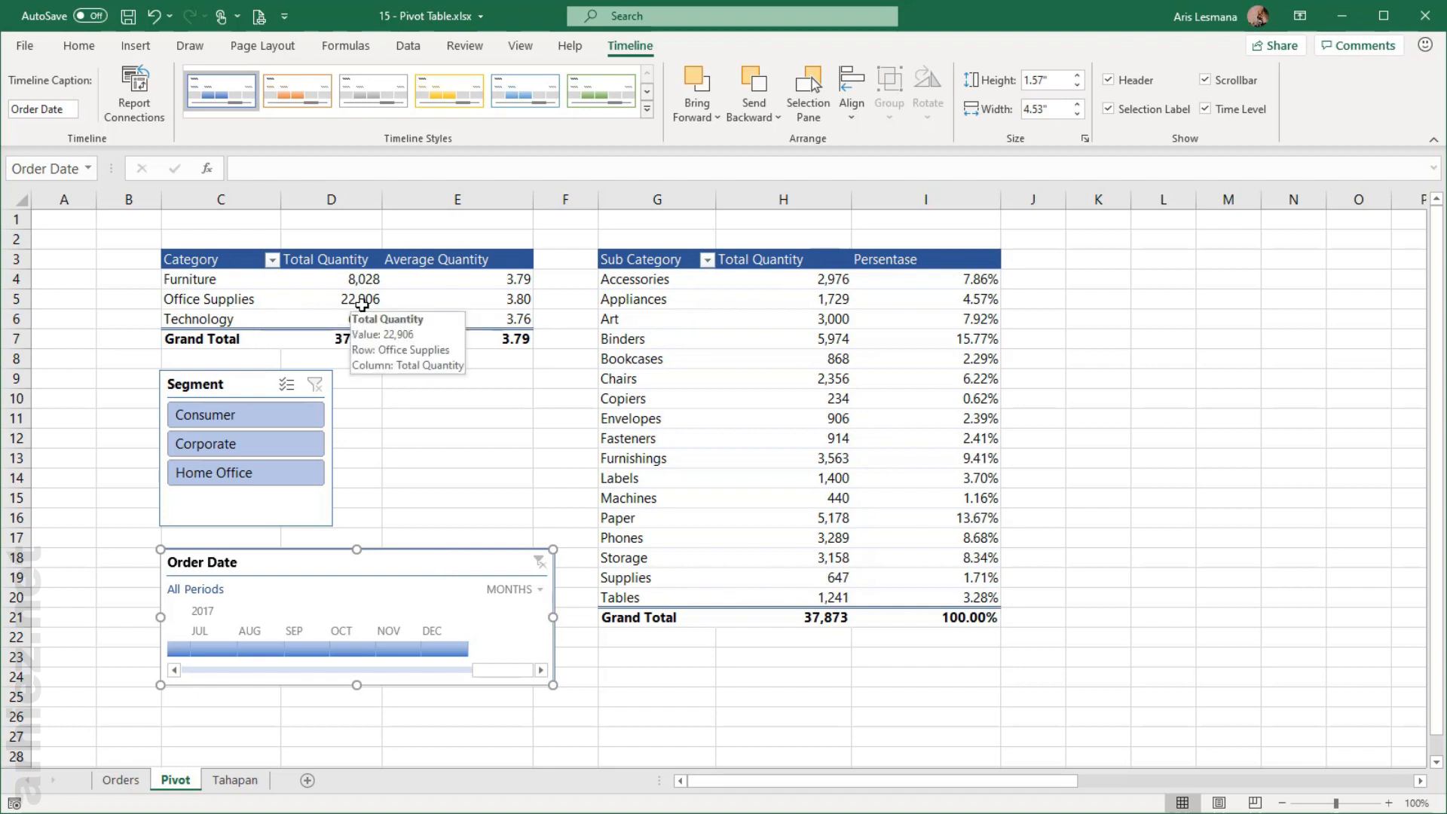
# Step: Filter both pivot tables by Corporate and by Home Office with the Segment slicer, and clear the segment filter again
pyautogui.moveTo(452, 295)
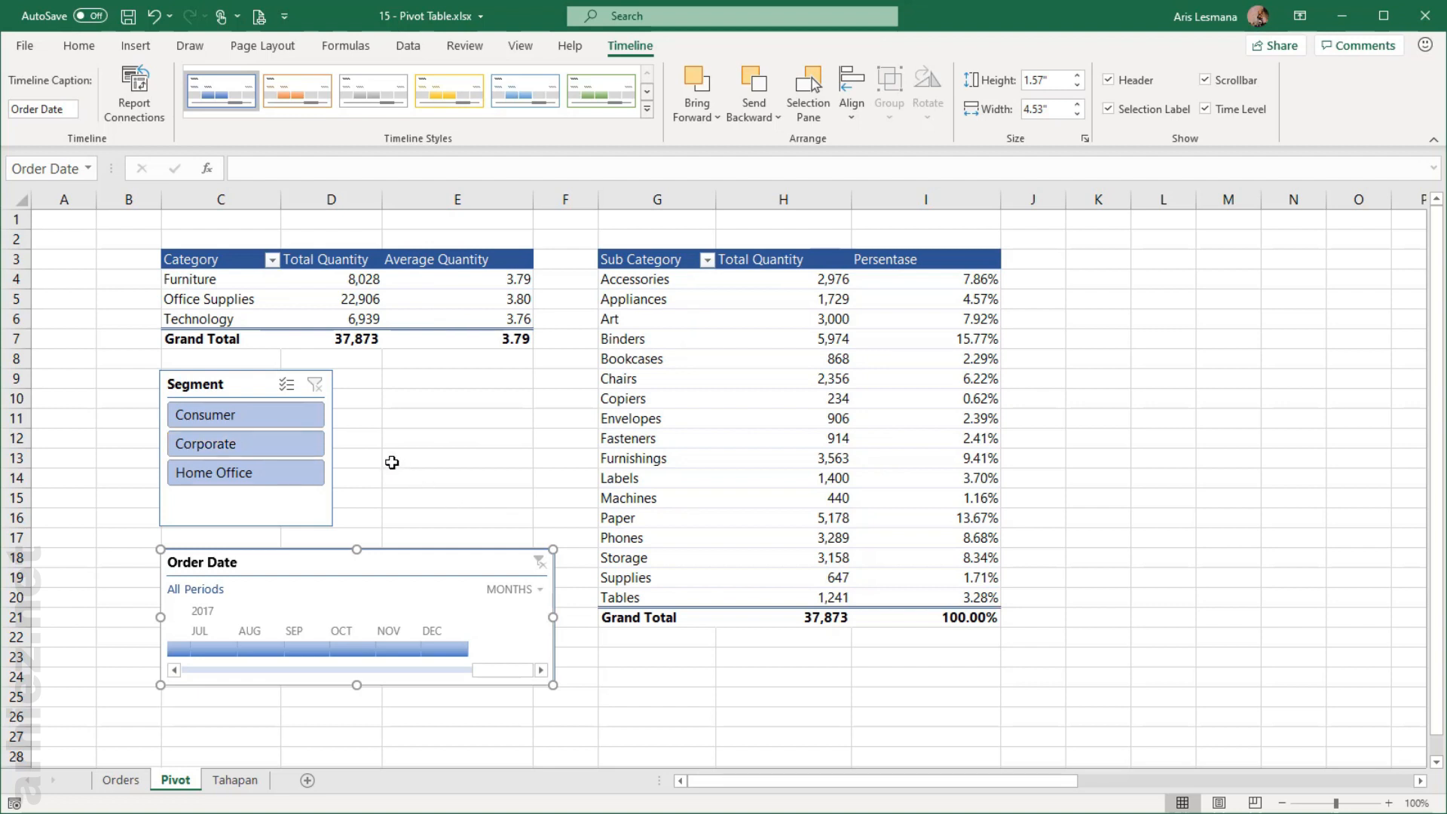
pyautogui.click(292, 443)
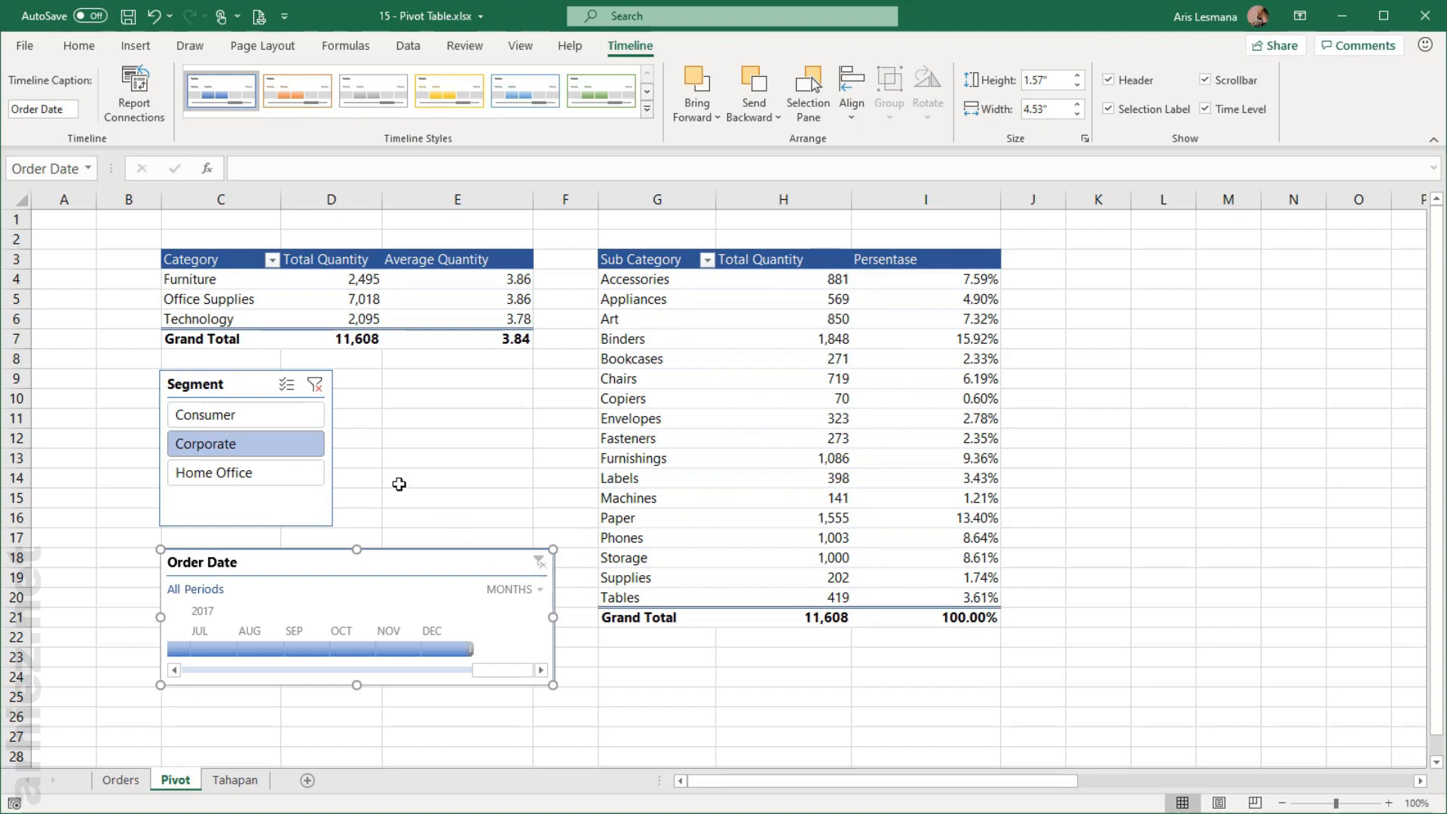
pyautogui.click(289, 474)
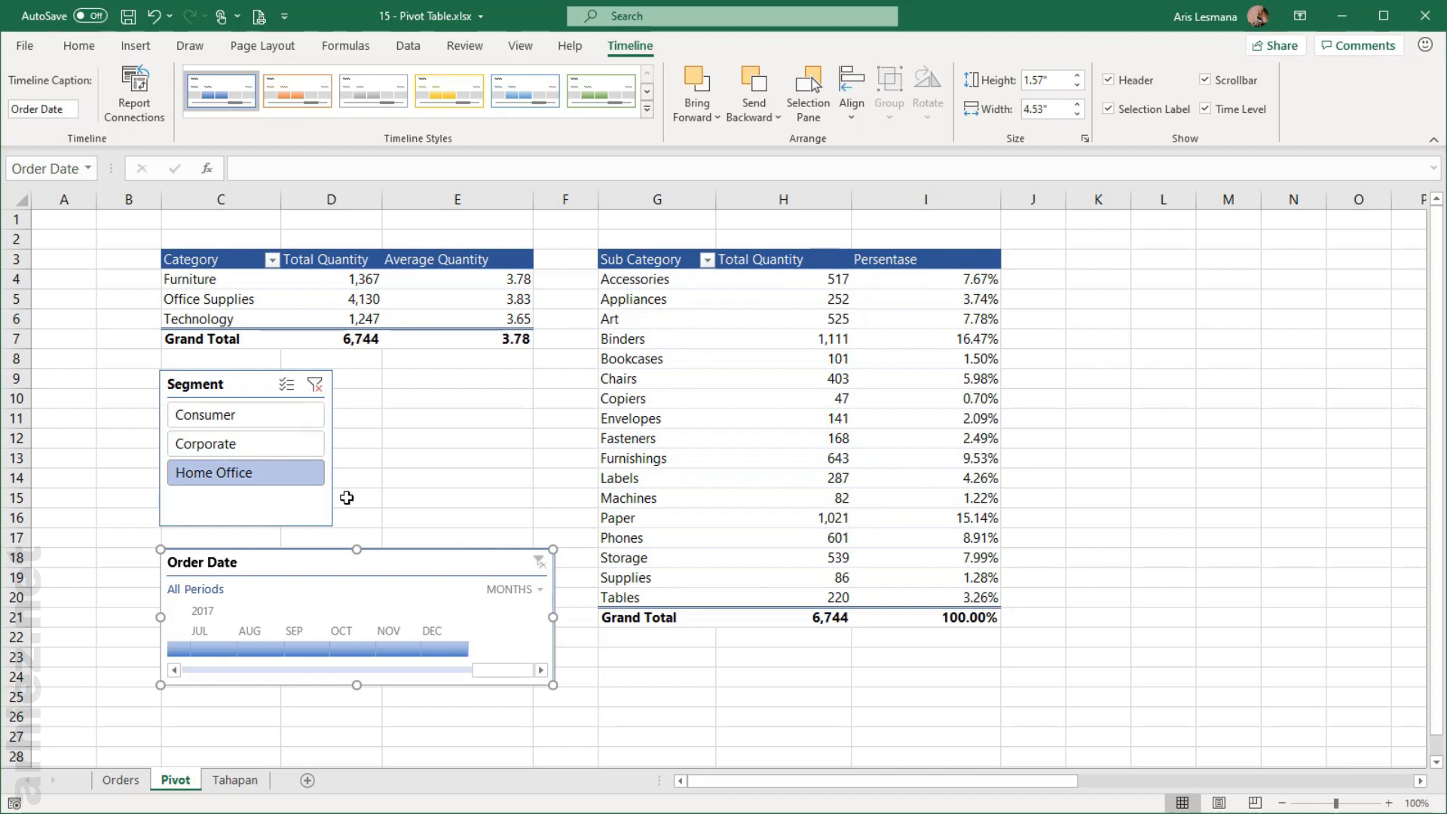
pyautogui.click(315, 386)
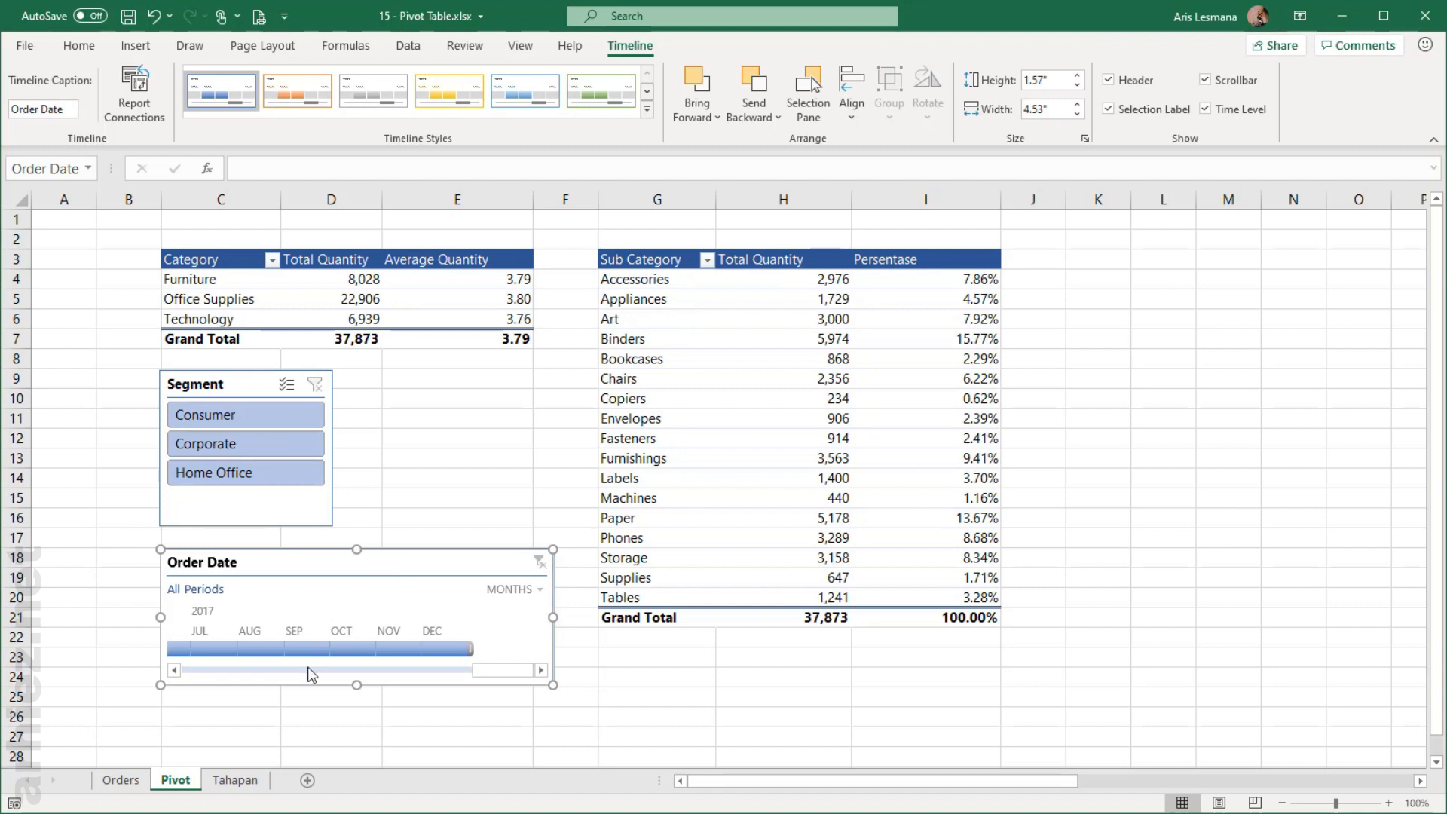
# Step: Filter both pivot tables with the timeline by single months of 2017: September, November and August
pyautogui.click(312, 646)
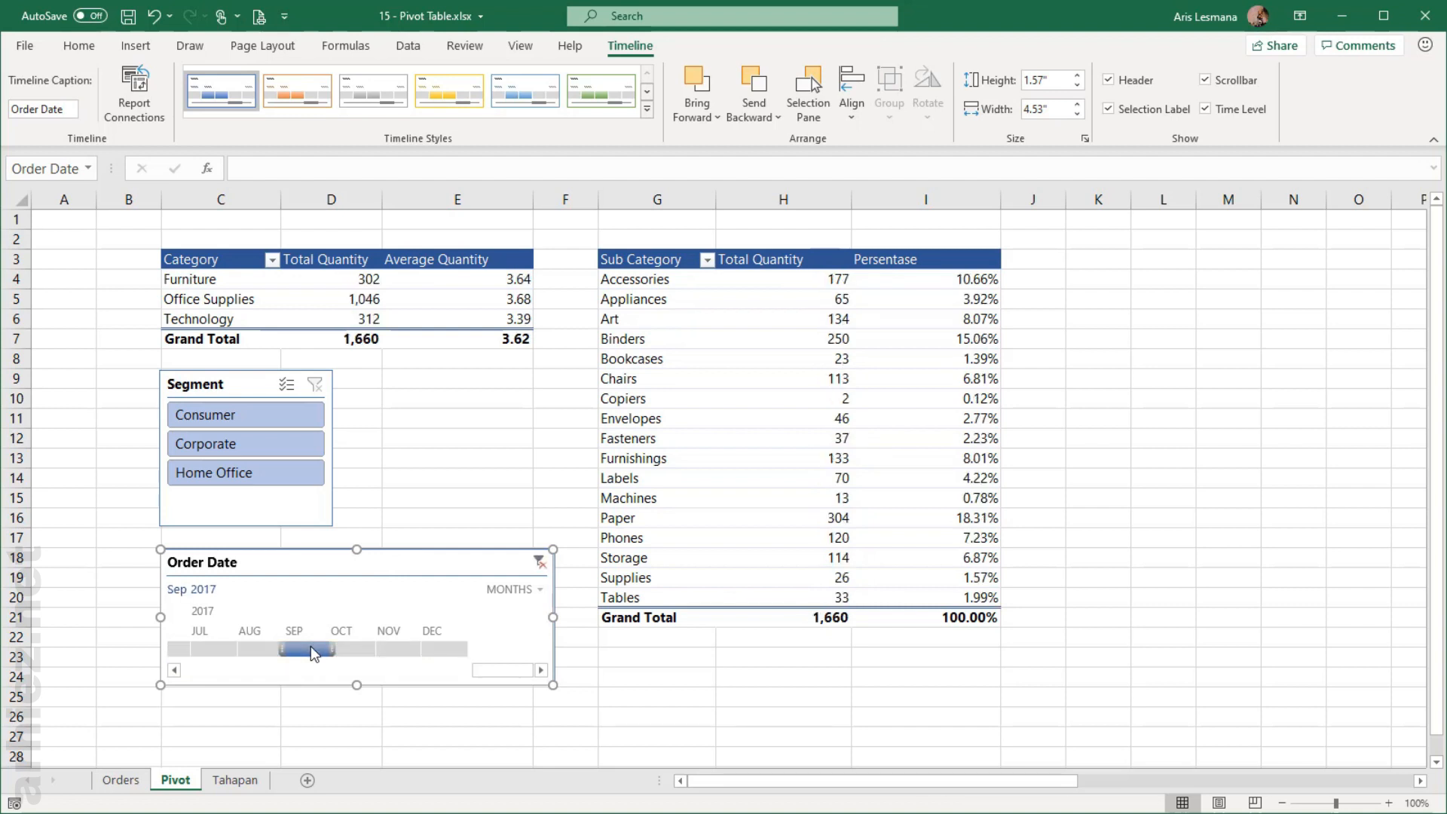
pyautogui.click(401, 649)
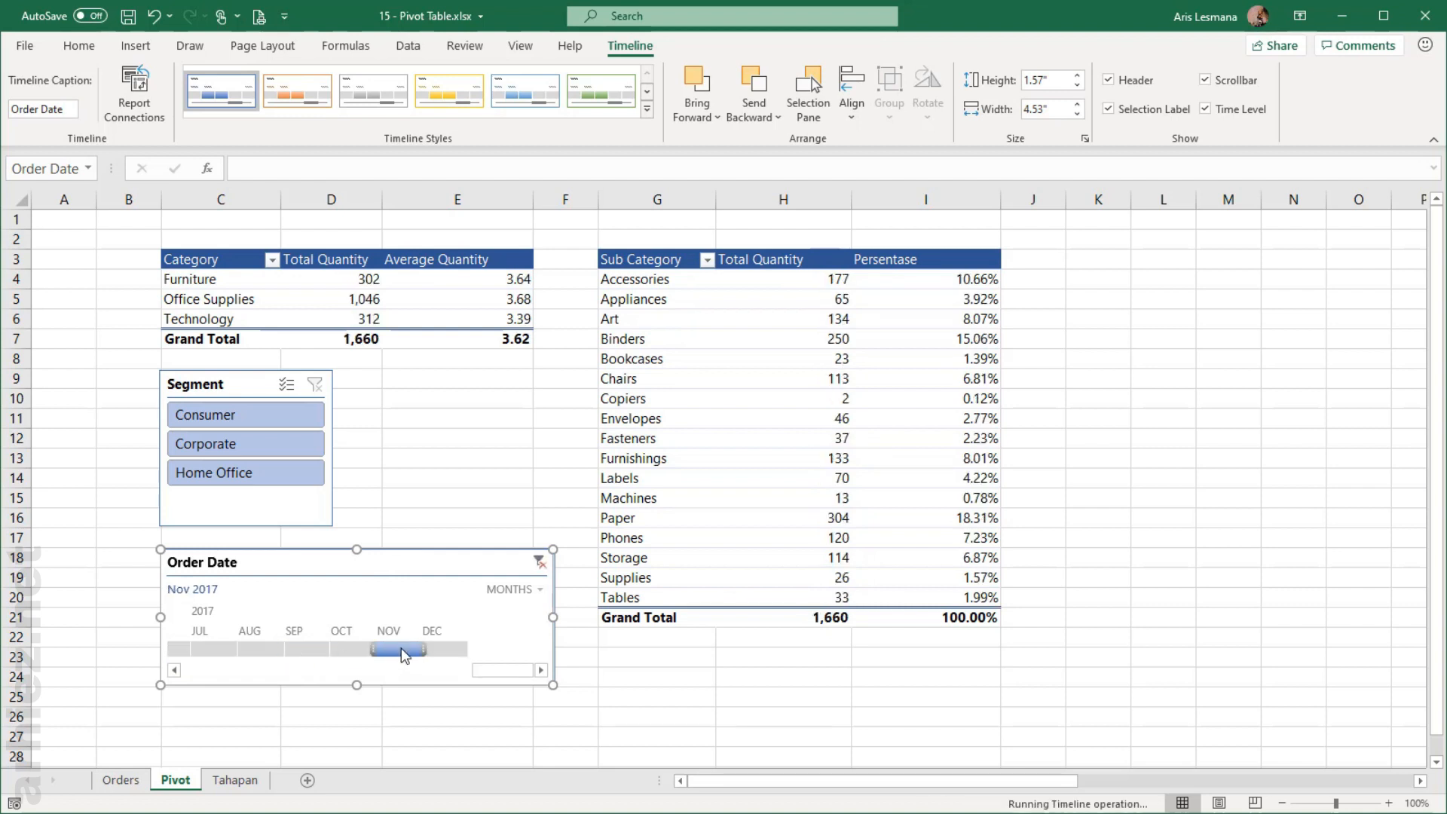
pyautogui.click(261, 650)
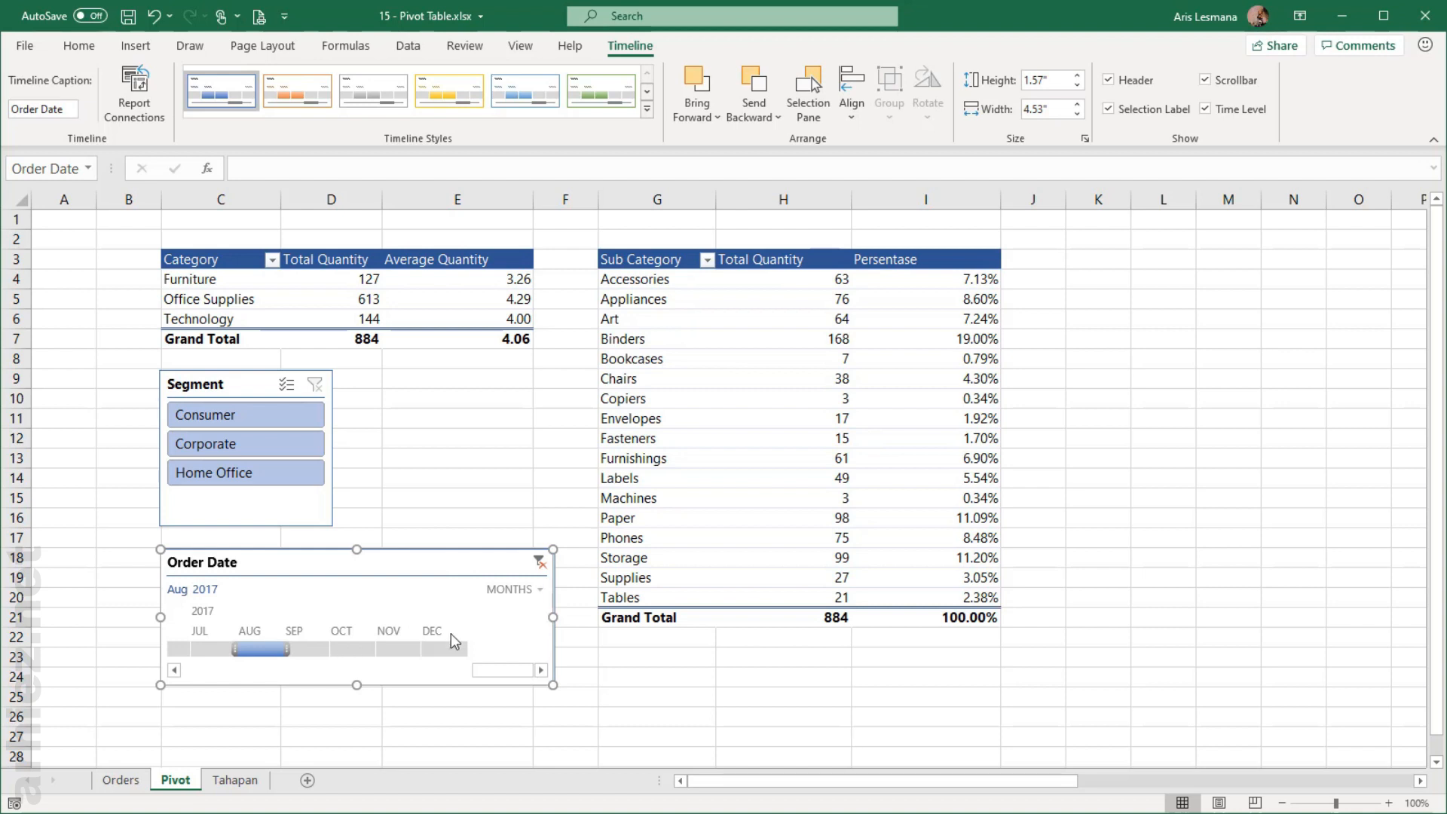
# Step: Switch the Order Date timeline to years and filter by 2014, 2015, 2016 and 2017 in turn
pyautogui.click(540, 591)
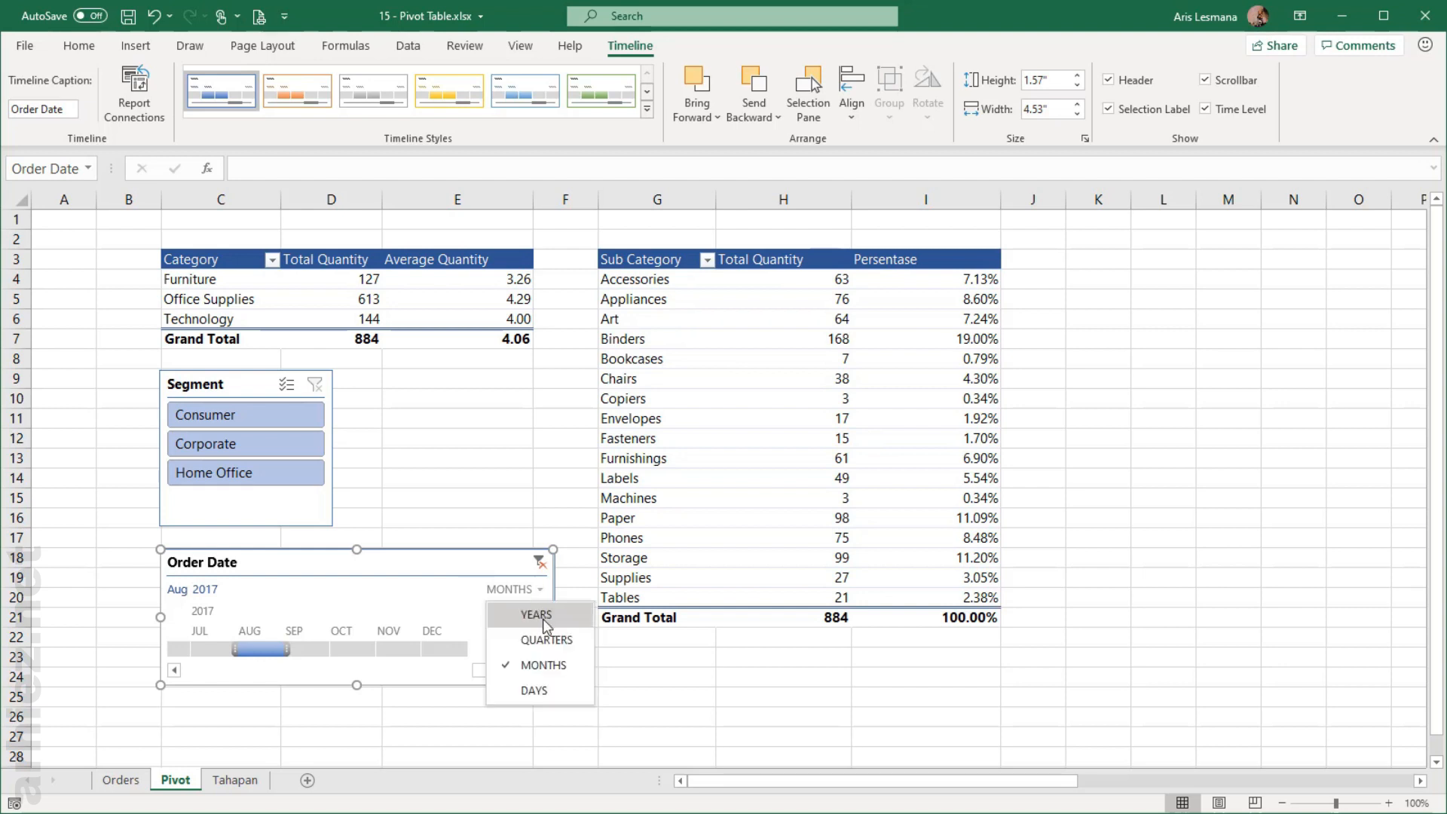
pyautogui.click(543, 618)
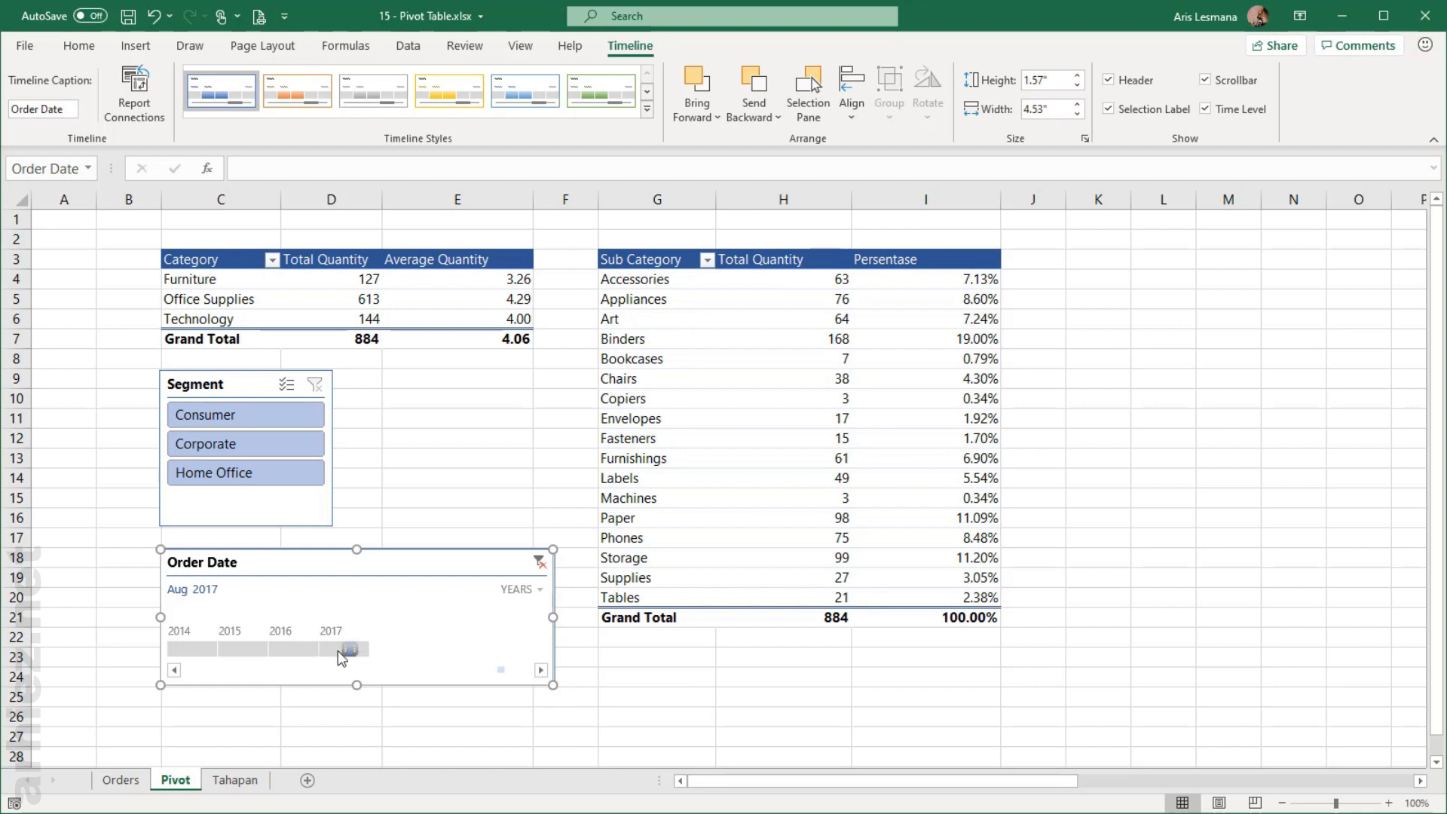
pyautogui.click(188, 648)
pyautogui.click(257, 650)
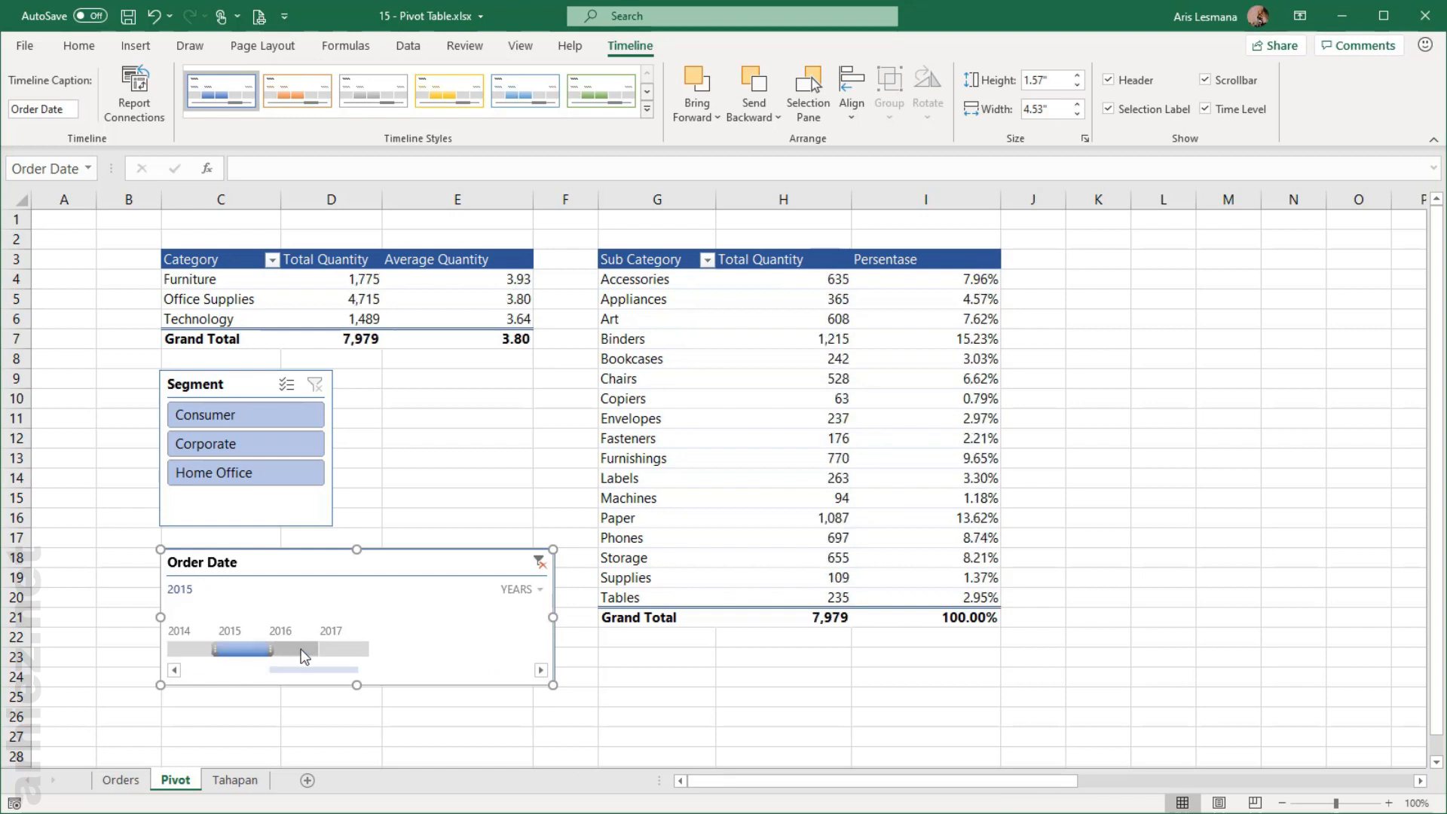
pyautogui.click(305, 653)
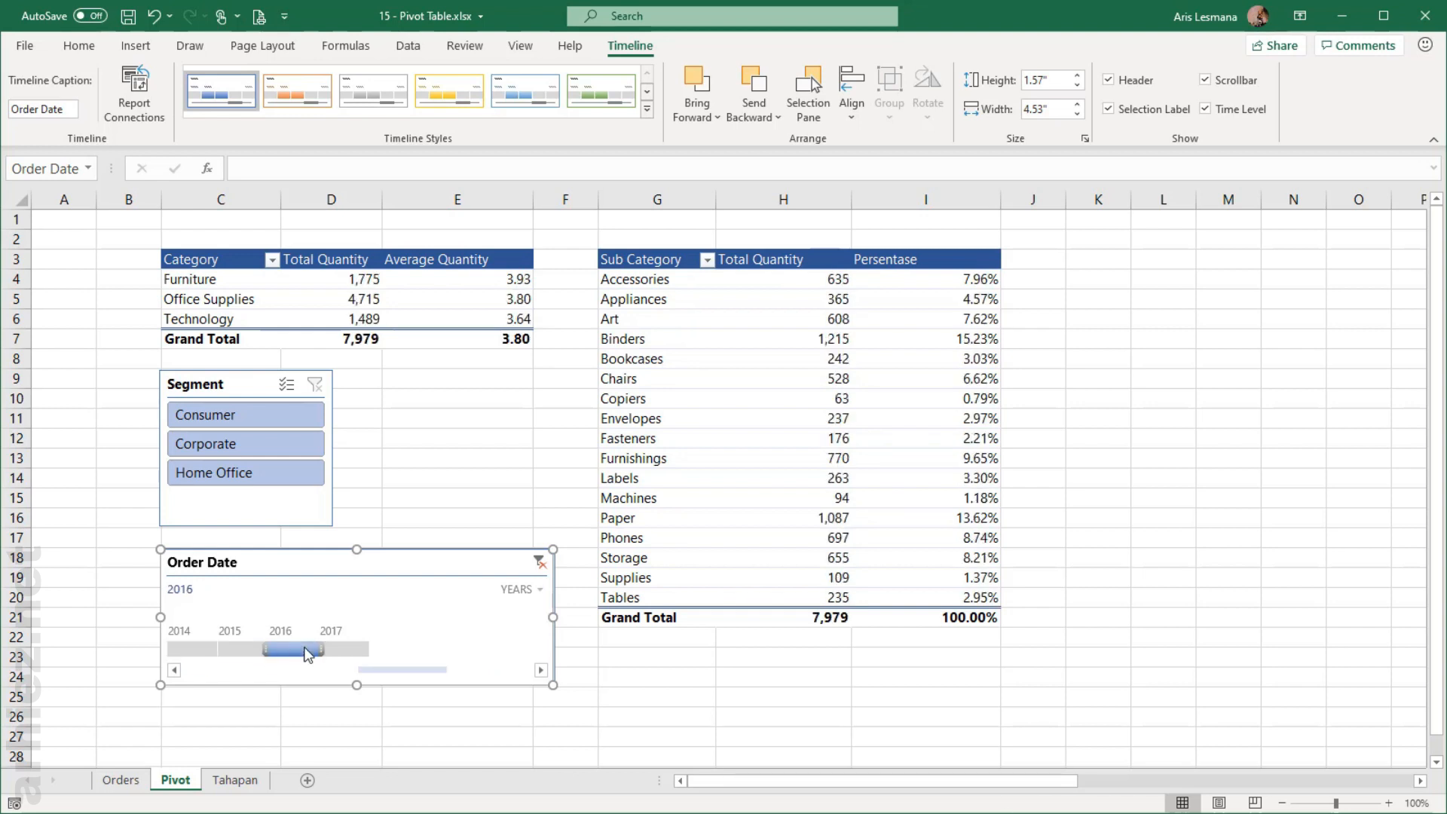
pyautogui.click(349, 653)
# Step: Switch the Order Date timeline to days and filter both pivot tables to the range Jul 23 - 30 2017
pyautogui.click(541, 590)
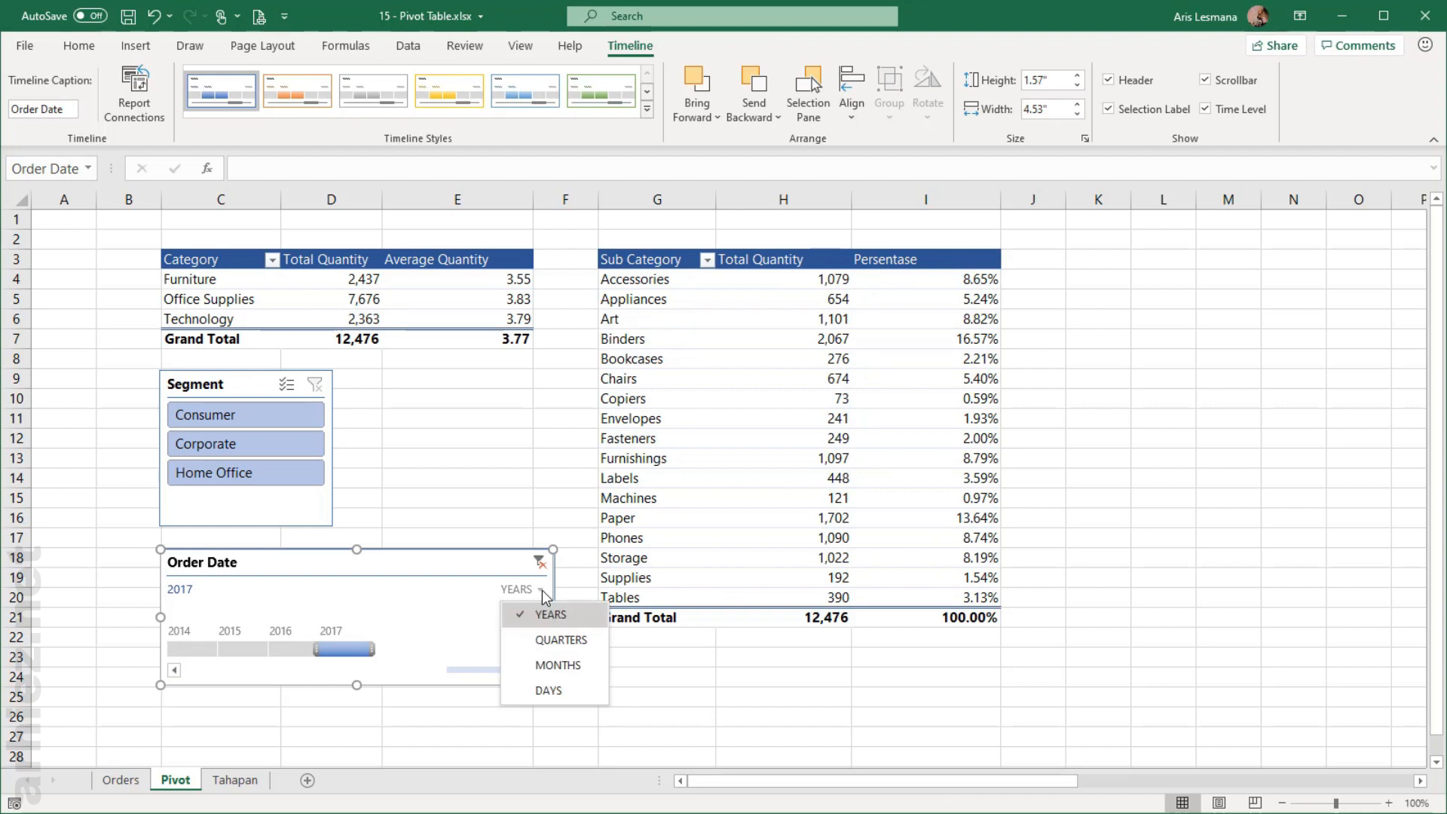
pyautogui.click(548, 691)
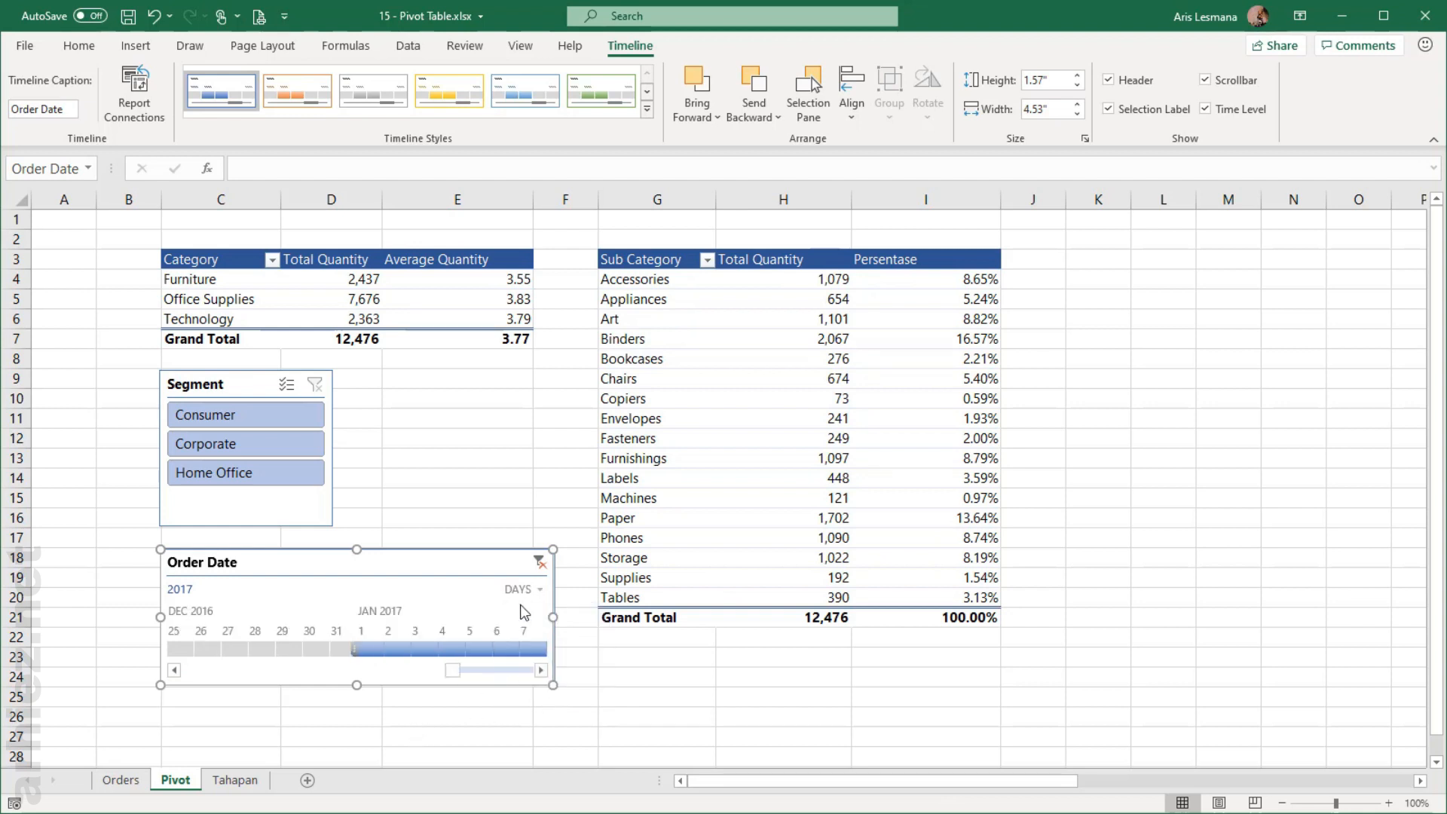
pyautogui.click(542, 671)
pyautogui.click(500, 672)
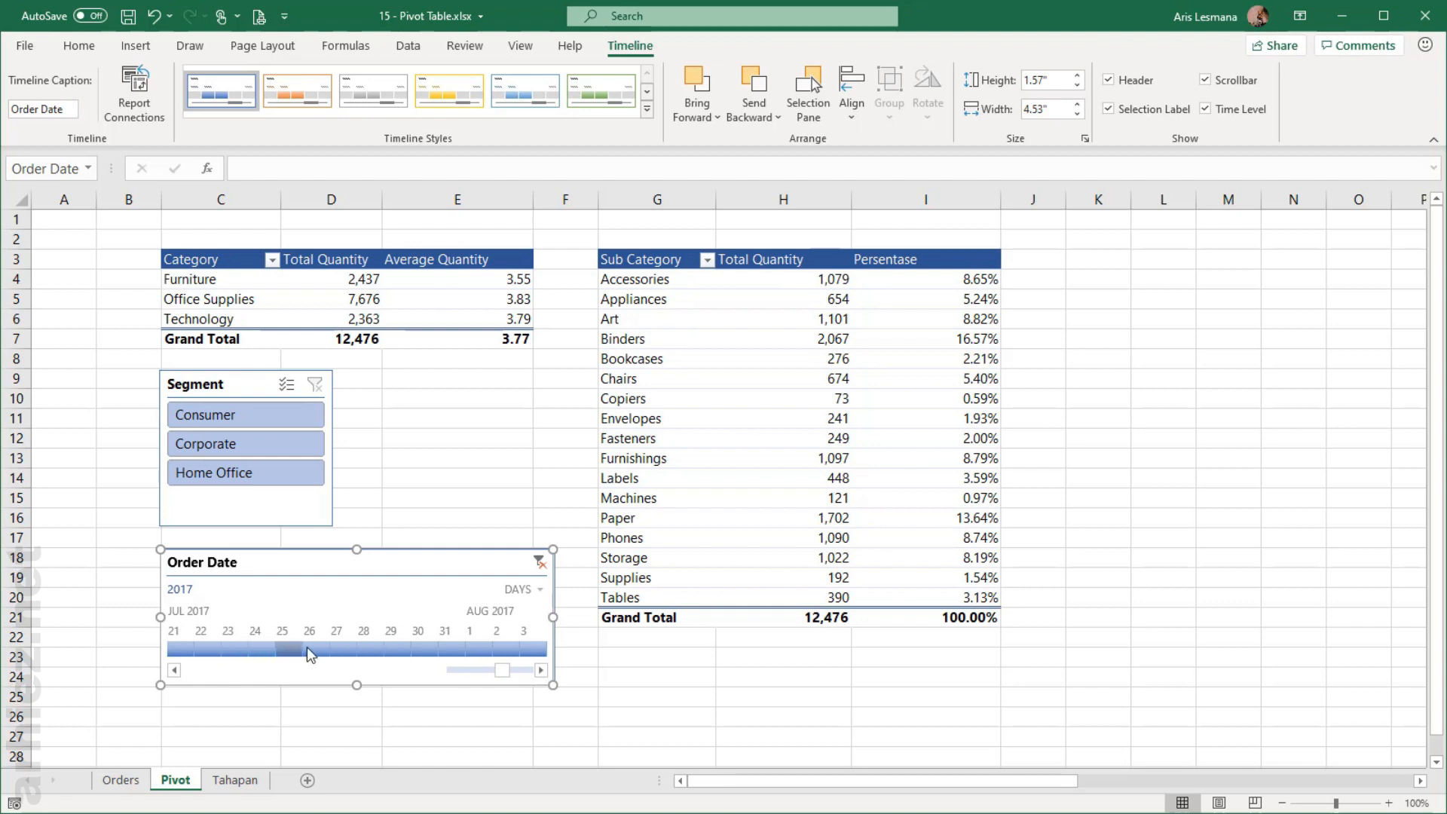
pyautogui.click(237, 650)
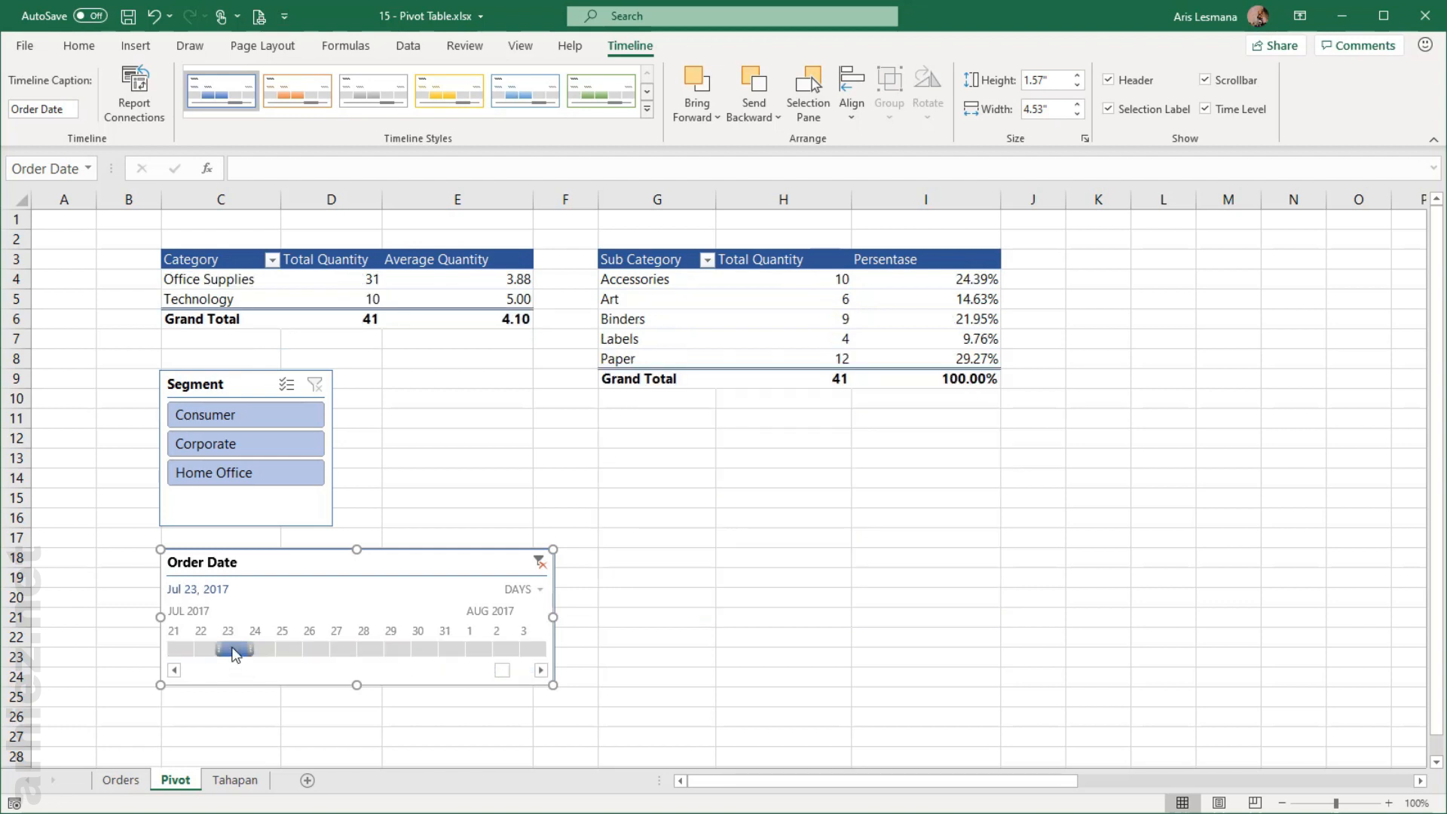
pyautogui.moveTo(254, 650); pyautogui.dragTo(430, 656)
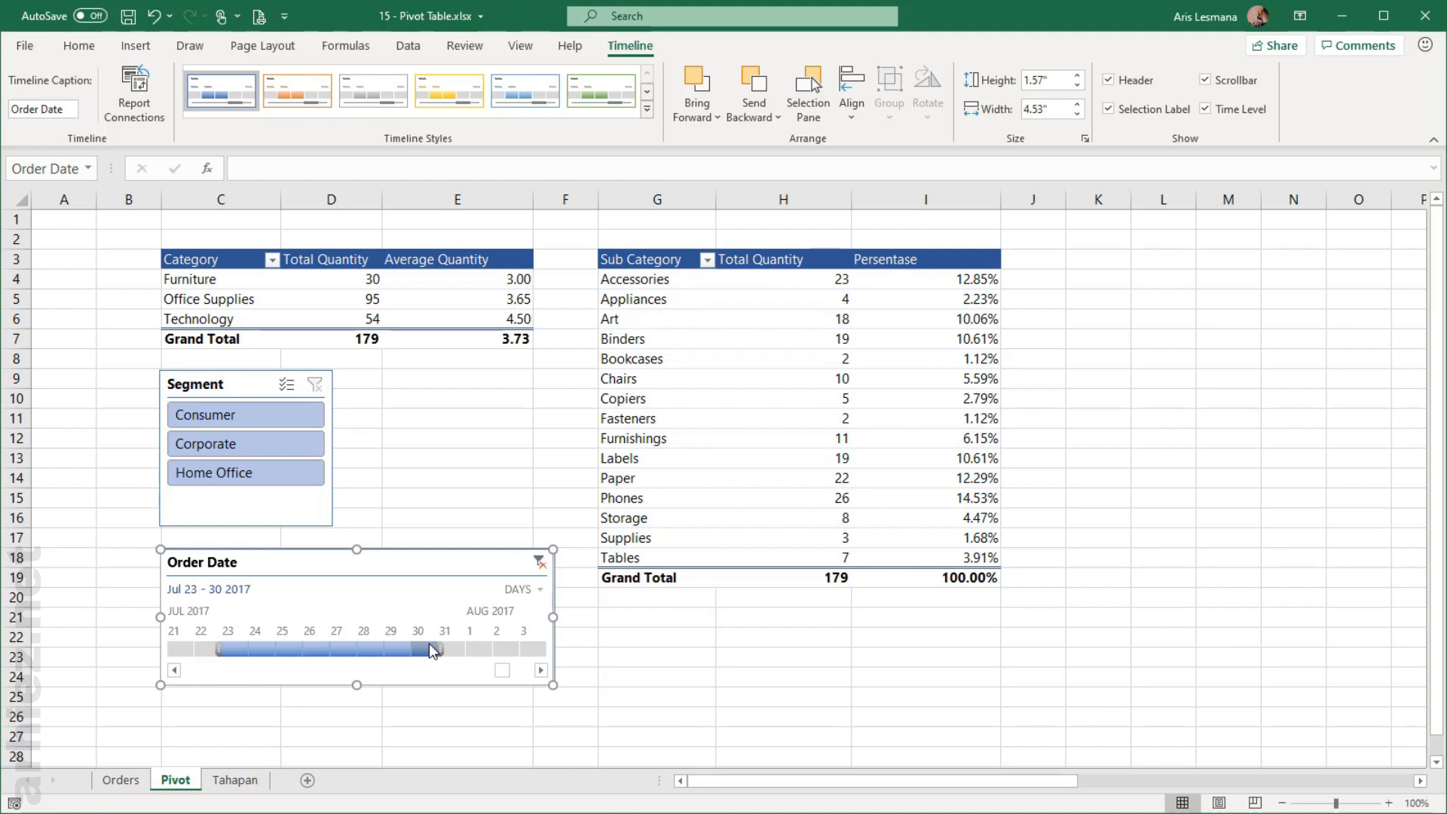
# Step: Clear the Order Date timeline filter so both pivot tables cover all periods
pyautogui.click(540, 562)
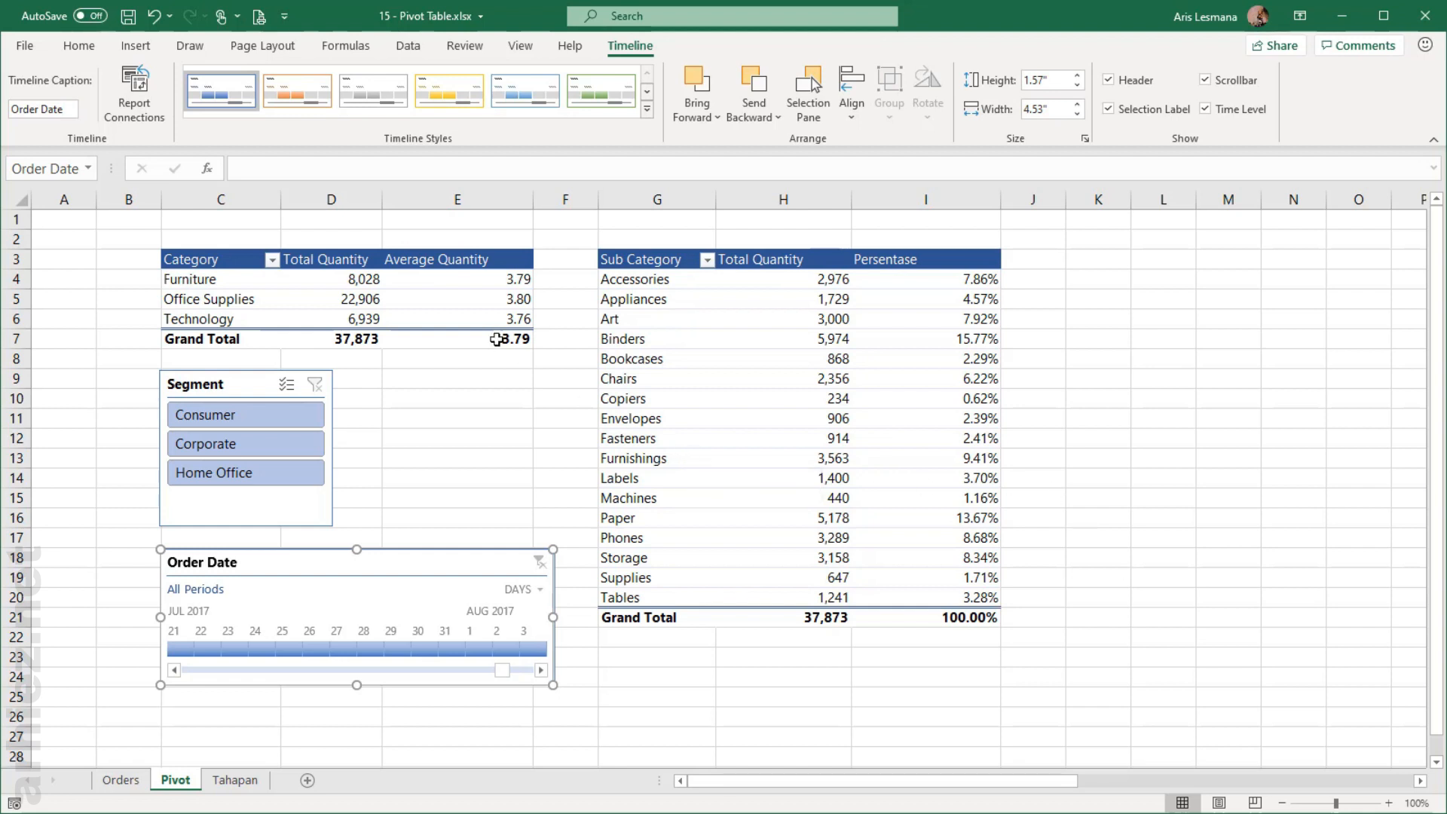
# Step: Review the refresh options for the PTcategory pivot table and look at its source data on the Orders sheet
pyautogui.click(455, 295)
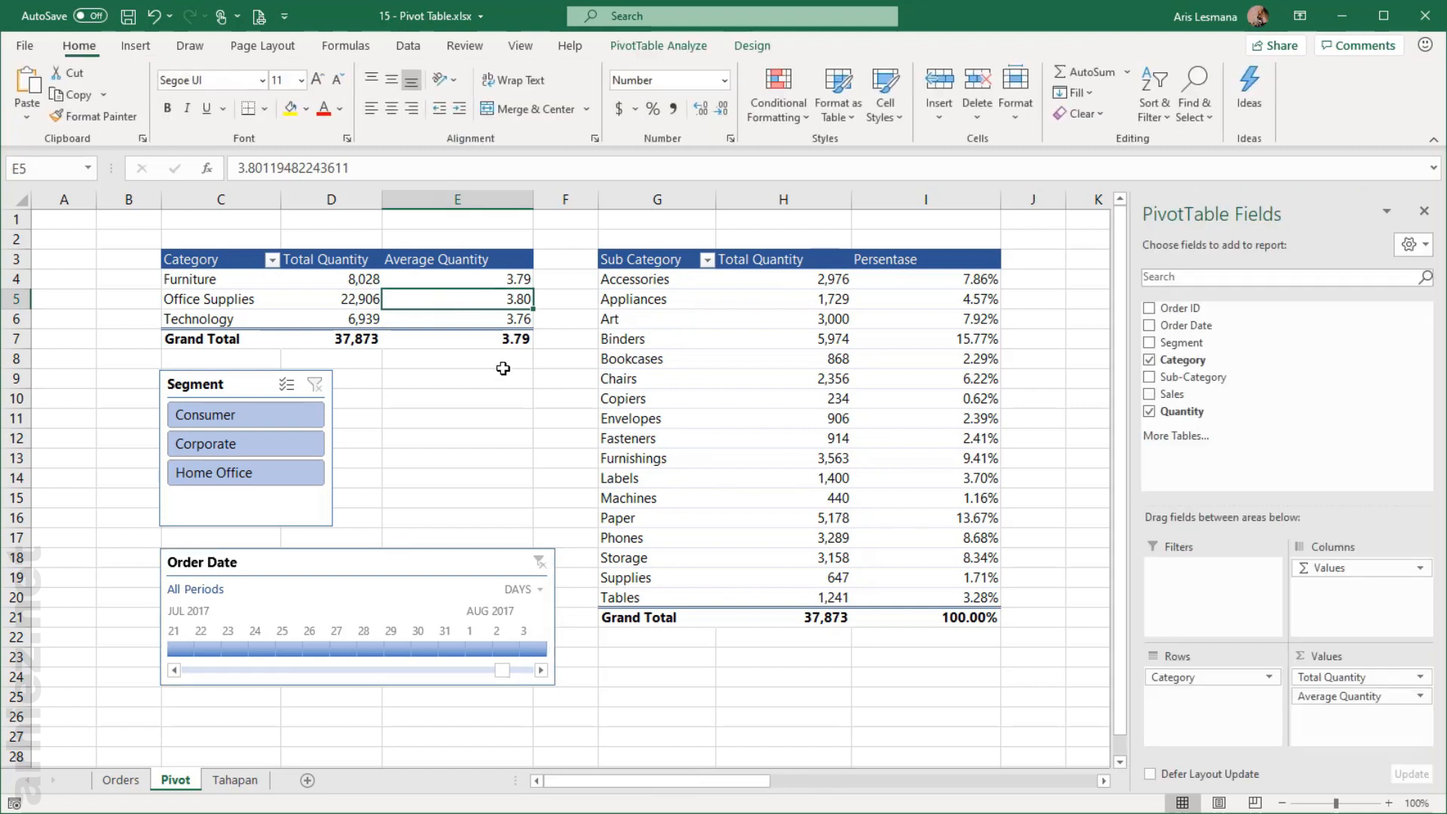
pyautogui.click(673, 47)
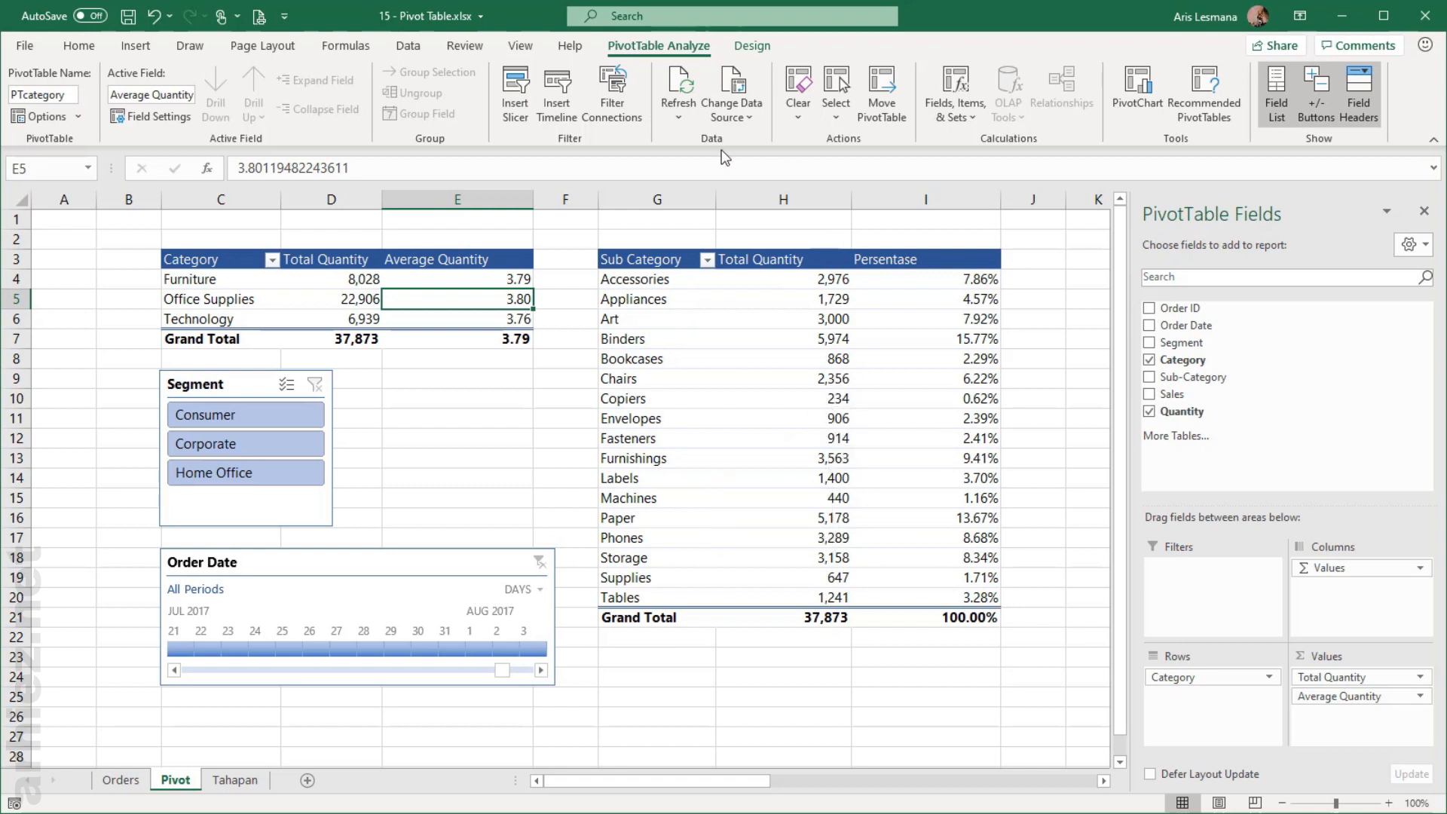
pyautogui.click(681, 118)
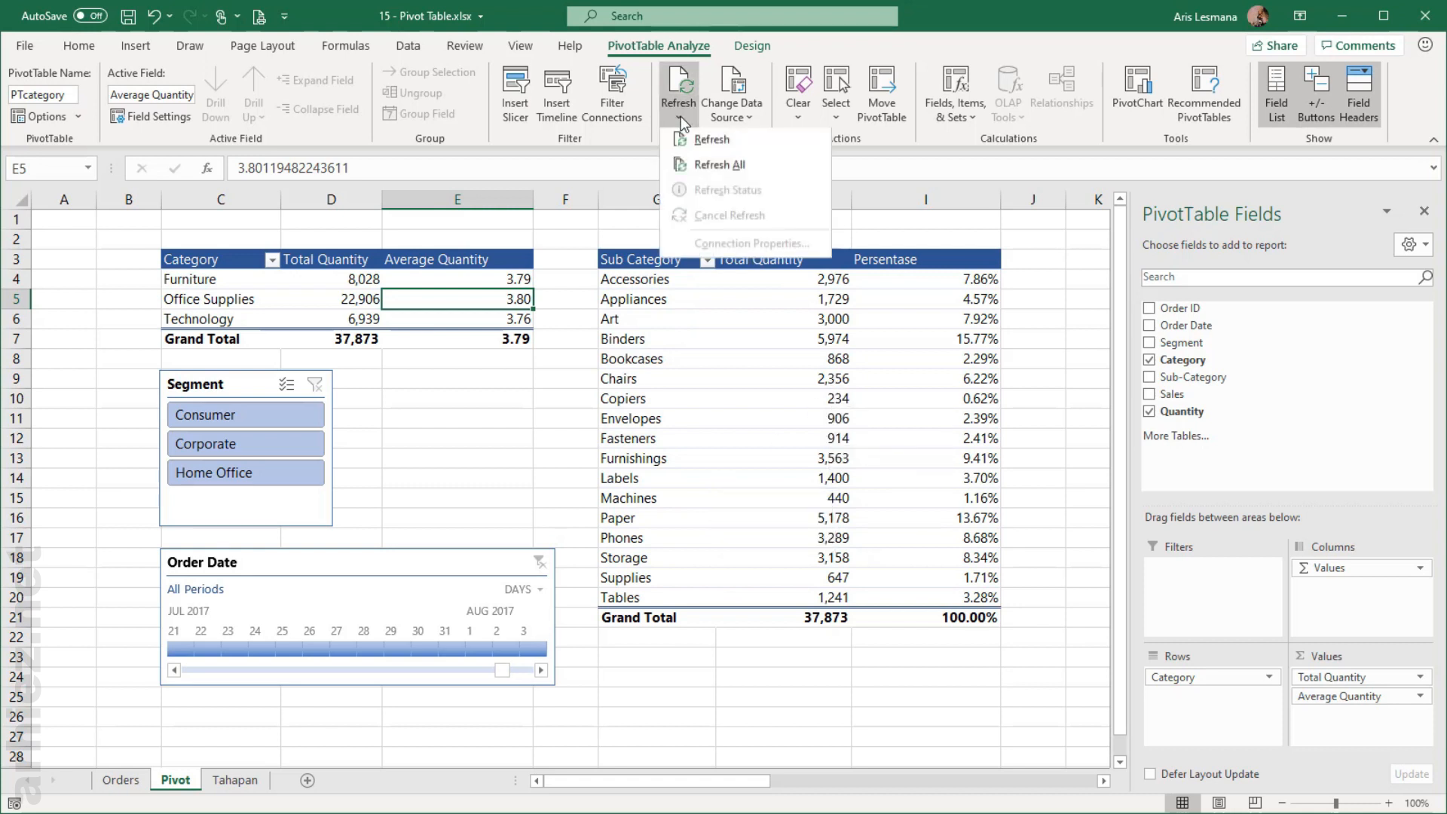
pyautogui.click(966, 48)
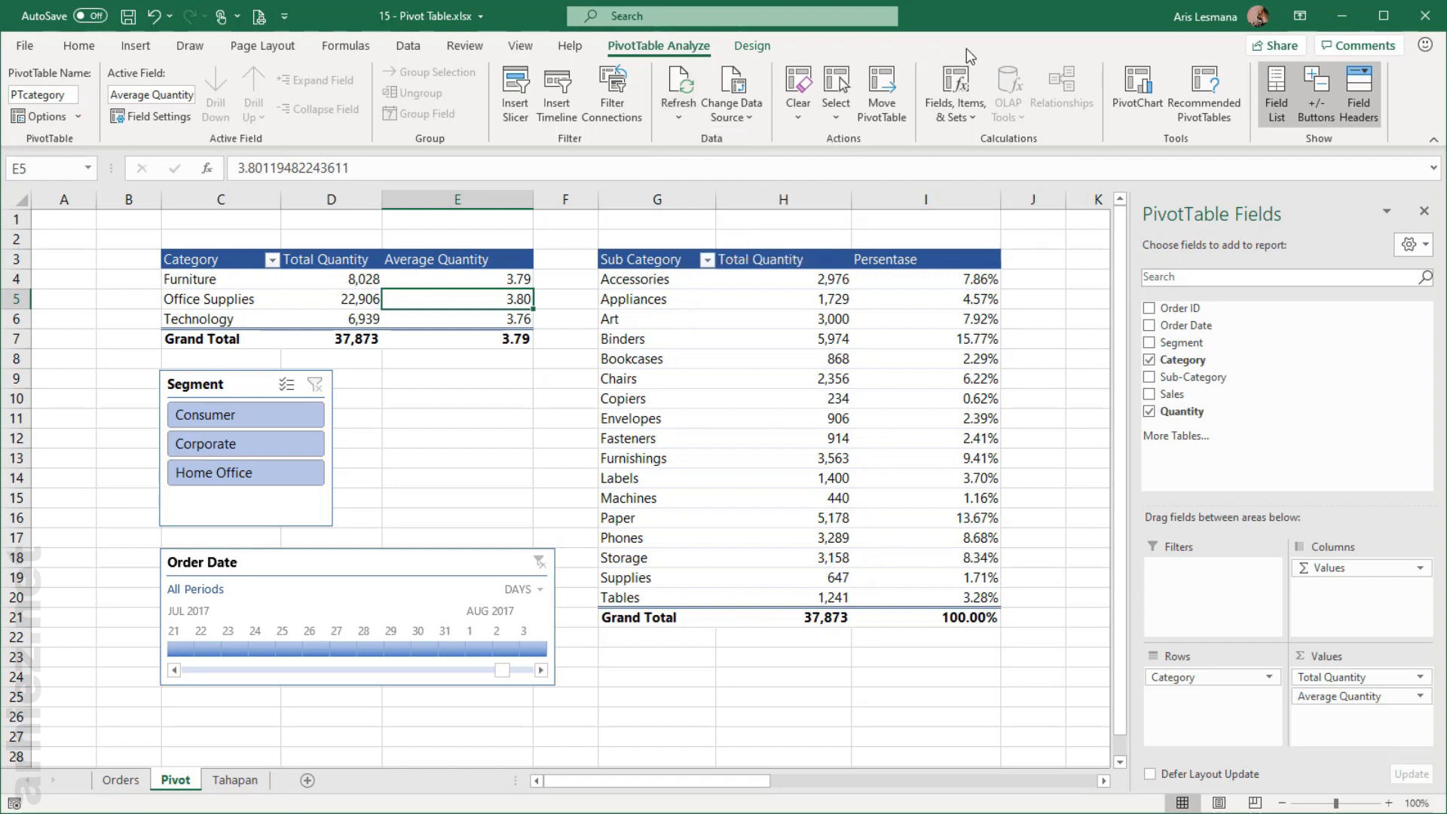
pyautogui.click(121, 780)
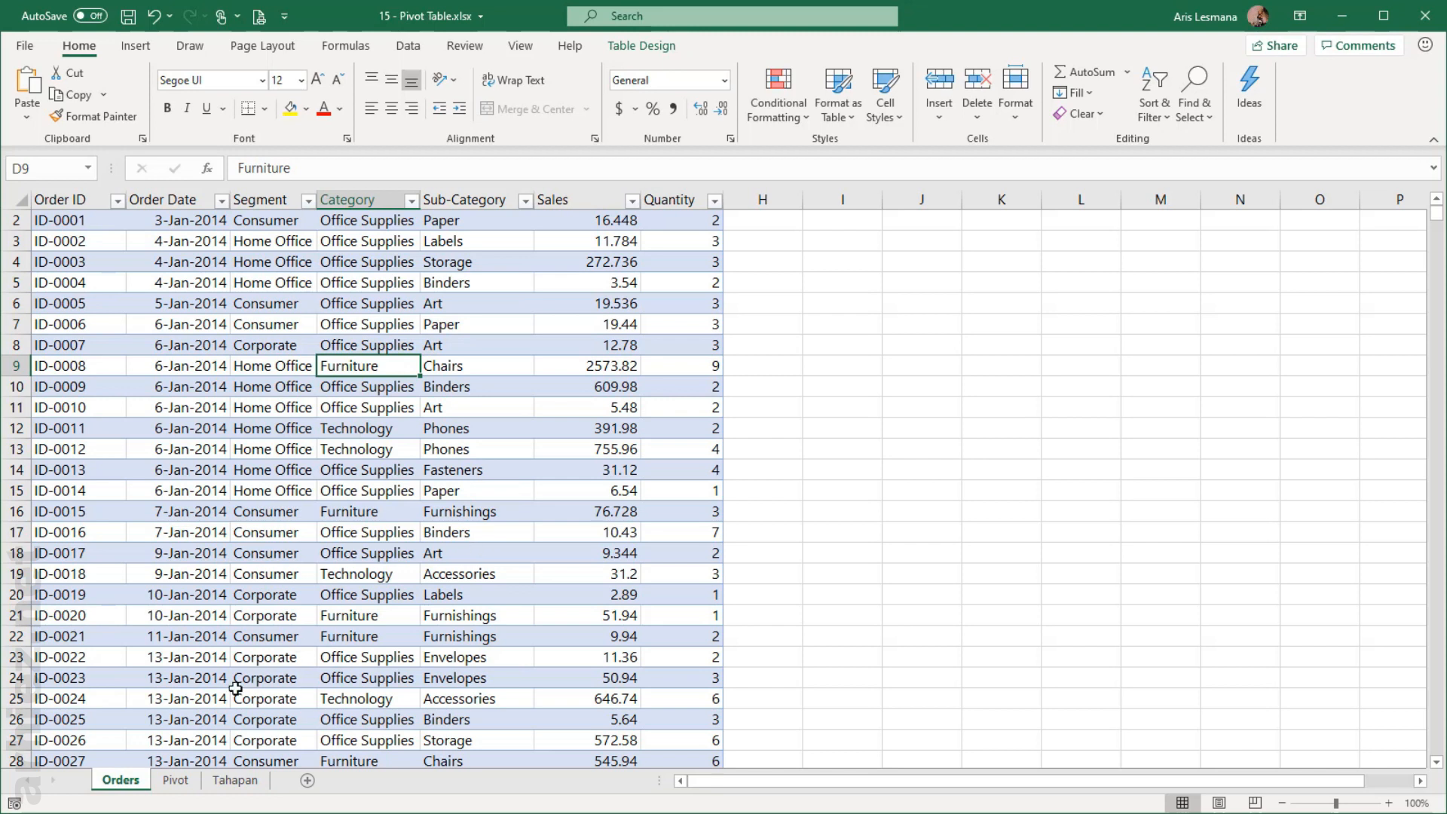
pyautogui.click(176, 781)
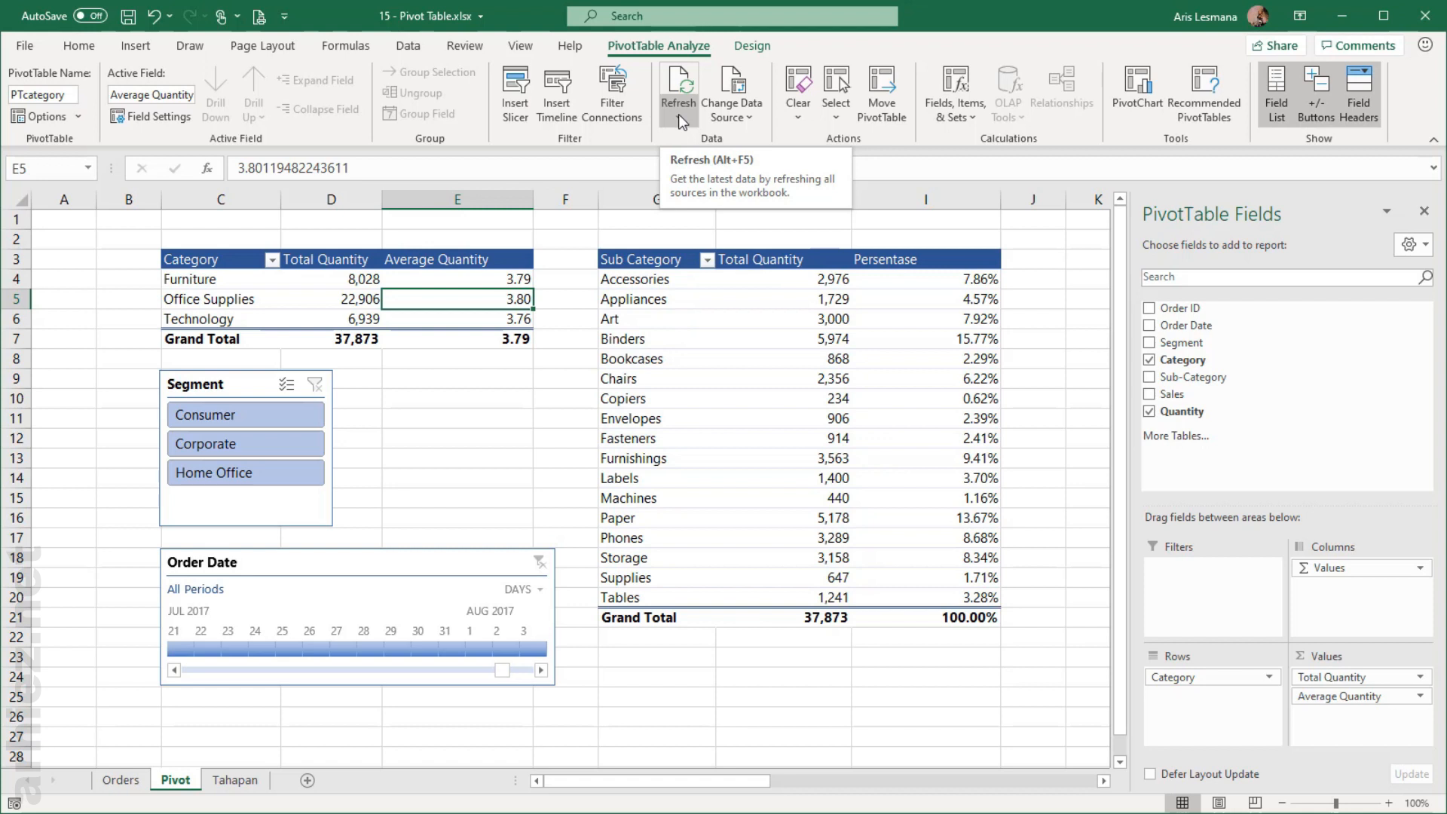
# Step: Review the options for changing the data source, clearing and selecting the PTcategory pivot table
pyautogui.click(745, 119)
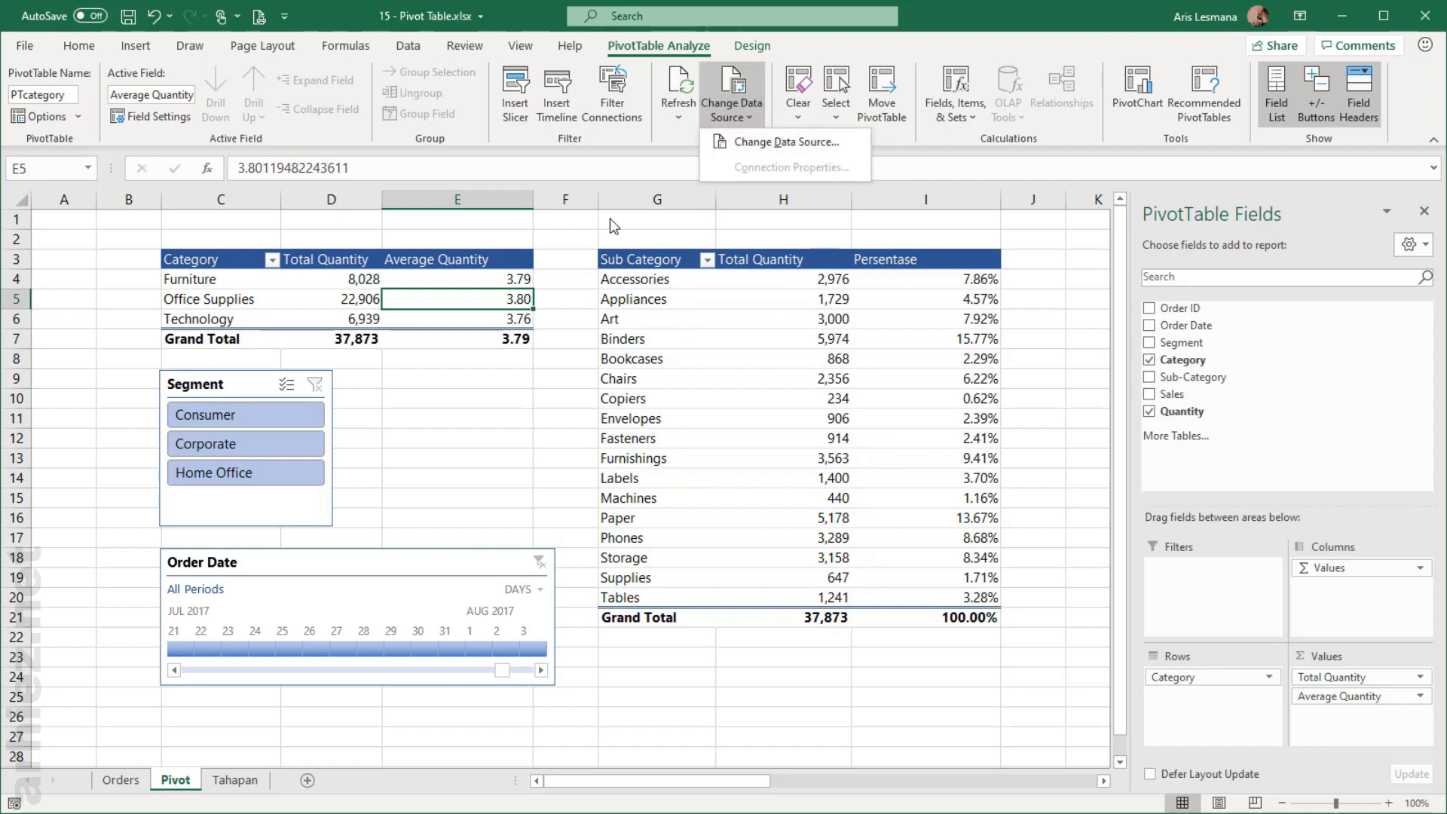
pyautogui.press('Escape')
pyautogui.click(338, 298)
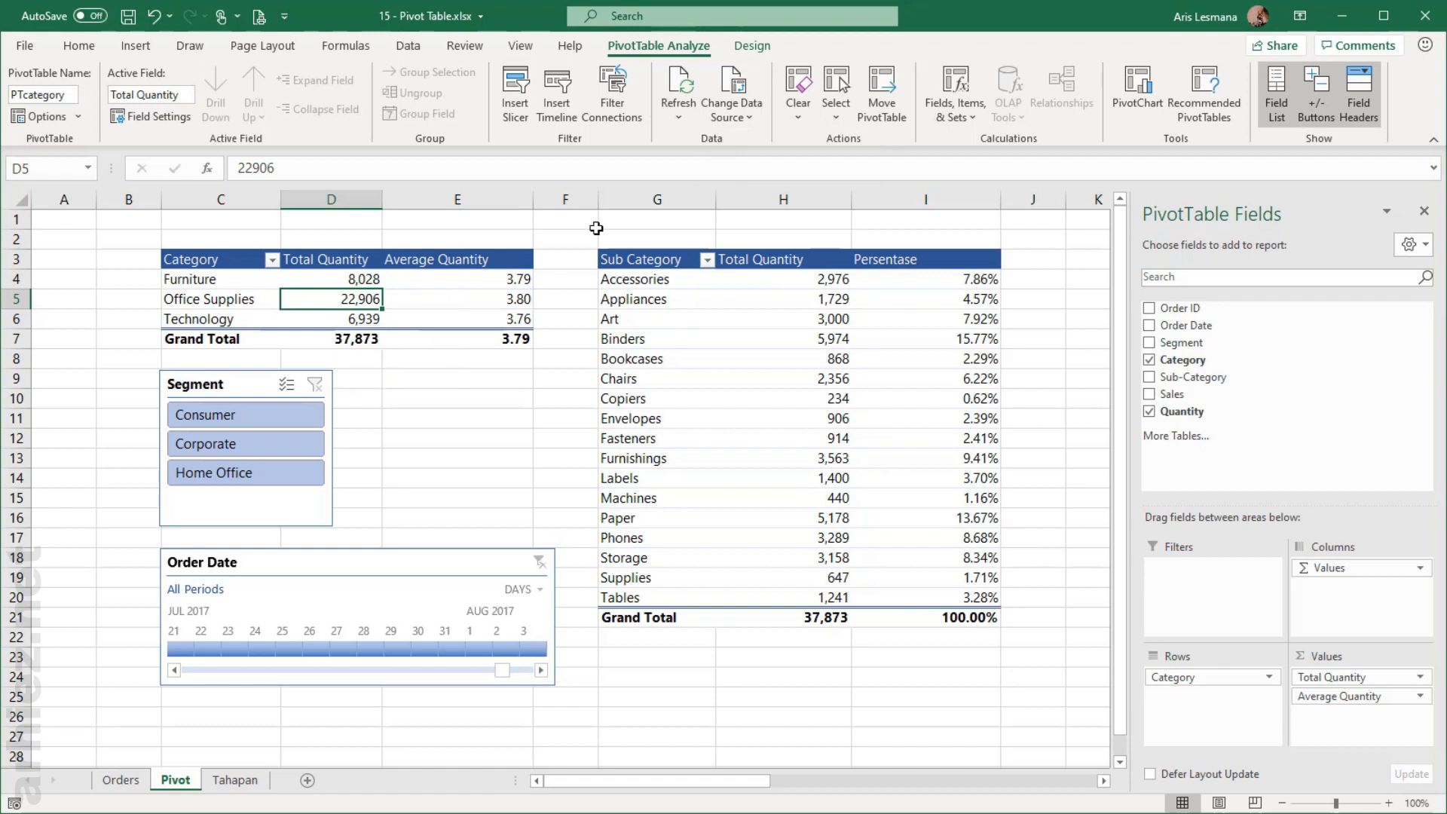
pyautogui.click(799, 115)
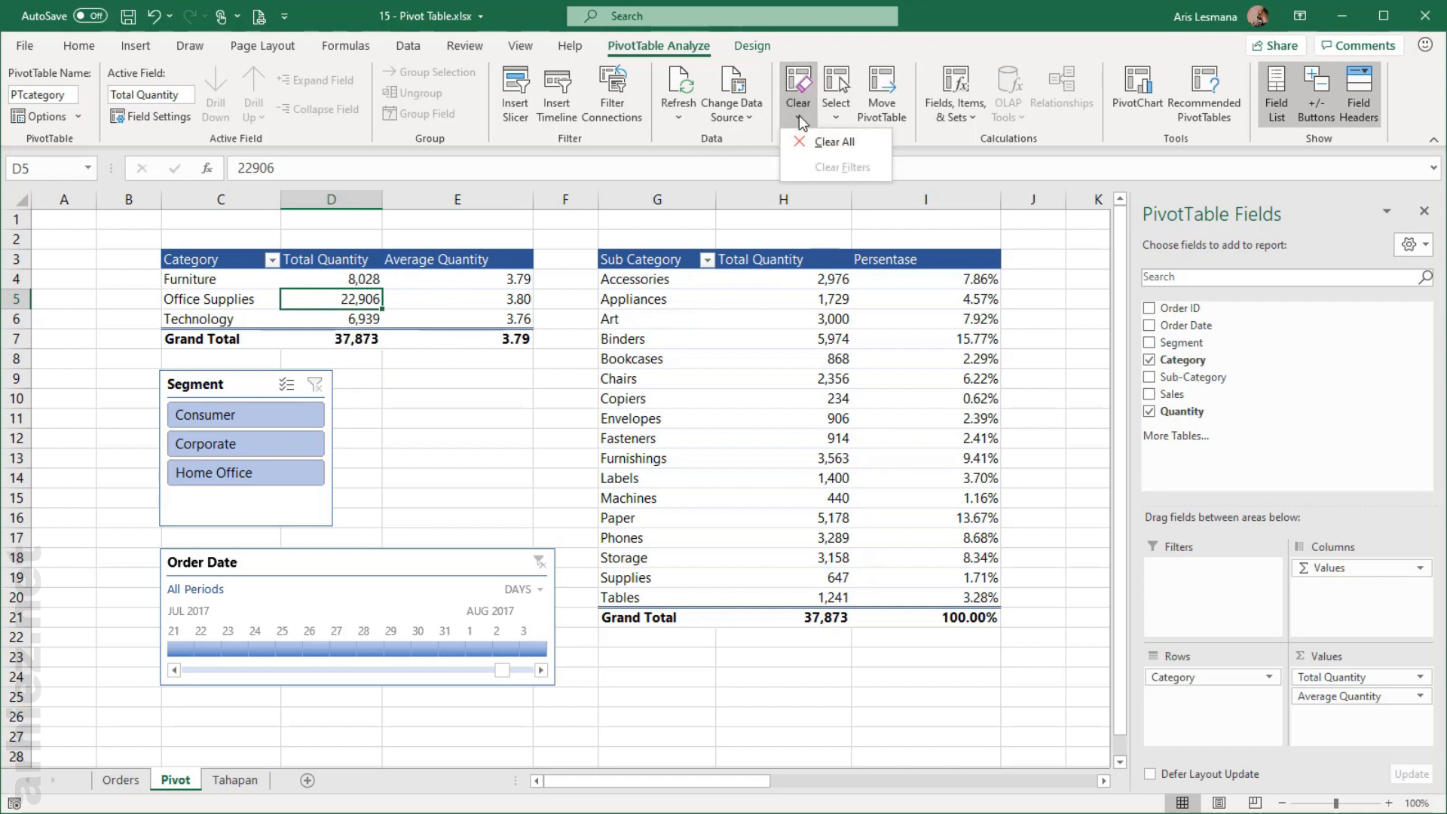
pyautogui.click(901, 46)
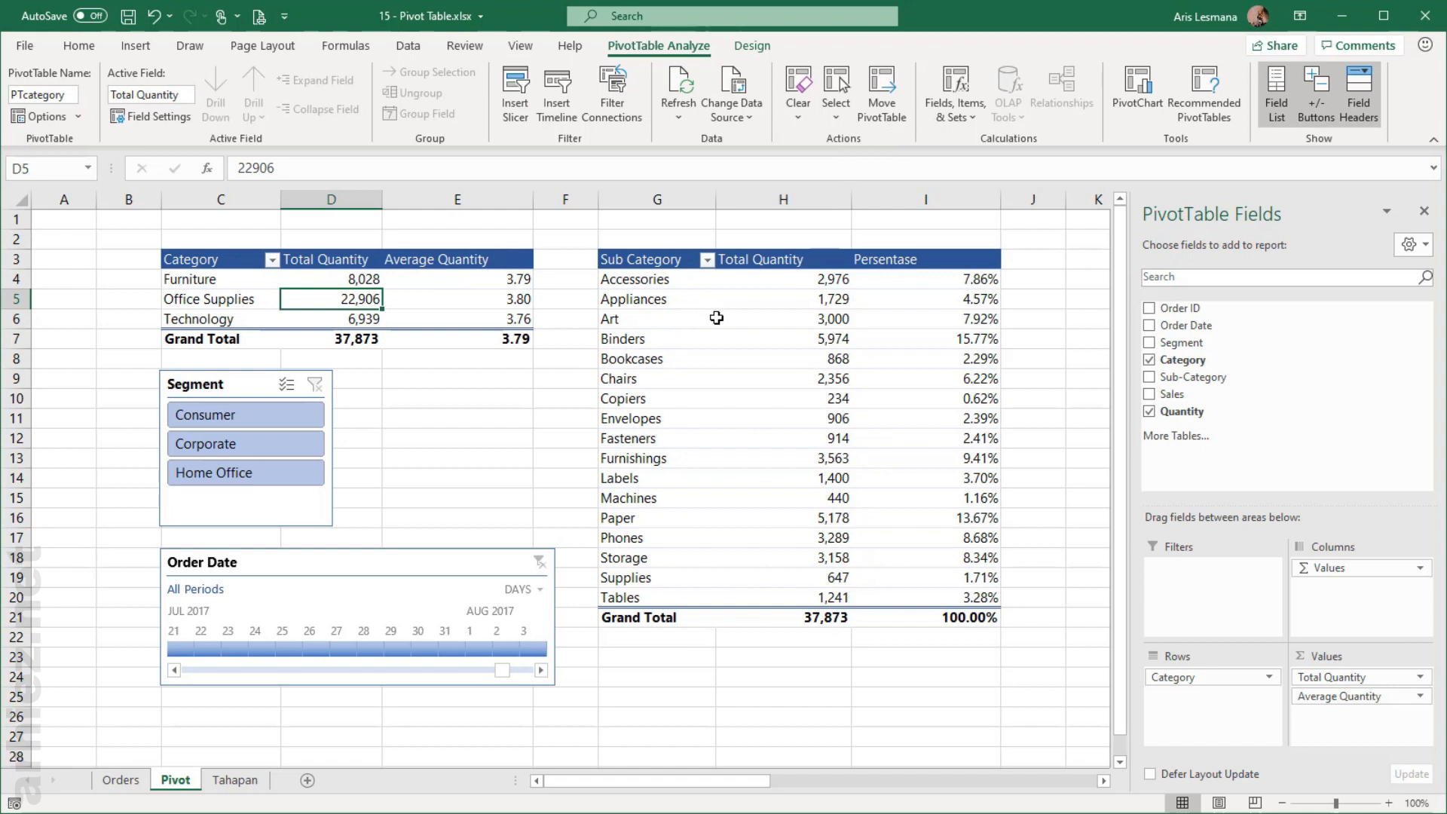
pyautogui.click(836, 113)
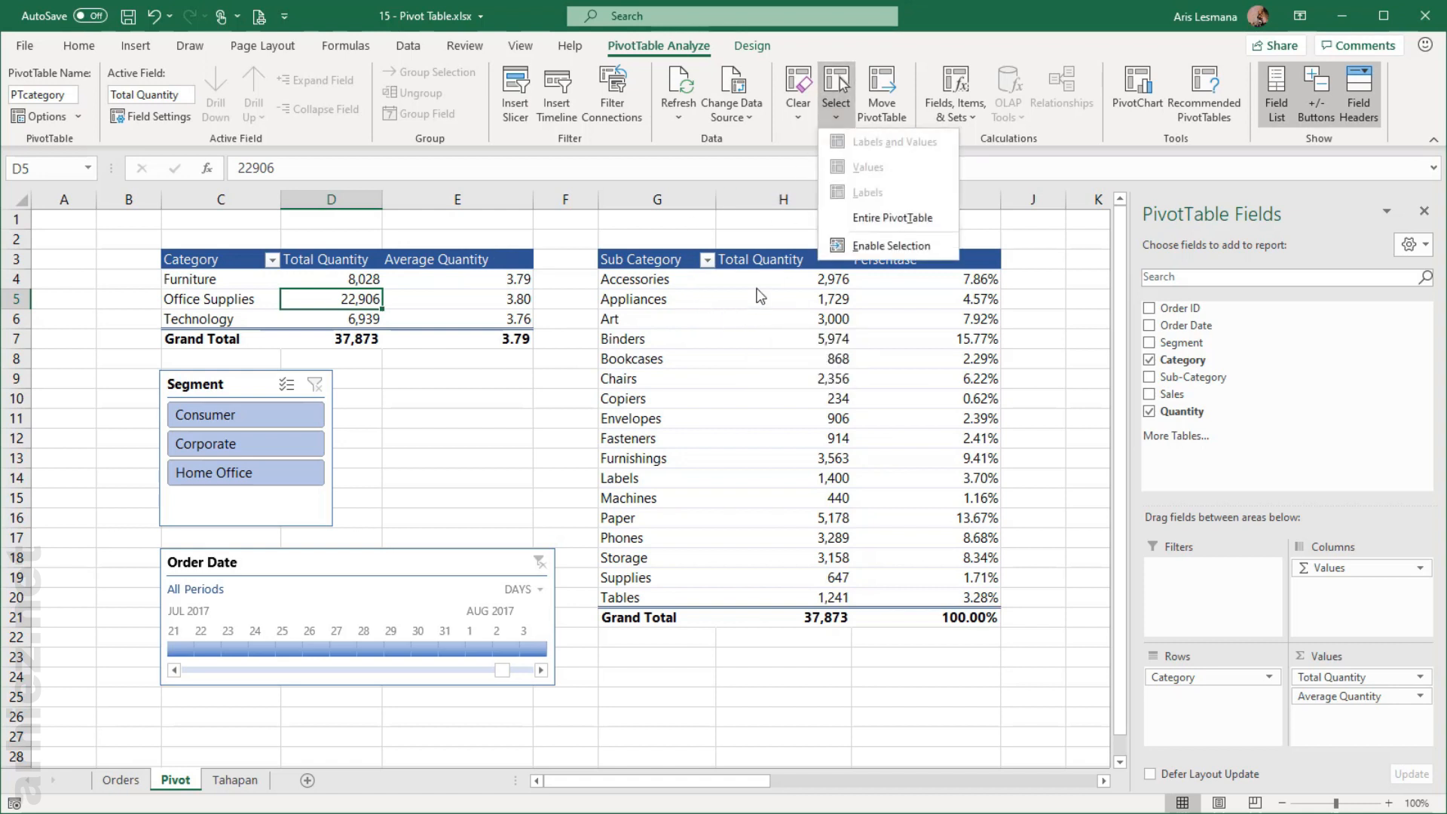
pyautogui.click(829, 376)
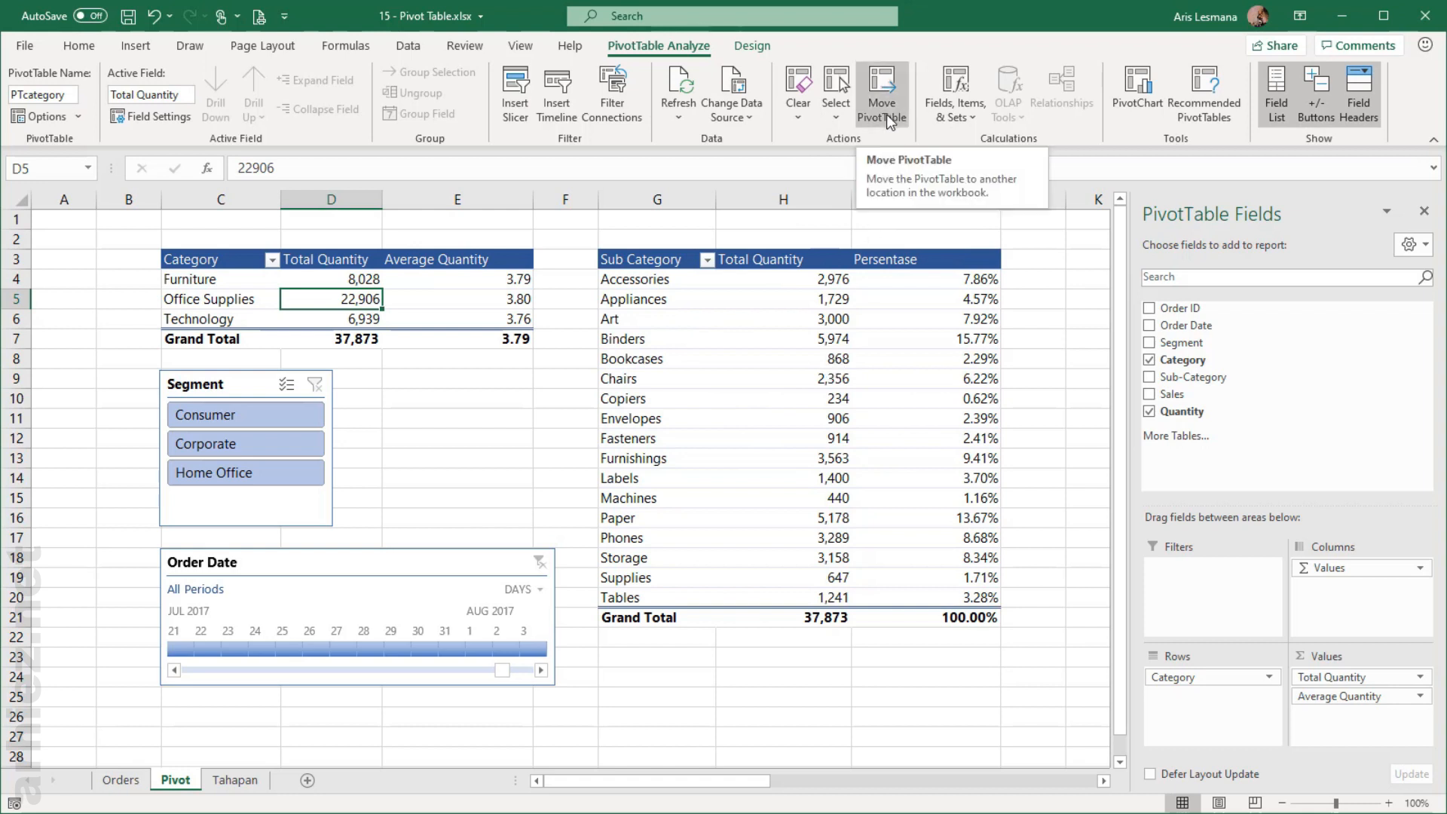
# Step: Hide the PivotTable Fields list for the PTsubcat pivot table and show it again
pyautogui.click(784, 351)
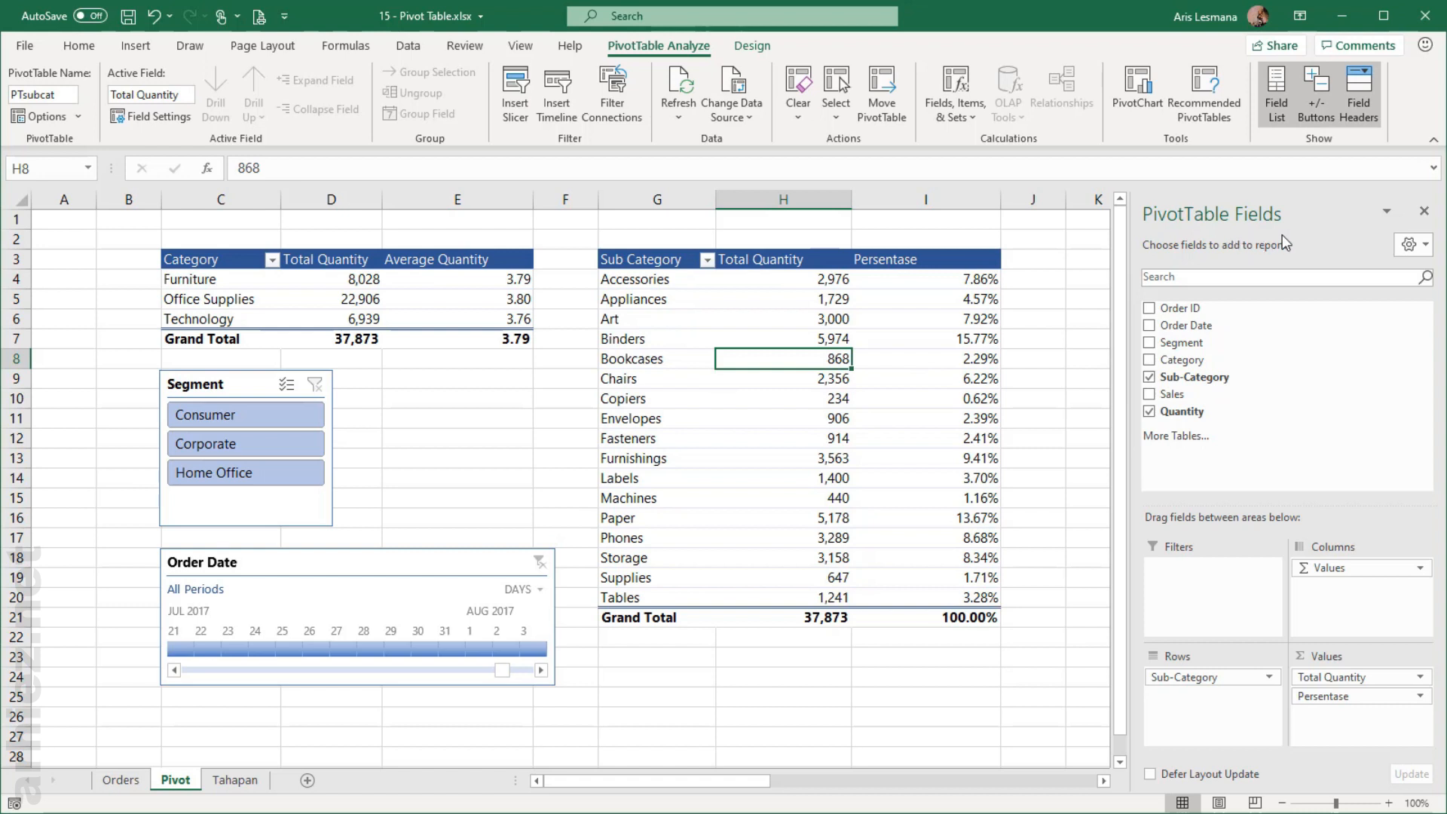
pyautogui.click(1424, 211)
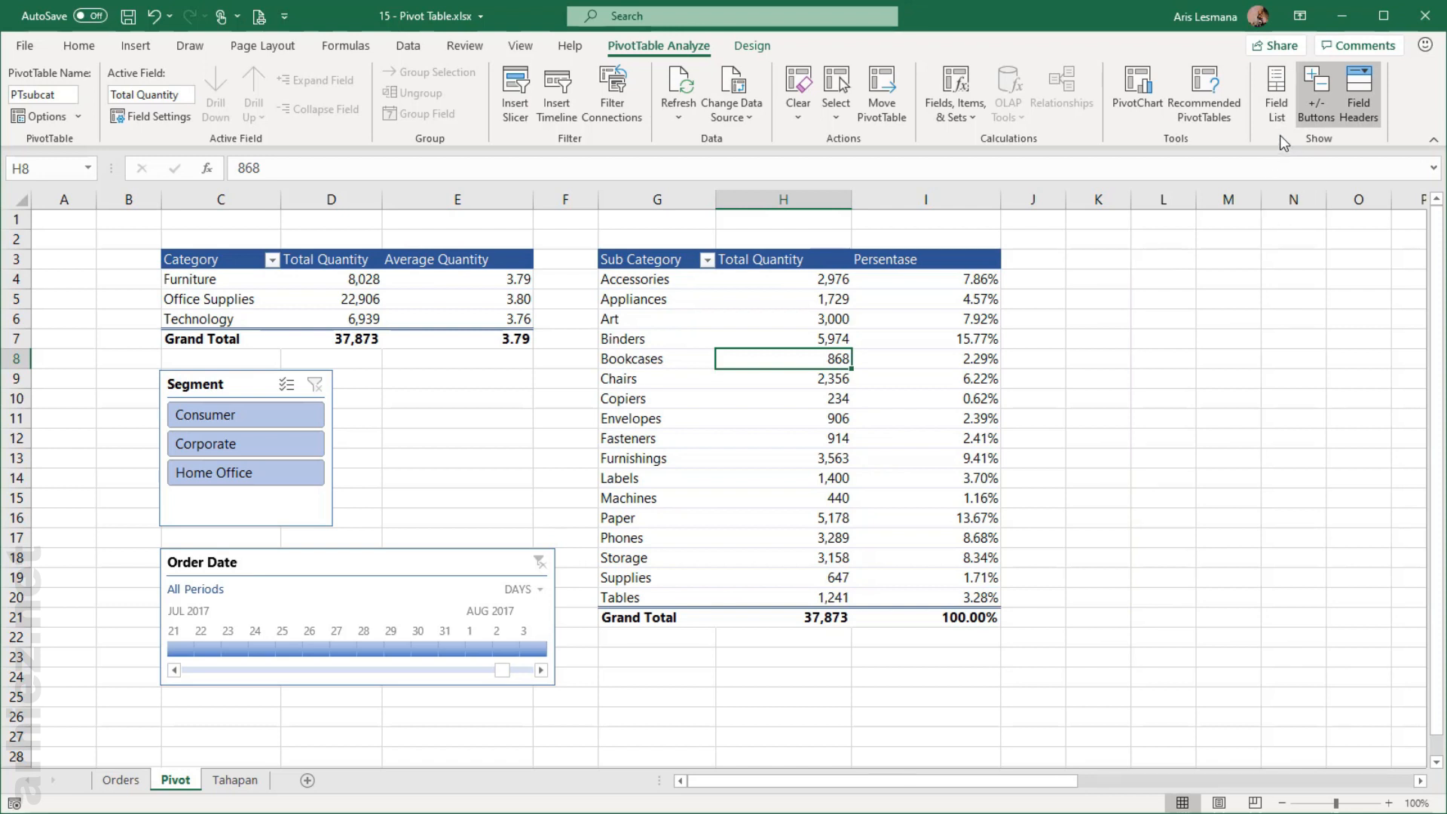
pyautogui.click(1277, 113)
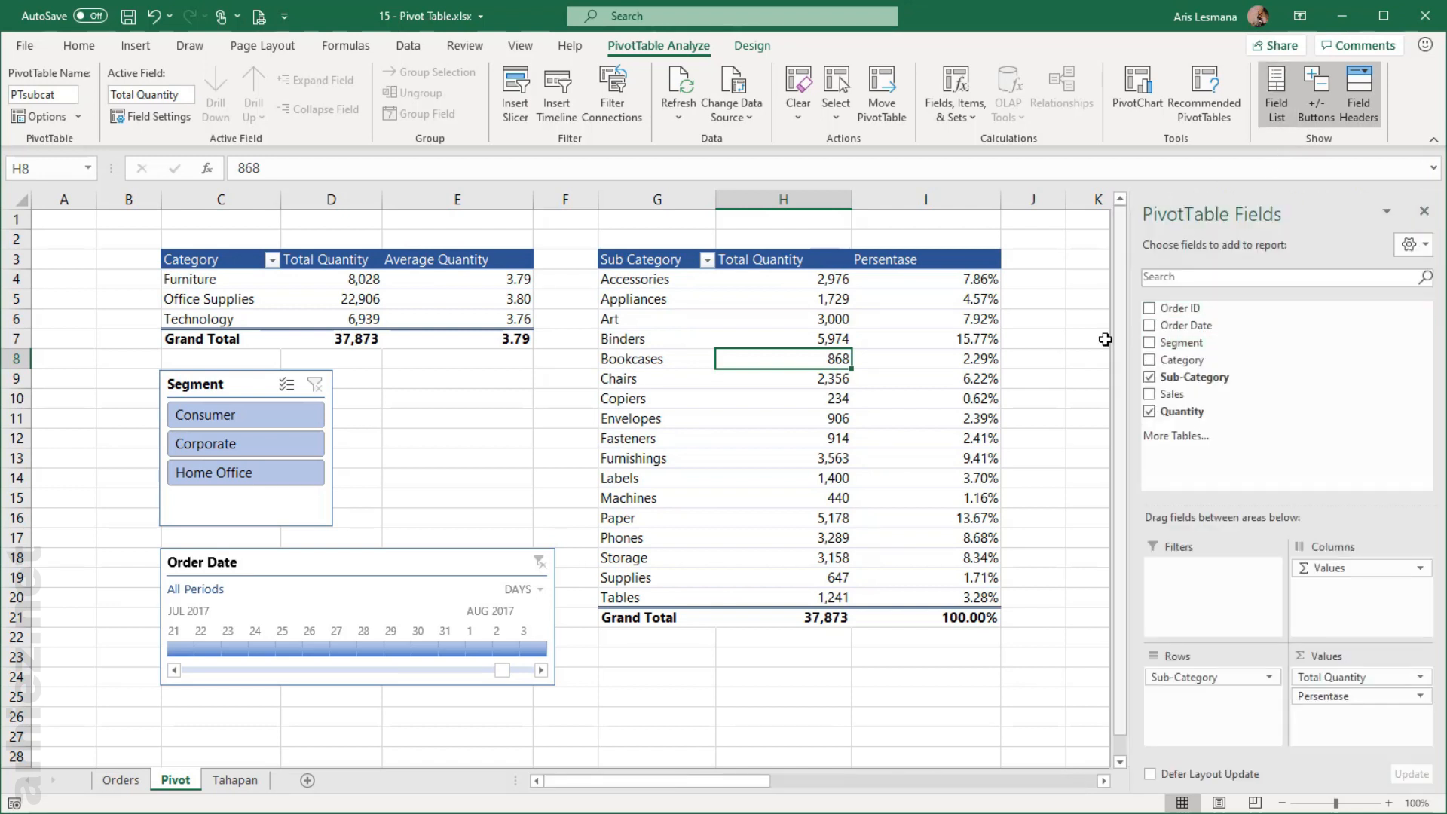